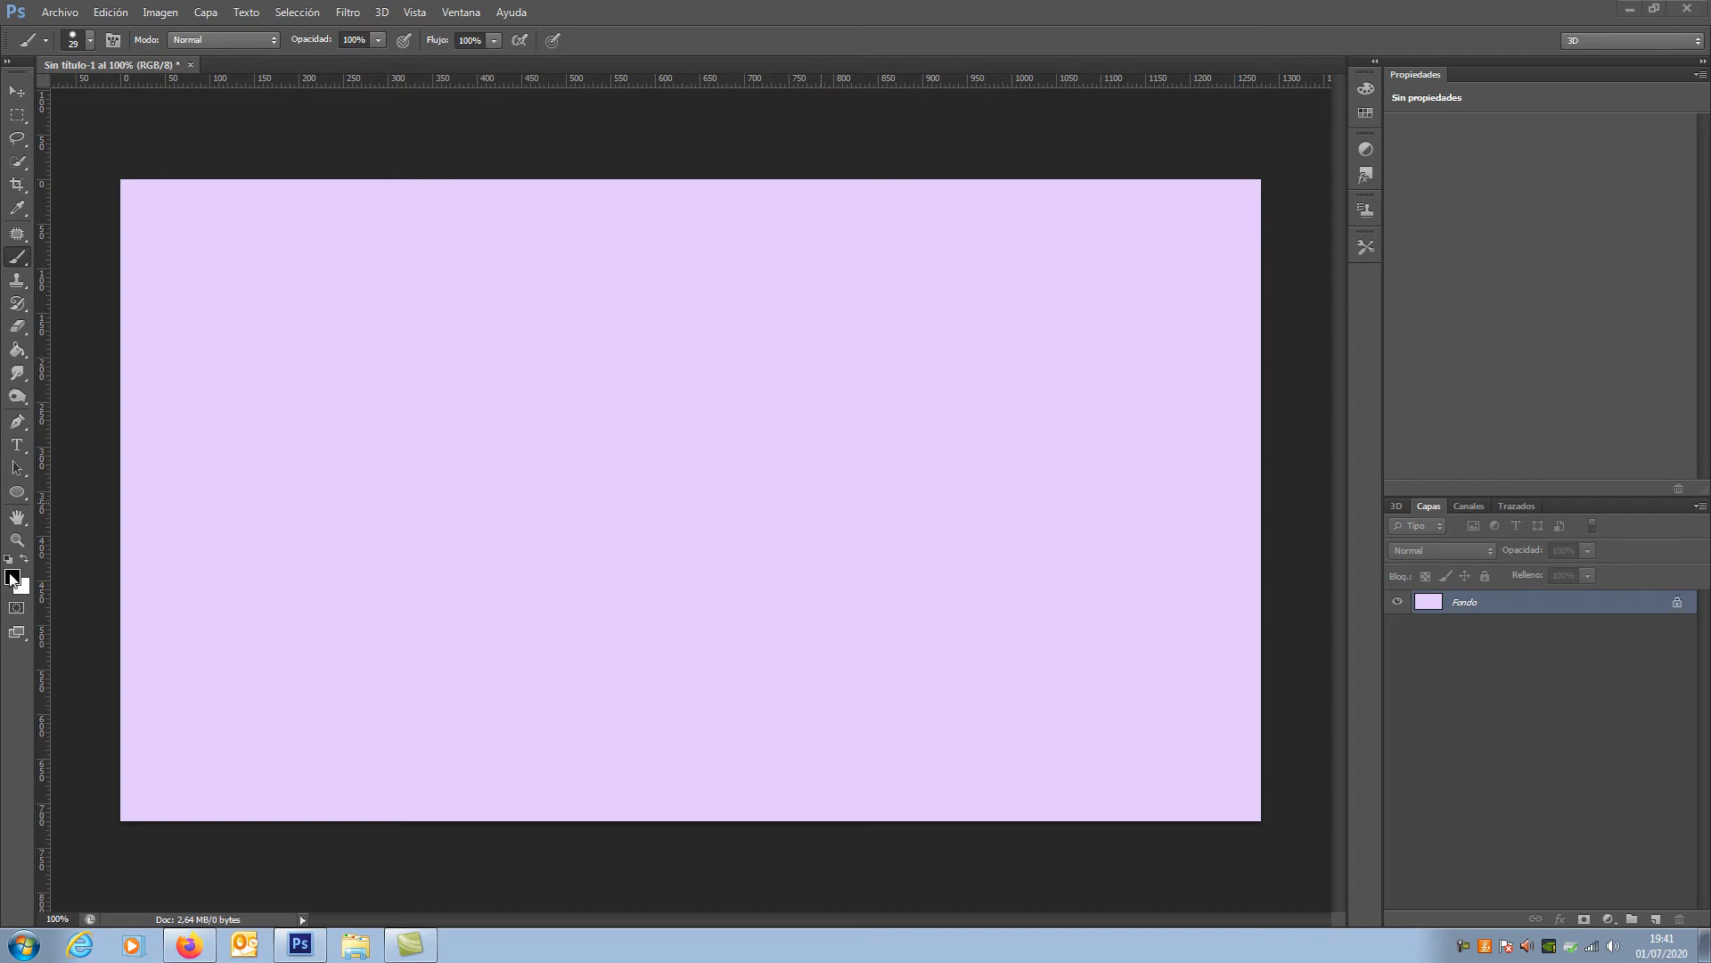
Step: Set the foreground colour to bright yellow-green (#e3fc14) and paint a horizontal brush stroke across the canvas's upper left area
left_click(12, 578)
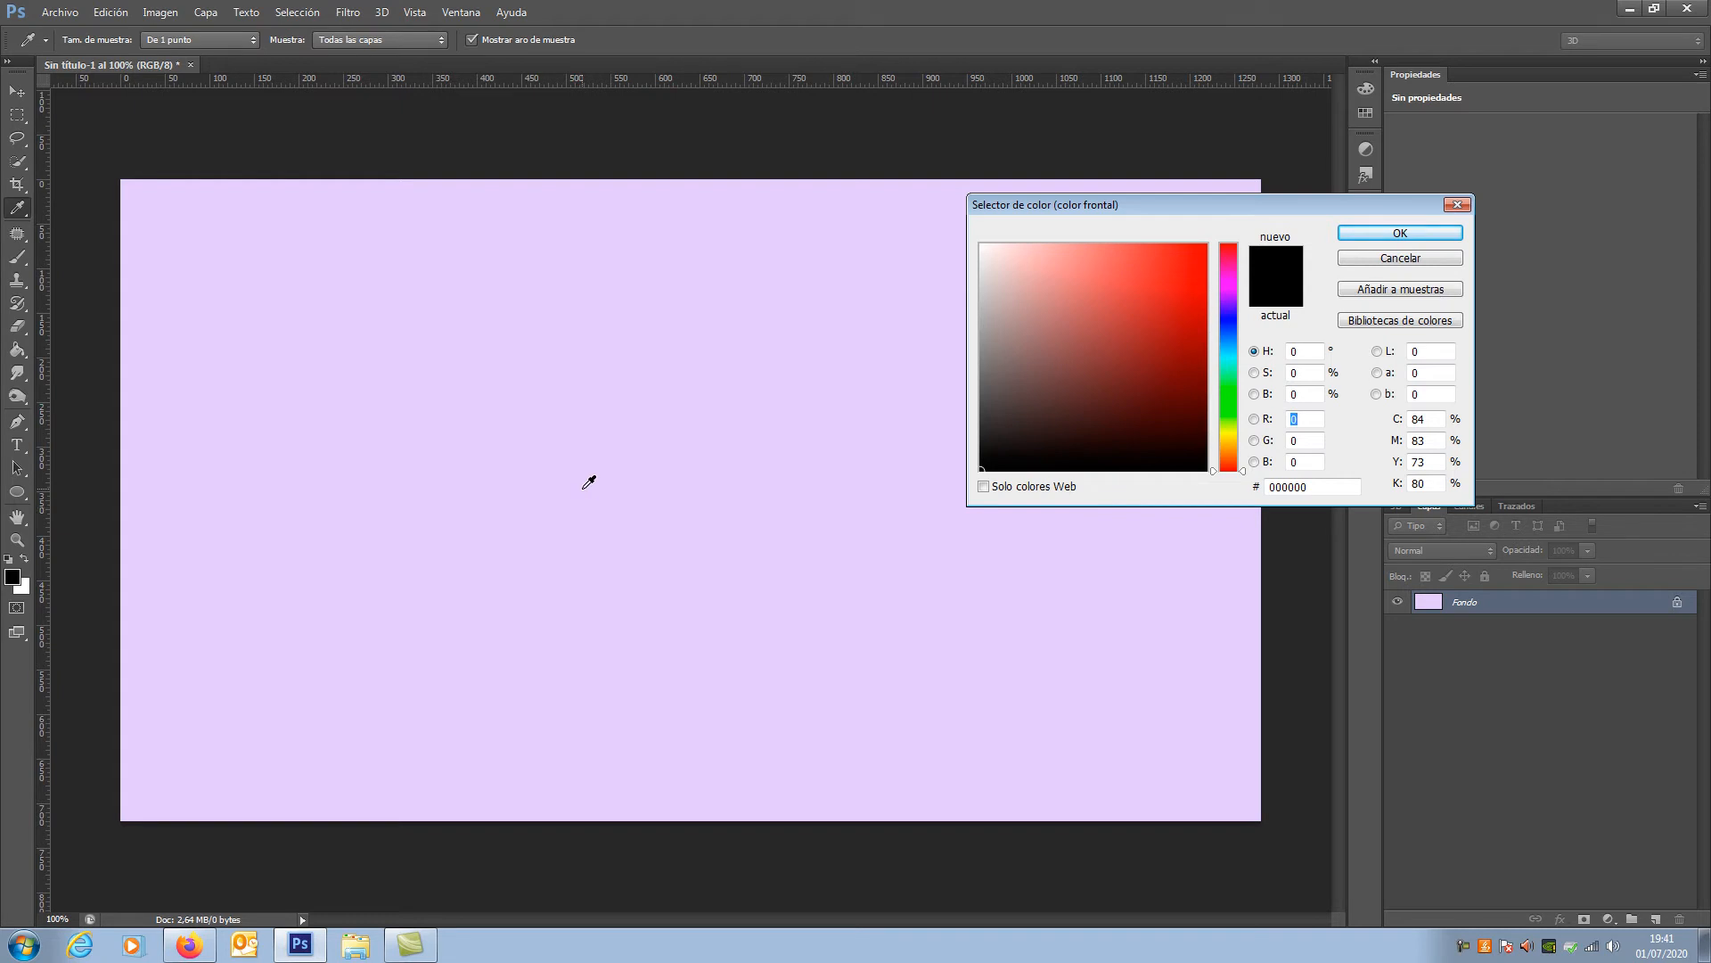
left_click(427, 438)
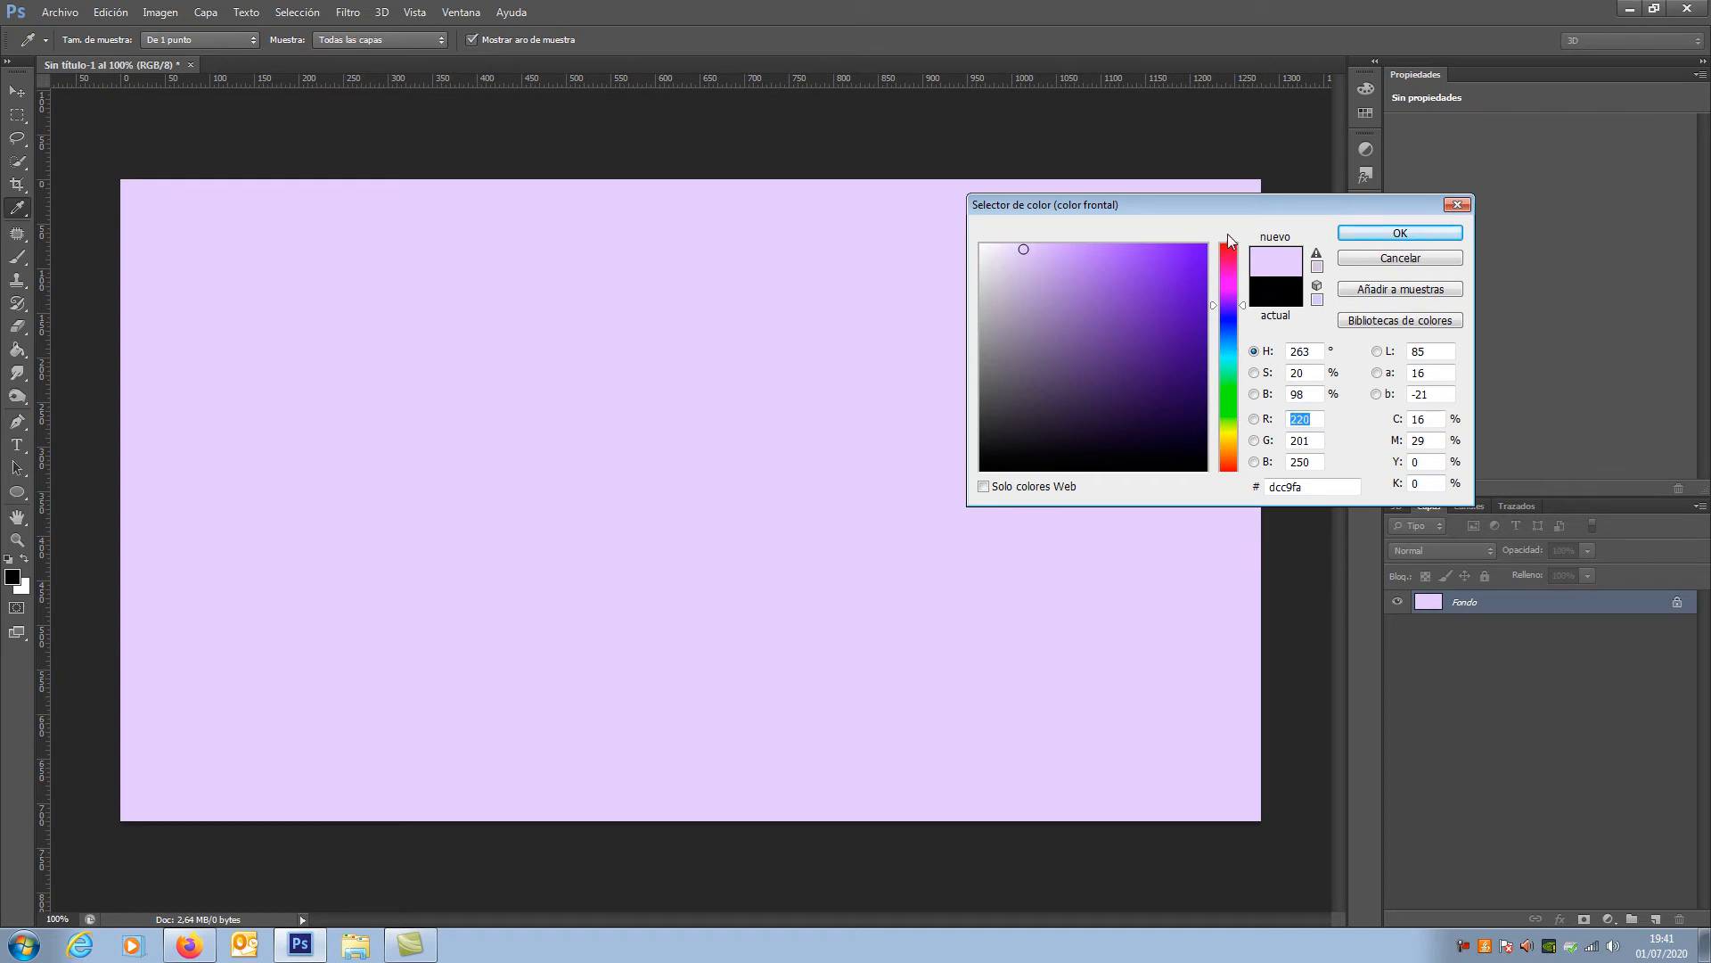
left_click_drag(1226, 254, 1152, 319)
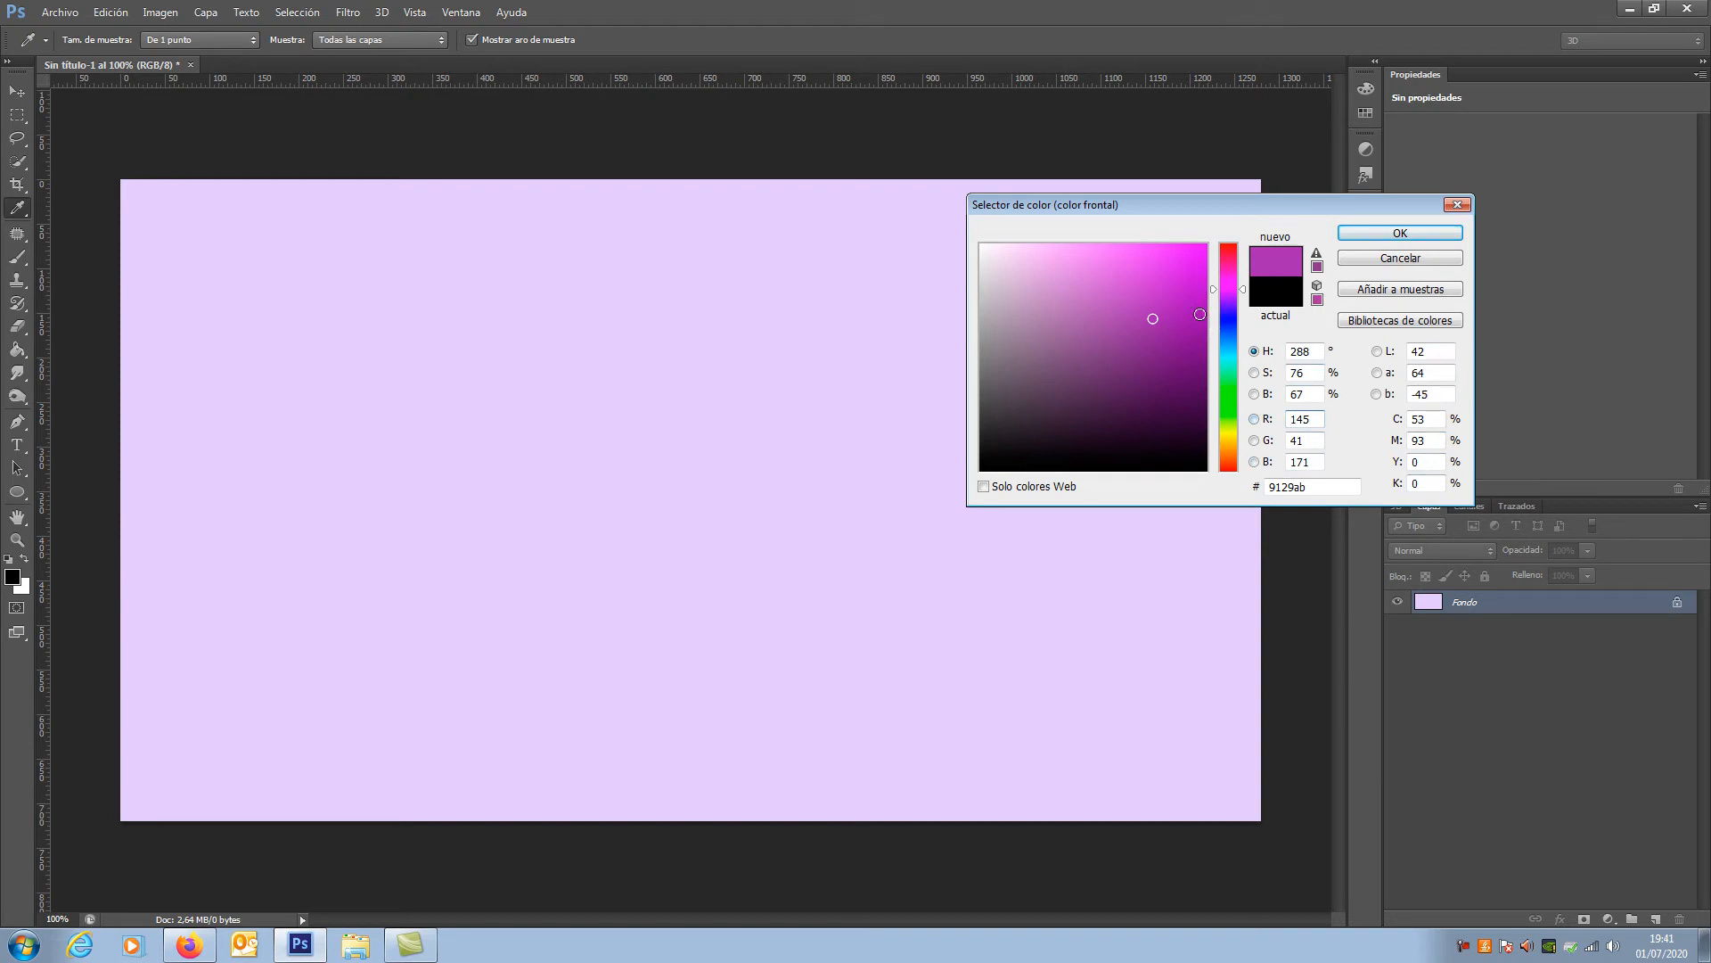
left_click_drag(1246, 295, 1239, 429)
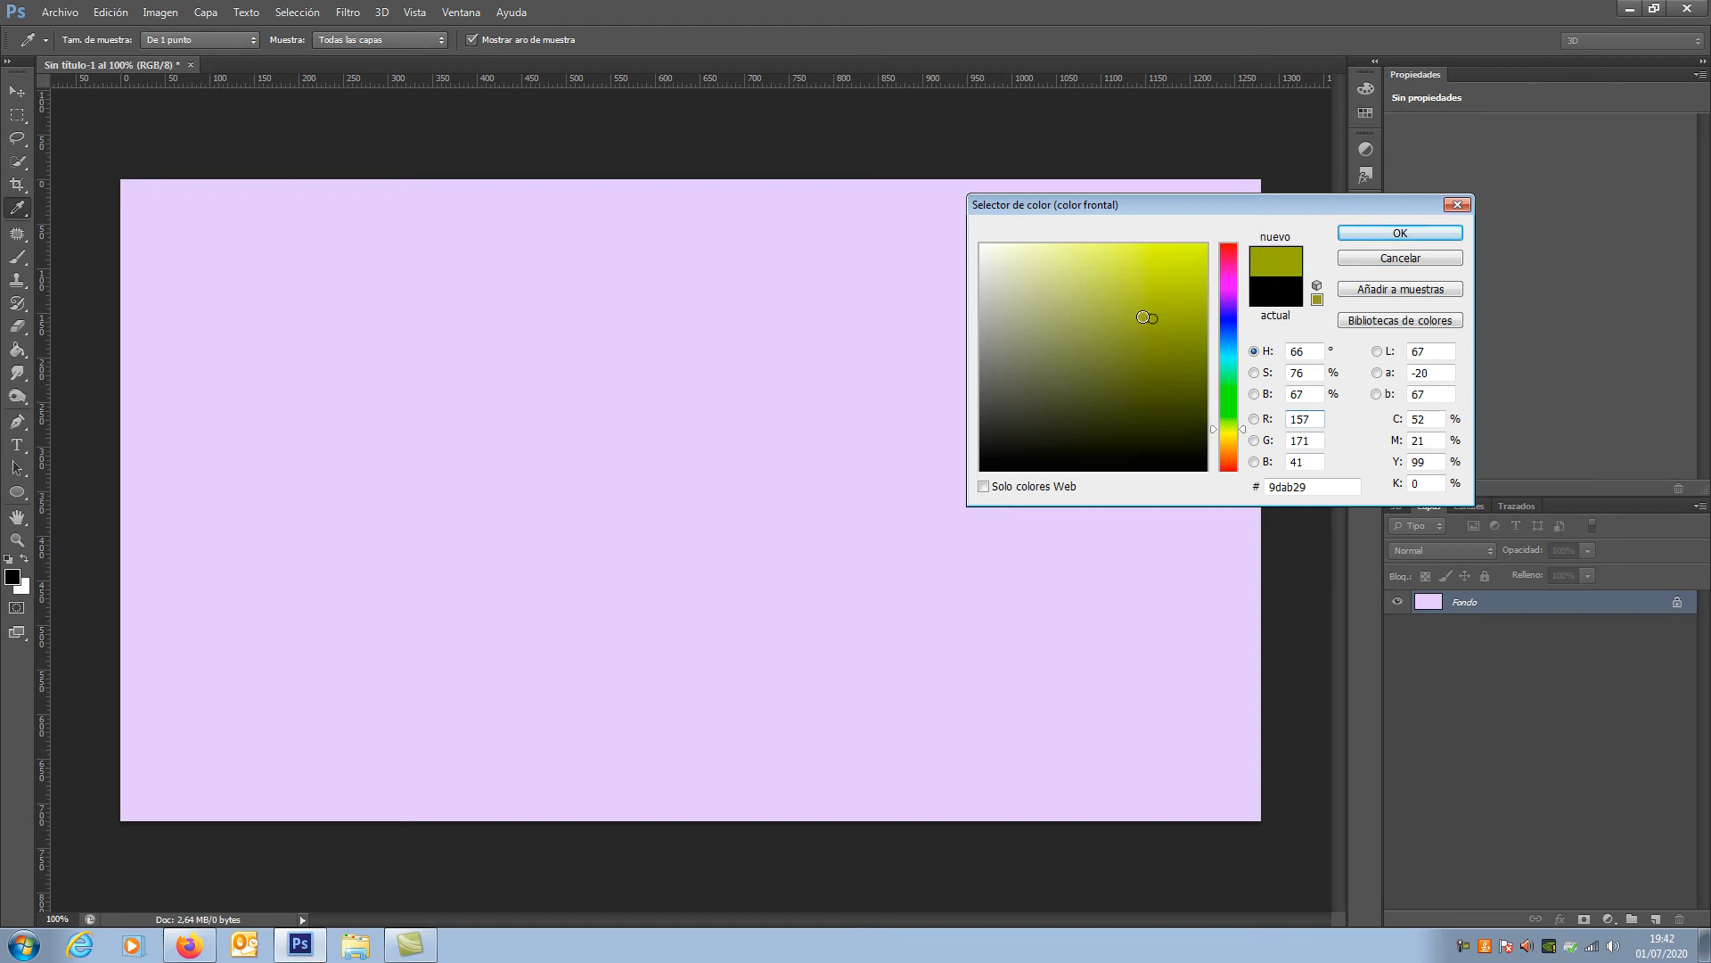
mouse_move(1150, 318)
left_mouse_down()
mouse_move(1139, 275)
mouse_move(1125, 413)
mouse_move(1125, 291)
mouse_move(1160, 283)
mouse_move(1034, 291)
mouse_move(1165, 294)
mouse_move(1096, 300)
left_mouse_up()
mouse_move(1045, 448)
left_mouse_down()
mouse_move(1062, 397)
mouse_move(1192, 242)
left_mouse_up()
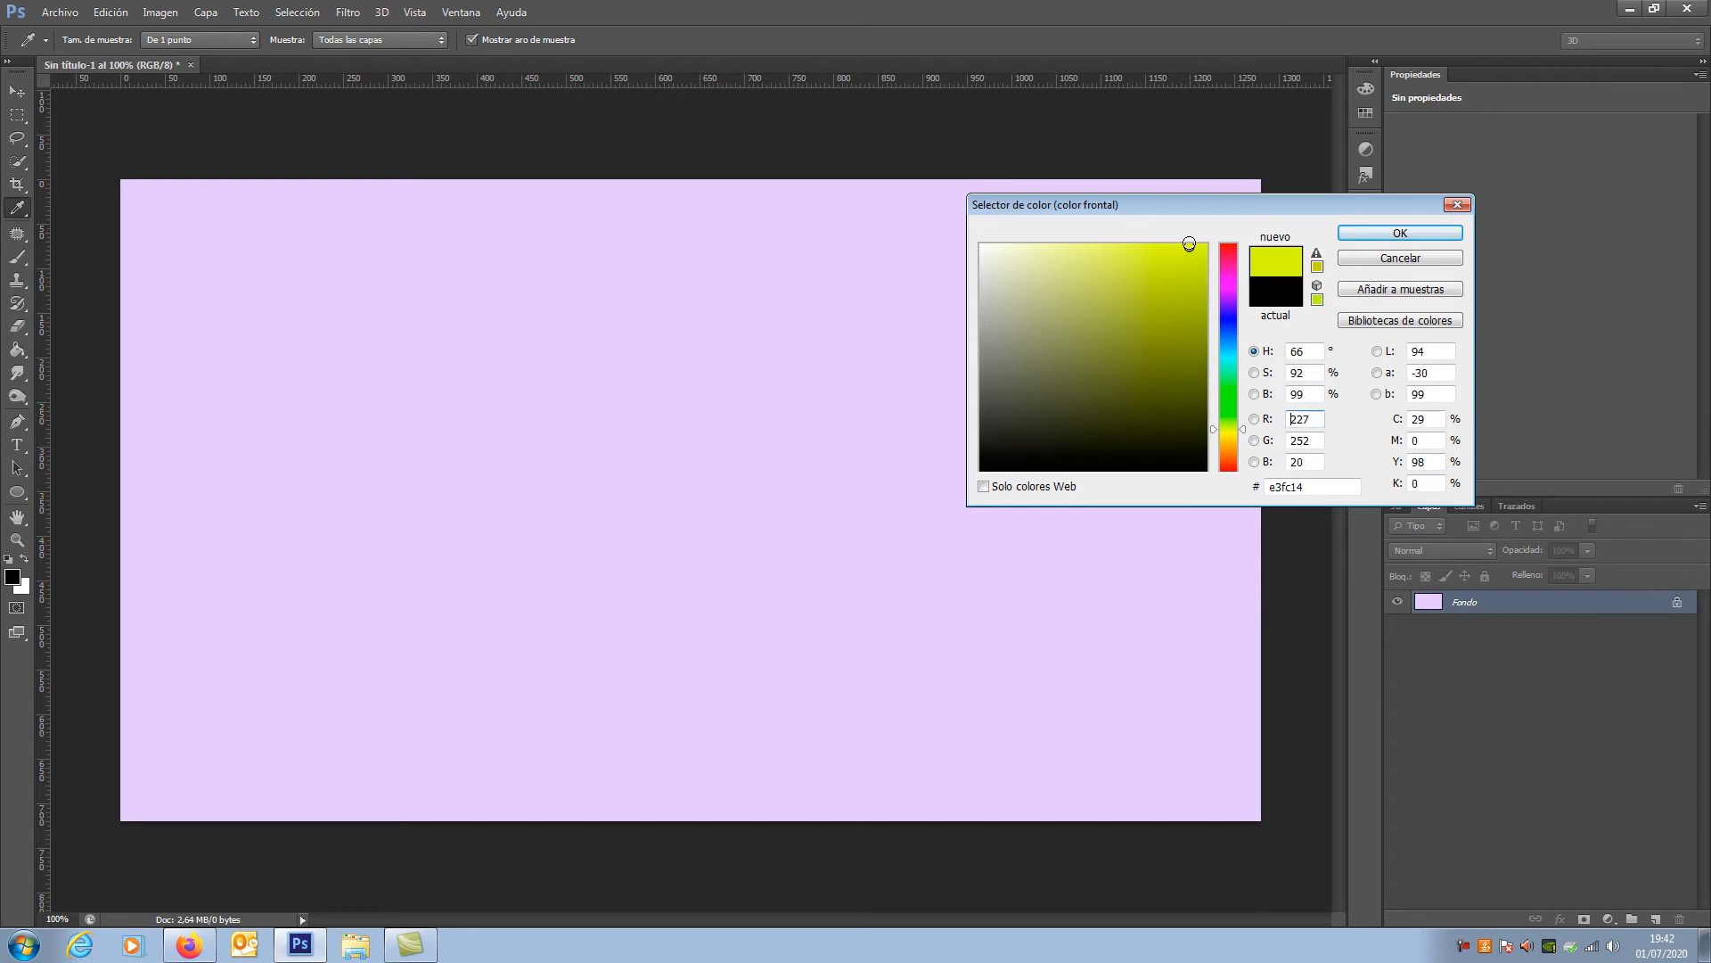
left_click(1380, 234)
key("b")
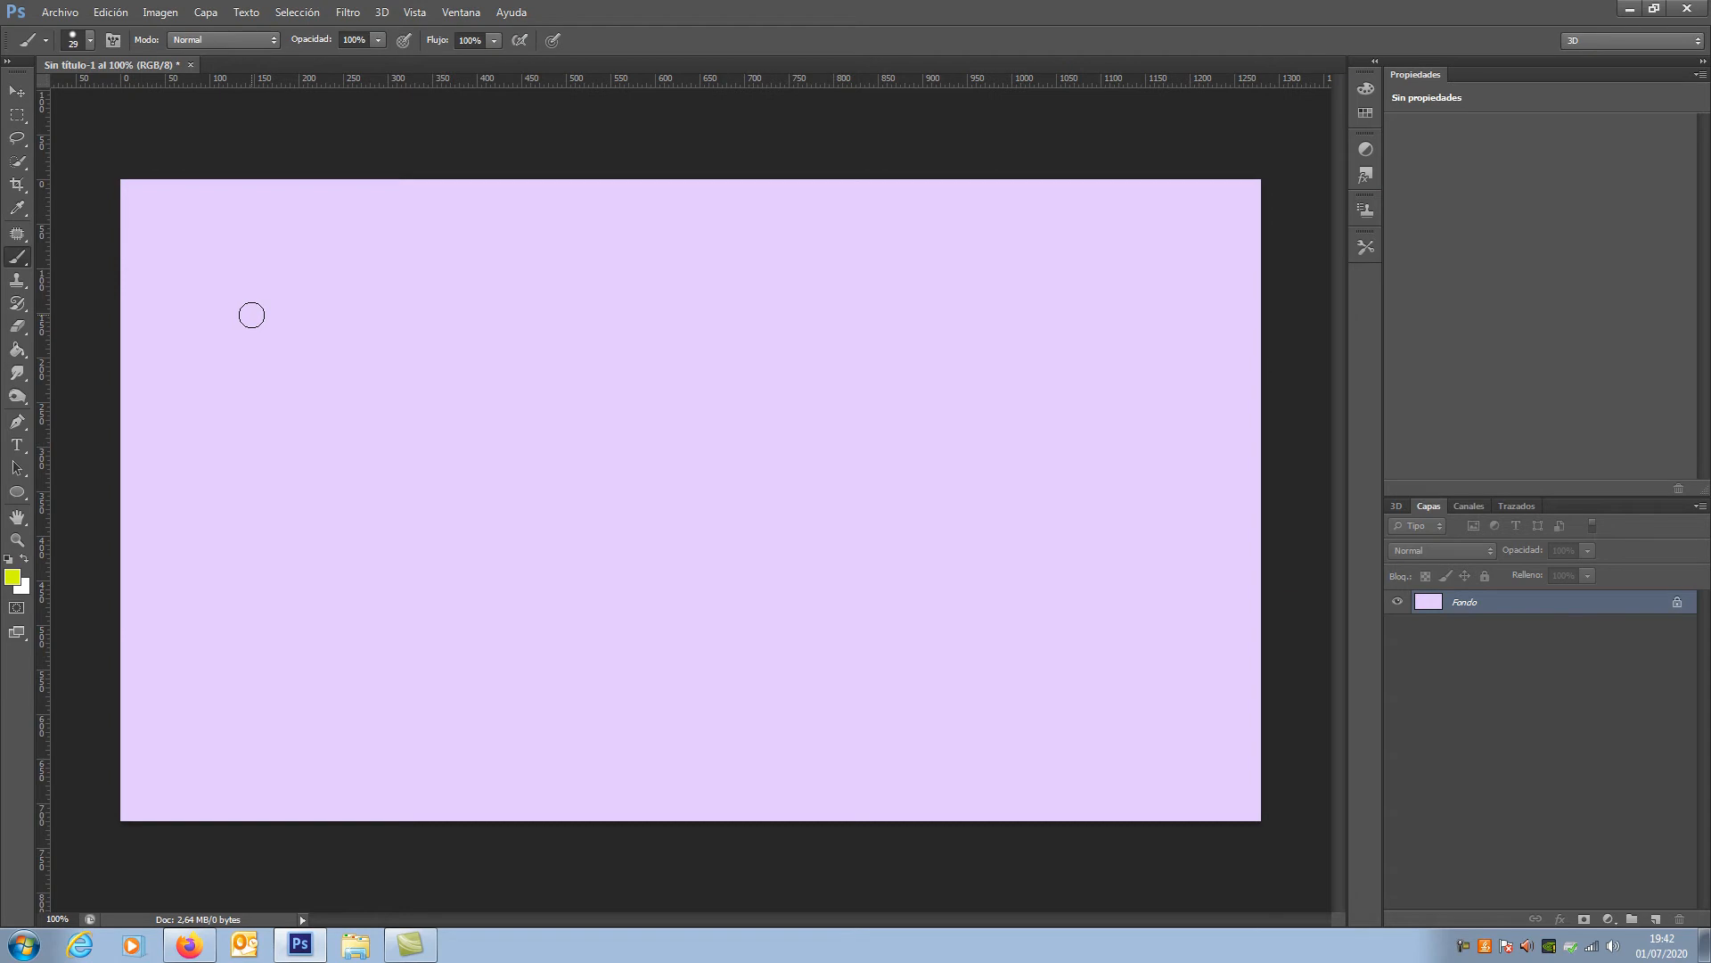
left_click_drag(252, 315, 652, 313)
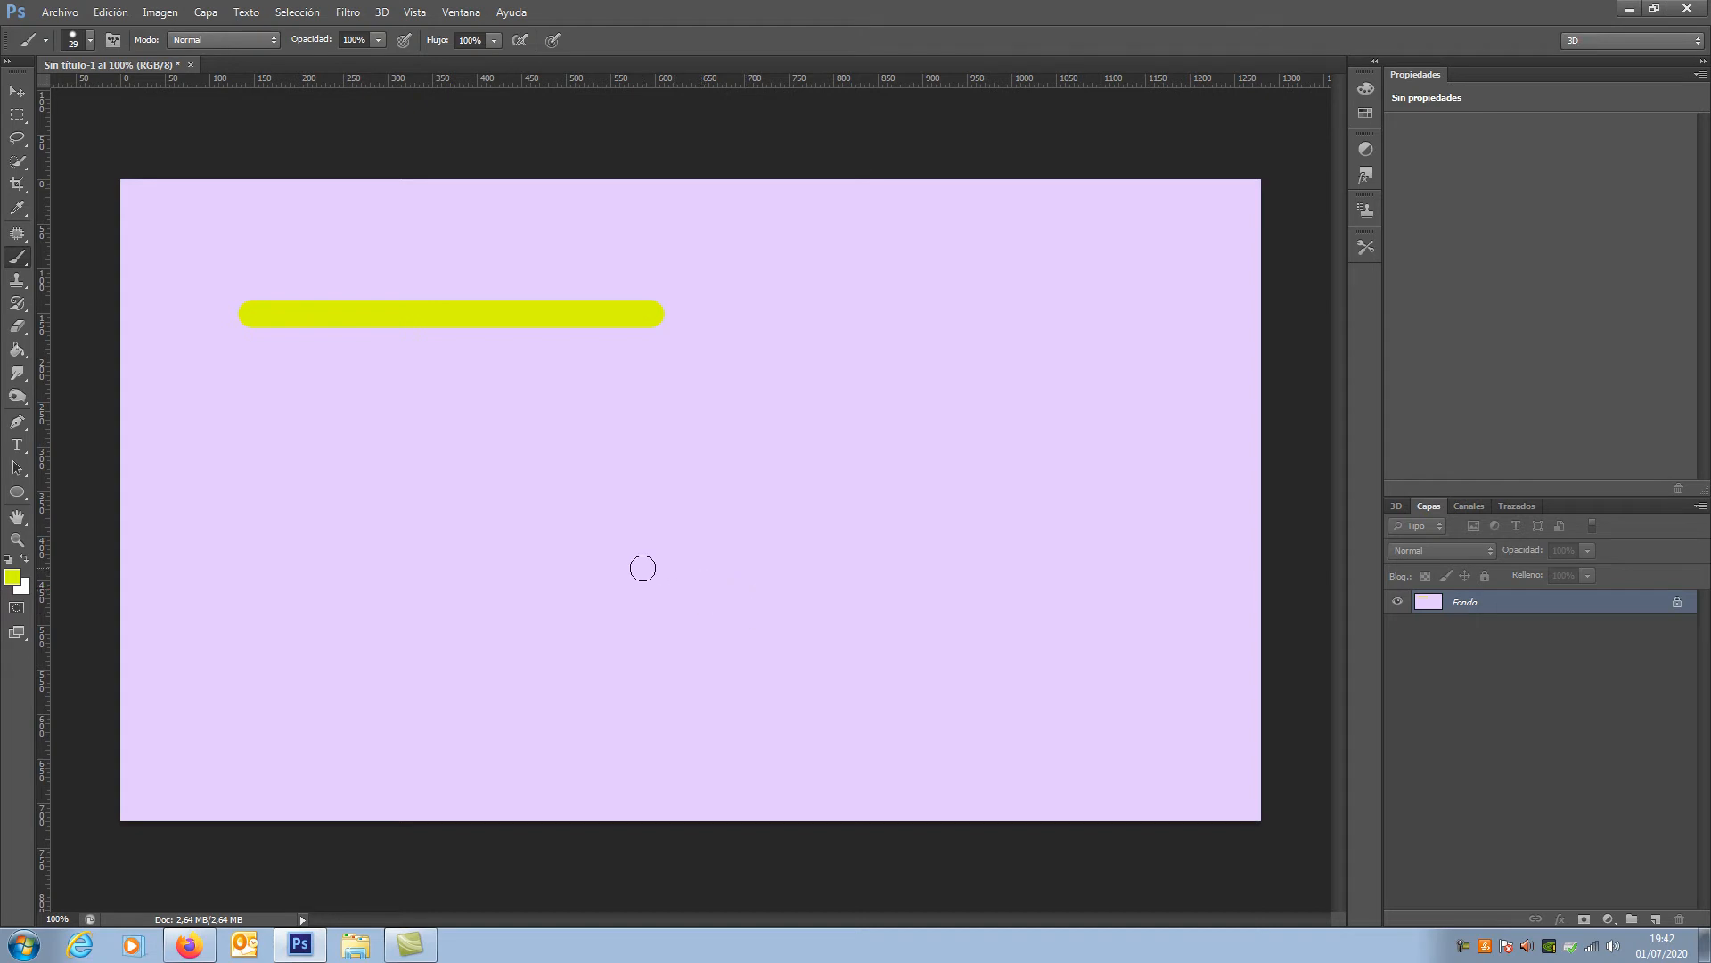
Step: Swap the foreground and background colours several times, ending with white in the foreground
left_click(25, 559)
left_click(24, 560)
left_click(24, 559)
left_click(24, 560)
left_click(24, 560)
left_click(24, 560)
left_click(25, 561)
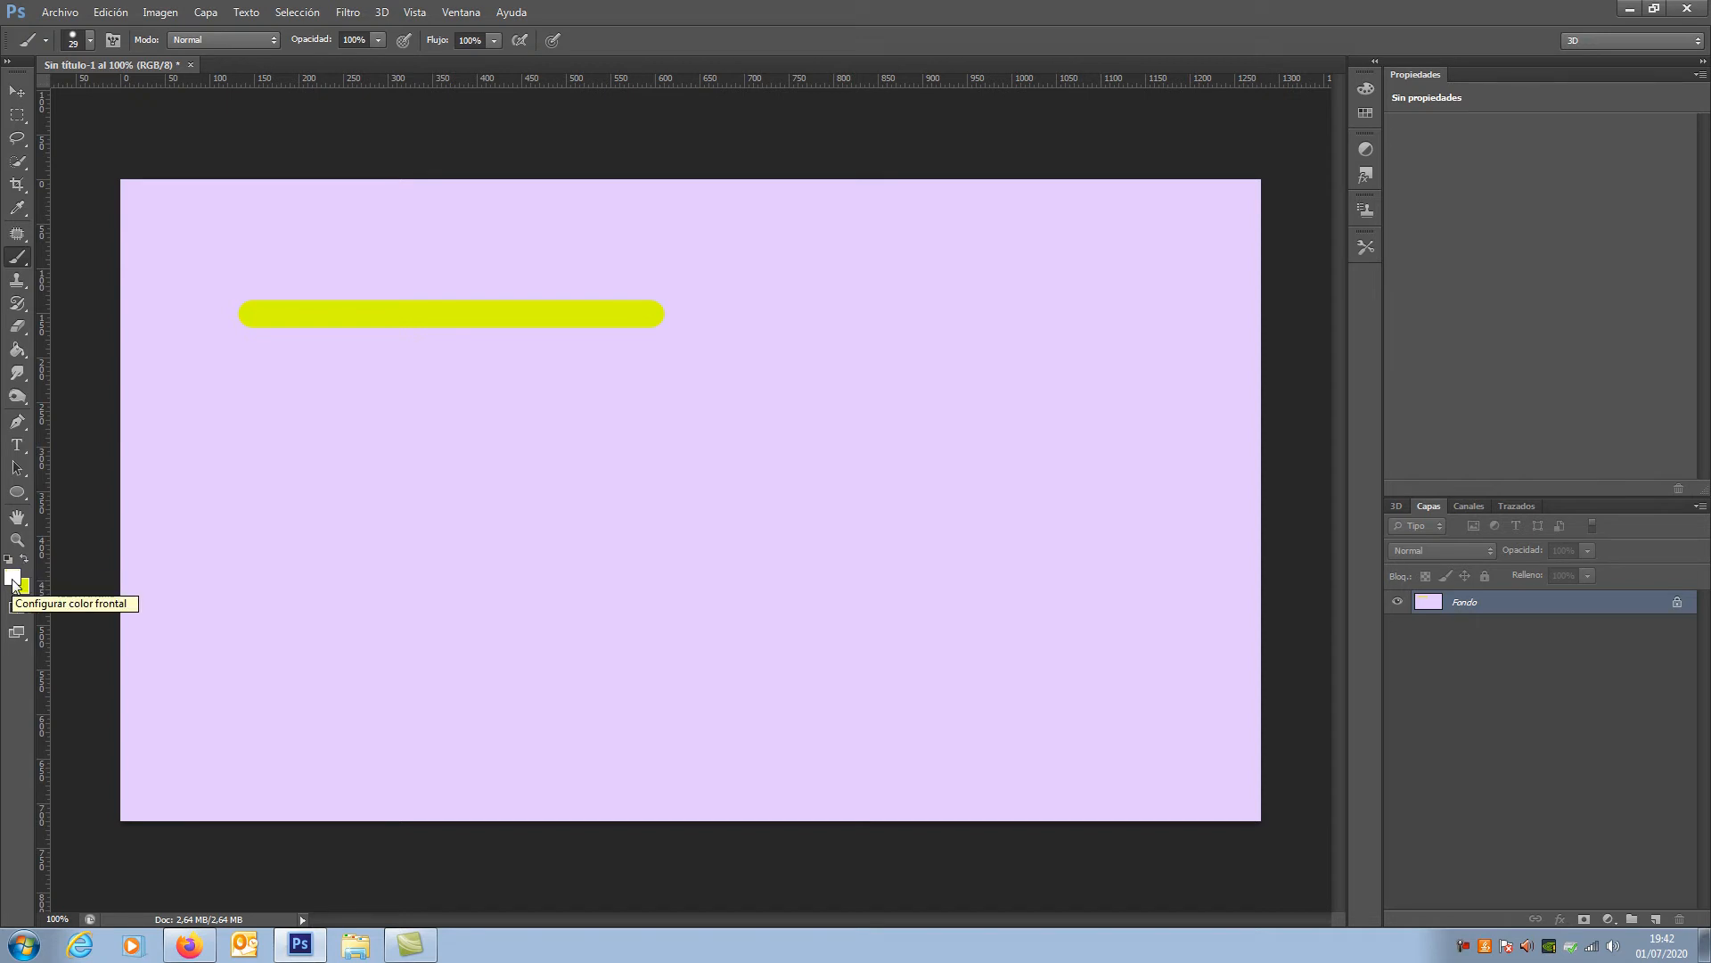
Step: Set the foreground colour to purple (#6025c3) and paint a shorter horizontal stroke below the yellow one
left_click(14, 581)
left_click(1164, 297)
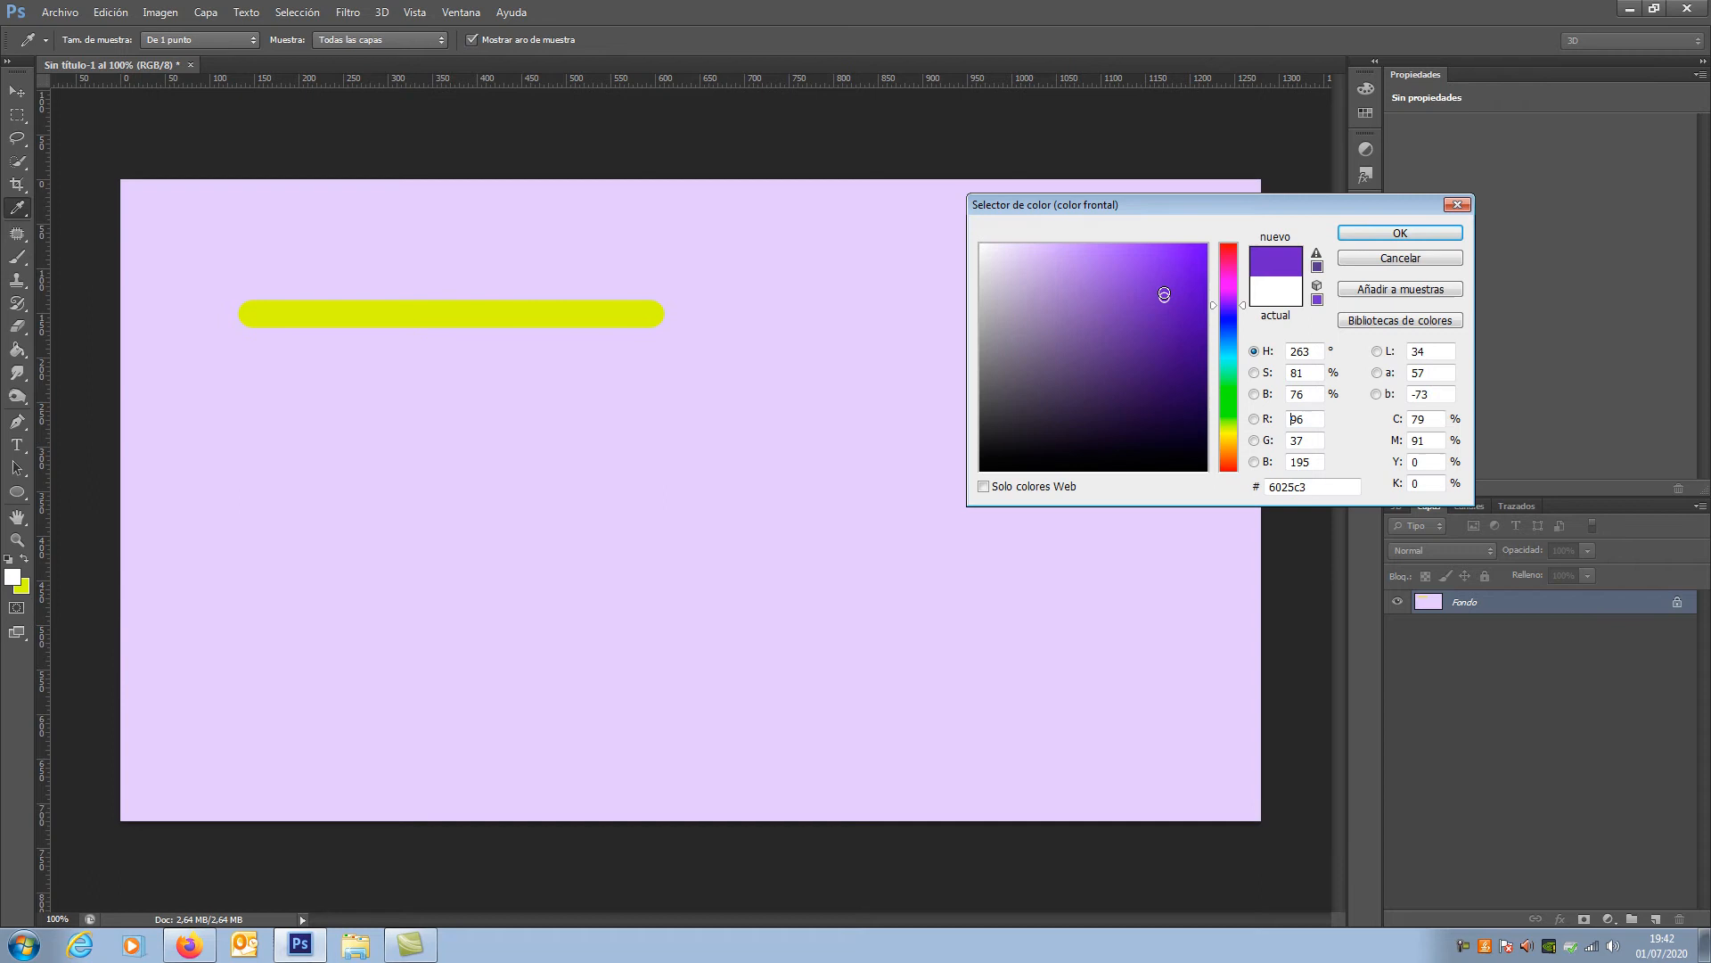
left_click(1394, 233)
key("b")
left_click_drag(249, 405, 534, 407)
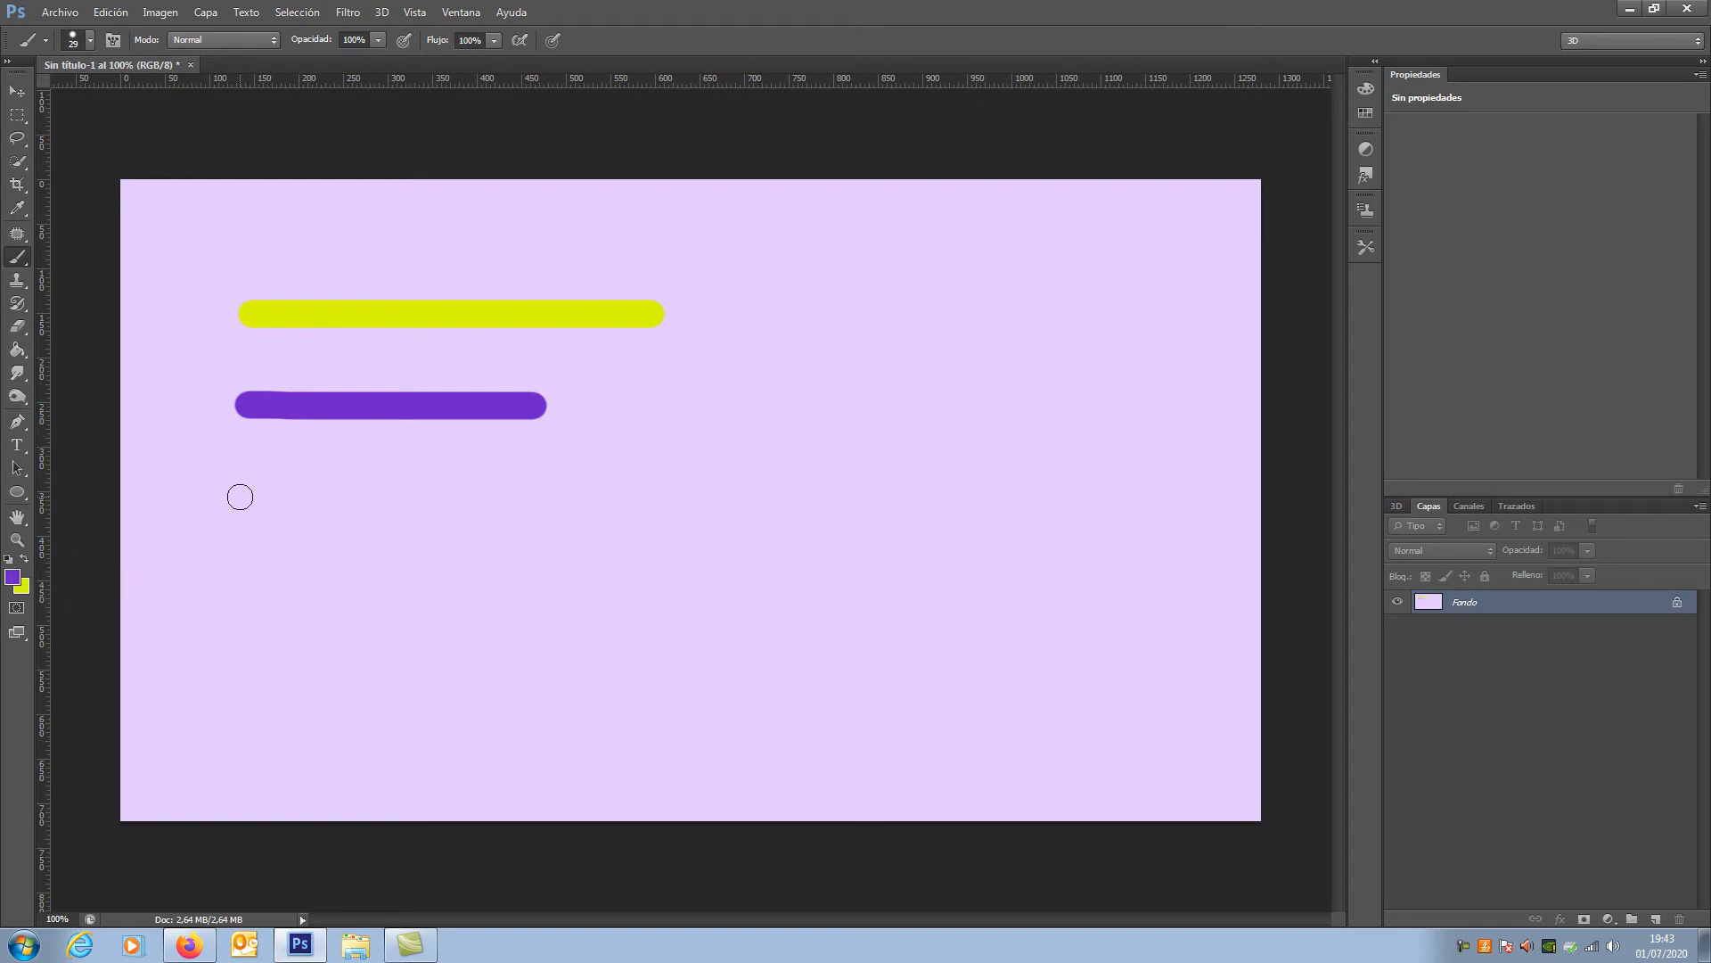
Step: Reset the colours to default black and white and swap them repeatedly, ending with white as the foreground colour
left_click(9, 558)
left_click(26, 560)
left_click(26, 560)
left_click(26, 560)
left_click(25, 561)
left_click(24, 561)
left_click(25, 561)
key("x")
key("x")
key("x")
key("x")
Step: Set the brush size to 20 px and paint a short white horizontal stroke in the canvas's upper right area
left_click(88, 45)
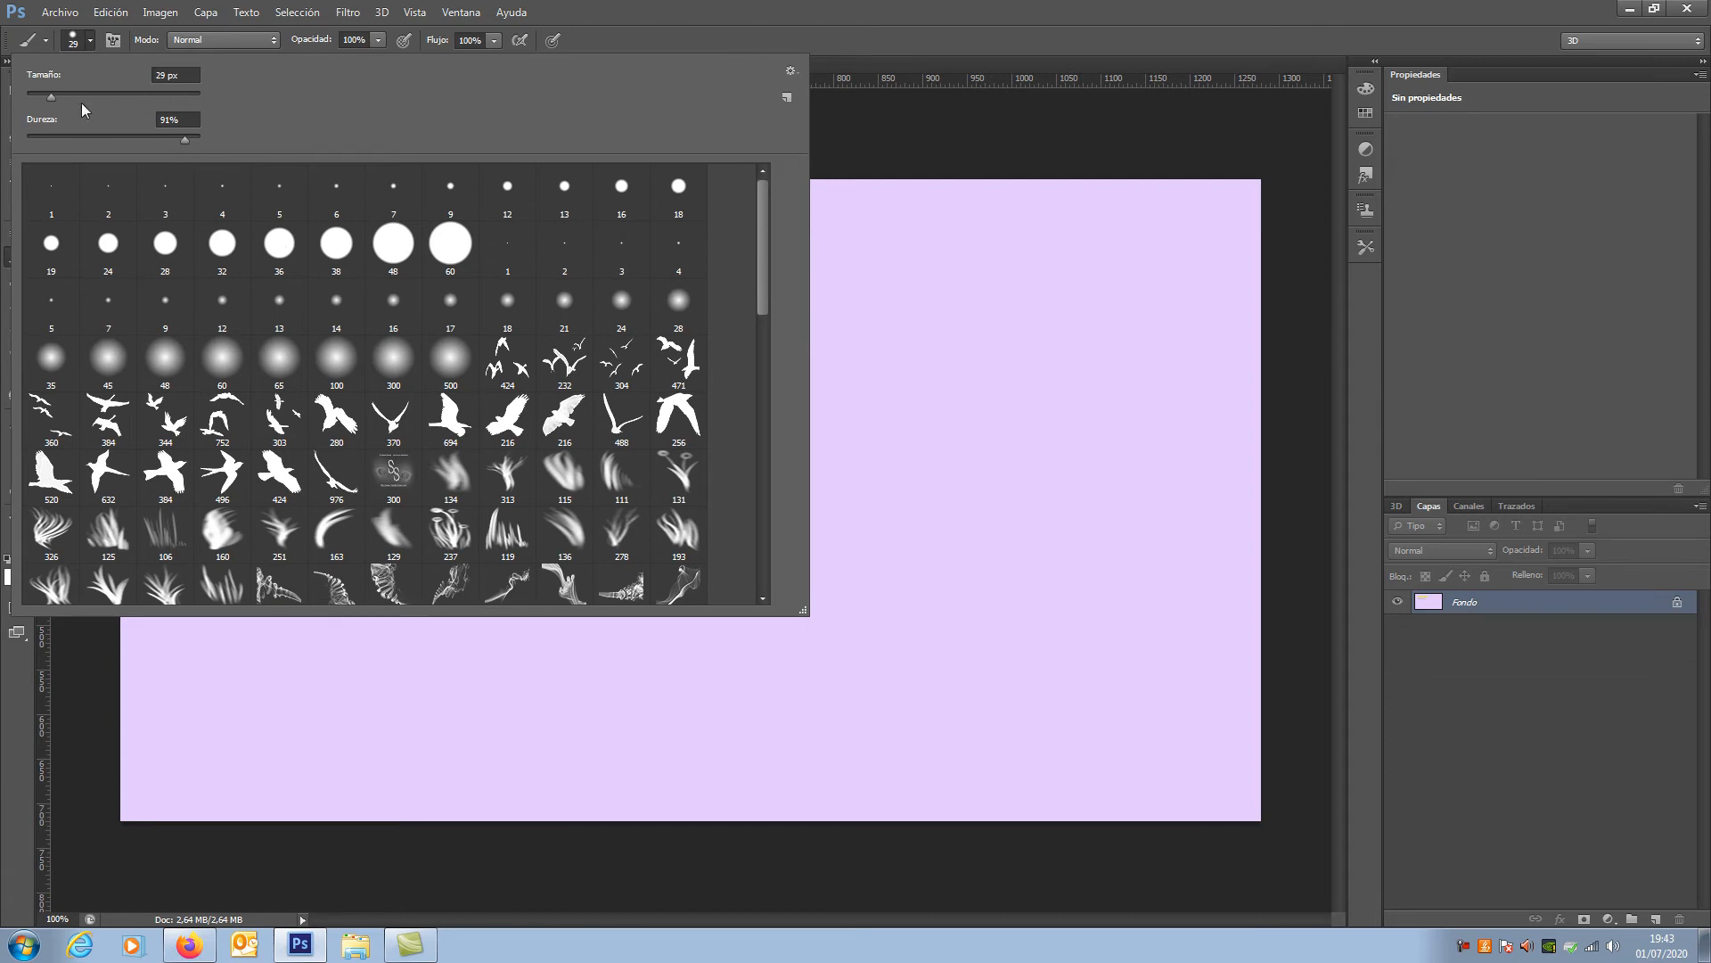
left_click_drag(52, 98, 76, 98)
left_click_drag(48, 107, 44, 107)
left_click_drag(857, 313, 1073, 313)
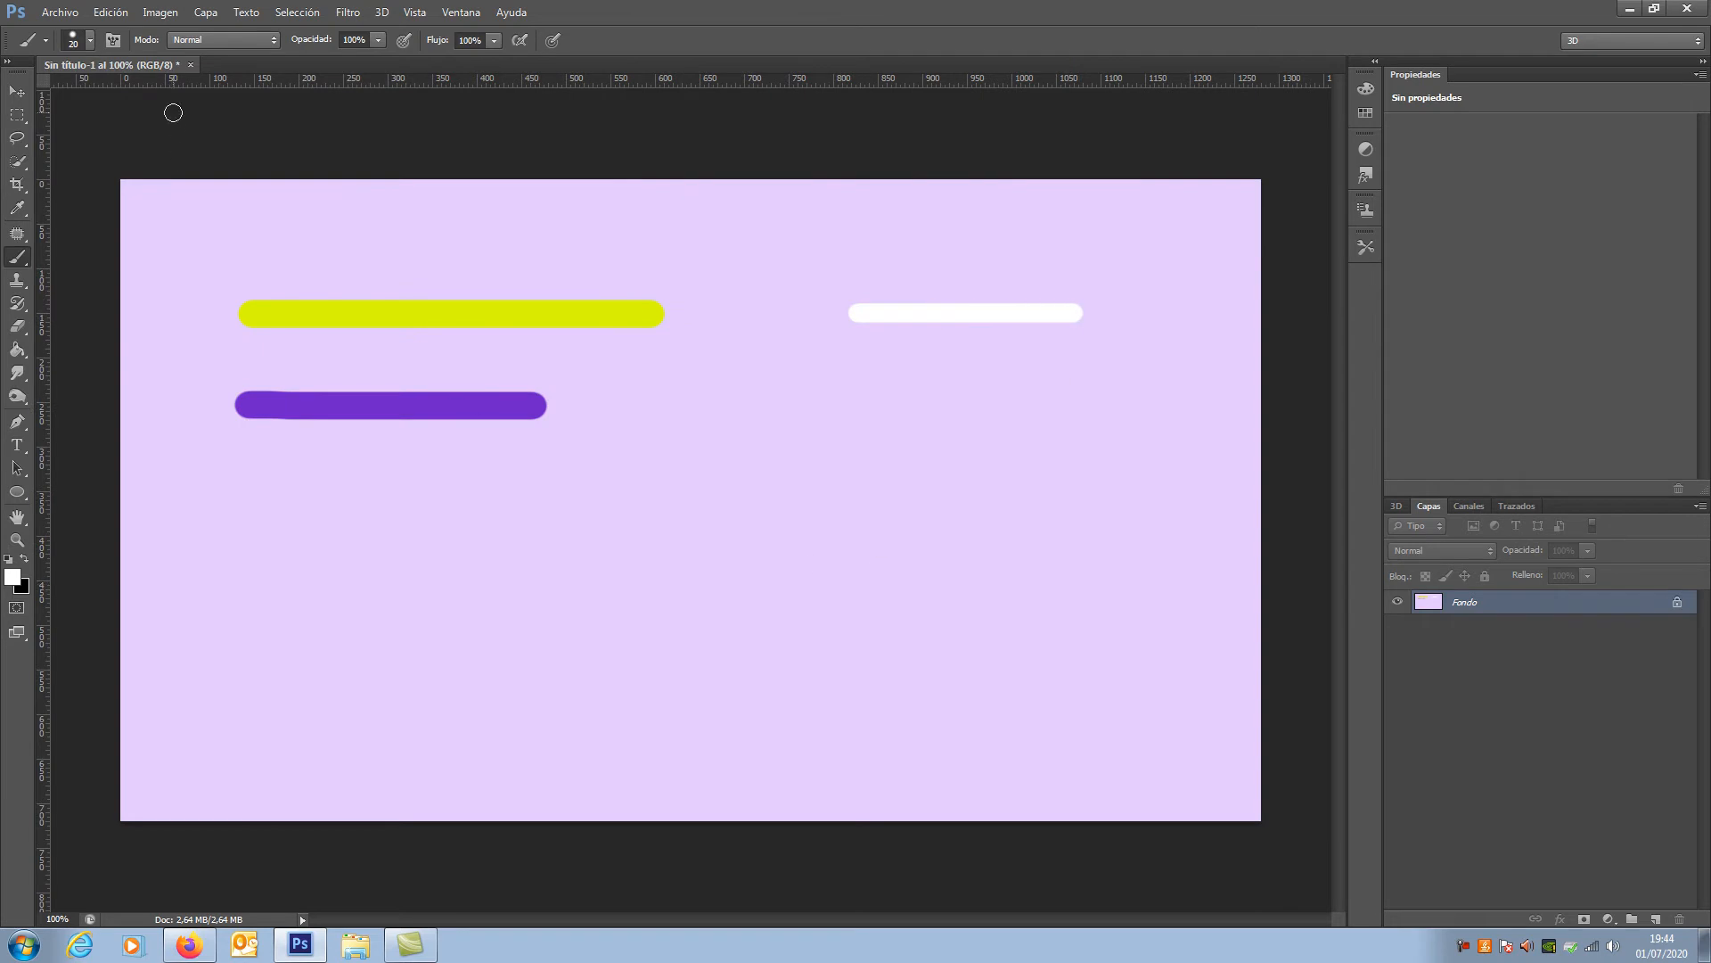
Step: Enlarge the brush to 158 px and paint a thick white stroke below the thin white one
left_click(93, 45)
left_click_drag(68, 89, 137, 91)
left_click_drag(886, 468, 1091, 468)
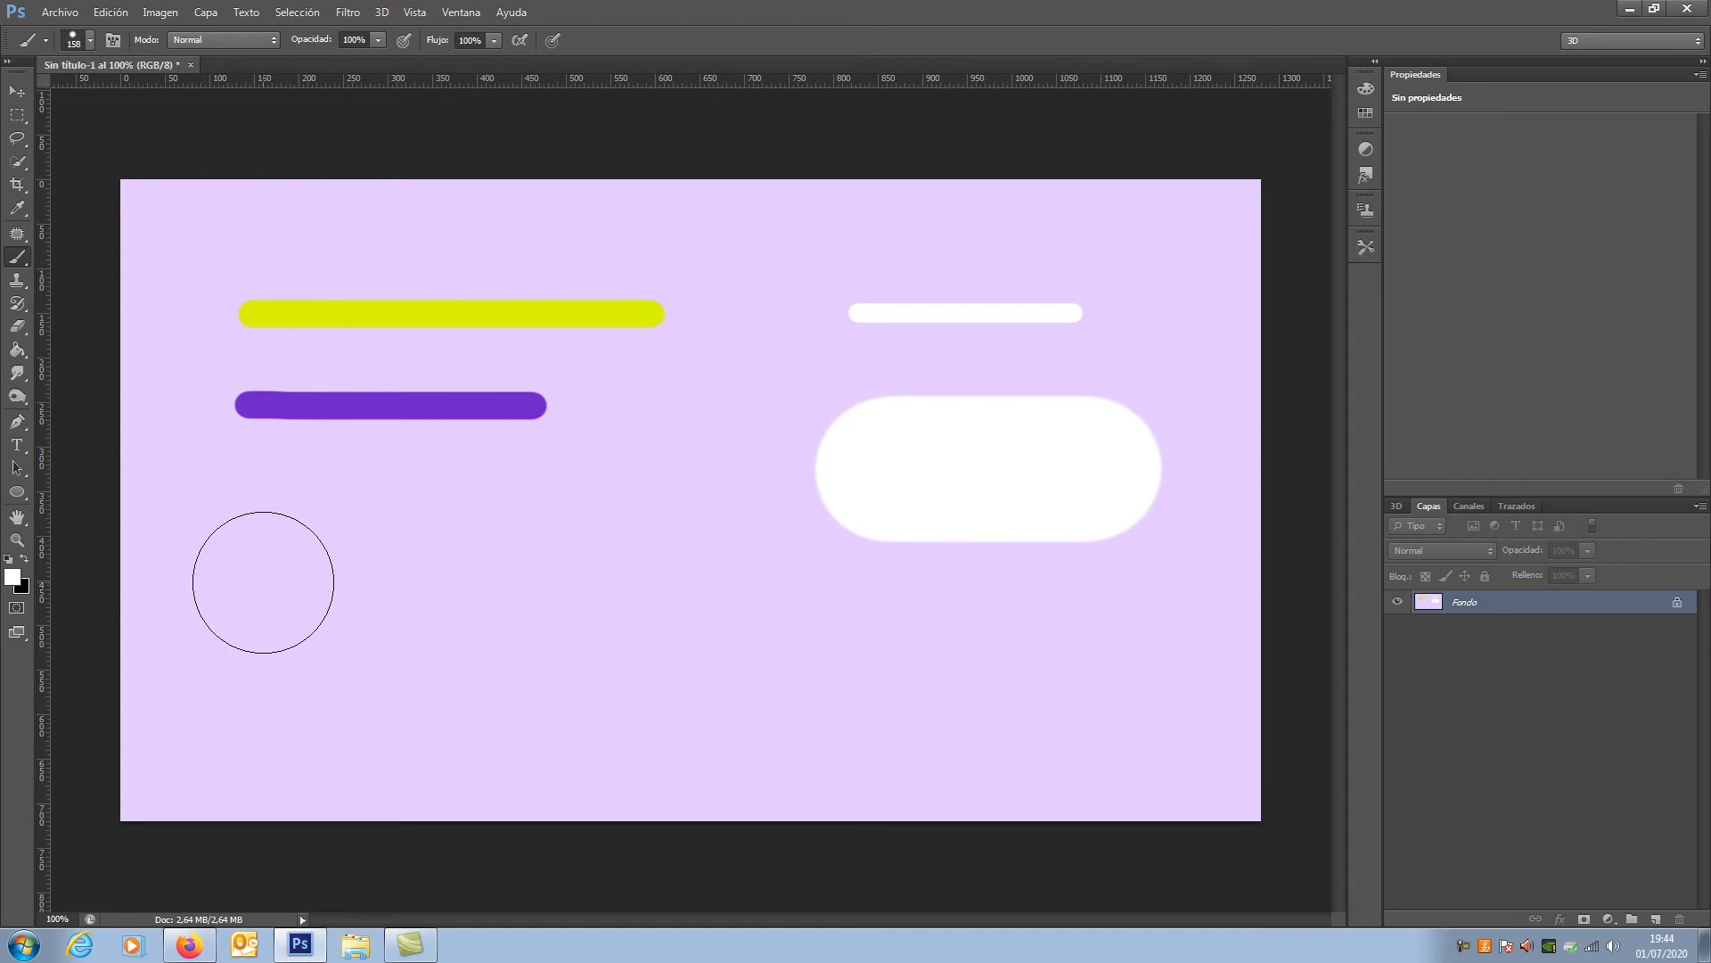
Step: Paint white rightwards below the purple line while shrinking the brush in stages to 1 px
left_click_drag(263, 583, 576, 583)
key("bracketleft")
key("bracketleft")
key("bracketleft")
key("bracketleft")
key("bracketleft")
key("bracketleft")
key("bracketleft")
key("bracketleft")
key("bracketleft")
key("bracketleft")
key("bracketleft")
key("bracketleft")
key("bracketleft")
key("bracketleft")
key("bracketleft")
key("bracketleft")
key("bracketleft")
key("bracketleft")
key("bracketleft")
key("bracketleft")
key("bracketleft")
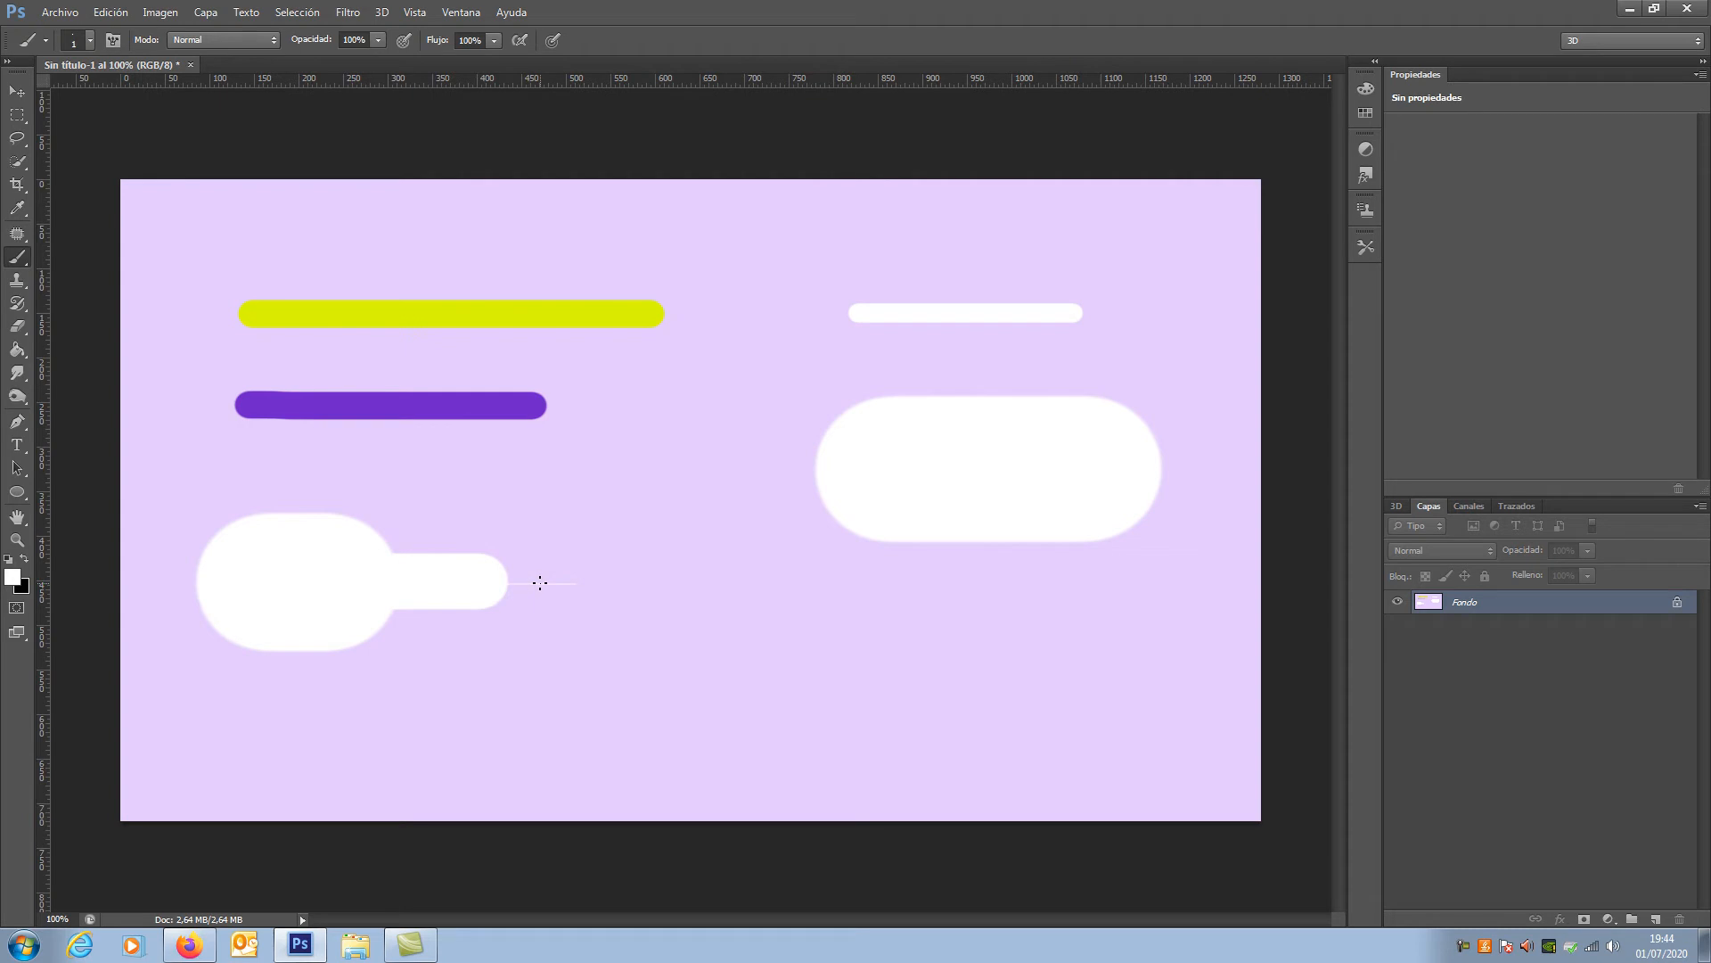
Step: Continue the thin white line rightwards while enlarging the brush in stages up to 150 px
key("bracketright")
key("bracketright")
key("bracketright")
key("bracketright")
key("bracketright")
key("bracketright")
left_click_drag(540, 583, 841, 592)
key("bracketright")
key("bracketright")
key("bracketright")
key("bracketright")
key("bracketright")
key("bracketright")
key("bracketright")
key("bracketright")
key("bracketright")
key("bracketright")
key("bracketright")
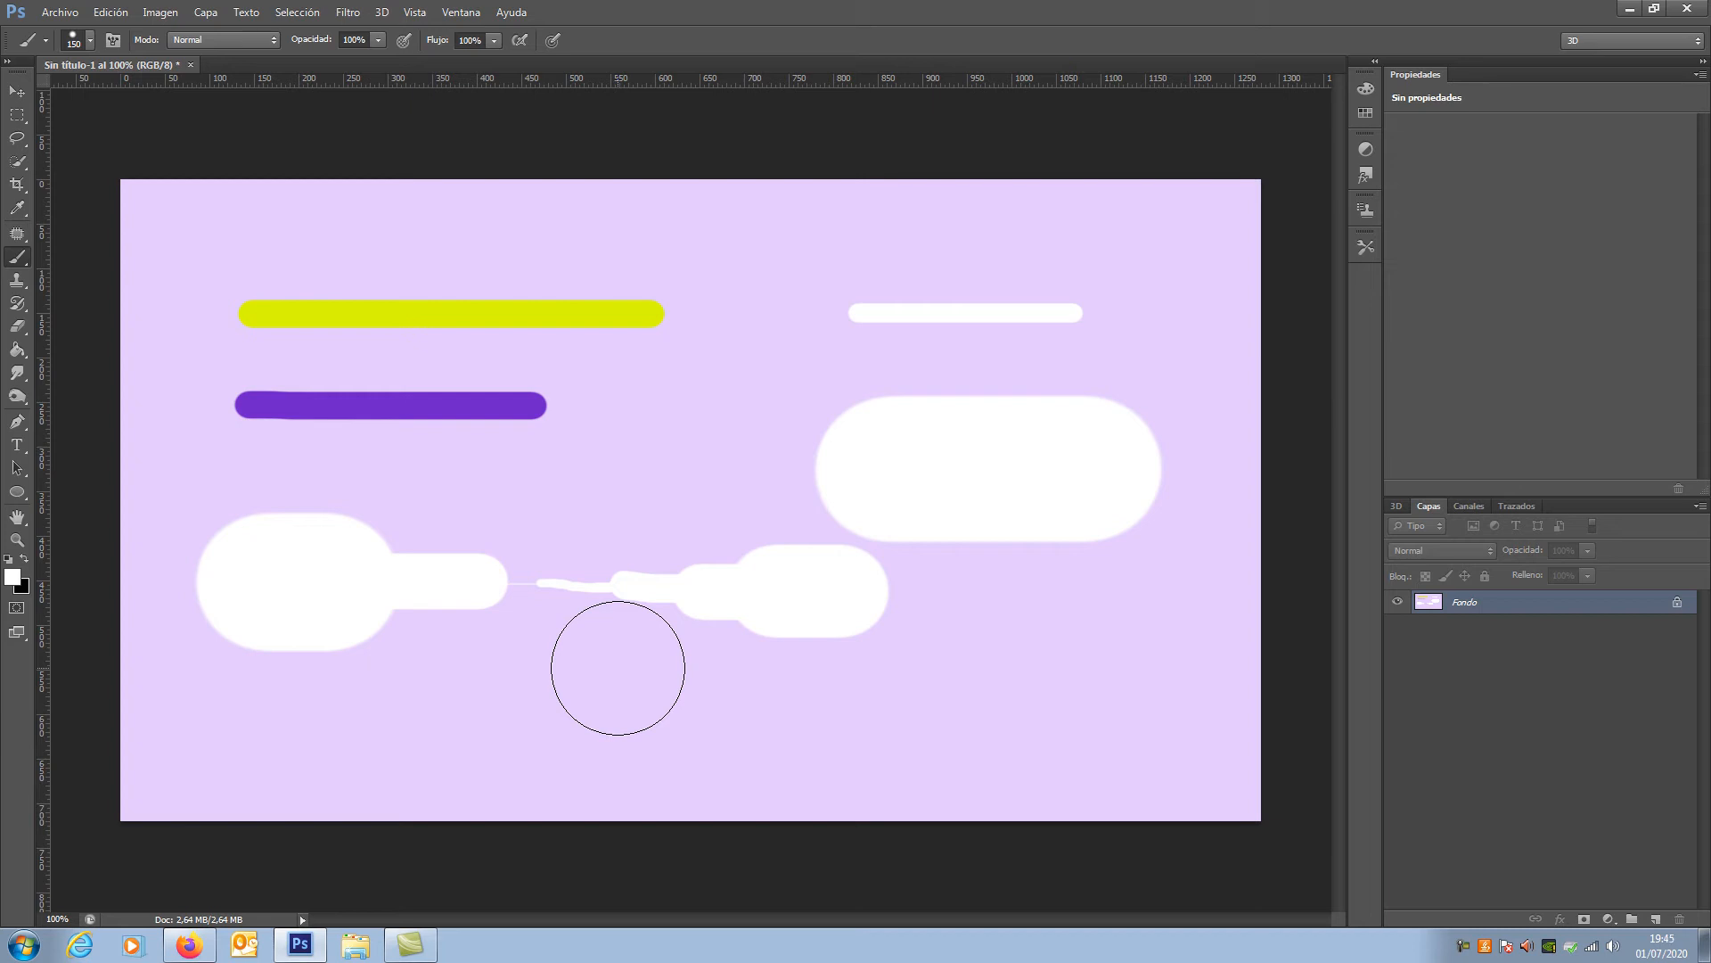
Step: Set the brush hardness to 100% and paint a sharp-edged white dot over the yellow line and a stroke beside the purple line
left_click(90, 41)
left_click(92, 46)
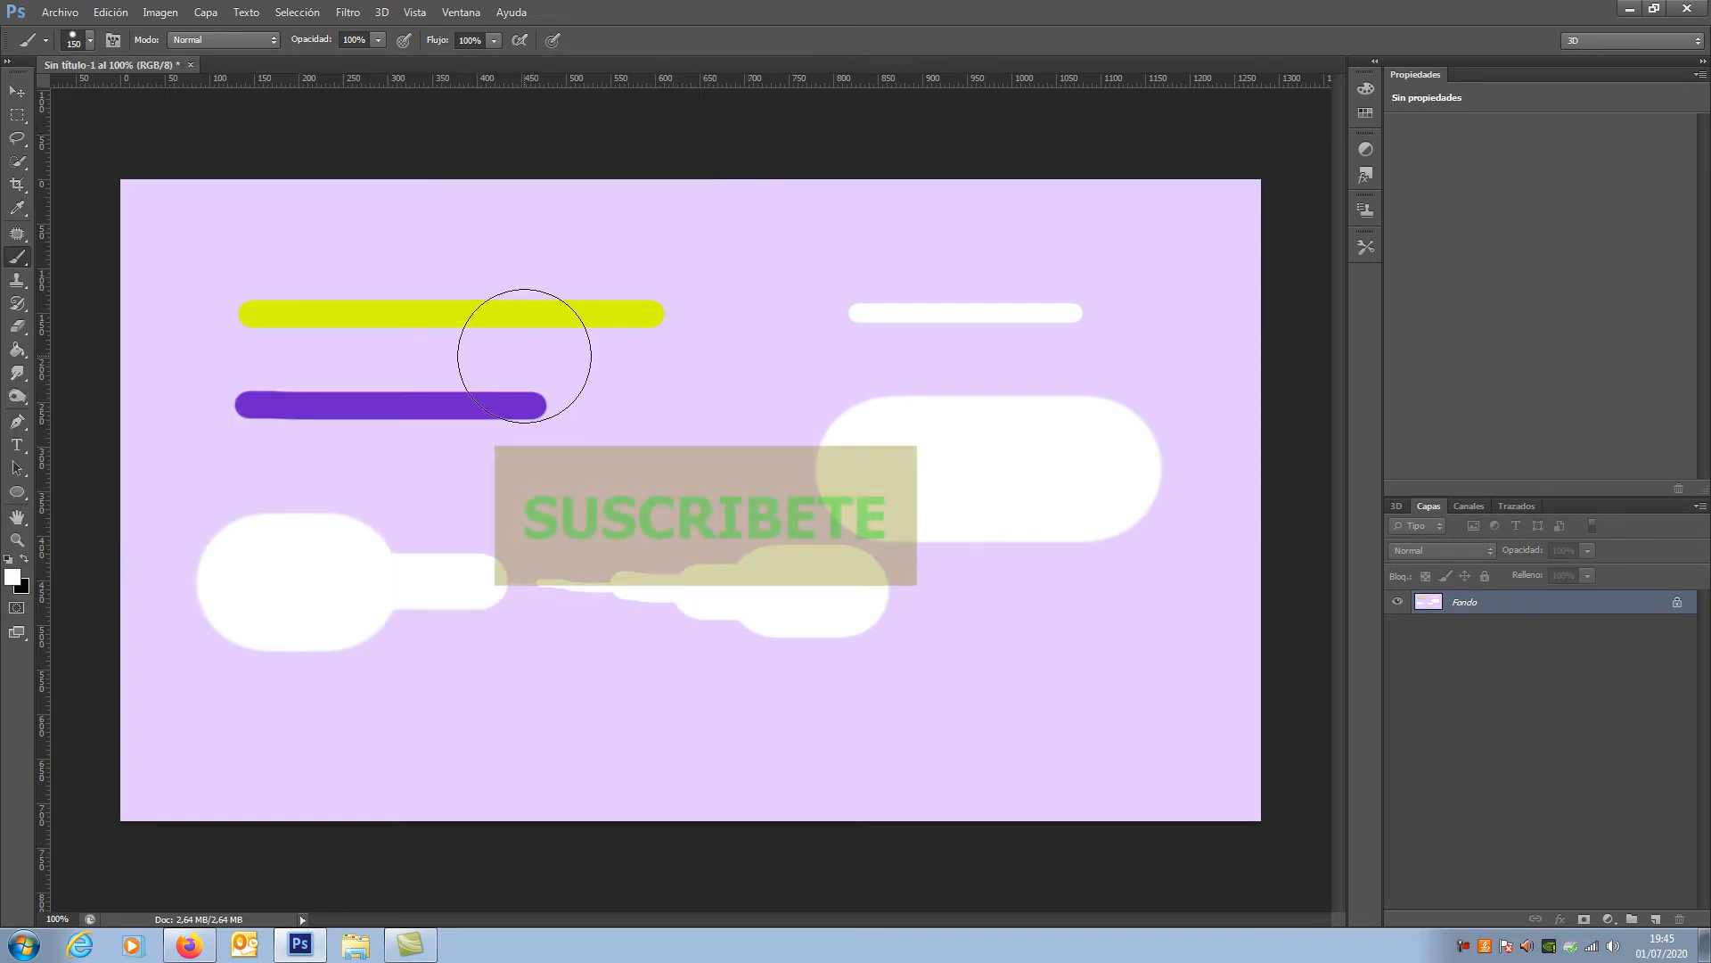
right_click(329, 276)
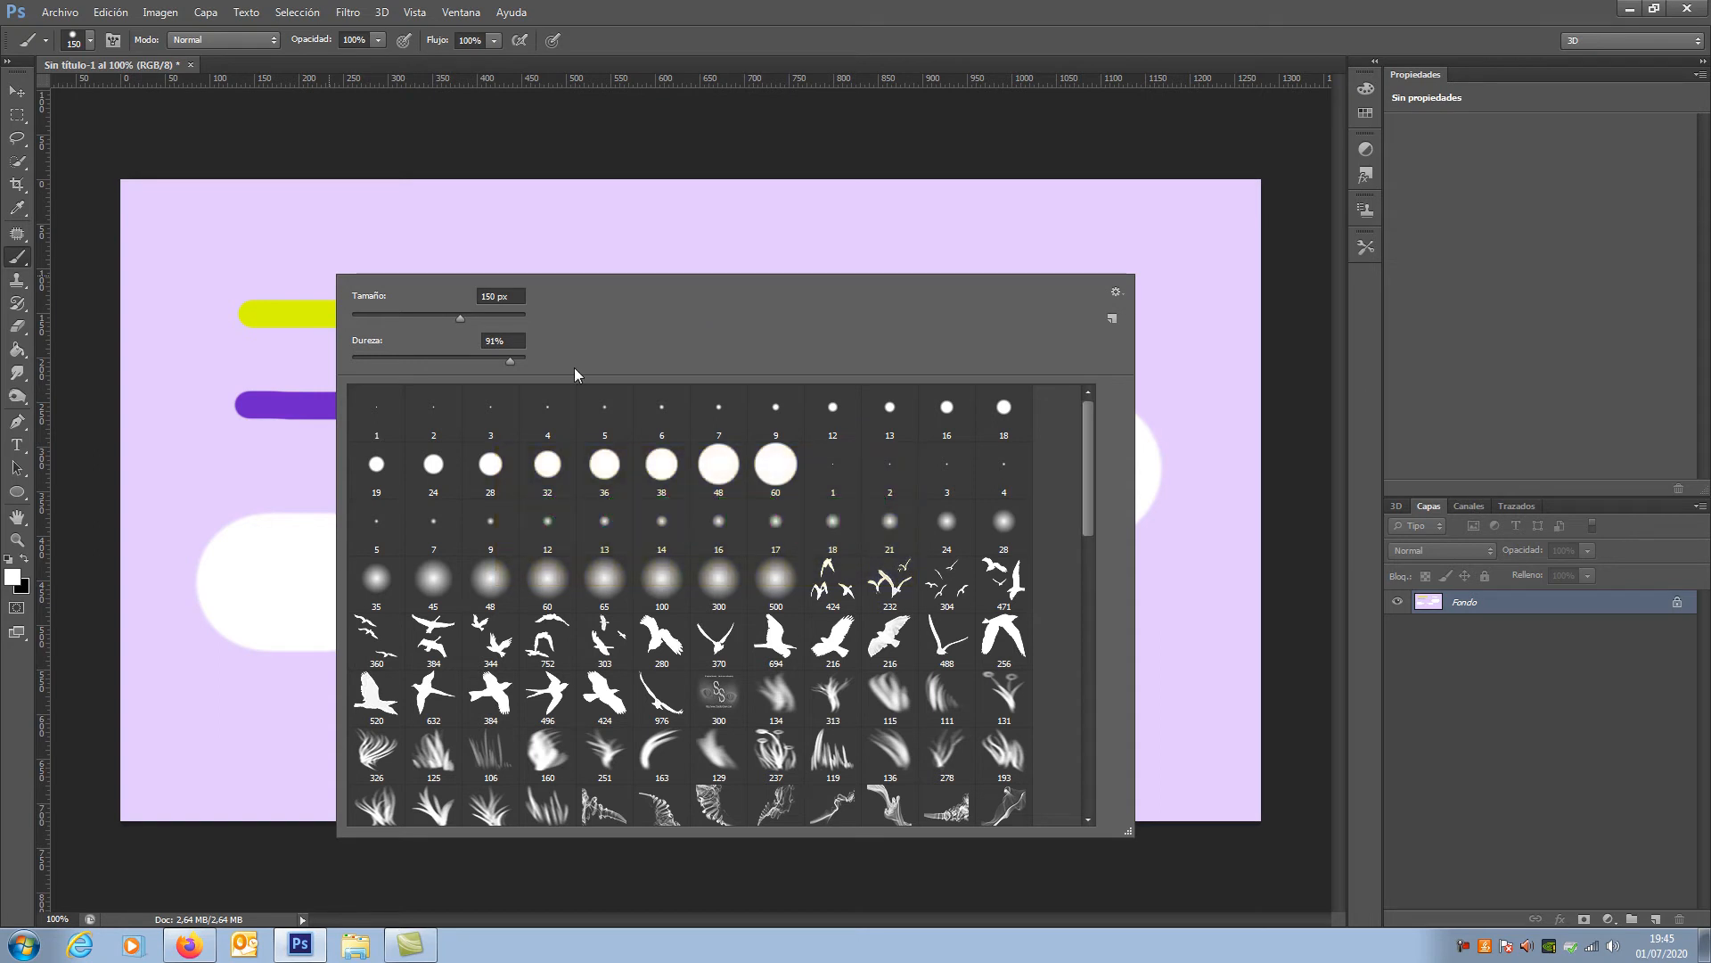
left_click(510, 360)
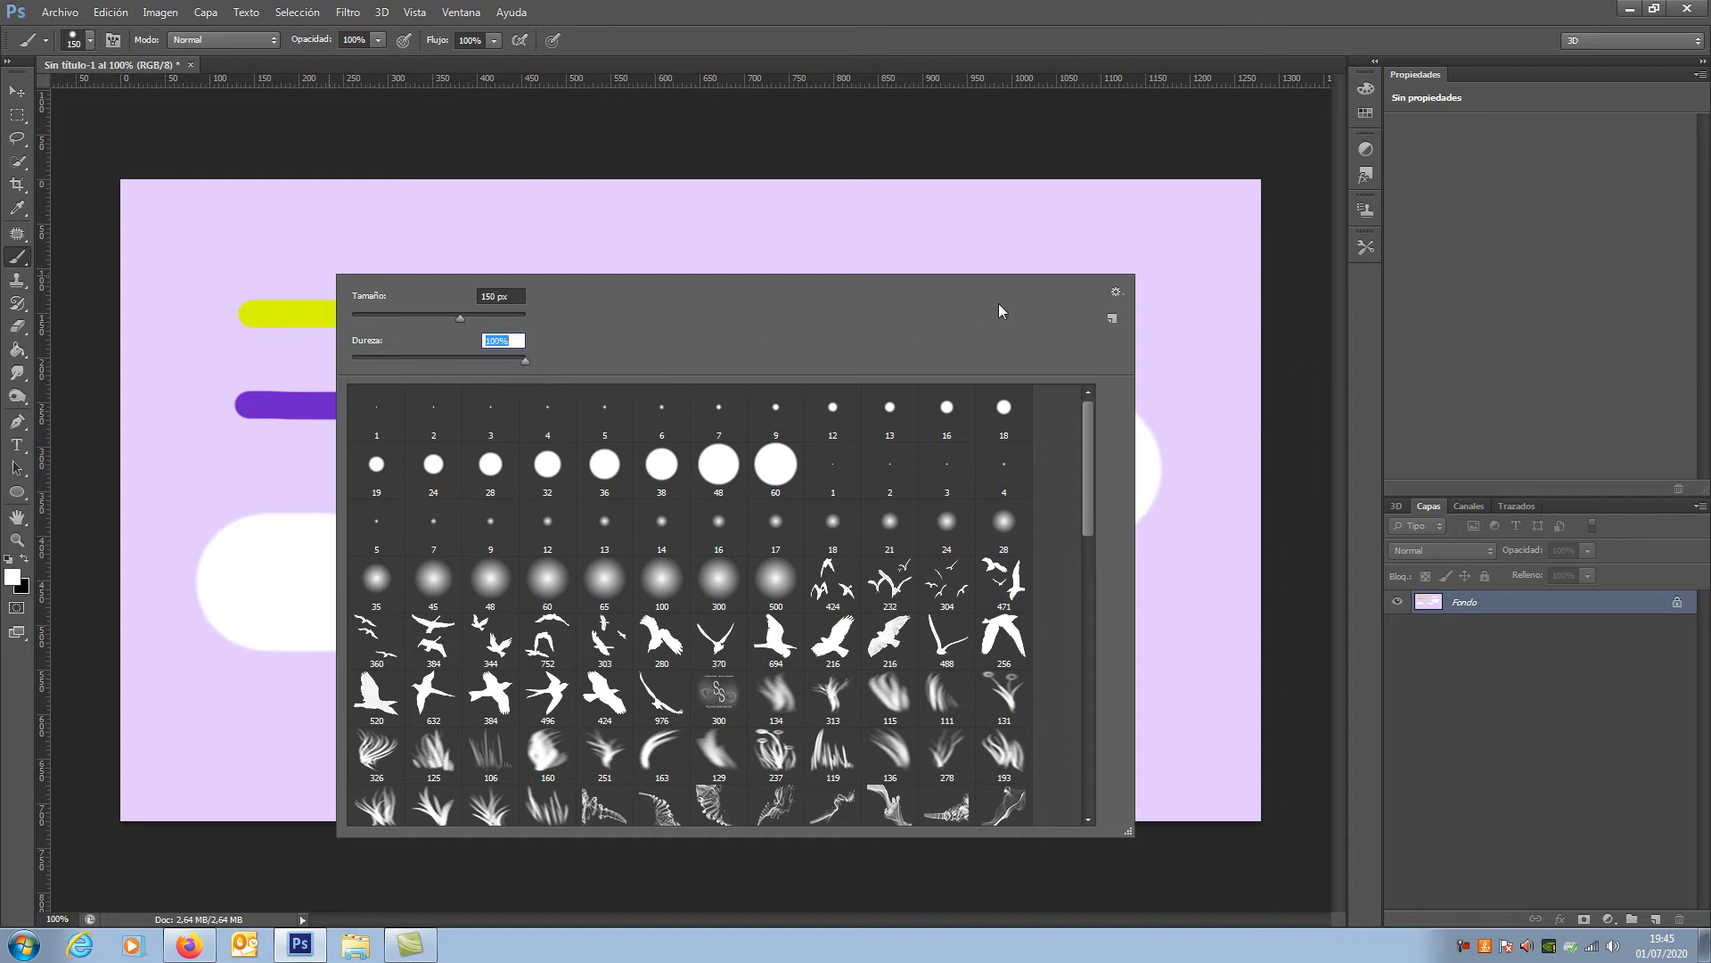
left_click(971, 292)
left_click(559, 269)
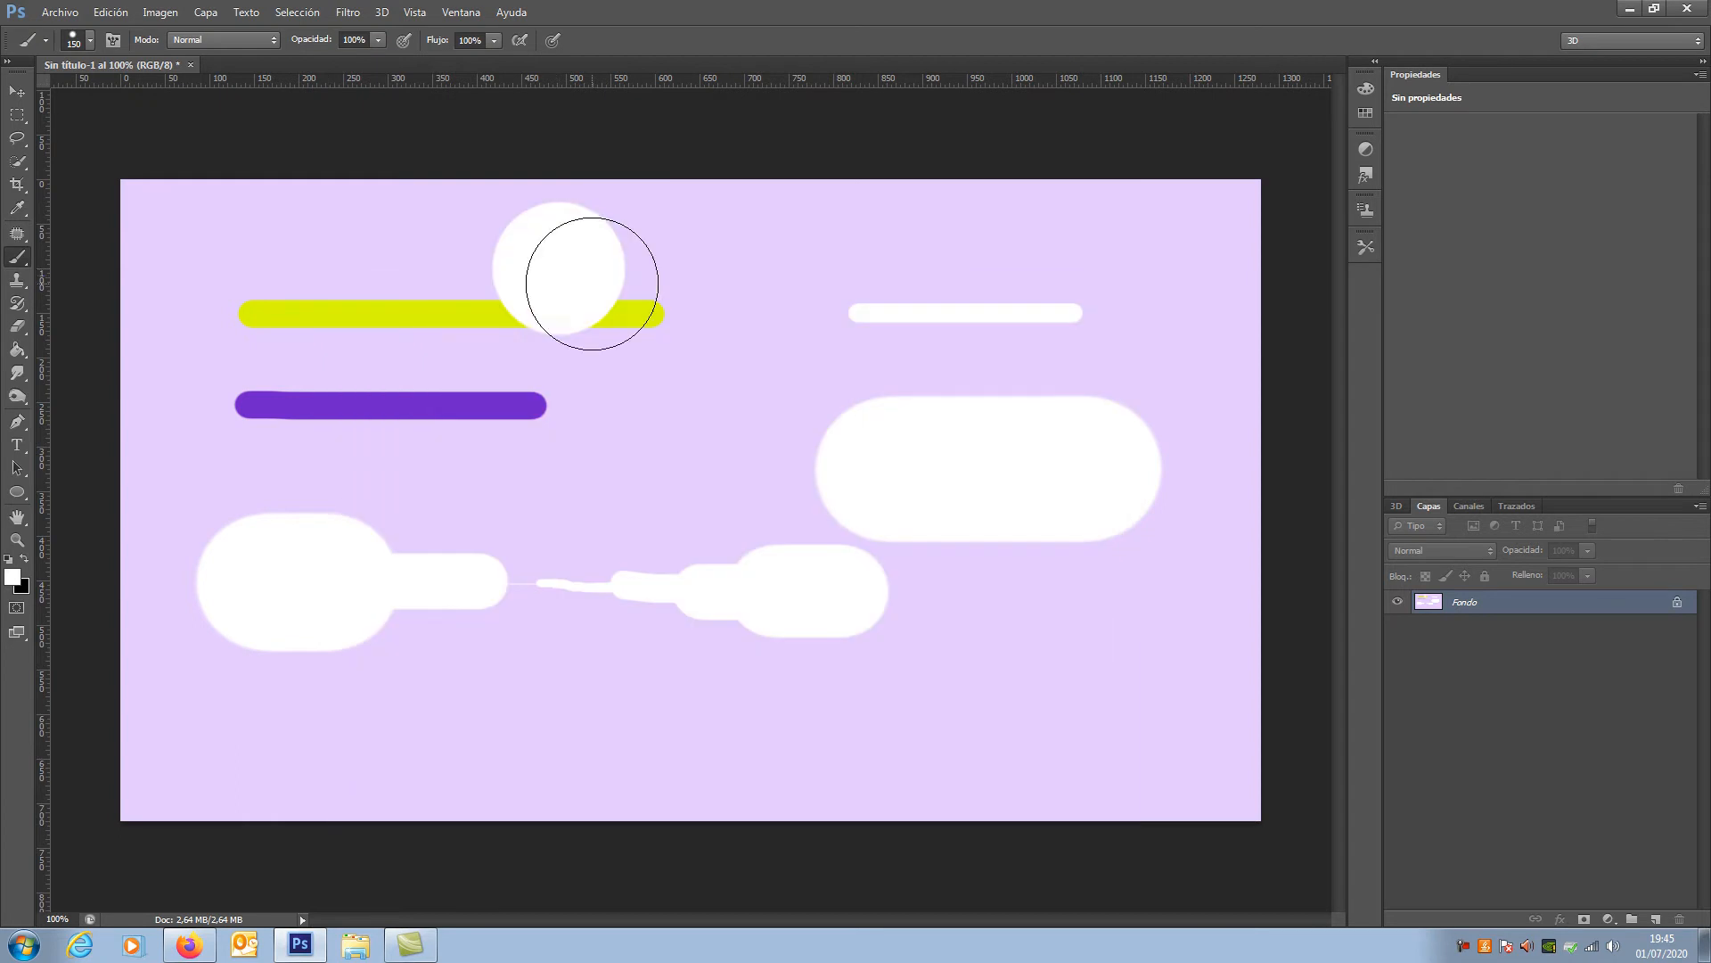
left_click_drag(613, 423, 866, 421)
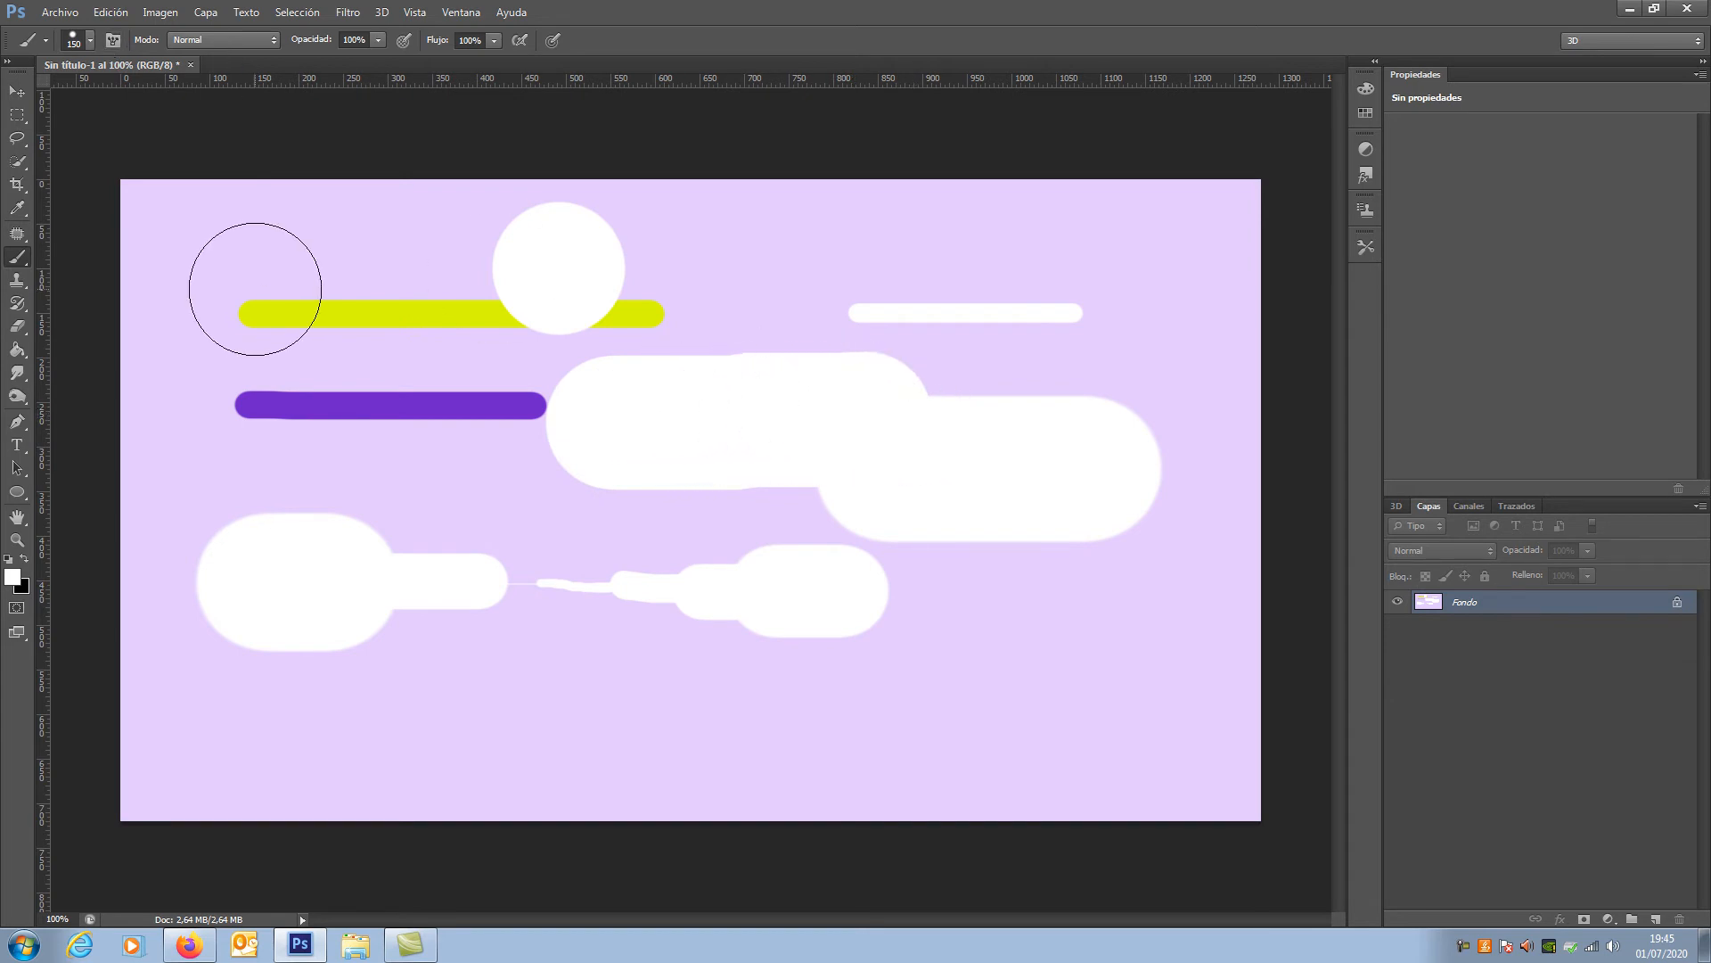
Step: Reduce the brush hardness to 11% and paint a soft-edged white stroke over the thin white line in the upper right area
right_click(267, 289)
left_click_drag(303, 375, 297, 372)
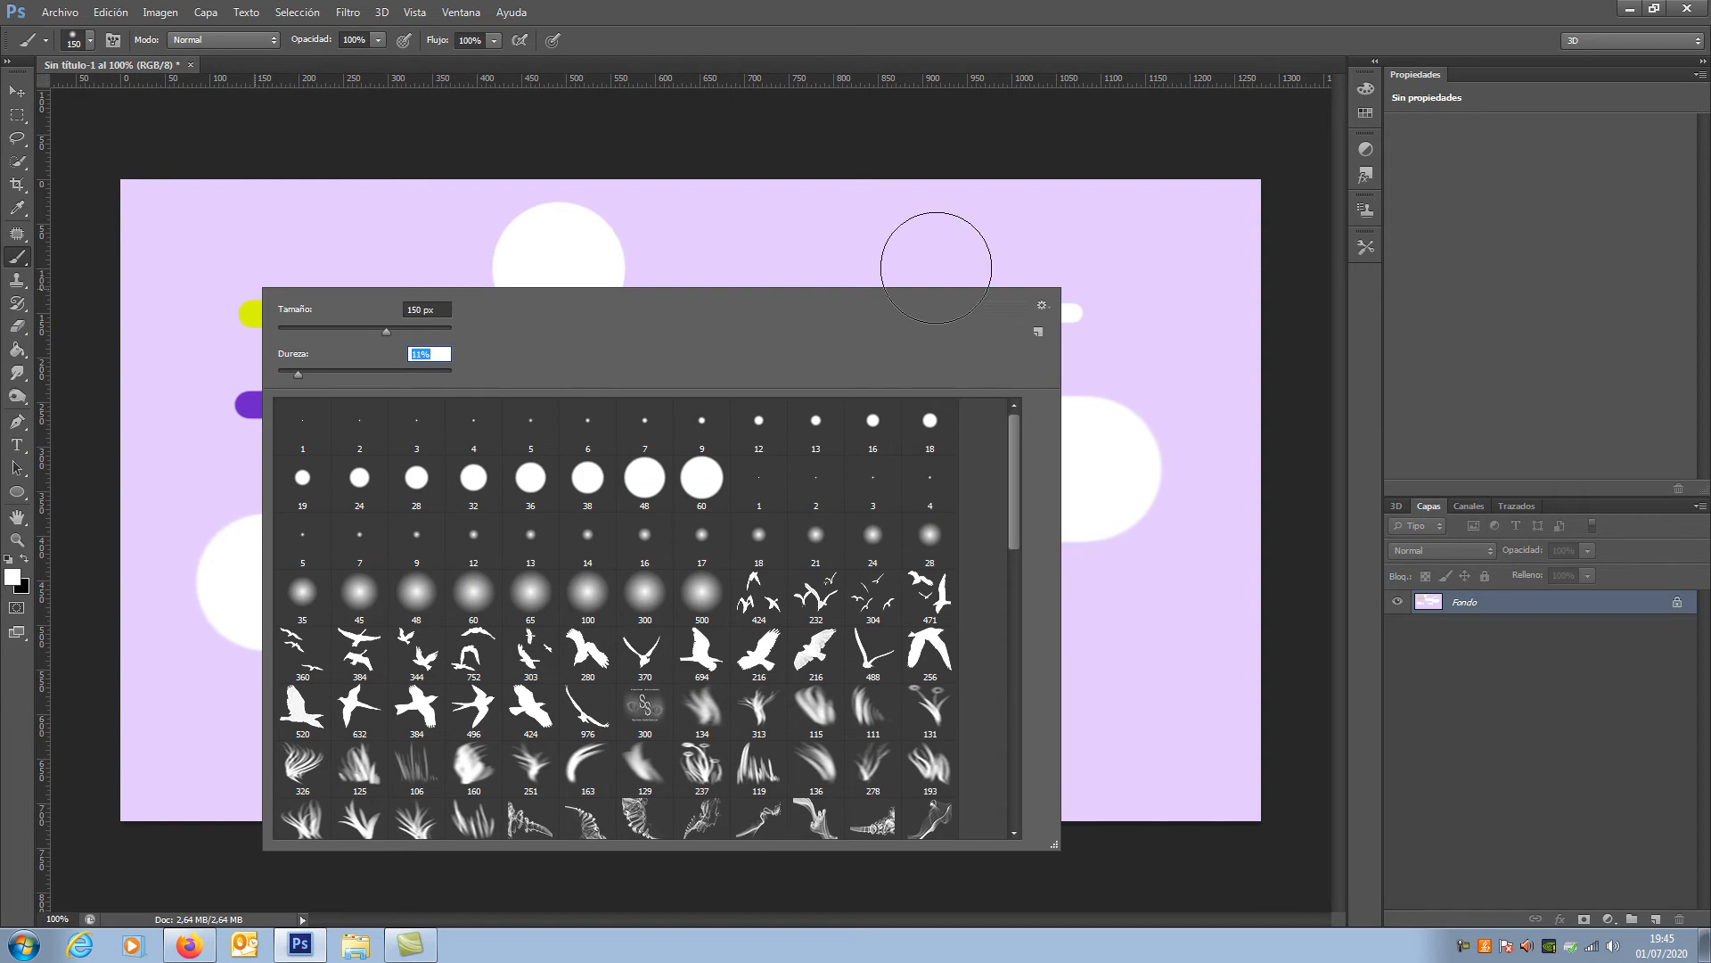
left_click(830, 248)
left_click_drag(810, 256, 1042, 263)
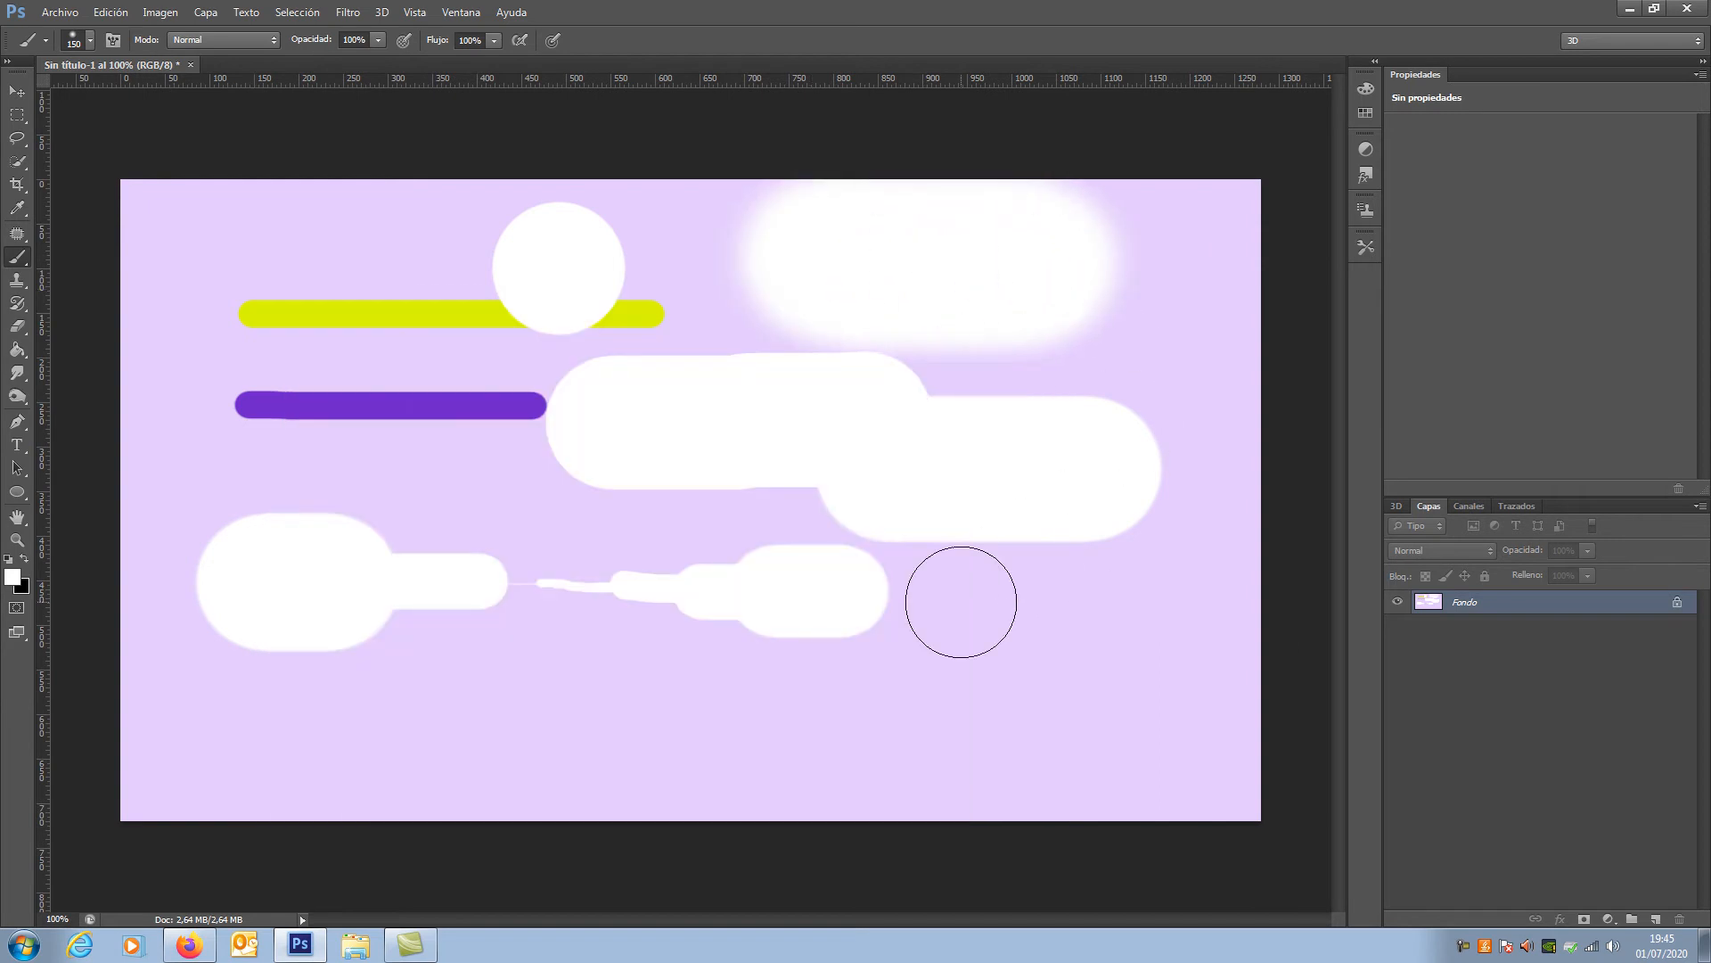
Step: Paint more white strokes along the canvas's lower part, in its middle and over the beginnings of the purple and yellow lines
left_click(939, 683)
mouse_move(939, 683)
left_mouse_down()
mouse_move(1058, 651)
mouse_move(921, 685)
mouse_move(936, 643)
mouse_move(1027, 614)
mouse_move(1075, 665)
mouse_move(969, 714)
mouse_move(932, 657)
mouse_move(1030, 651)
left_mouse_up()
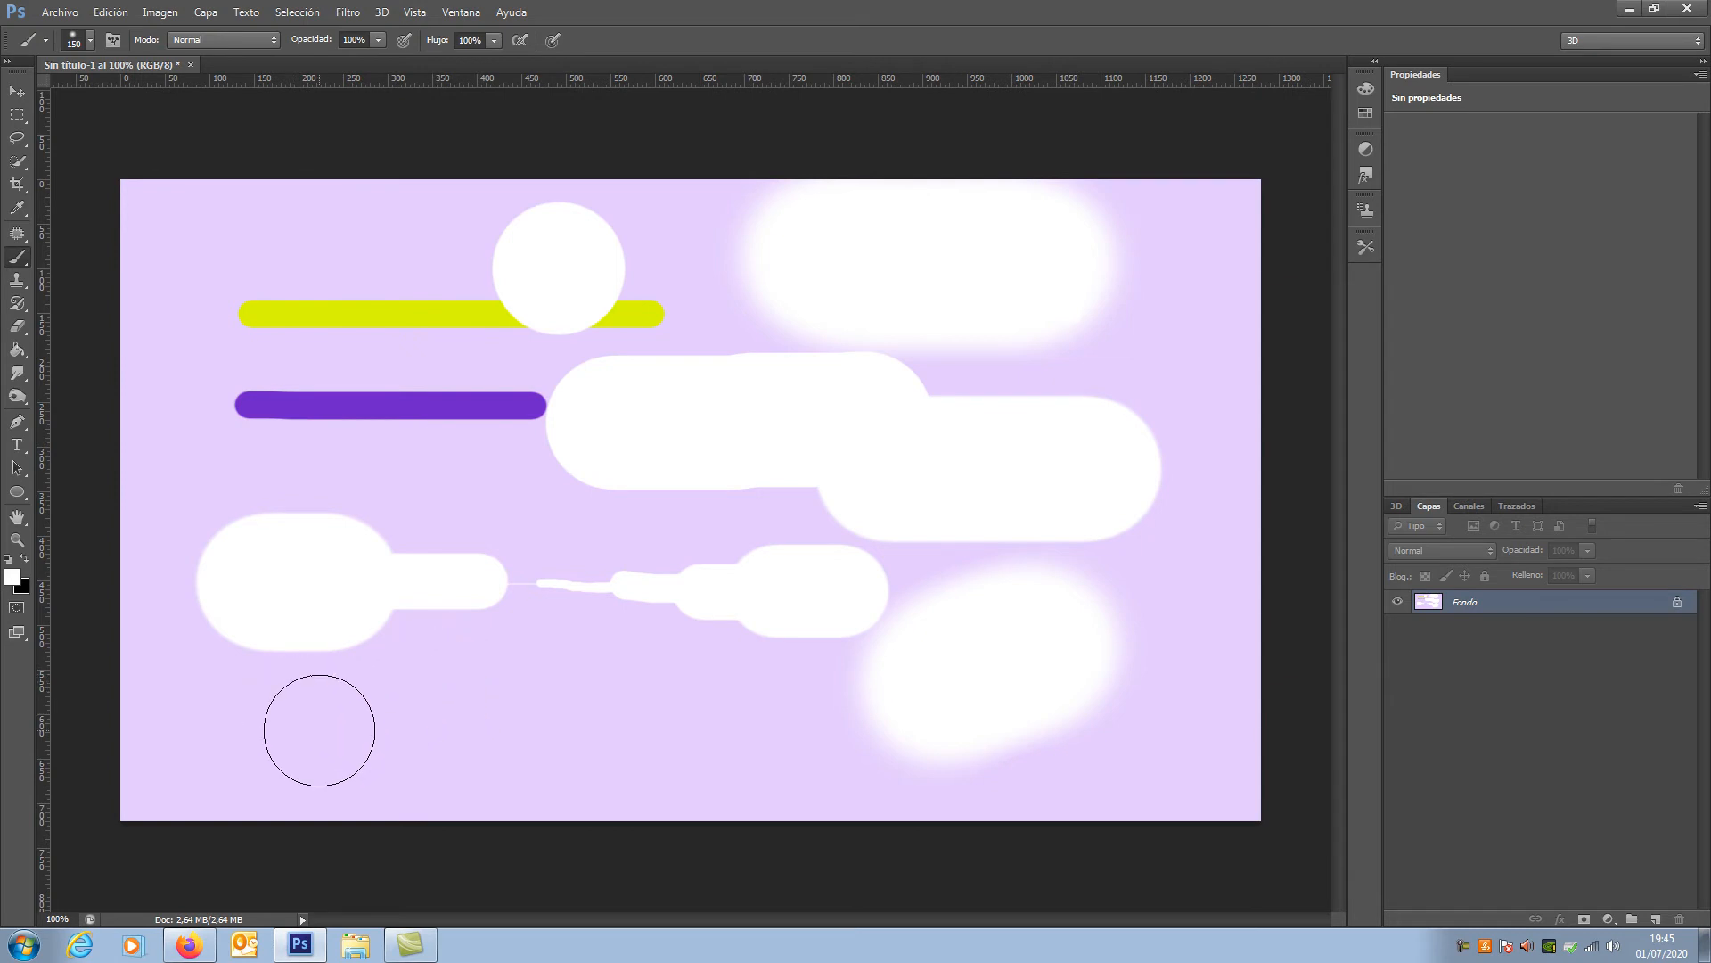
mouse_move(276, 753)
left_mouse_down()
mouse_move(707, 703)
mouse_move(563, 702)
left_mouse_up()
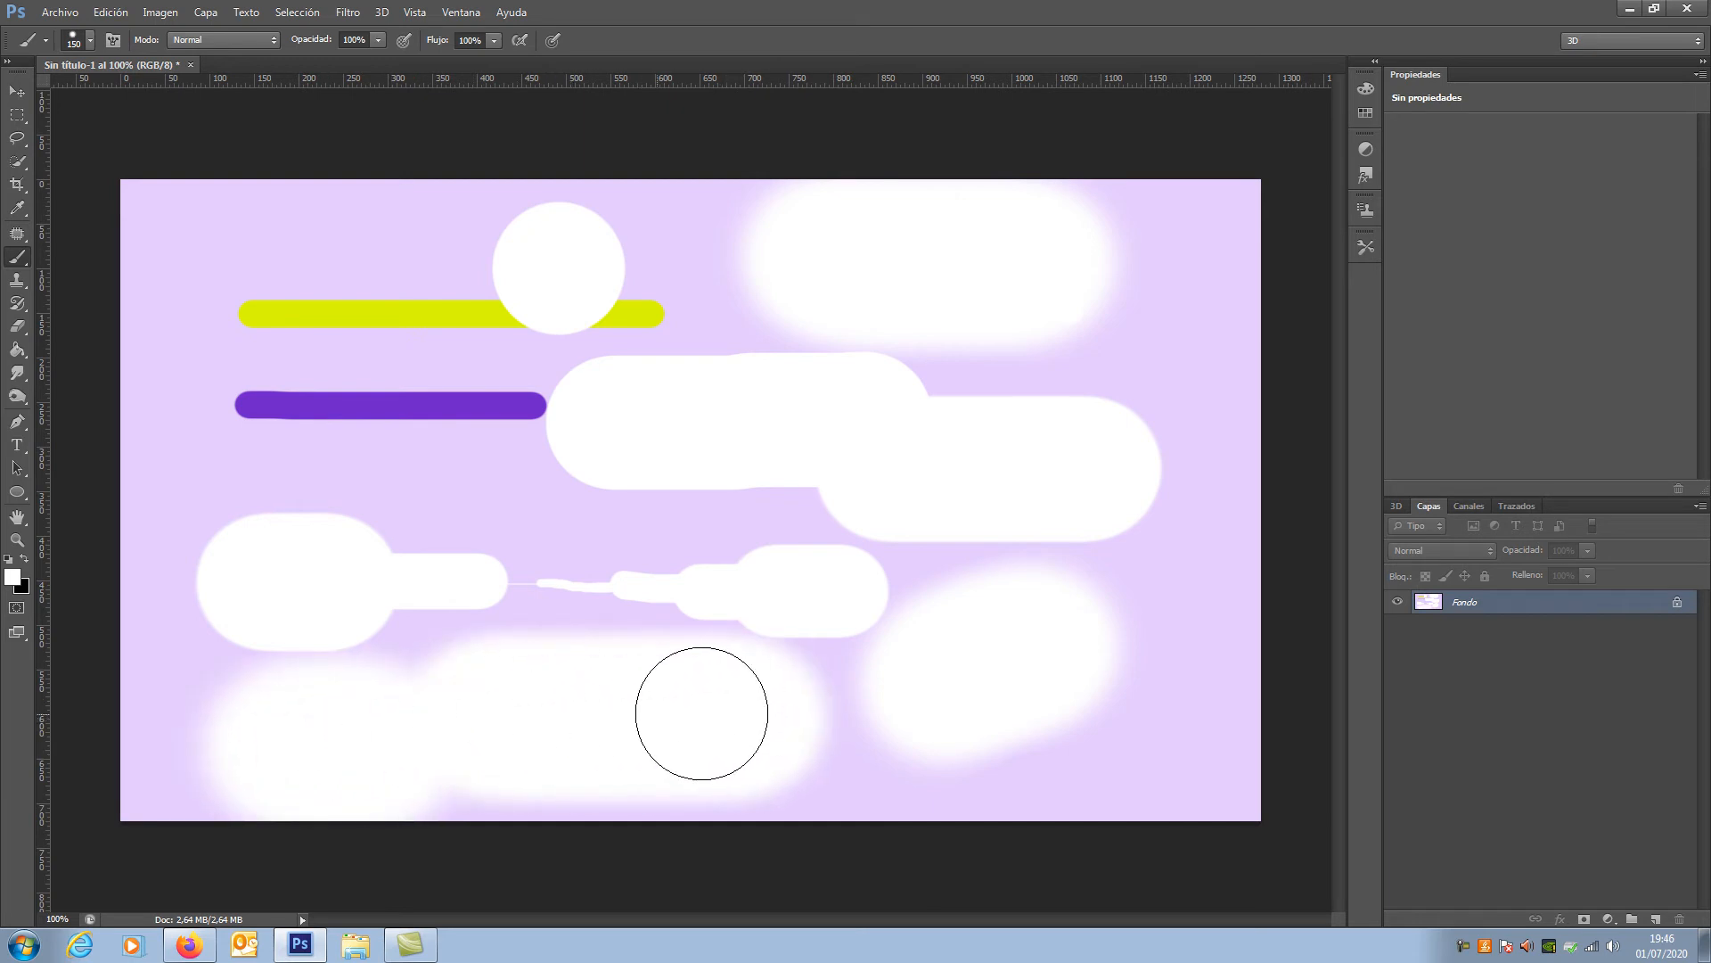
mouse_move(426, 516)
left_mouse_down()
mouse_move(597, 537)
mouse_move(413, 520)
left_mouse_up()
left_click_drag(226, 397, 359, 392)
left_click_drag(234, 306, 344, 306)
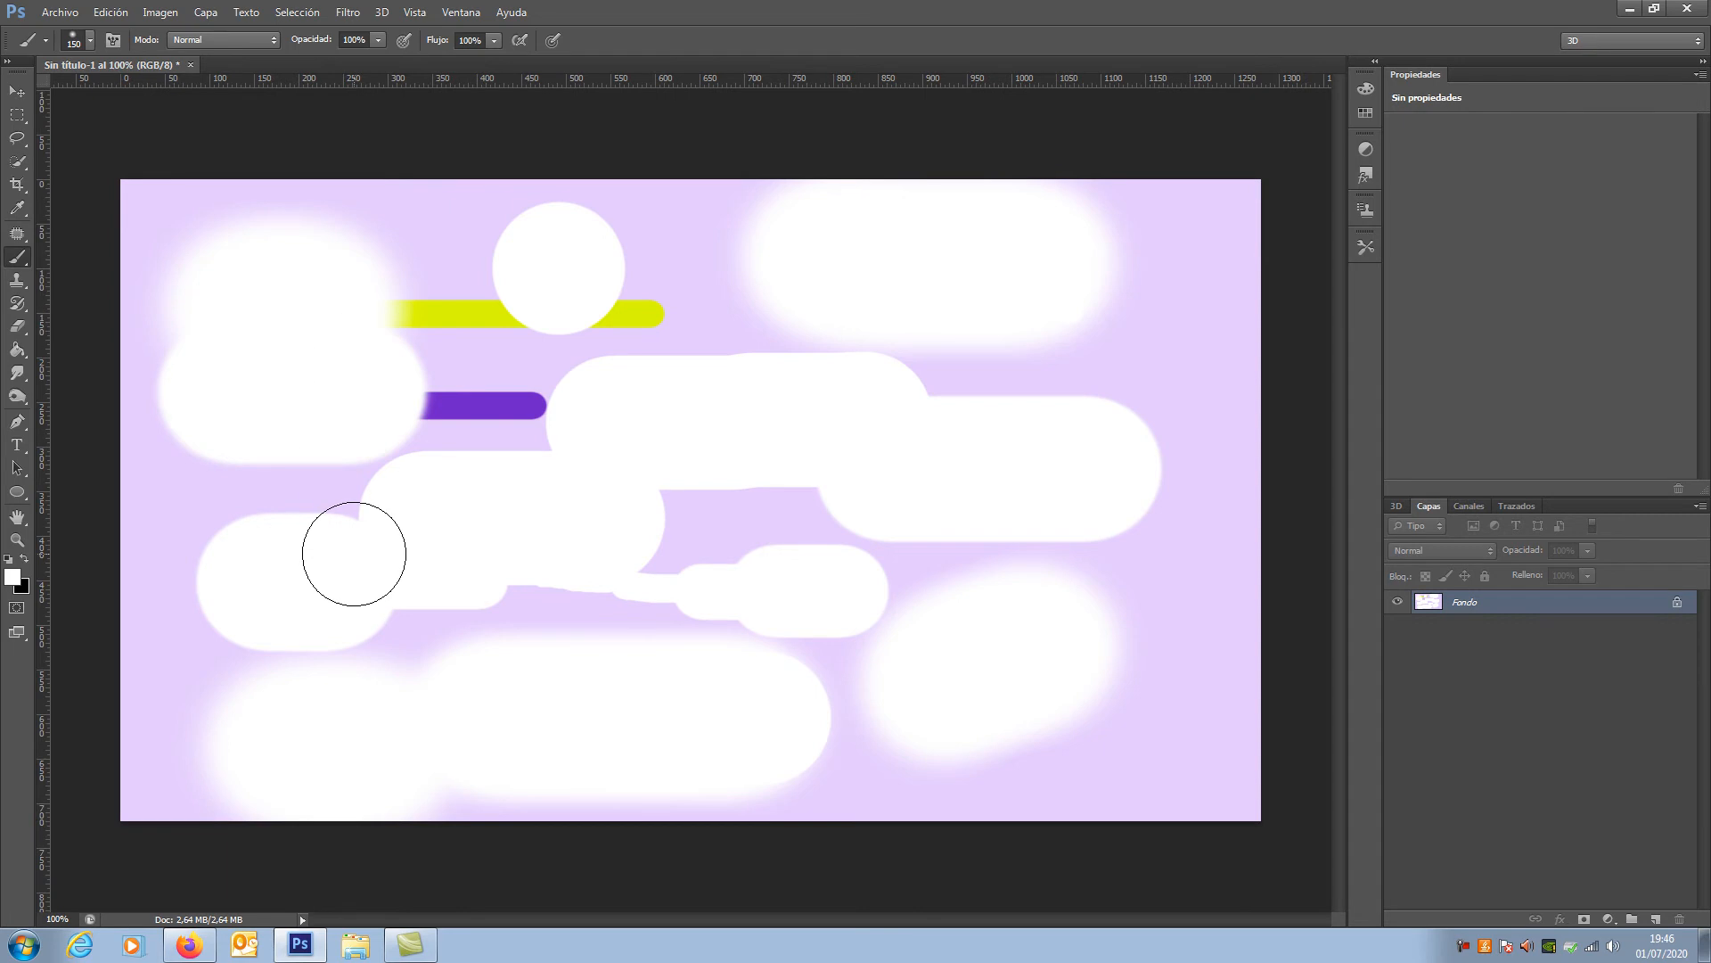
Step: Fill the whole background layer with the white foreground colour in Normal mode at 100% opacity
left_click(112, 12)
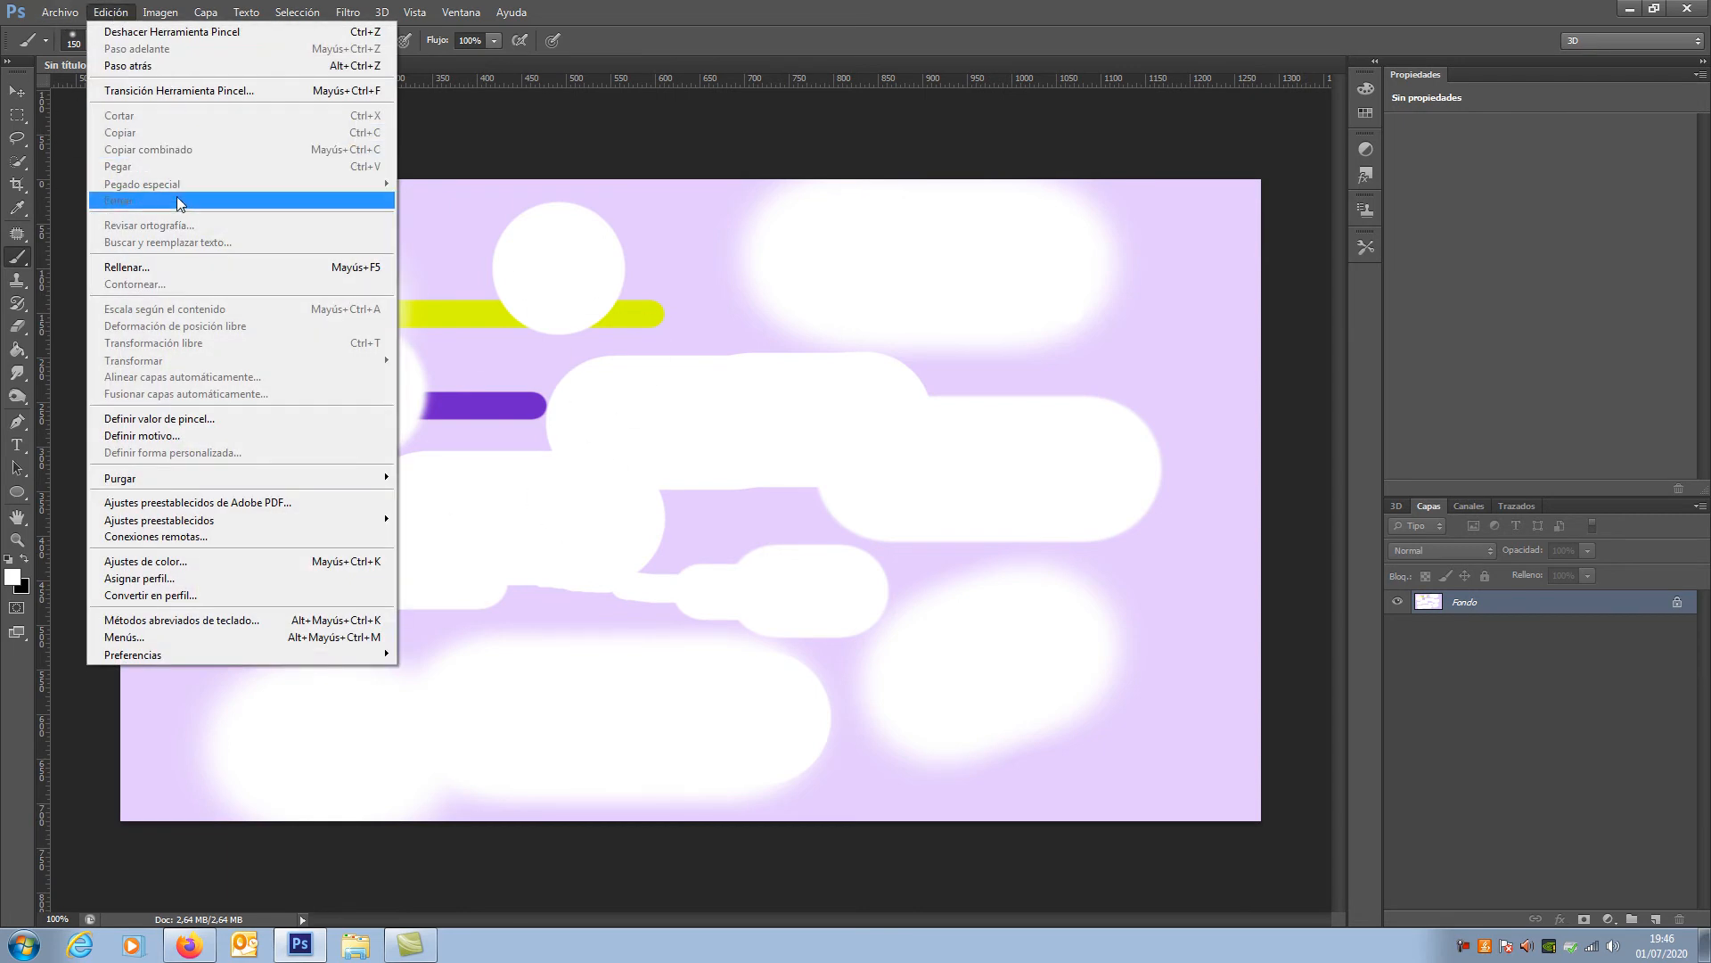
left_click(162, 269)
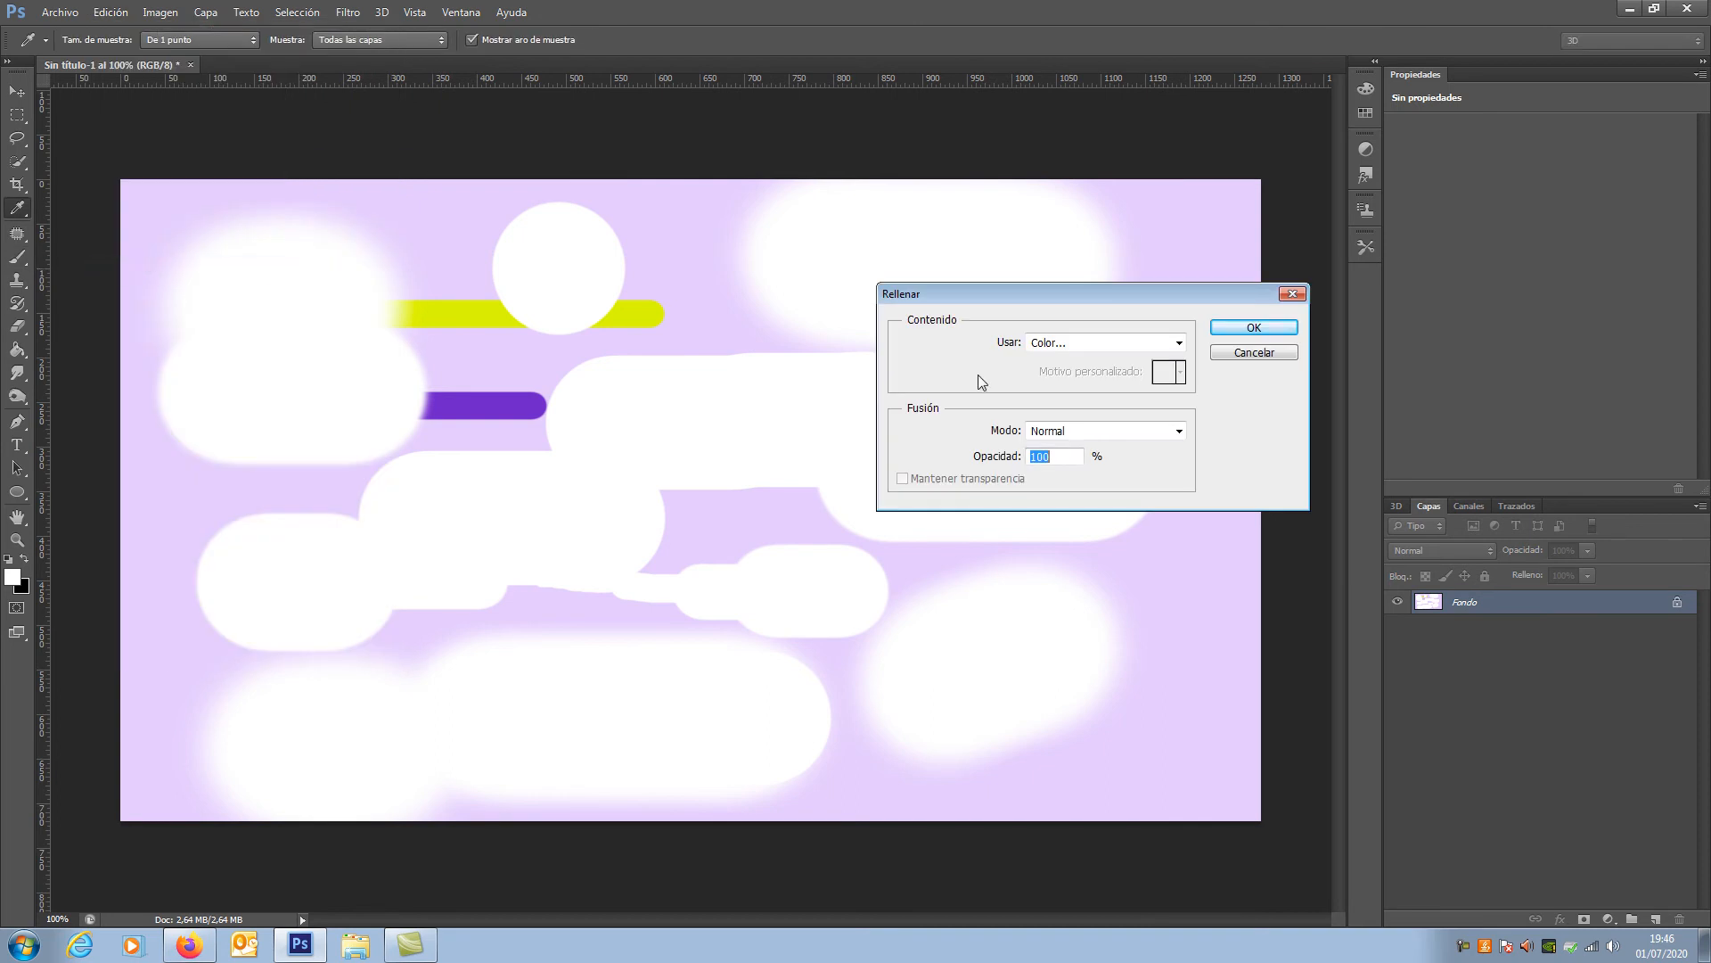
left_click(1179, 343)
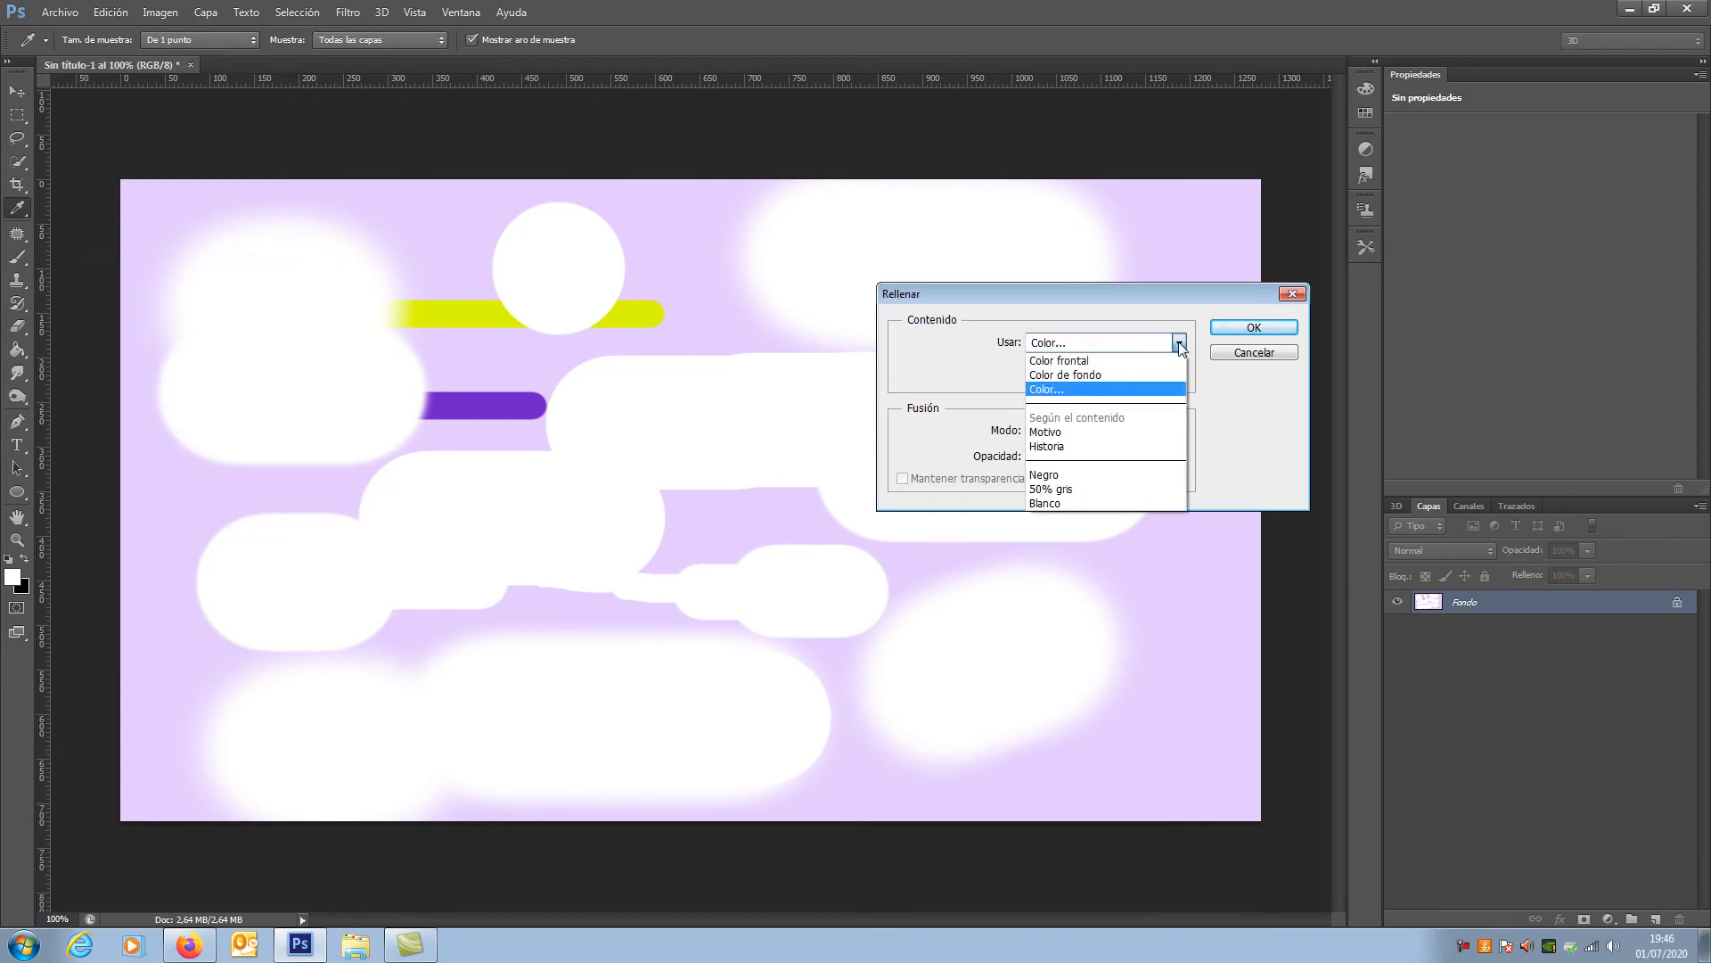
left_click(1105, 374)
left_click(1252, 328)
key("b")
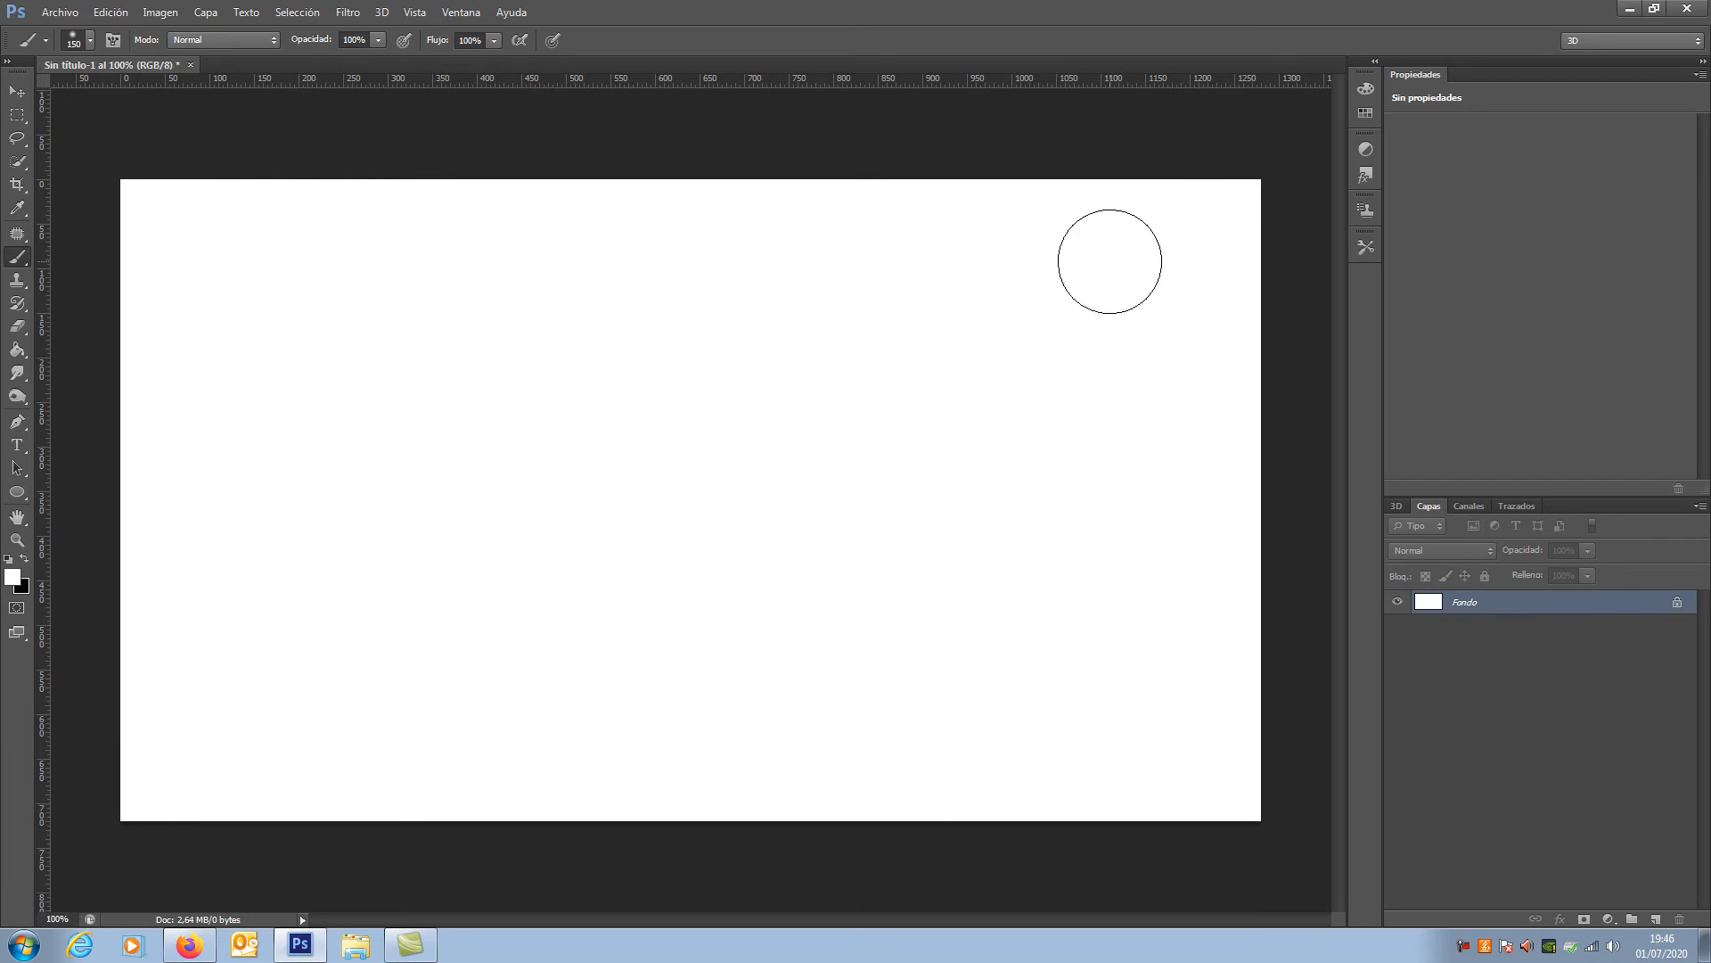
Step: Make black the foreground colour and adjust the brush interactively on the canvas to 104 px diameter and 26% hardness
key("alt")
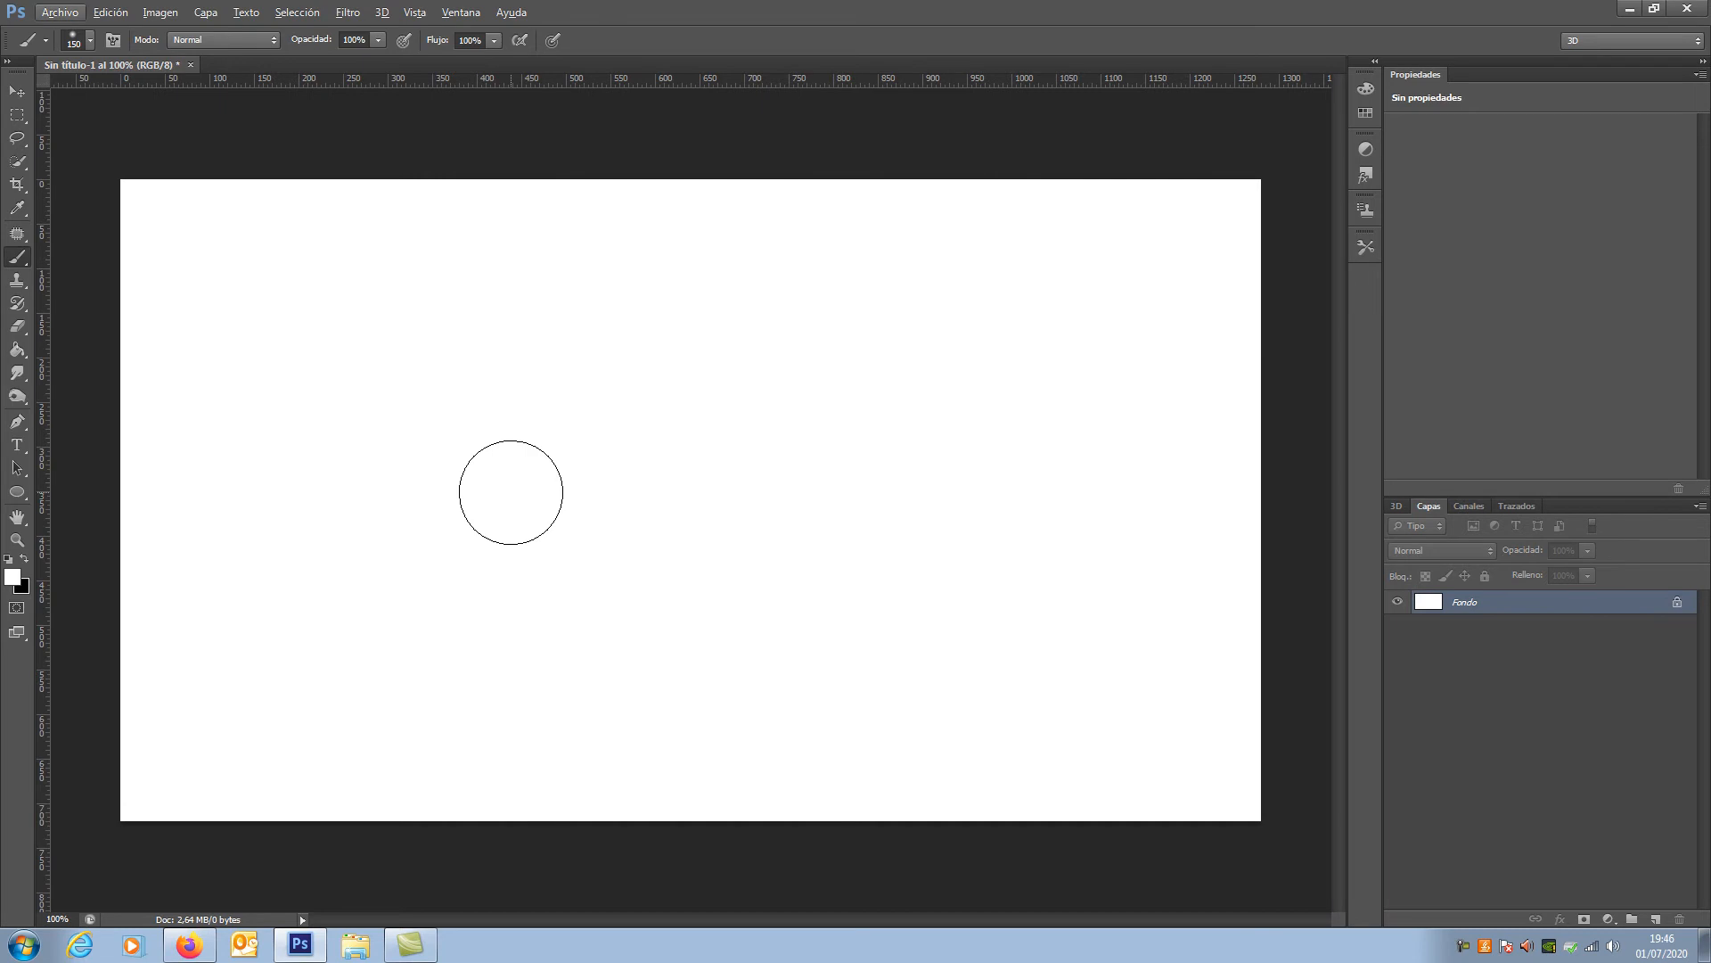
left_click(26, 559)
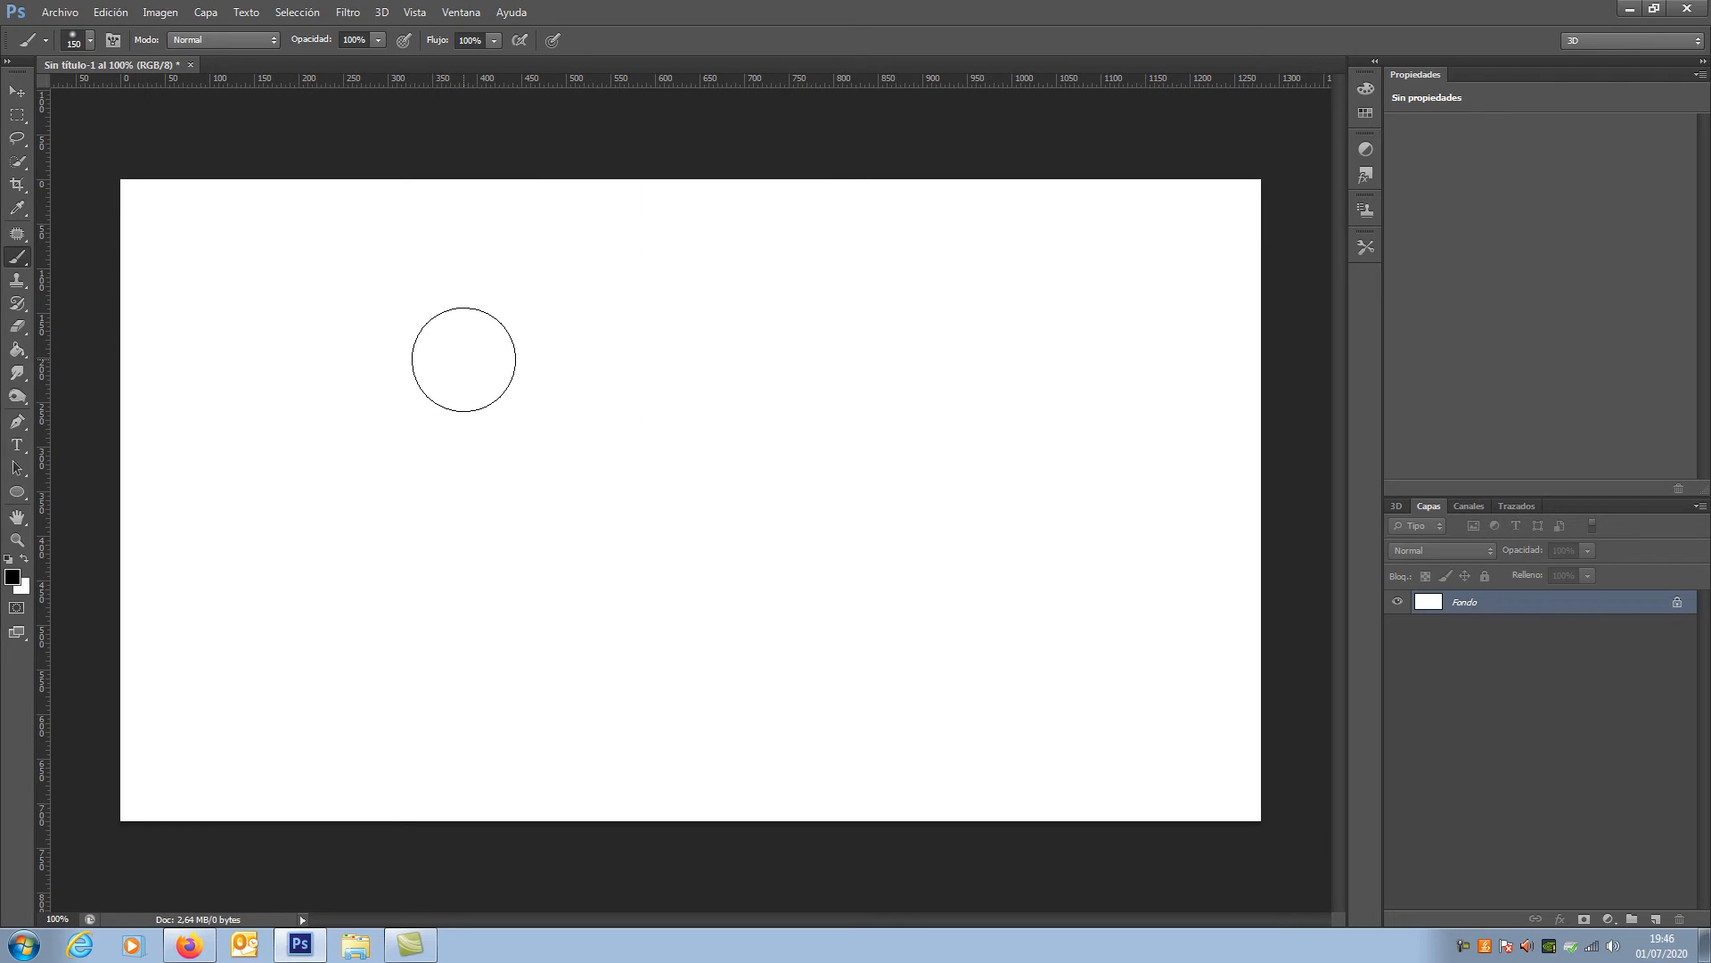
right_click(444, 389, "alt")
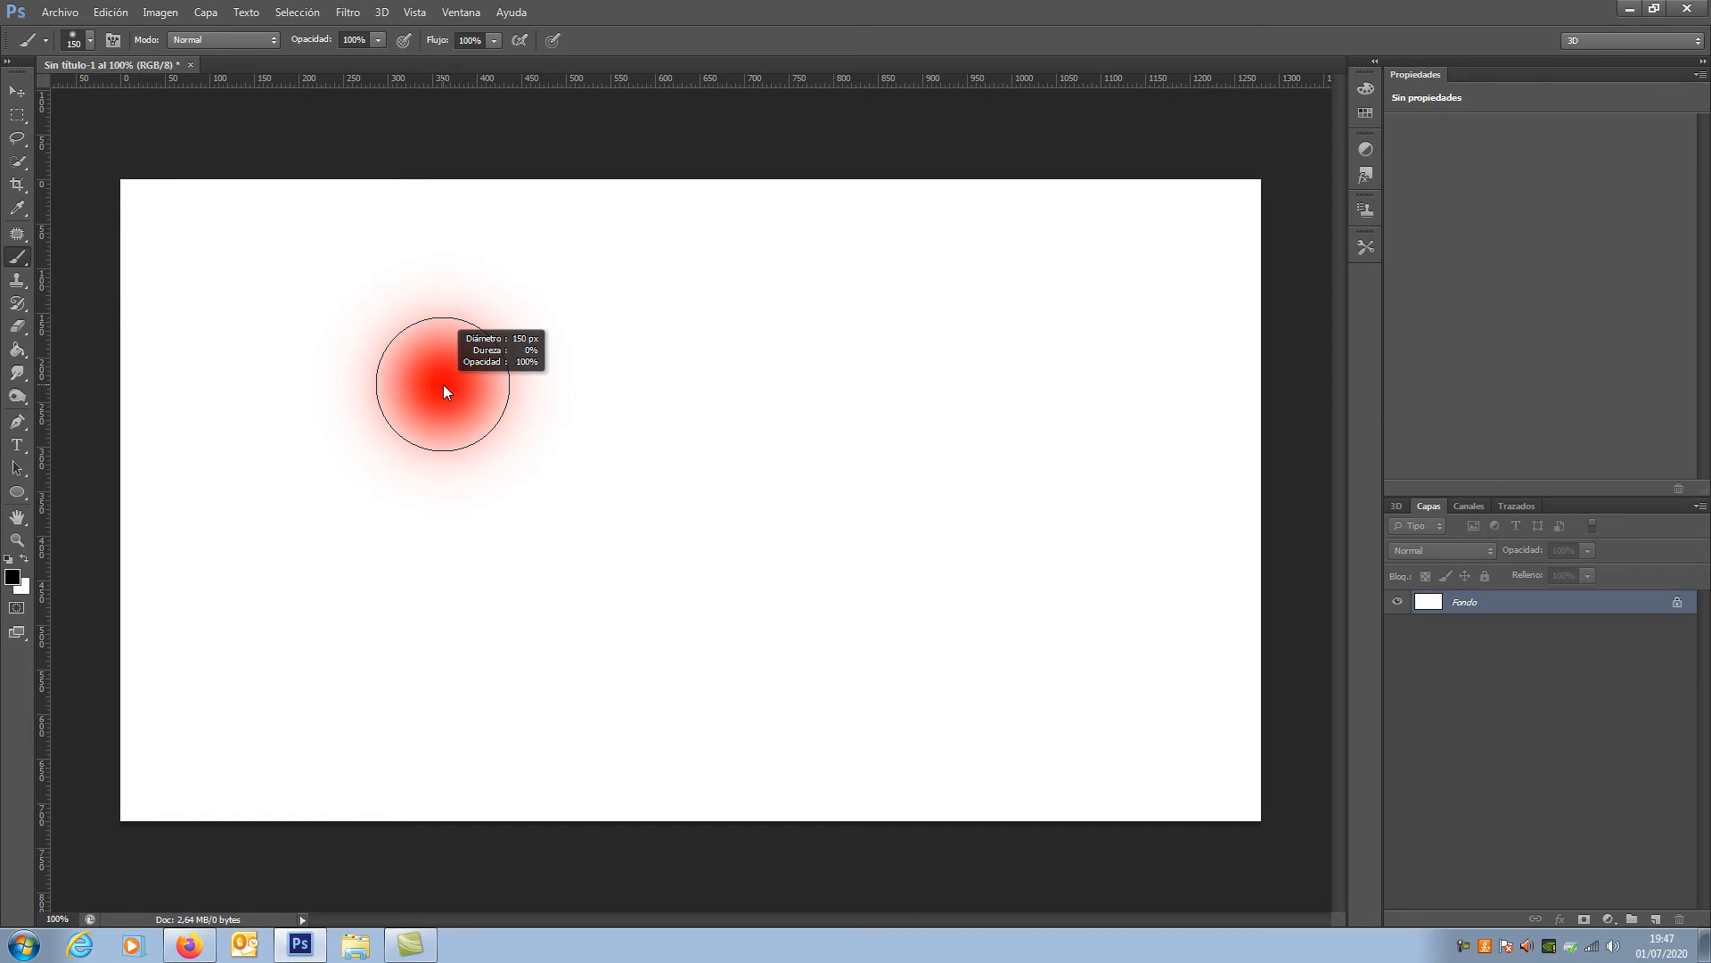
mouse_move(444, 386)
left_mouse_down()
mouse_move(533, 394)
mouse_move(401, 385)
mouse_move(490, 393)
mouse_move(454, 384)
left_mouse_up()
mouse_move(456, 317)
left_mouse_down()
mouse_move(463, 291)
mouse_move(466, 486)
mouse_move(453, 594)
mouse_move(452, 305)
mouse_move(434, 599)
mouse_move(436, 291)
mouse_move(443, 481)
mouse_move(446, 387)
mouse_move(569, 404)
mouse_move(427, 367)
left_mouse_up()
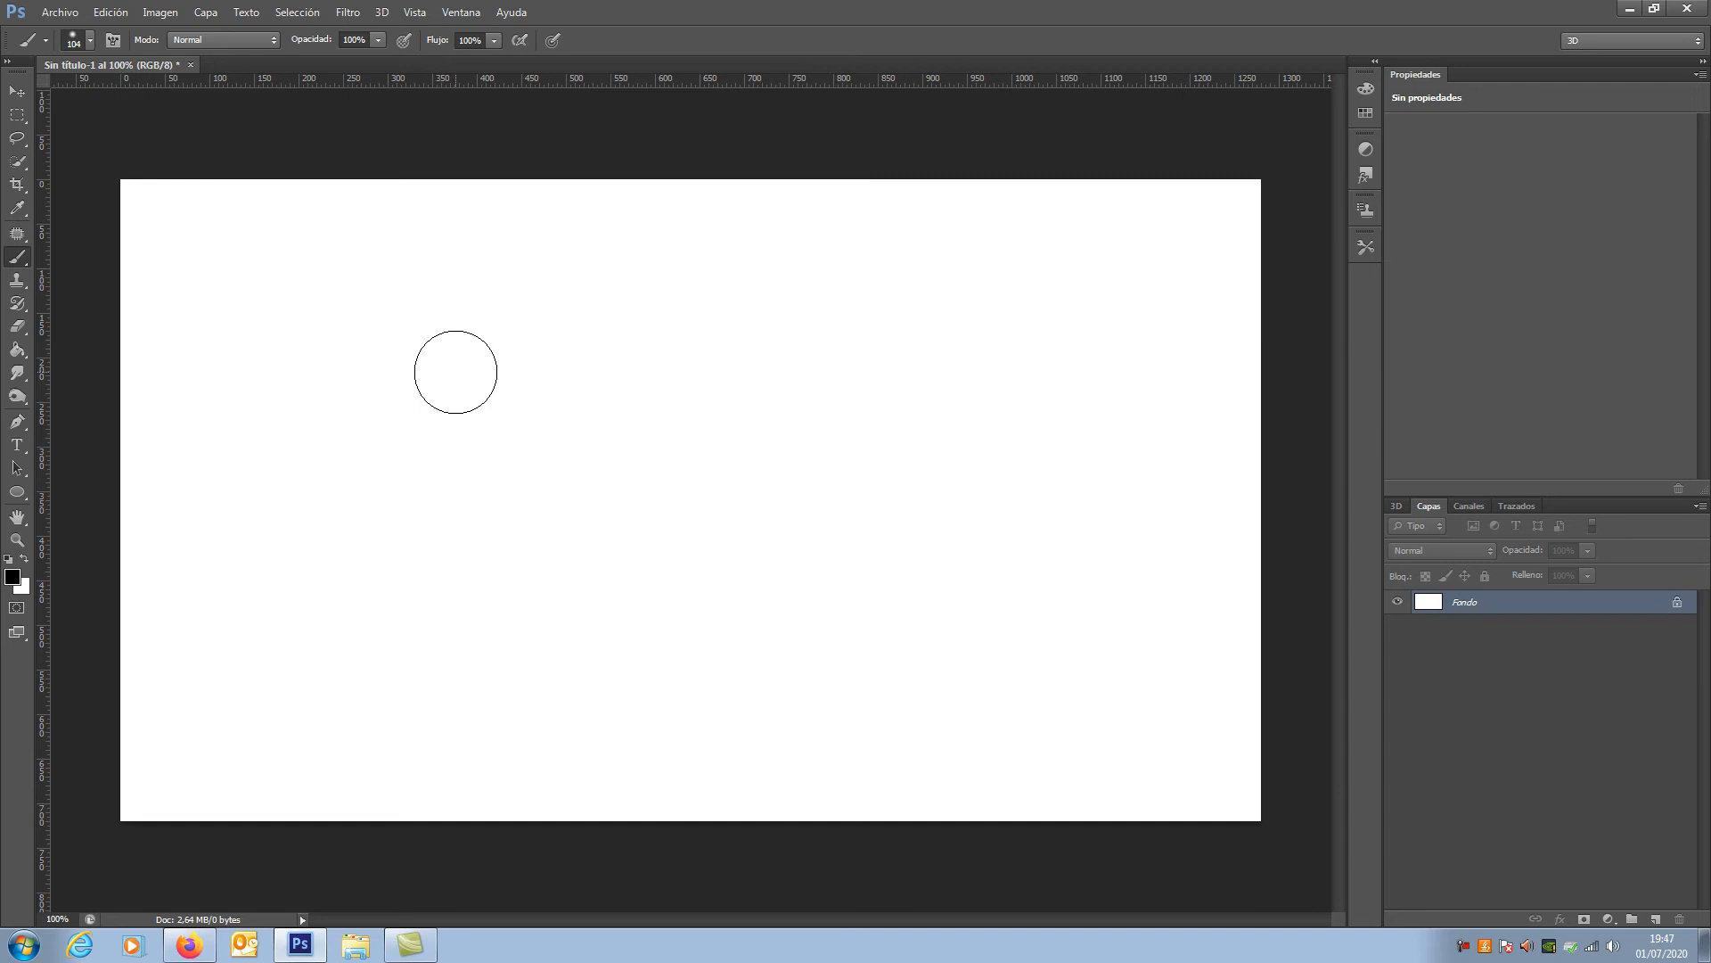
Step: Open the Brush panel, close it, reopen it and place it over the upper right part of the canvas
left_click(107, 40)
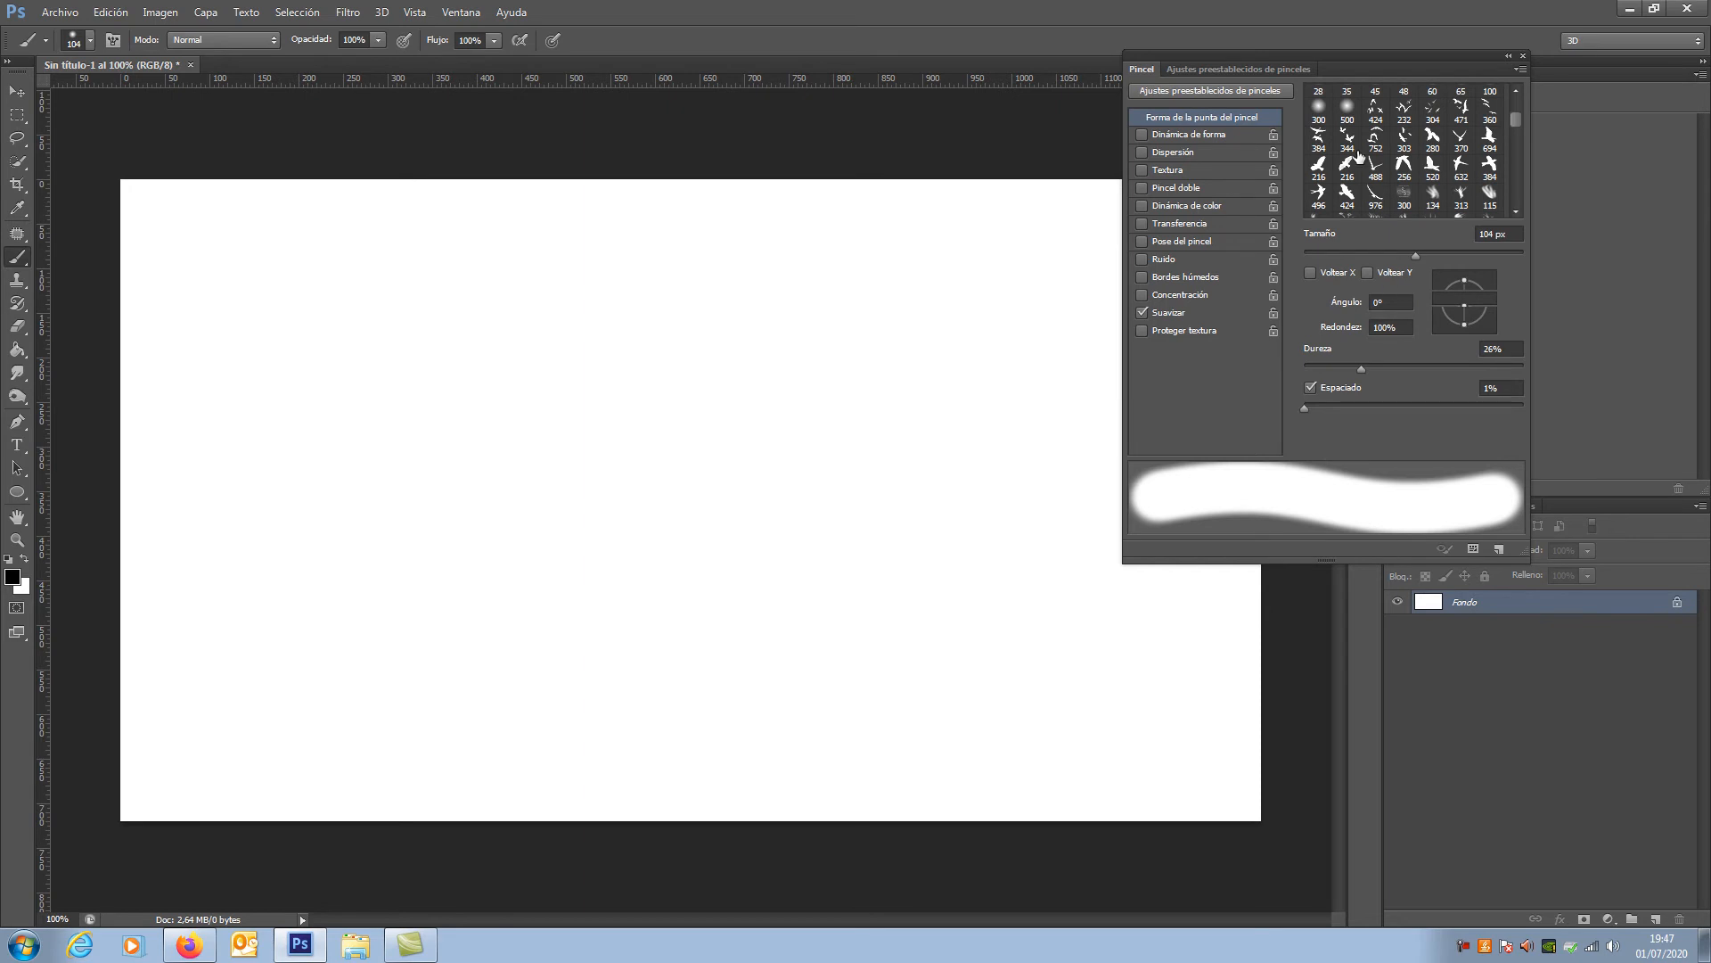
left_click(1524, 55)
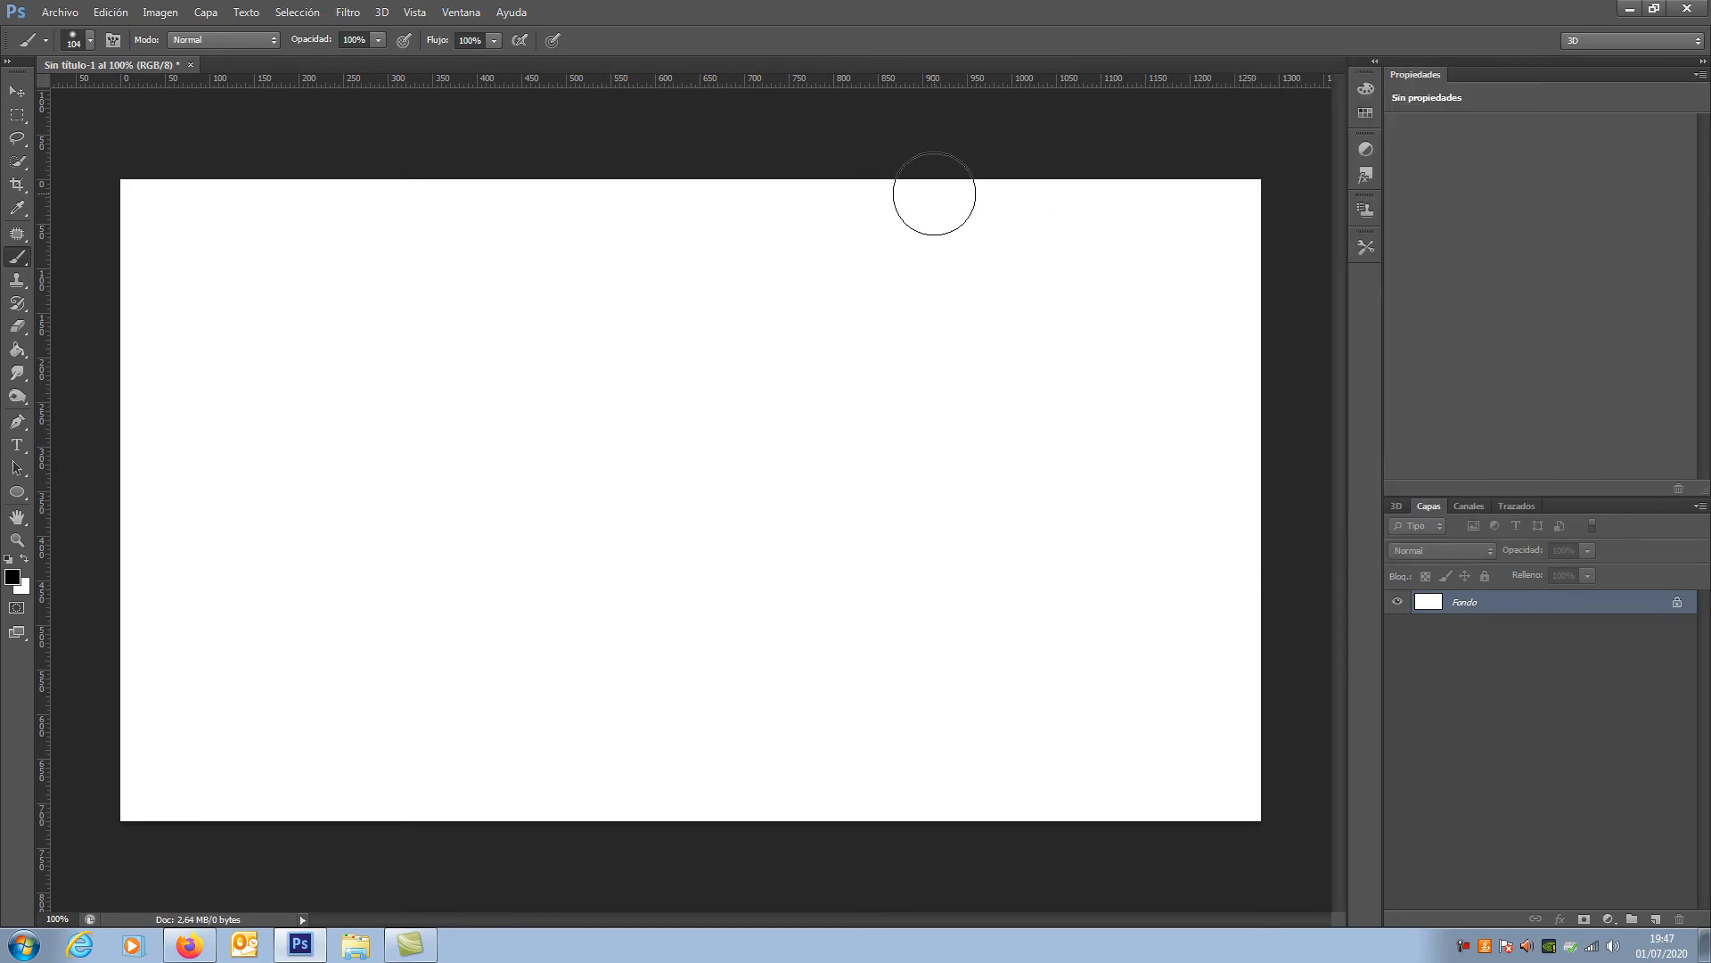
left_click(455, 20)
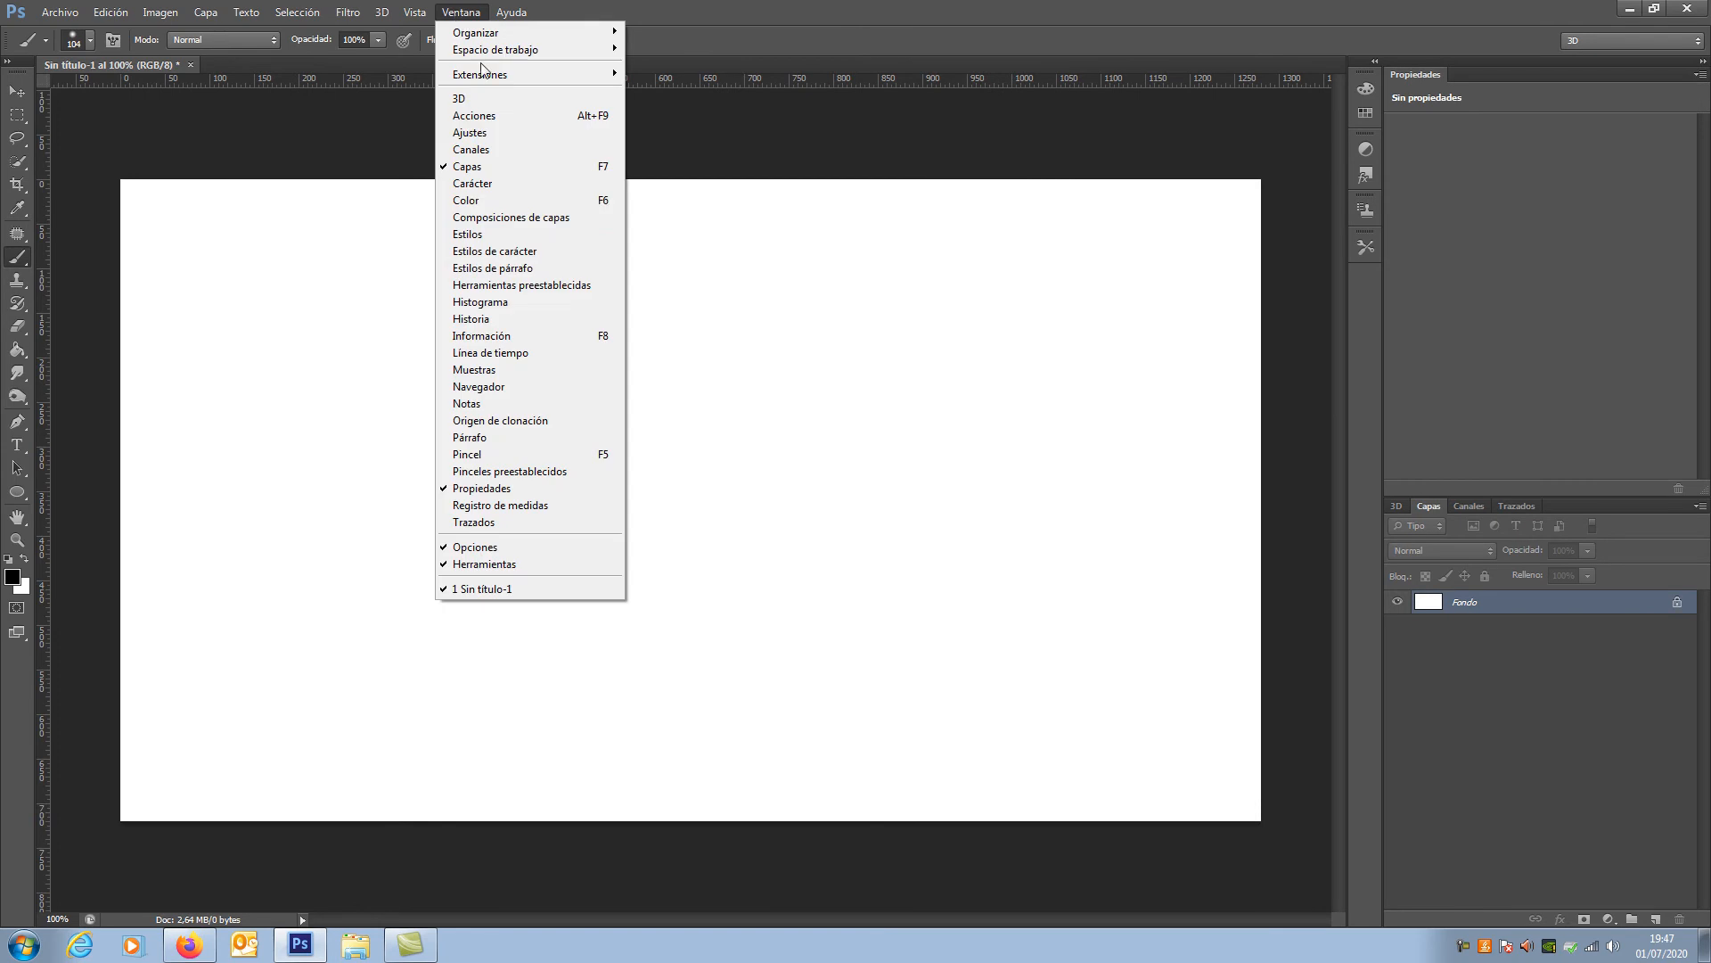
left_click(488, 454)
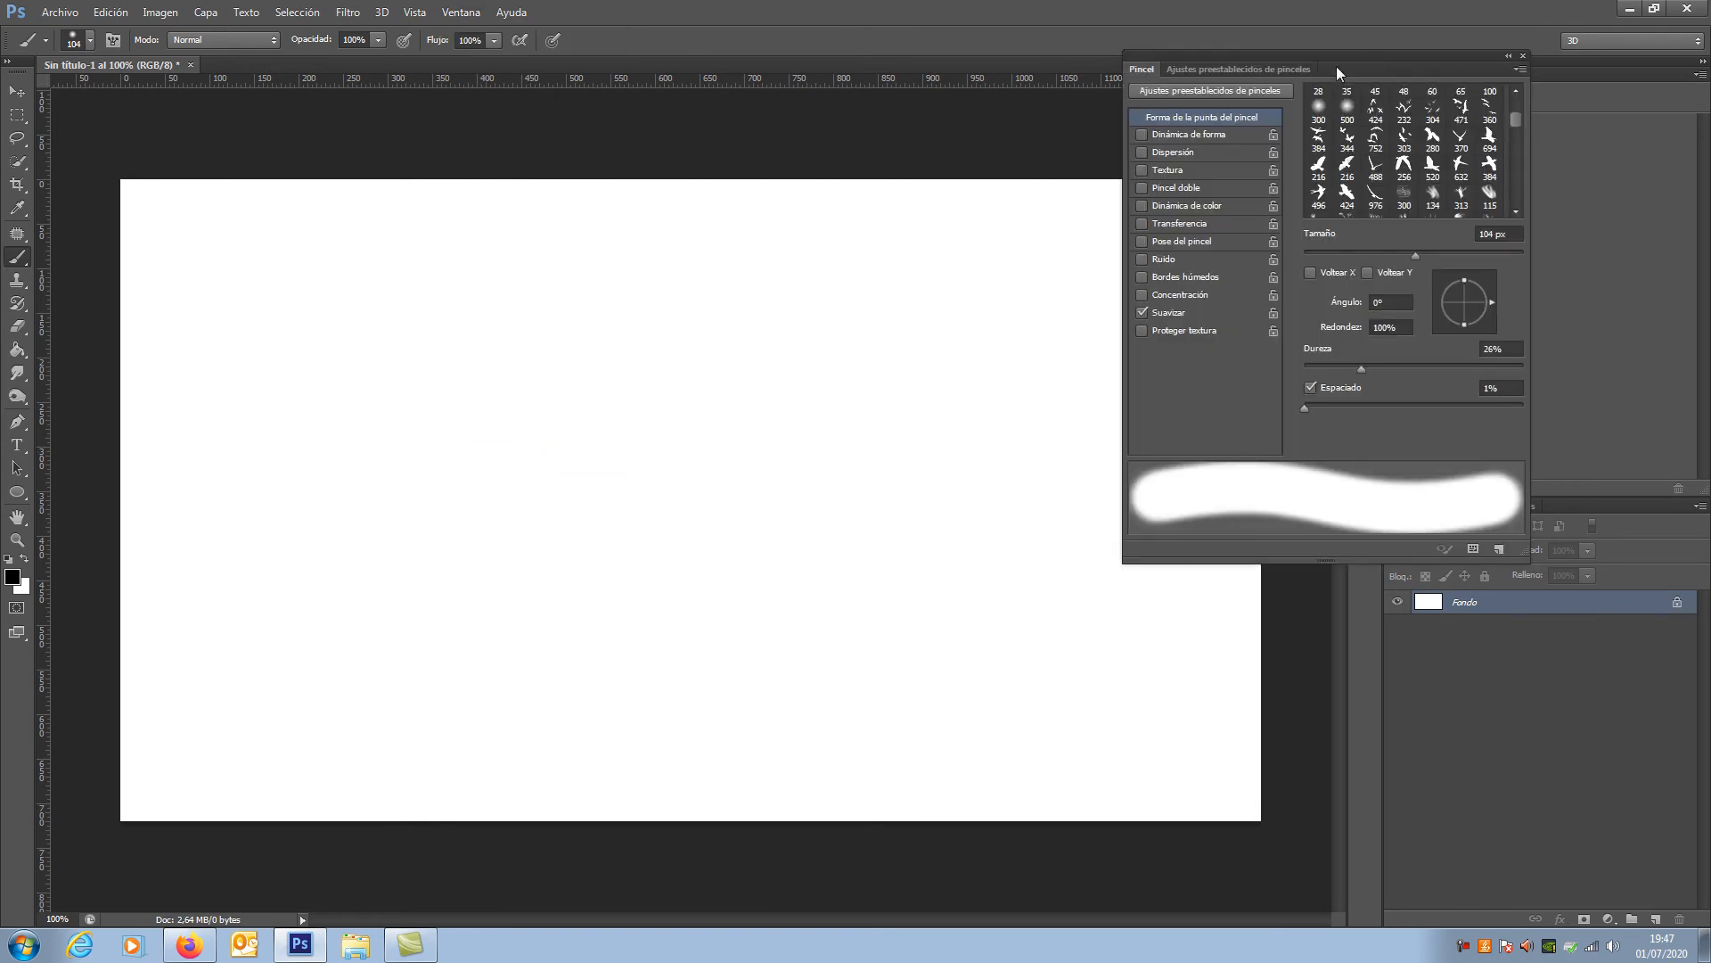
left_click_drag(1320, 74, 1122, 120)
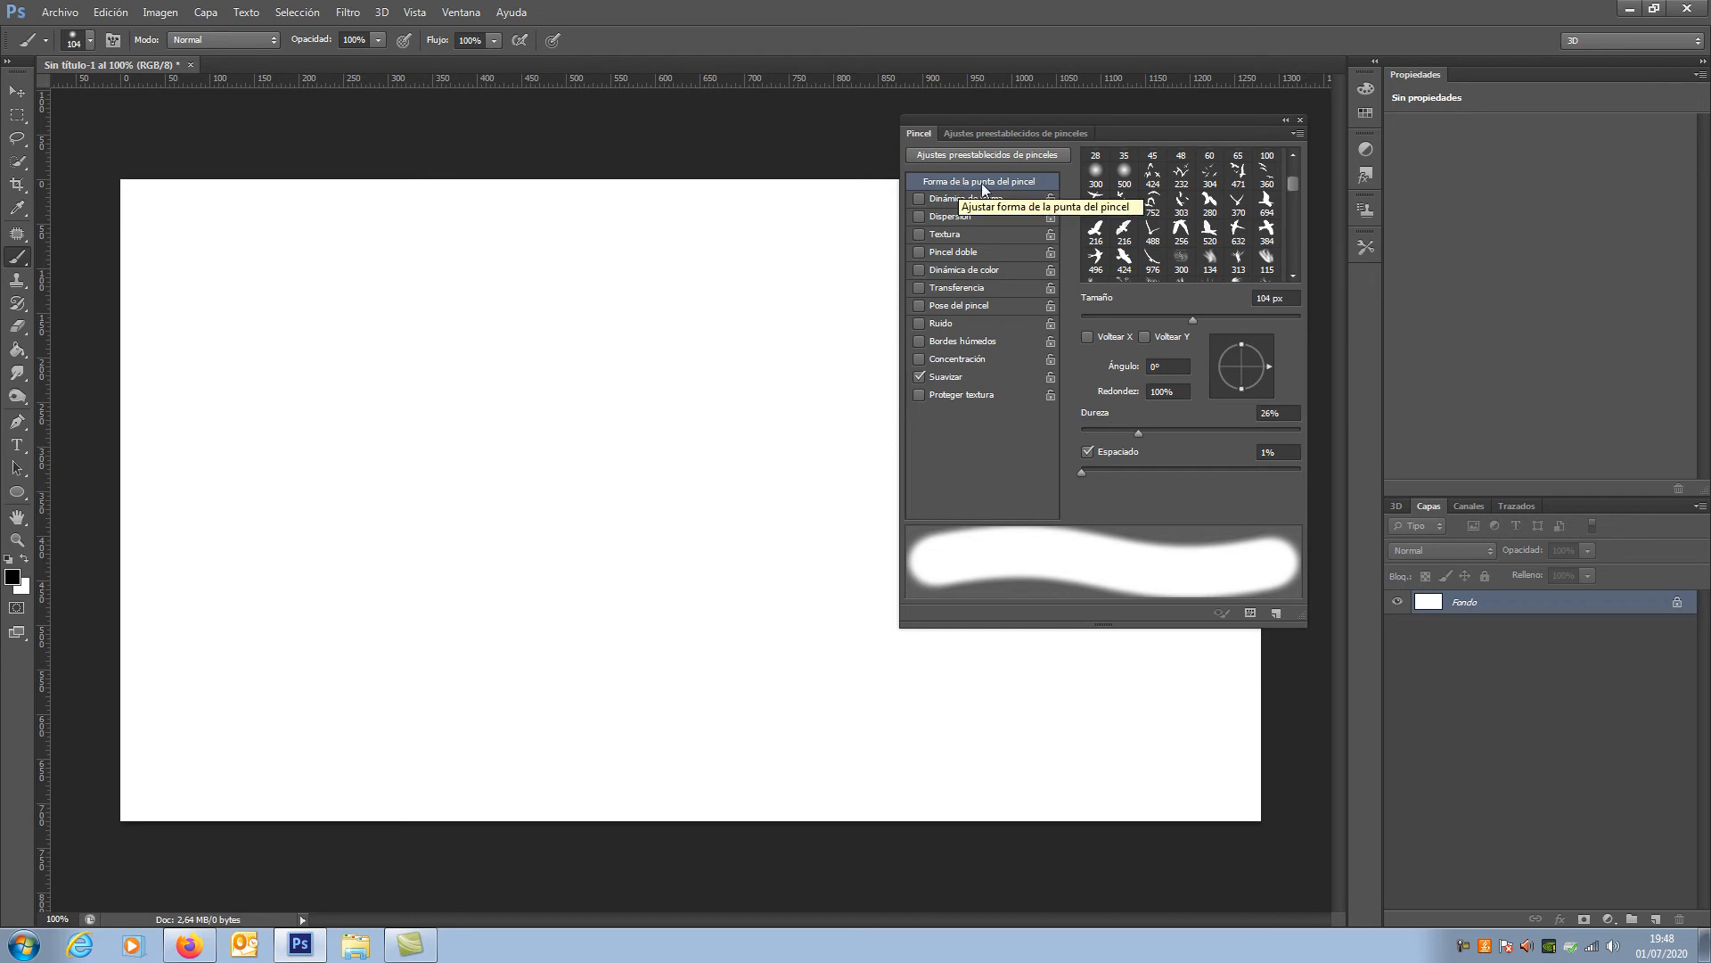
Step: Try the hard round 9 px brush tip and the soft round 14 px and 17 px tips from the presets
left_click_drag(1296, 184, 1296, 151)
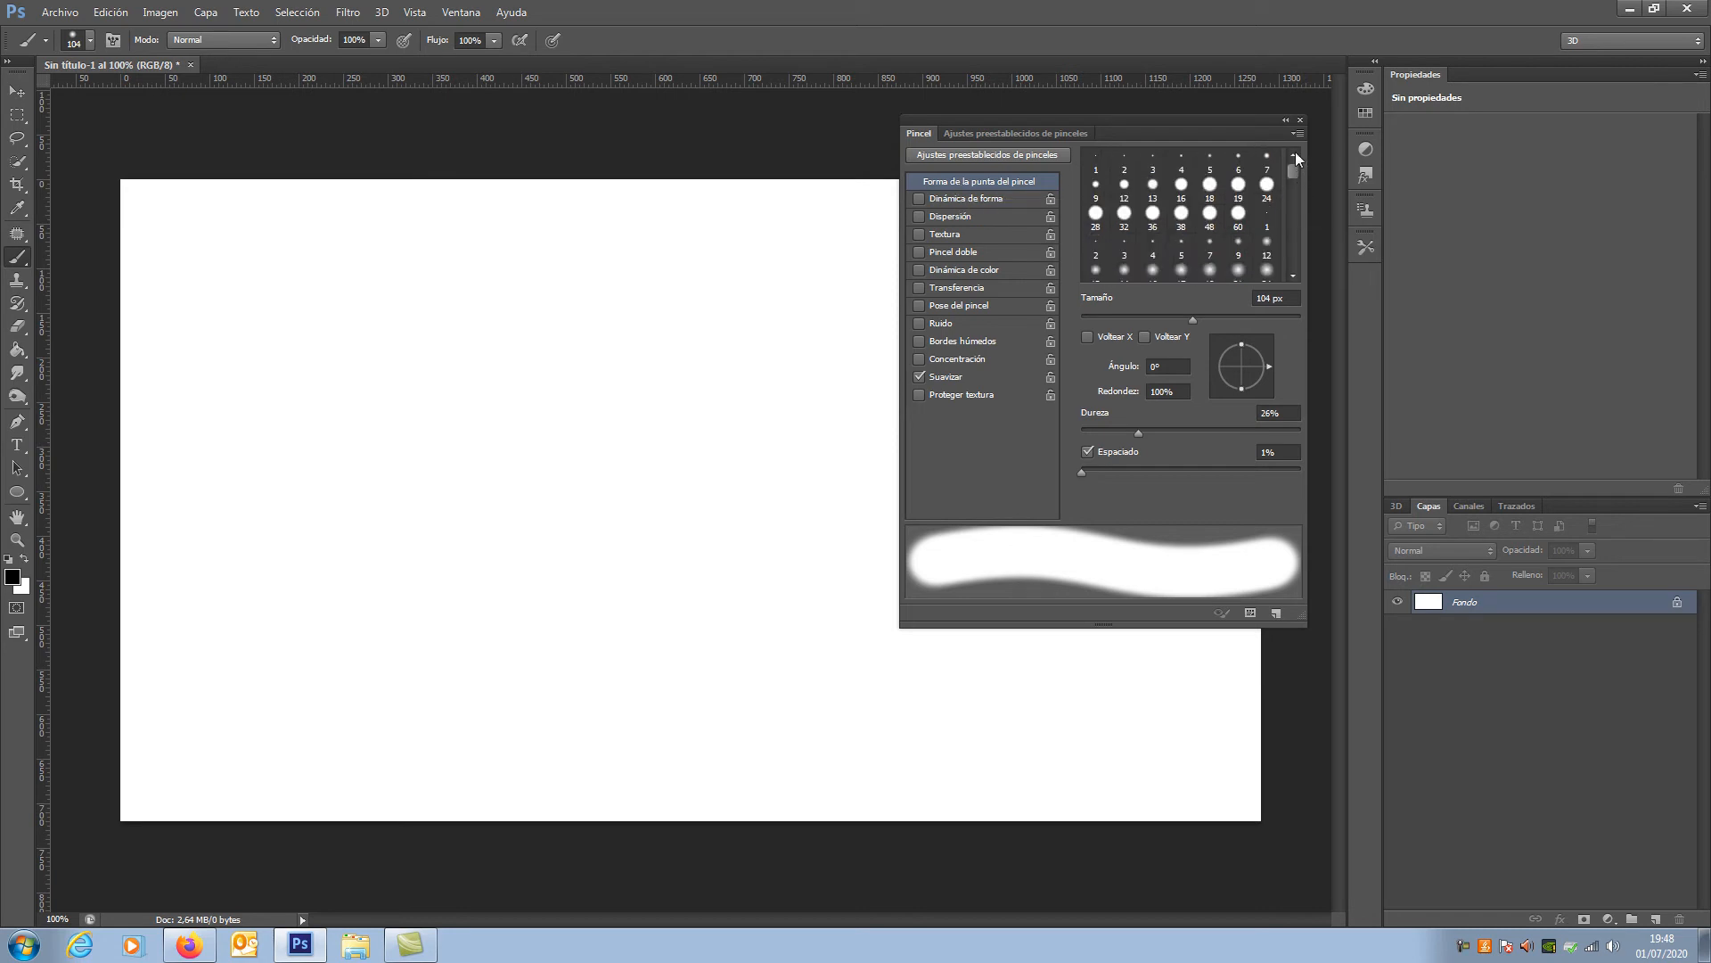
left_click(1095, 185)
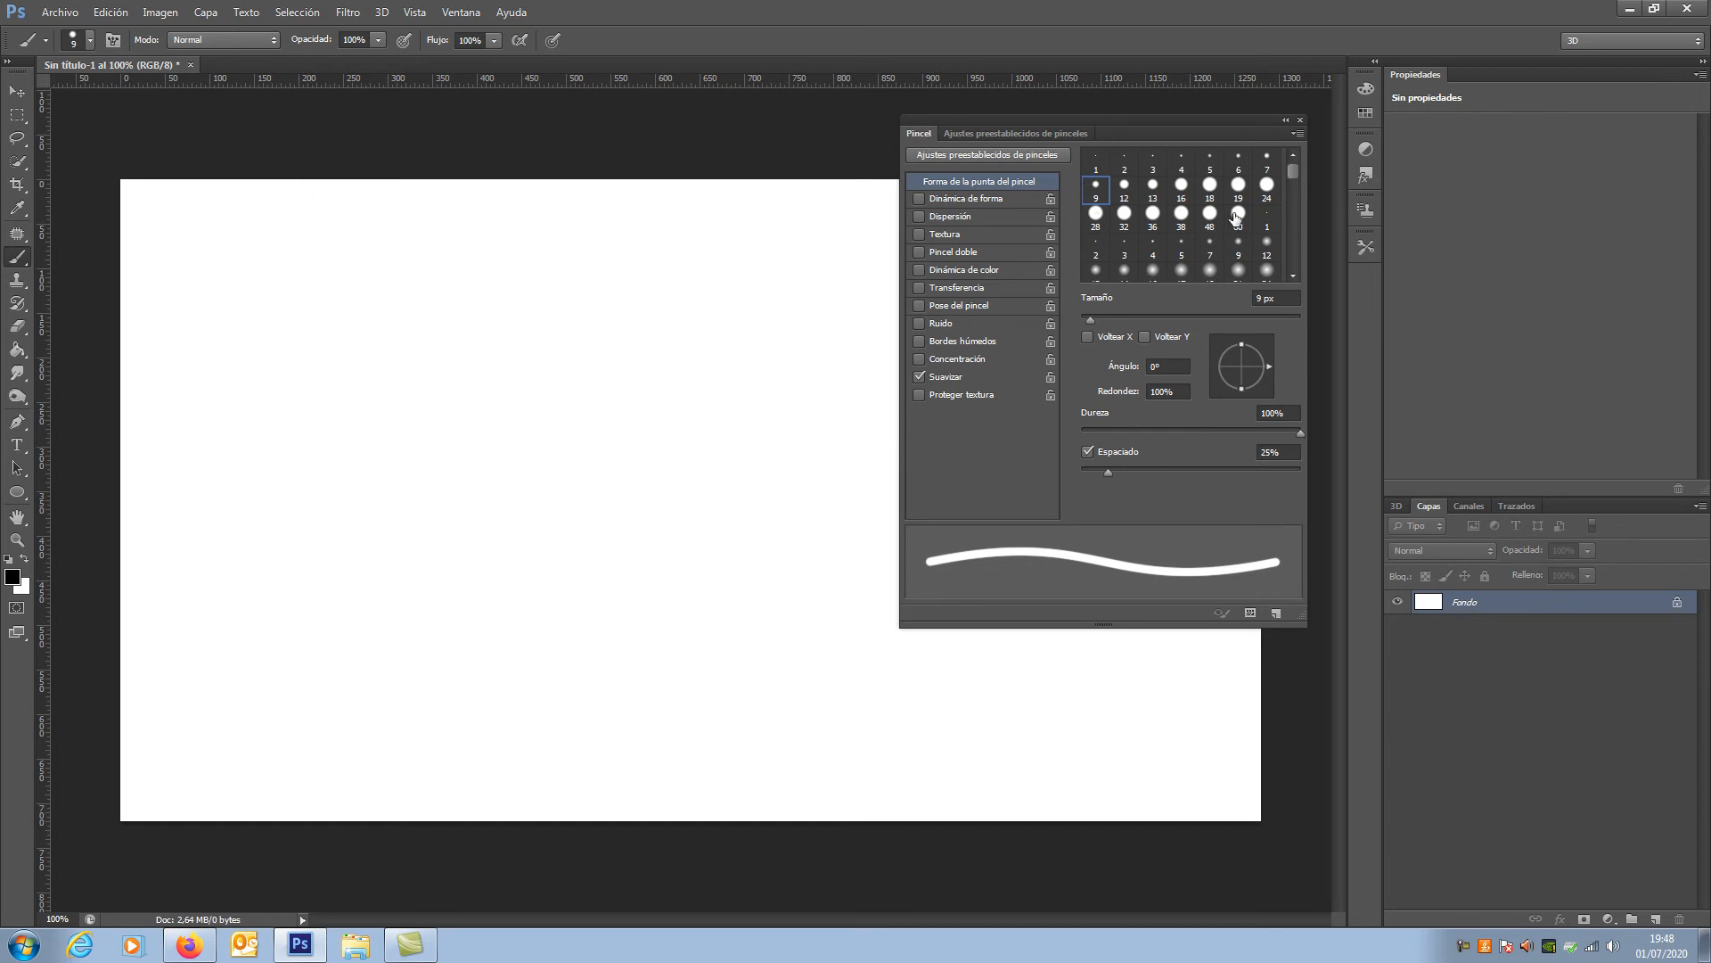
left_click(1098, 270)
left_click(1125, 264)
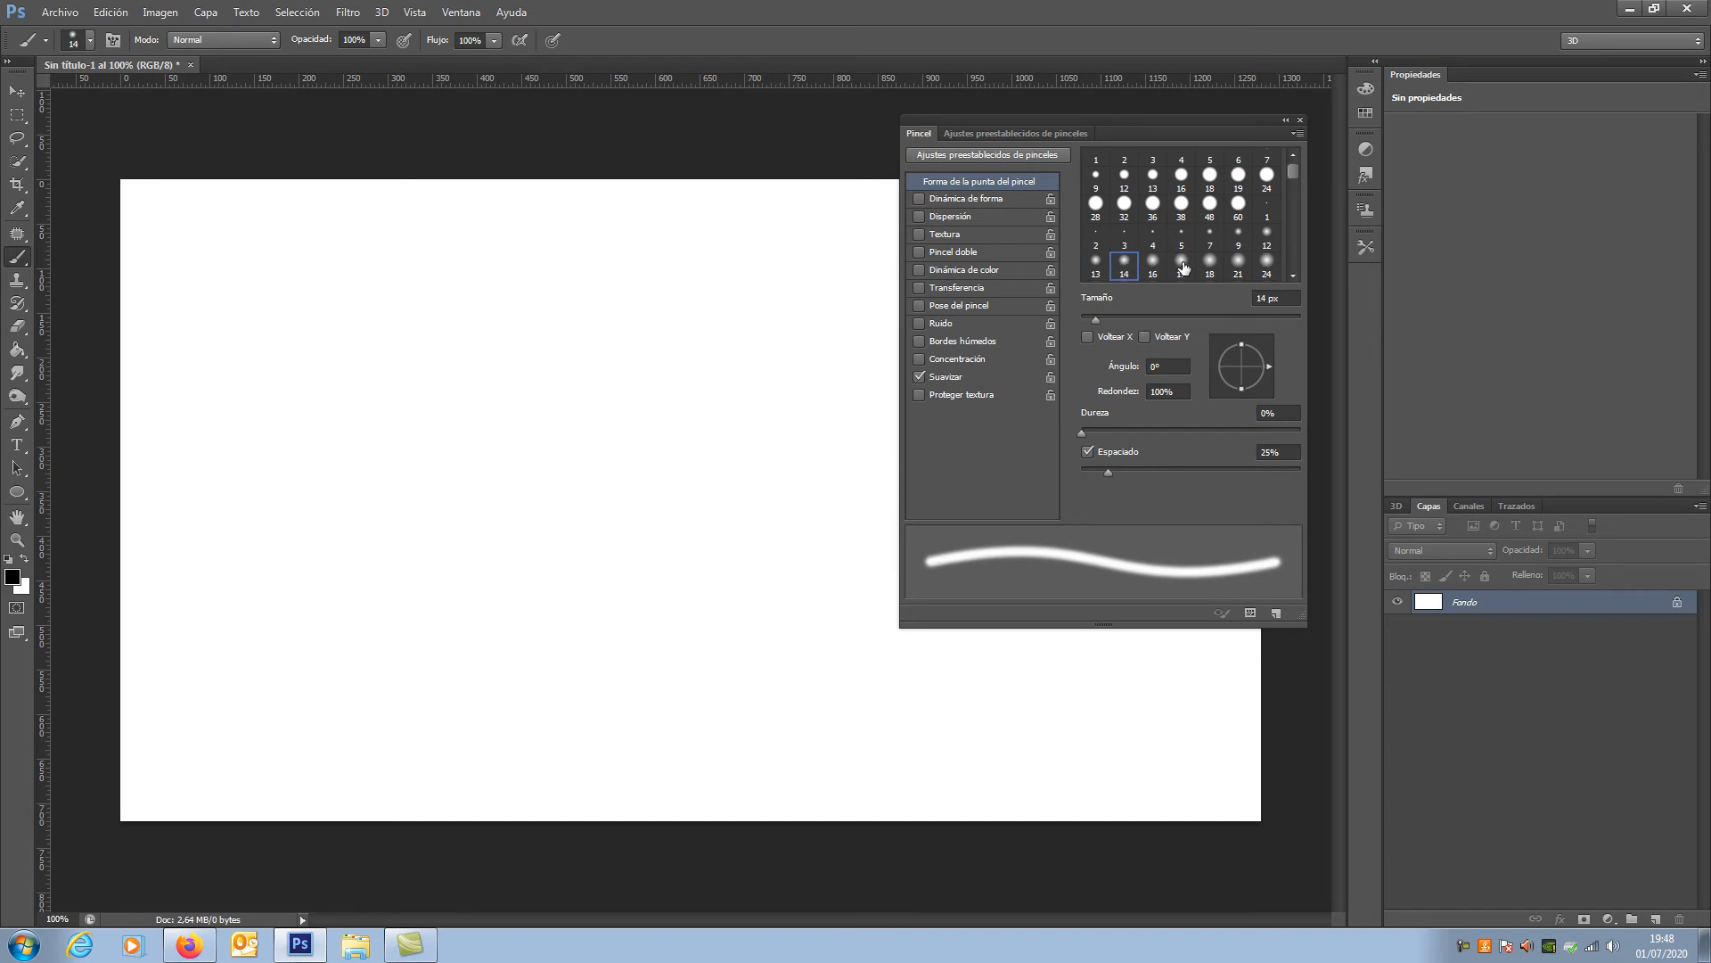
left_click(1182, 264)
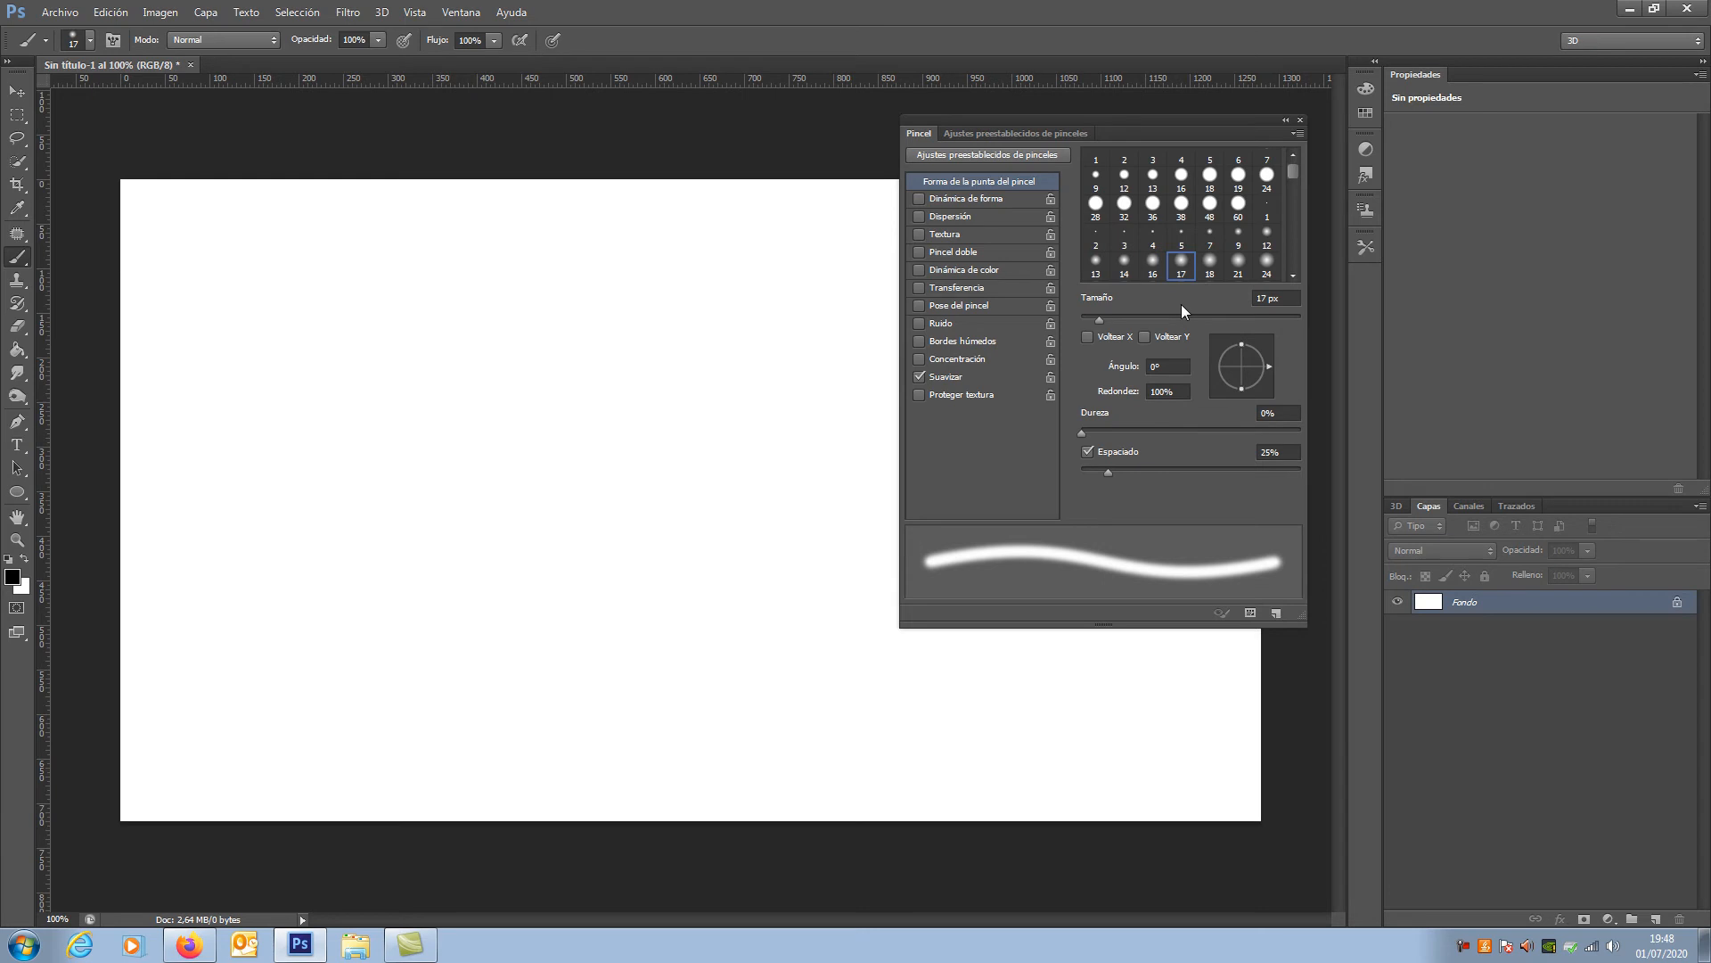
Step: Choose the 694 px flying-bird brush tip and stamp one black bird on the left half of the canvas
left_click(1294, 275)
left_click(1293, 276)
left_click(1294, 276)
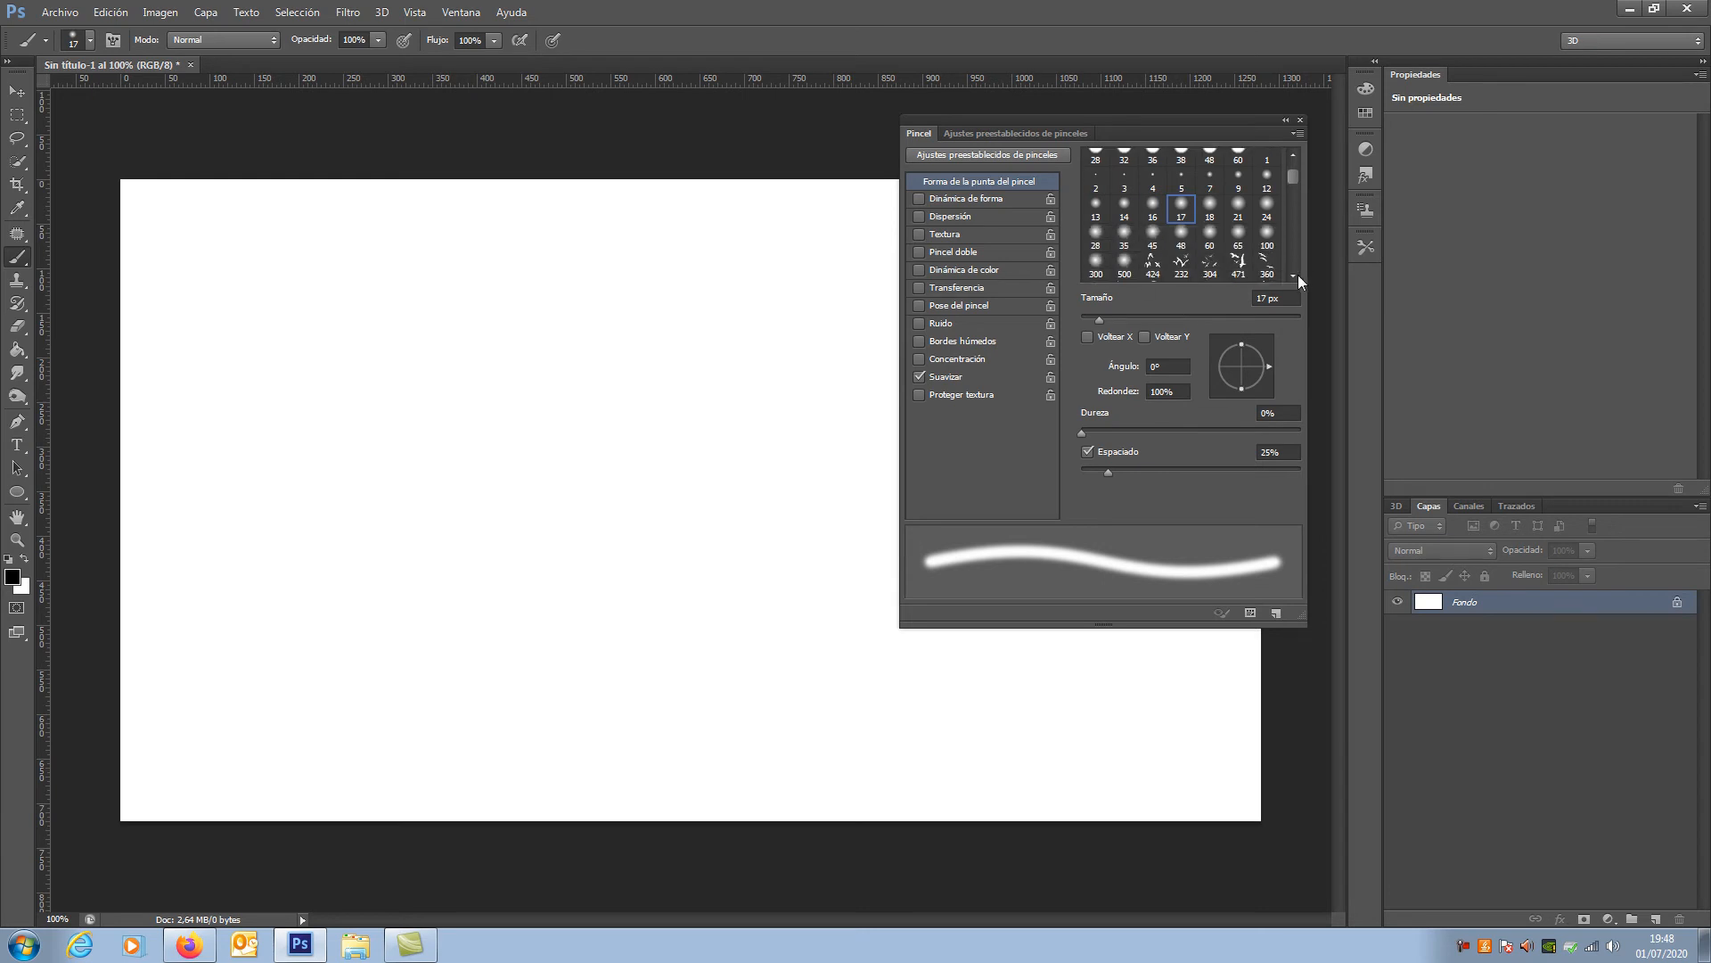
left_click(1298, 276)
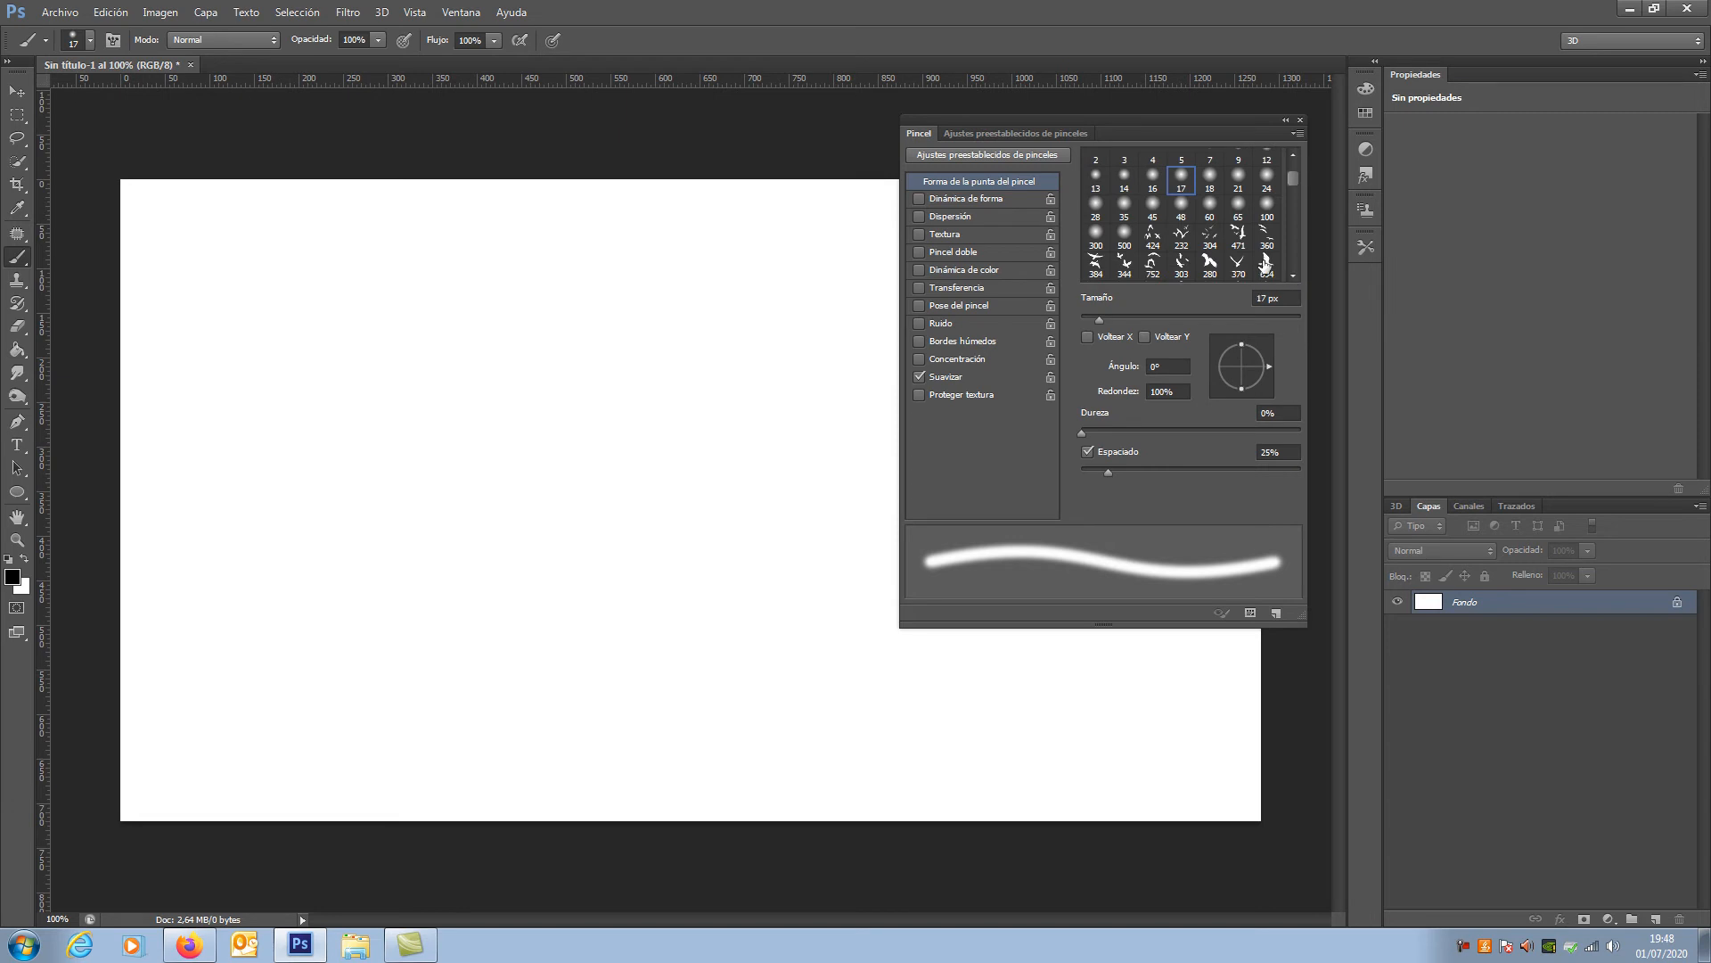
left_click(1266, 265)
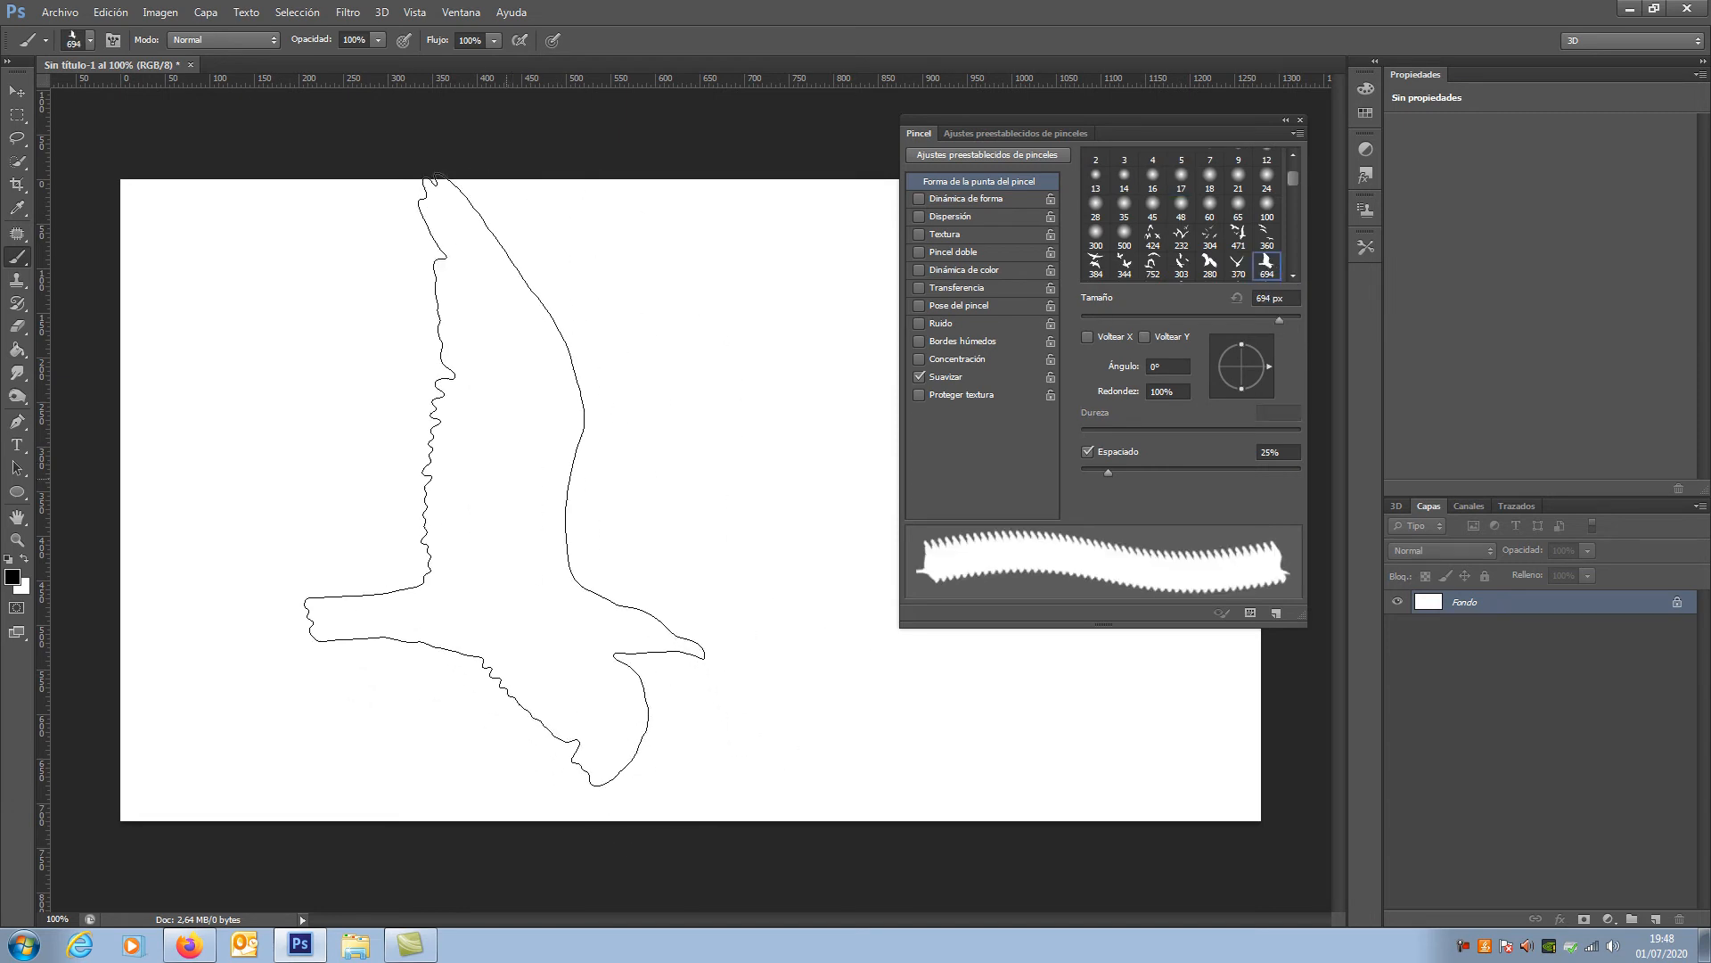
left_click(501, 500)
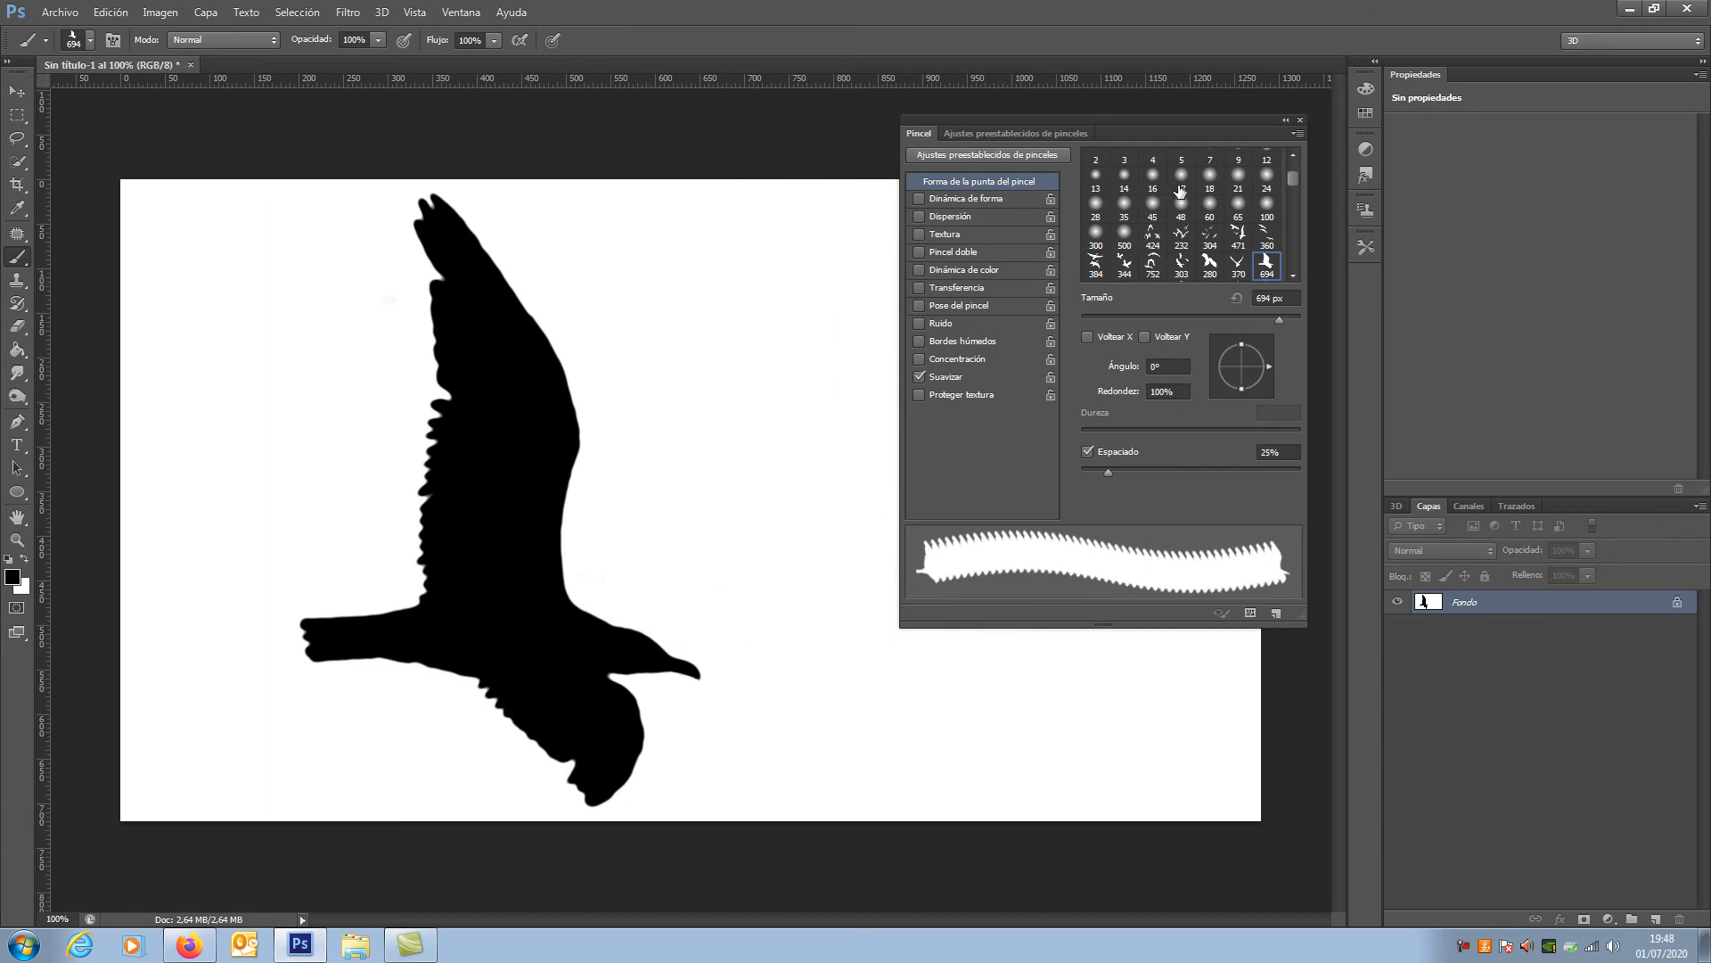
Step: Choose the 136 px feathery brush tip and stamp several overlapping marks beside the bird's raised wing
left_click(1294, 277)
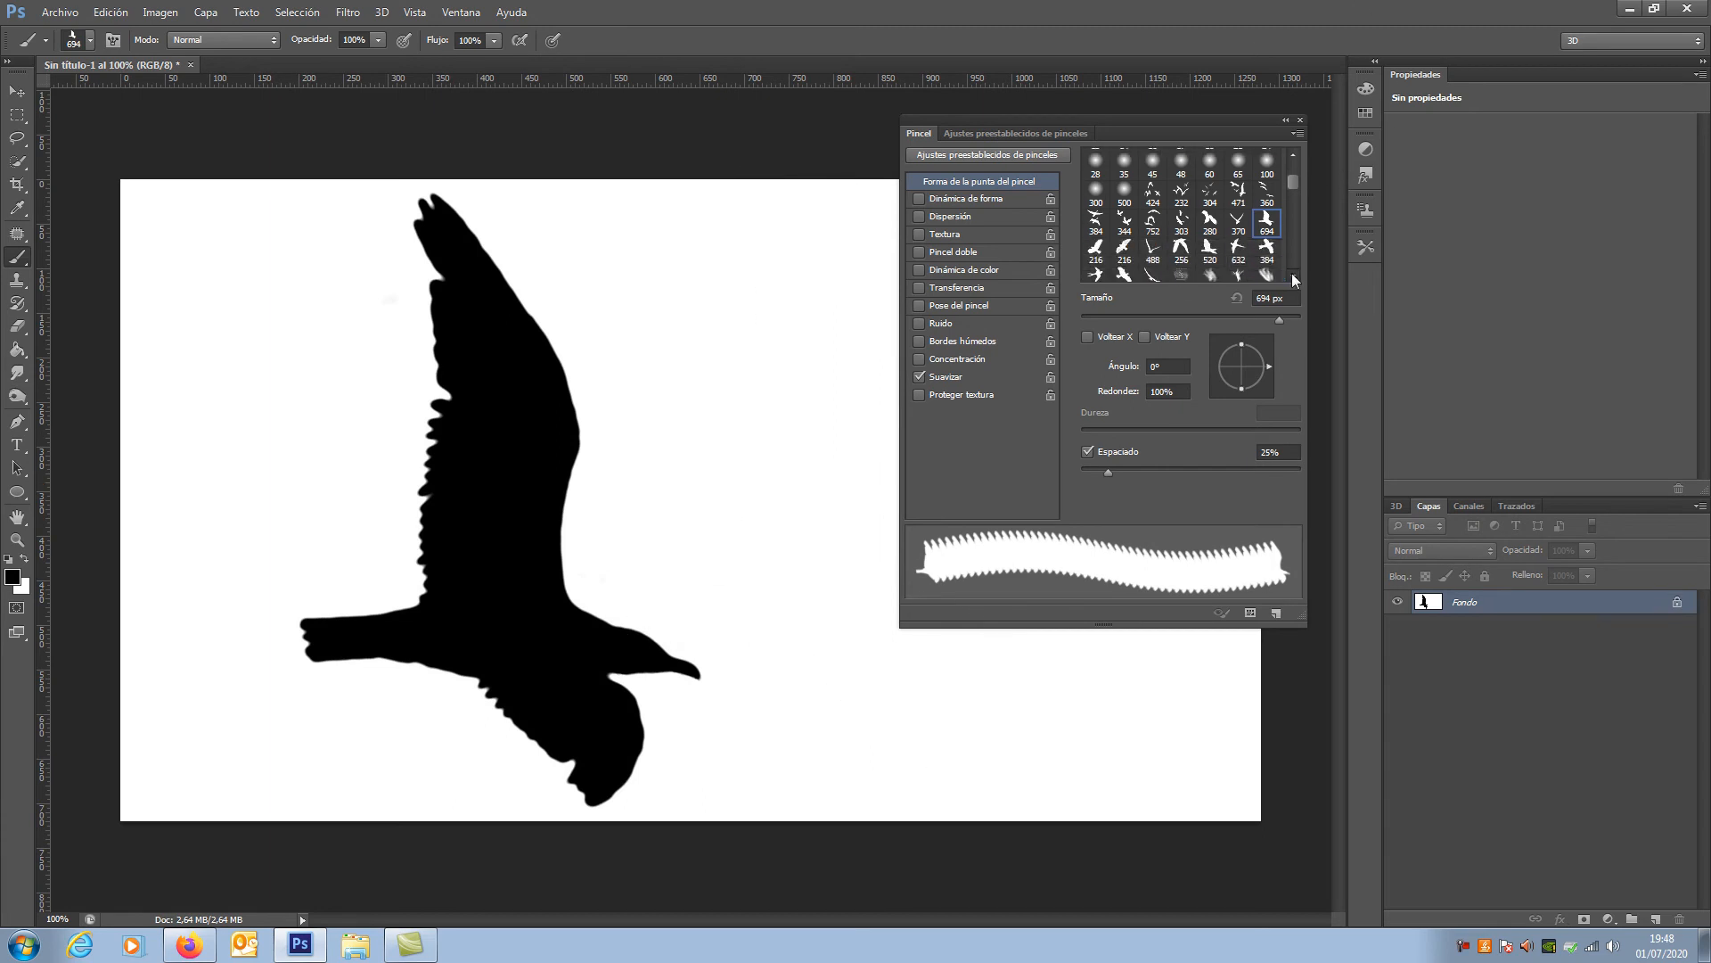
left_click(1293, 277)
left_click(1294, 277)
left_click(1293, 277)
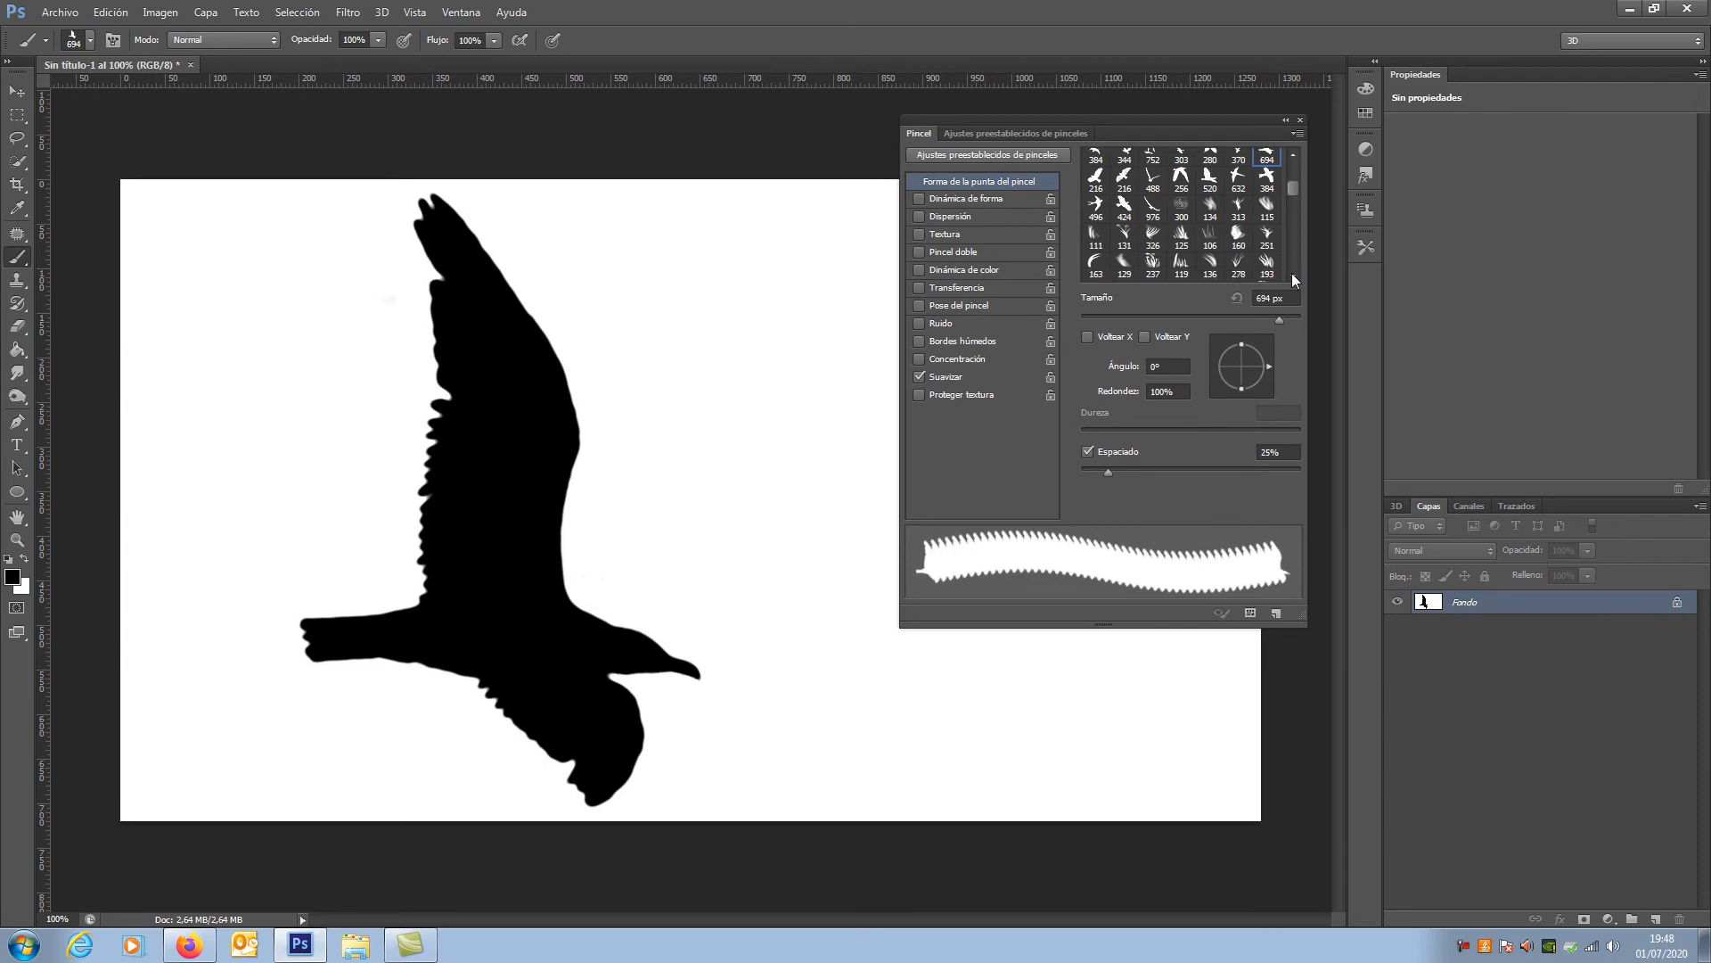
left_click(1210, 266)
left_click(705, 388)
left_click(733, 394)
left_click(722, 388)
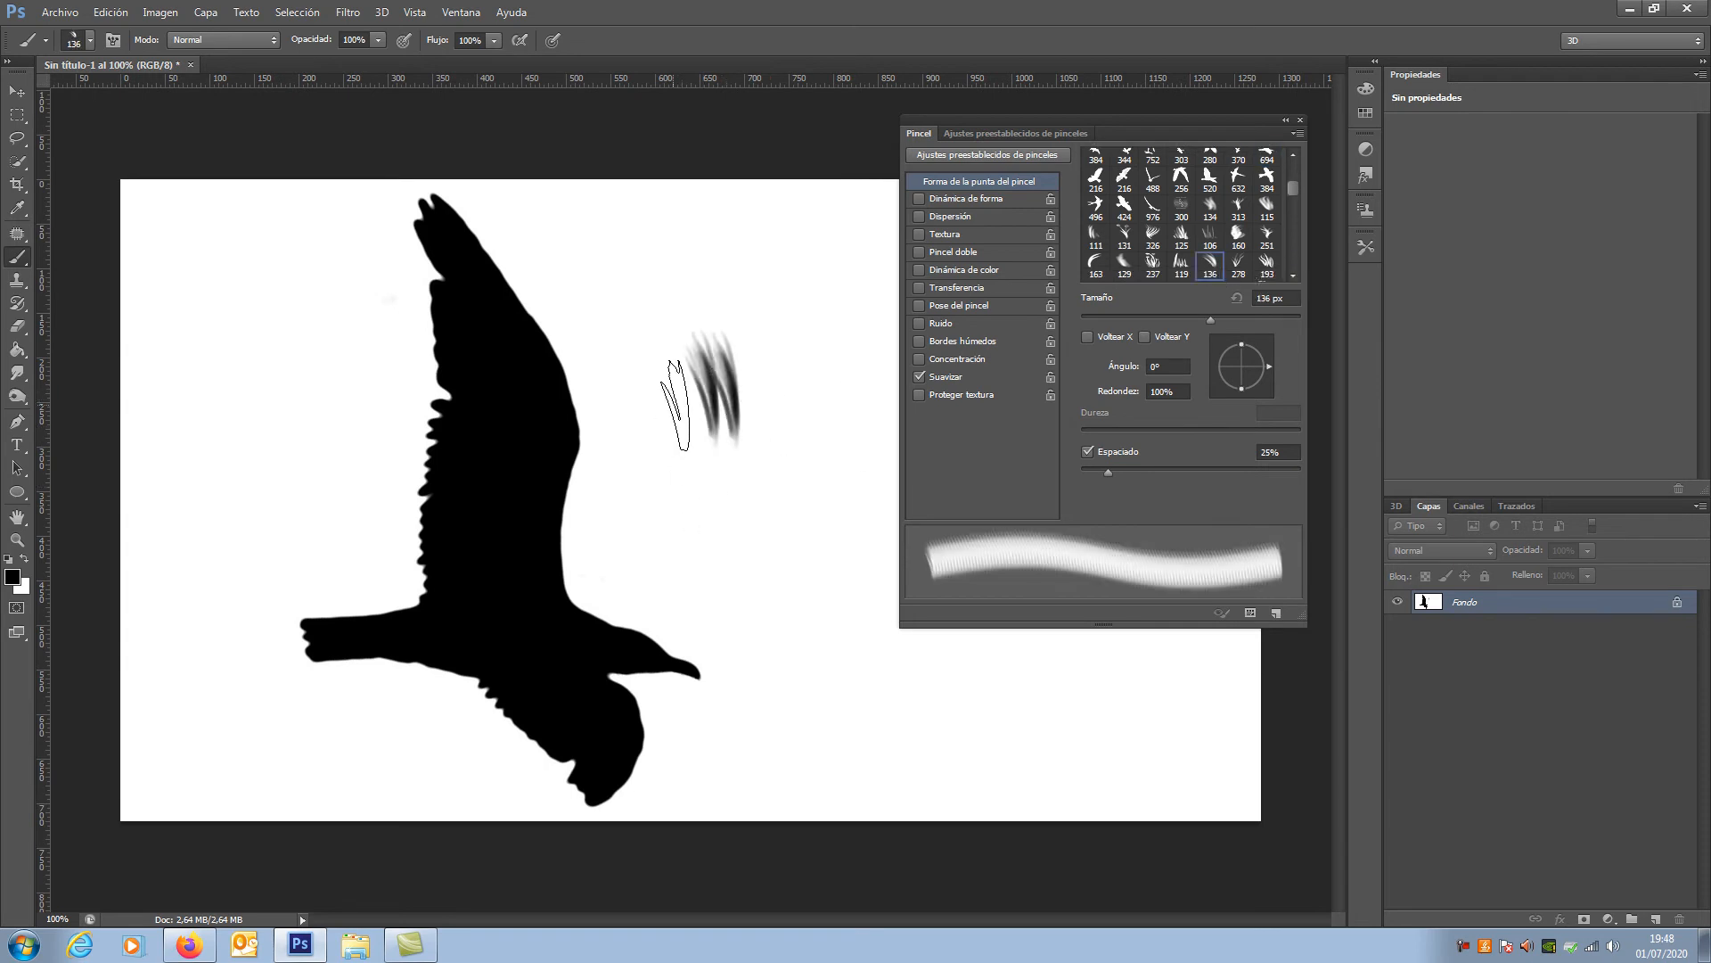
left_click(702, 436)
left_click(741, 458)
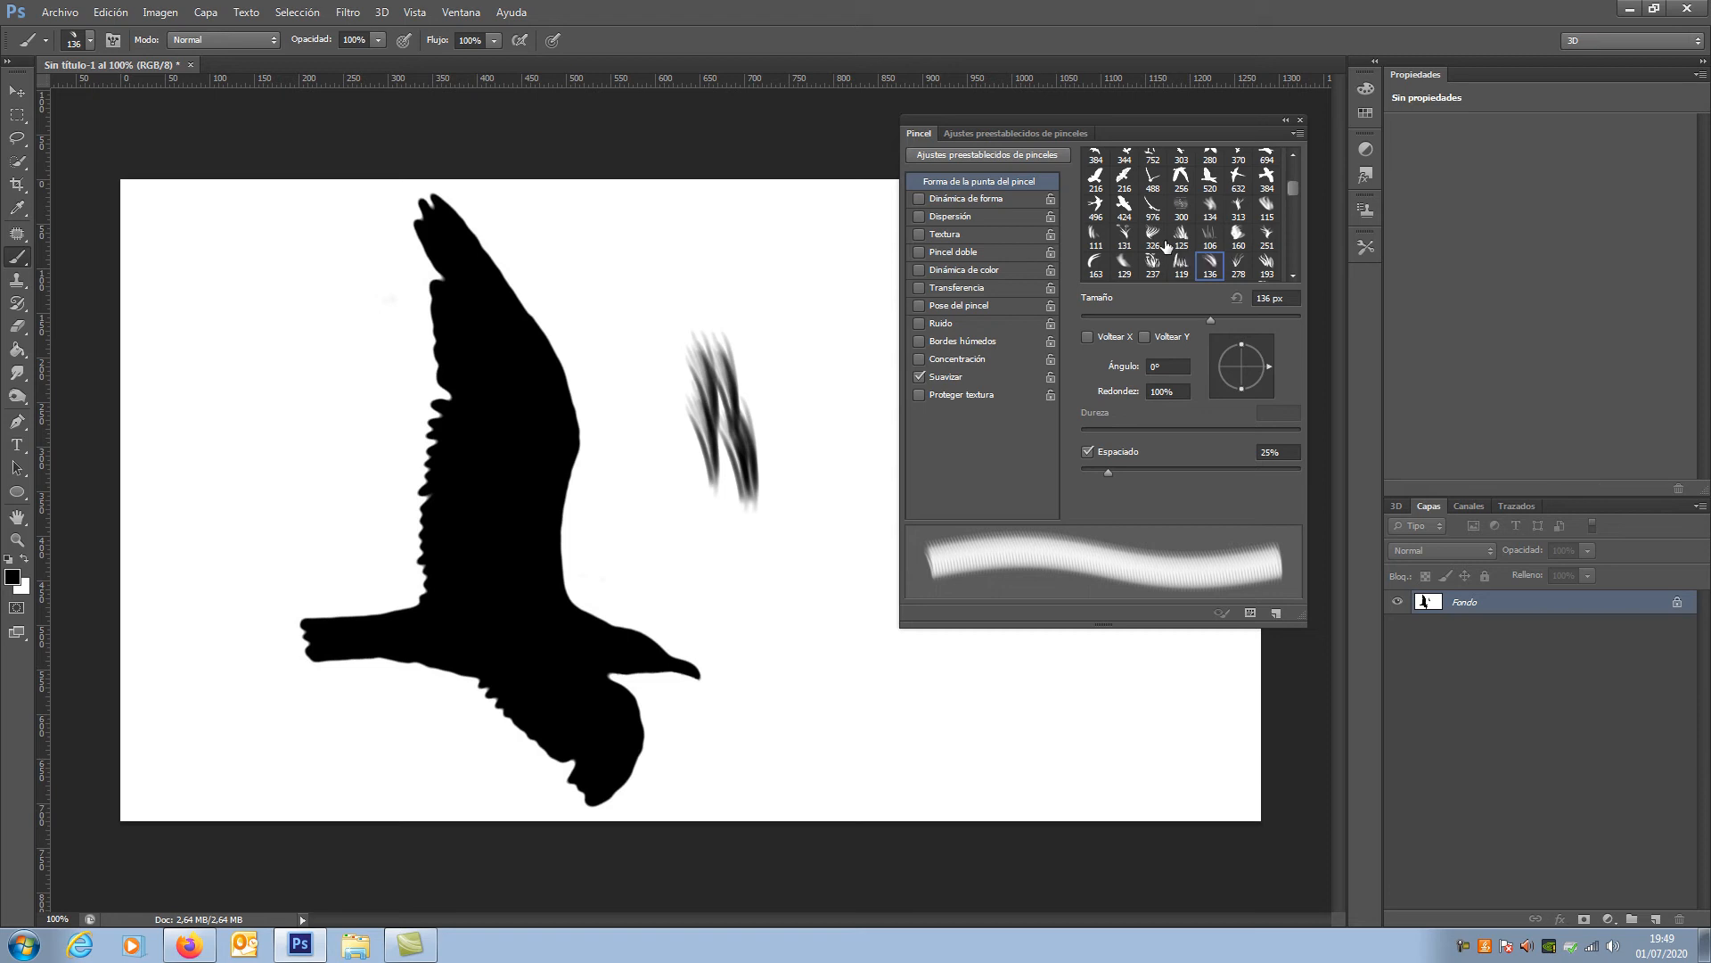
Step: Choose the hard round 12 px brush tip and draw a wavy black line between the canvas's left edge and the bird, with smoothing on
left_click(919, 377)
left_click_drag(1298, 189, 1300, 126)
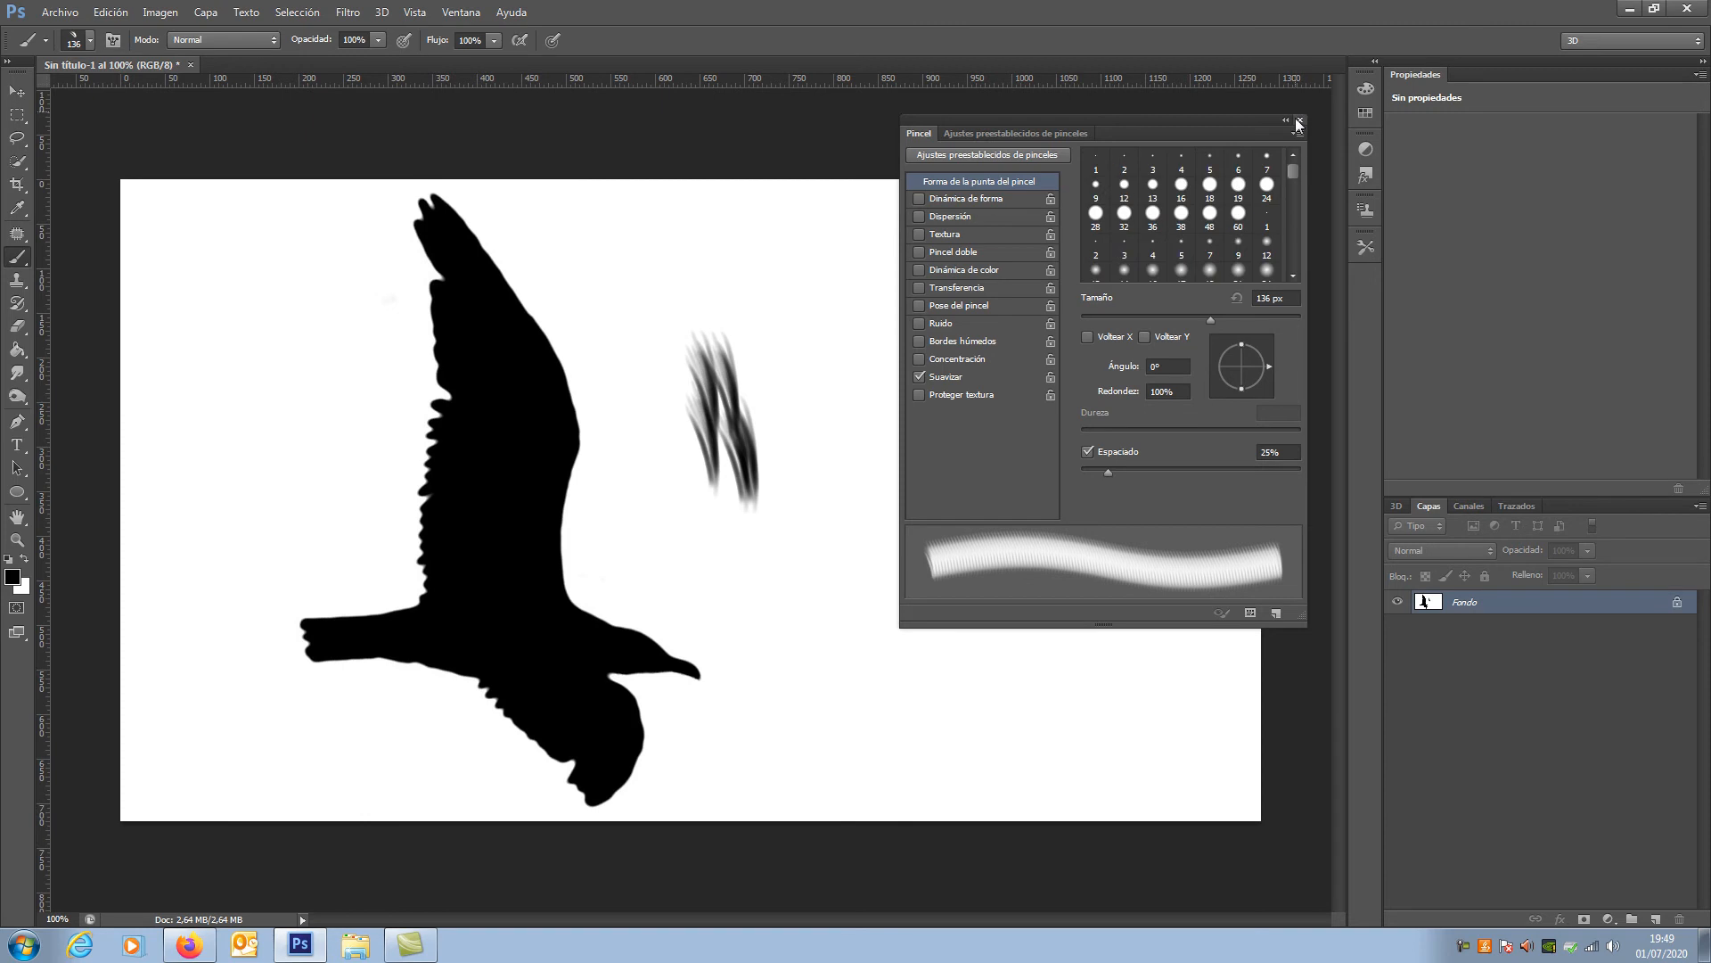
left_click(1125, 185)
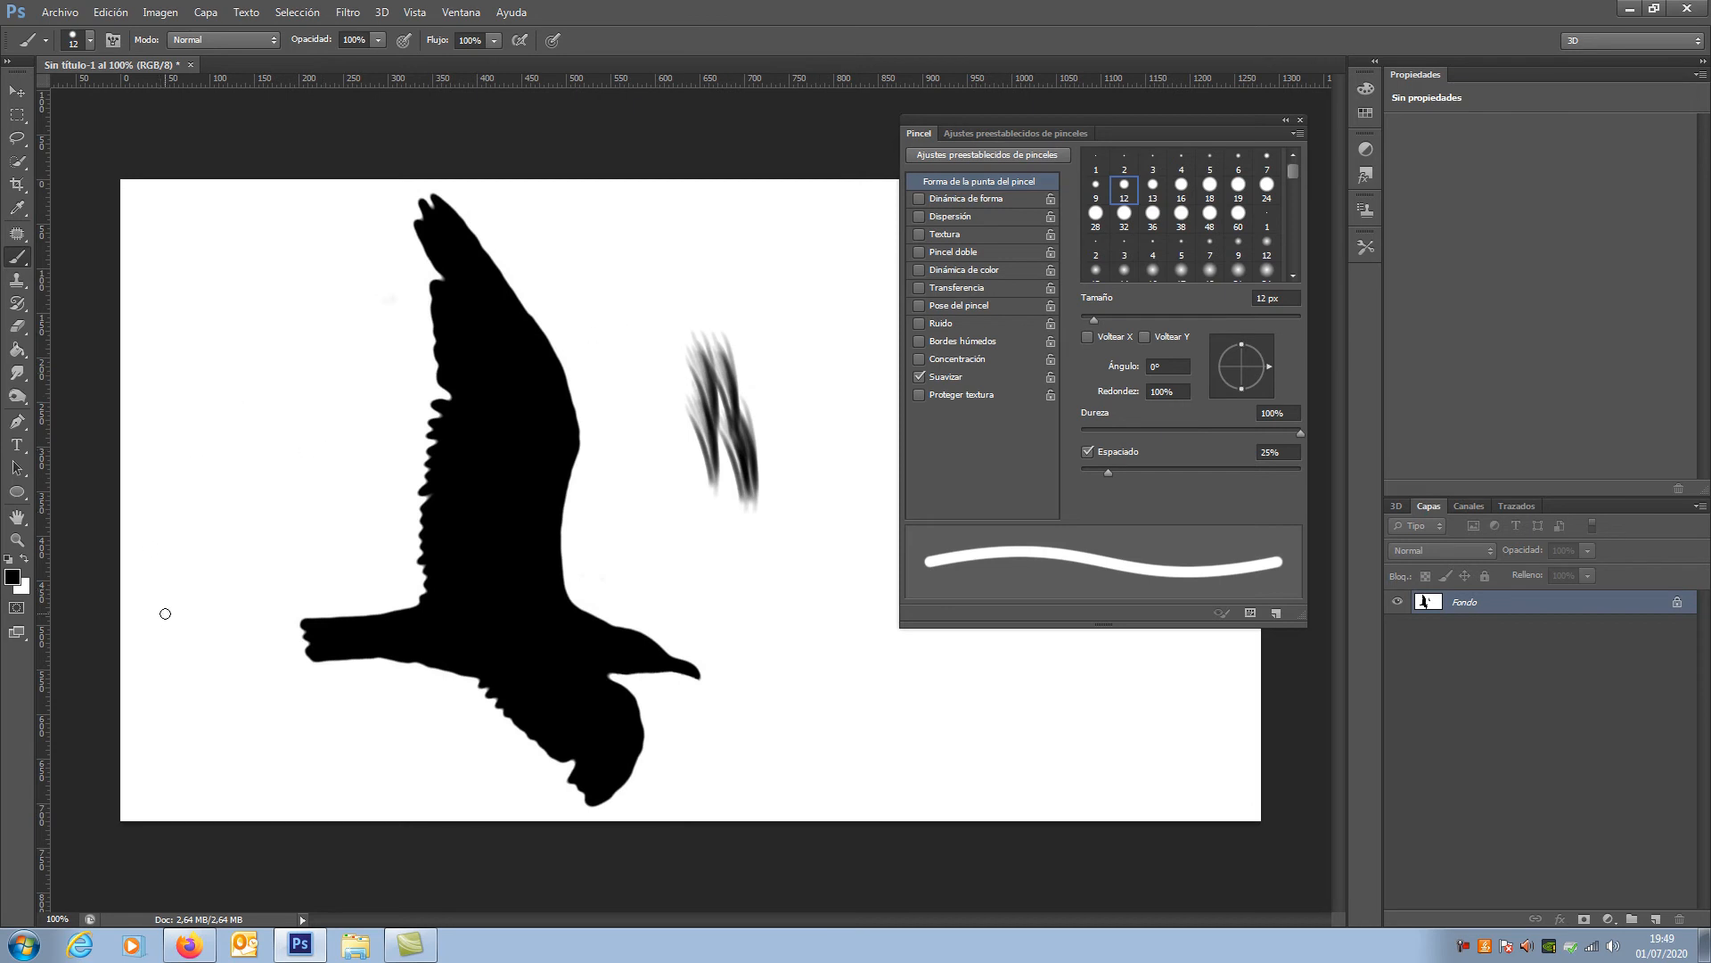
mouse_move(165, 614)
left_mouse_down()
mouse_move(193, 482)
mouse_move(238, 421)
mouse_move(282, 532)
mouse_move(304, 507)
mouse_move(331, 337)
mouse_move(375, 464)
left_mouse_up()
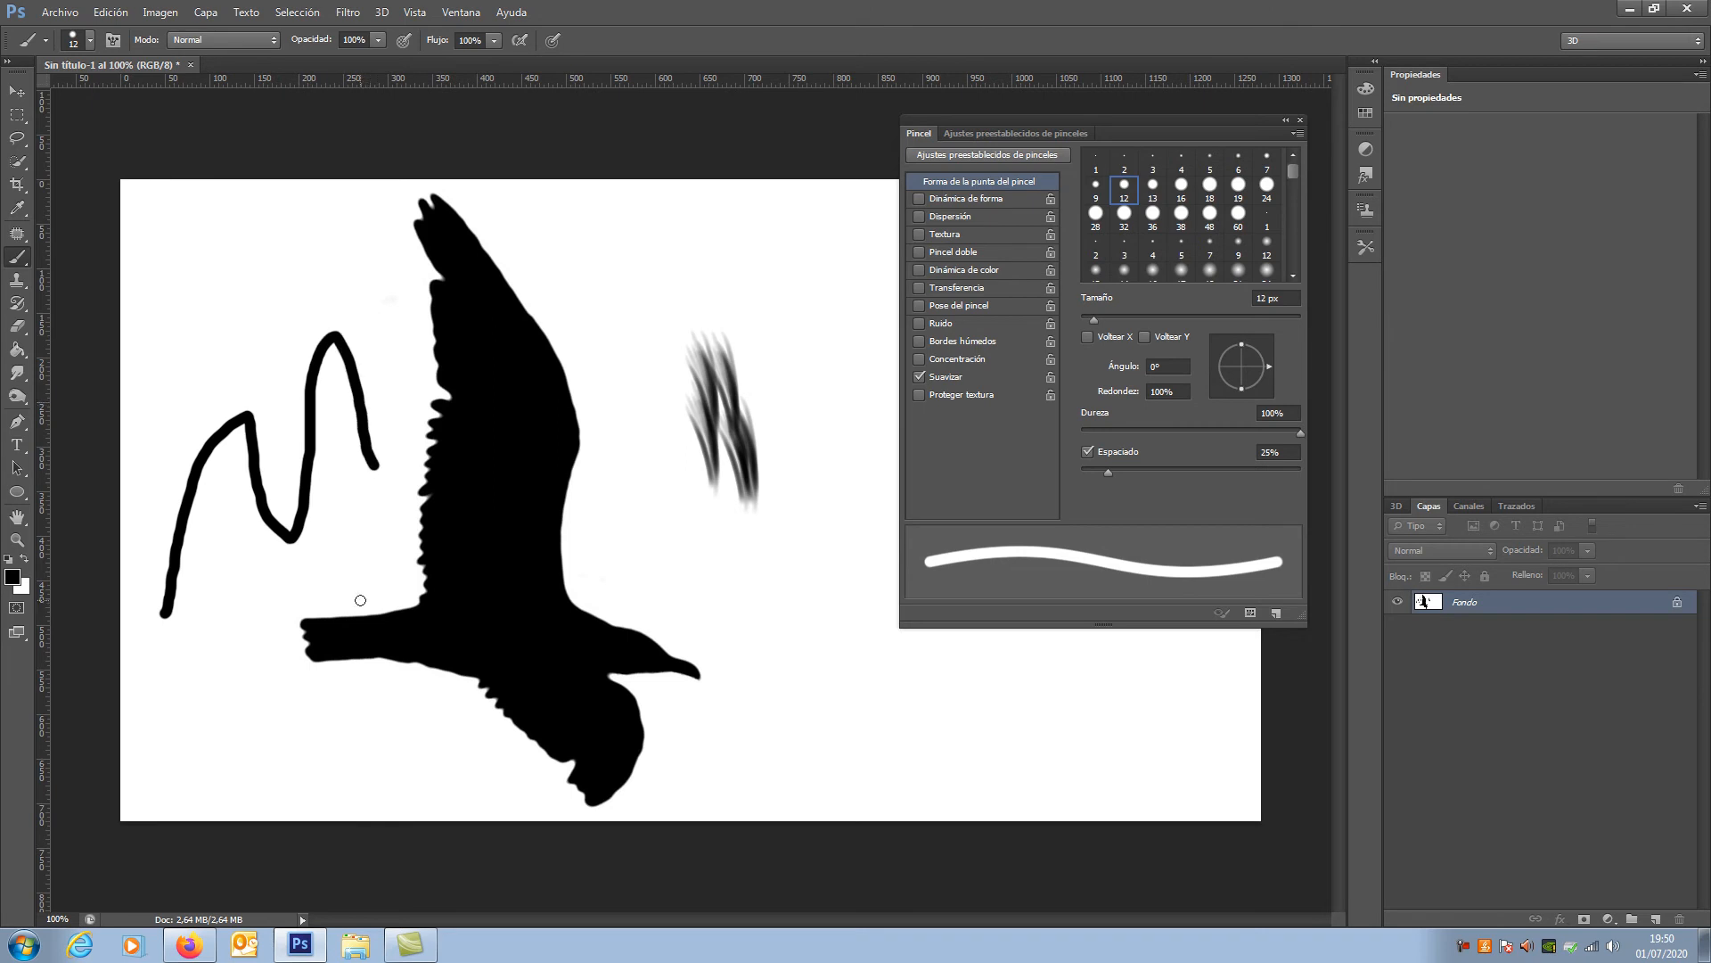
Step: Draw an M-shaped stroke beside the bird's head with Suavizar (smoothing) turned off, and turn the option back on
left_click(921, 378)
mouse_move(736, 760)
left_mouse_down()
mouse_move(801, 558)
mouse_move(856, 747)
mouse_move(866, 533)
mouse_move(927, 751)
left_mouse_up()
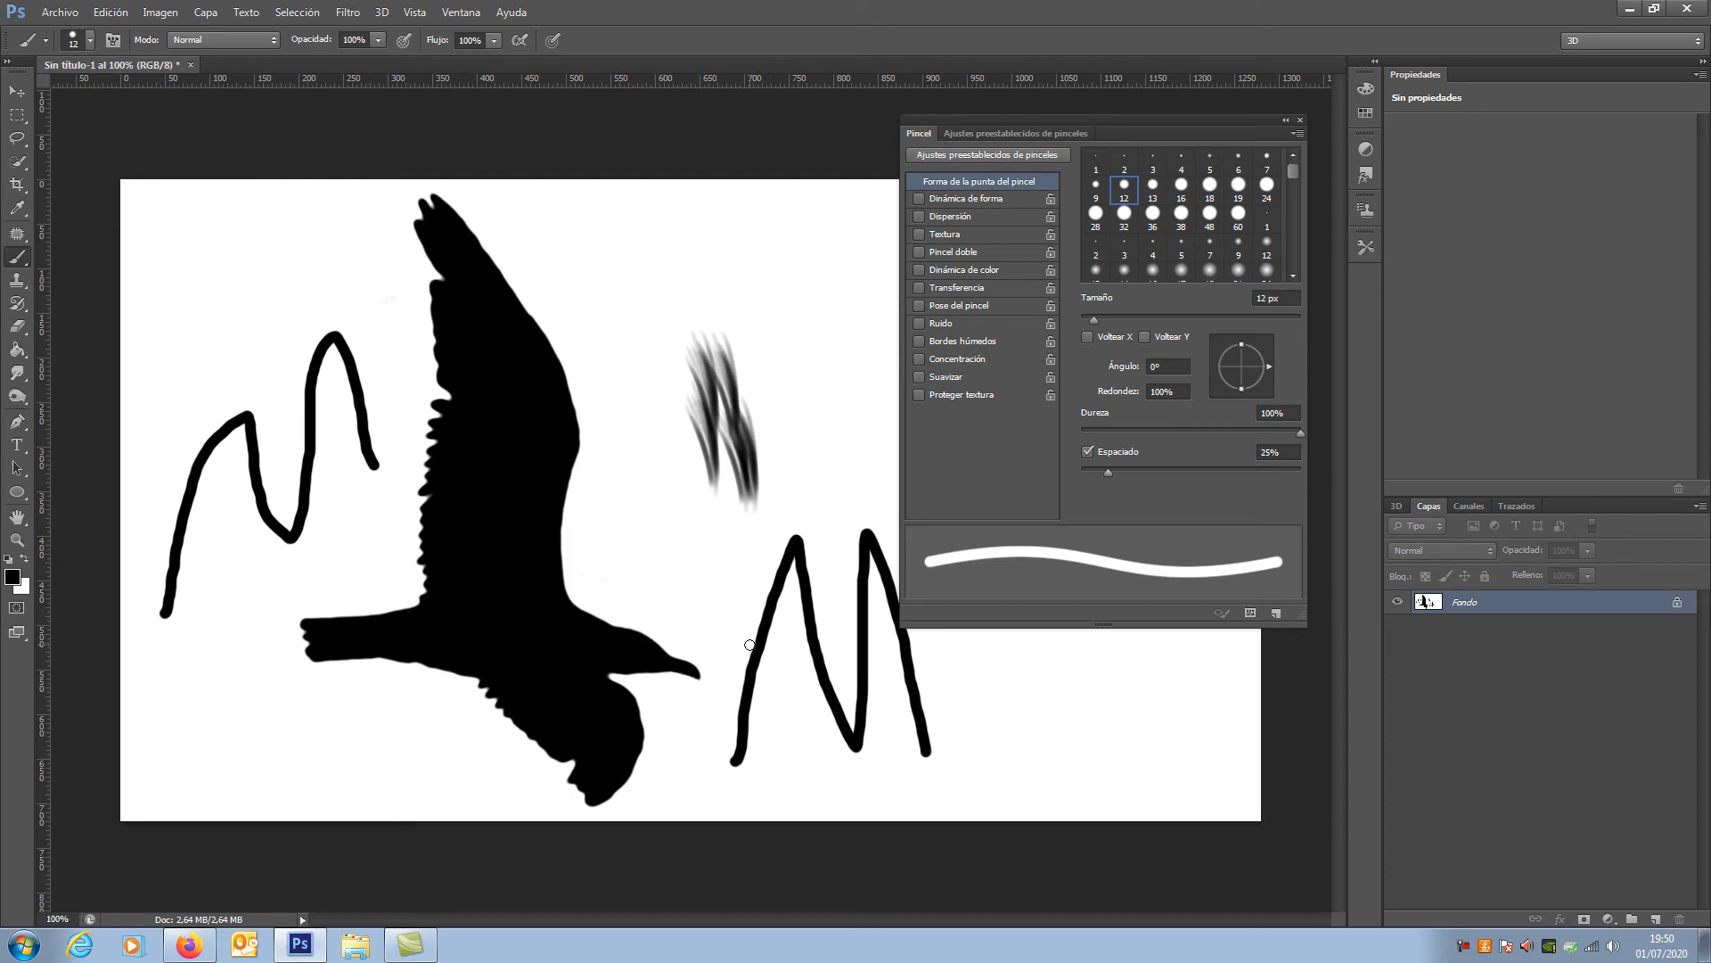
left_click(921, 375)
Step: Enable Dinámica de forma, choose the speckled 29 px brush tip and show the shape dynamics settings
left_click(947, 199)
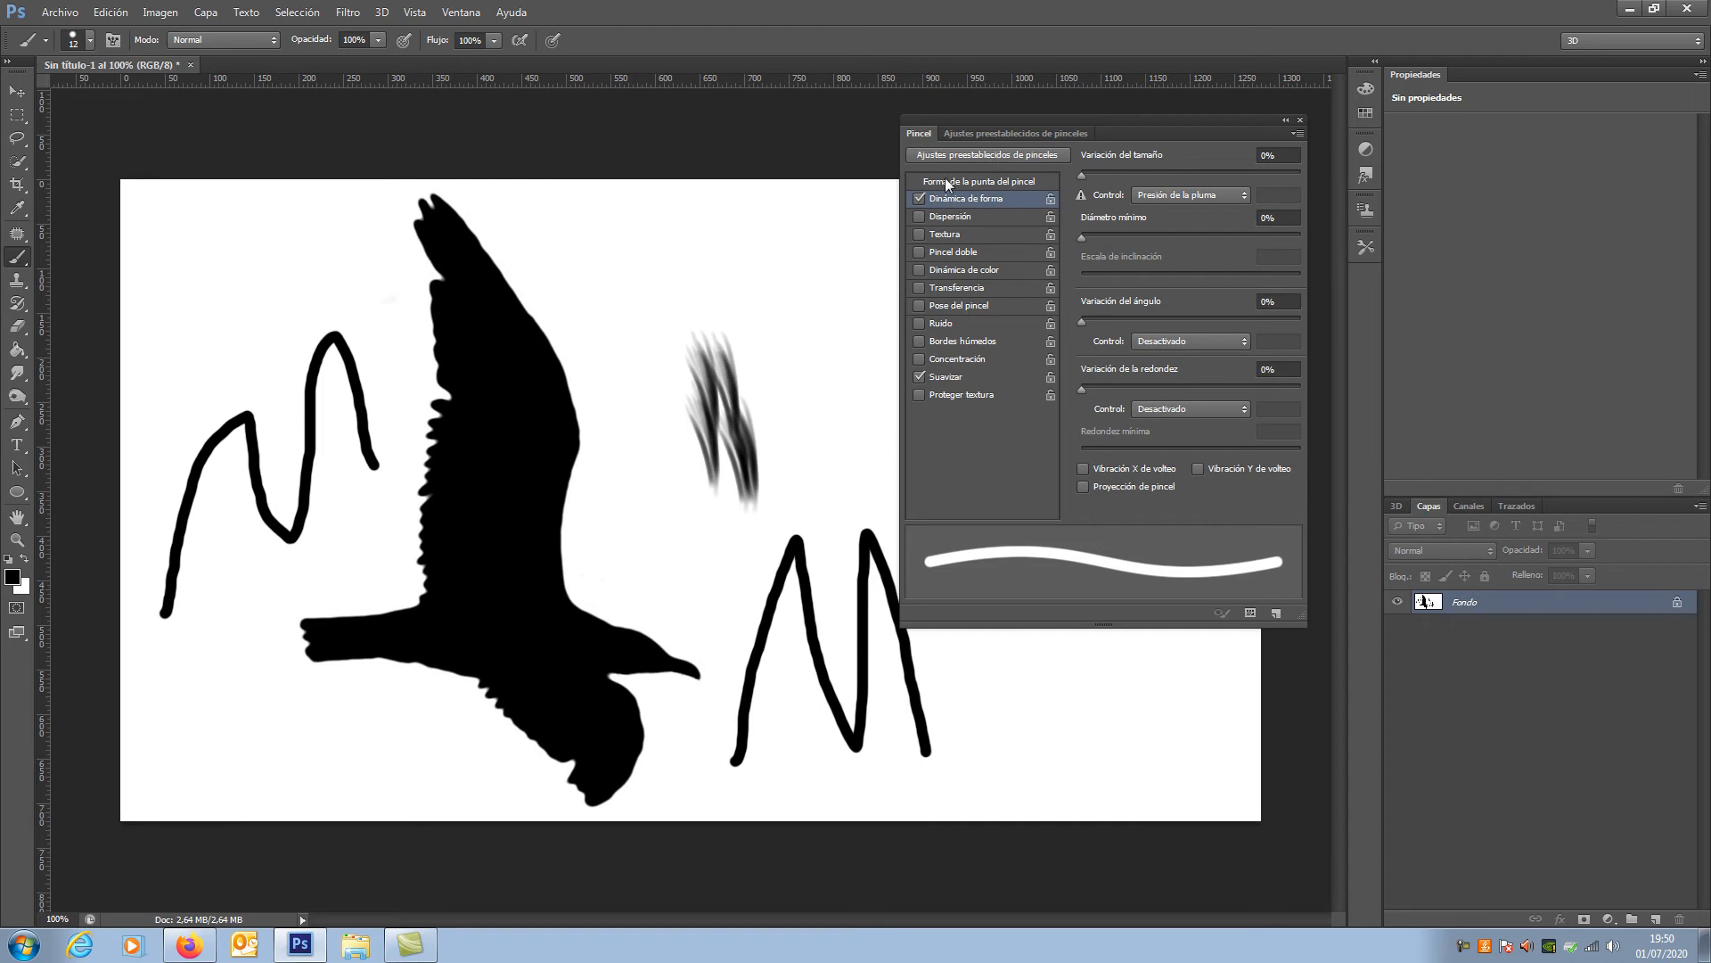
left_click(945, 182)
scroll(1300, 278, "down", 10)
scroll(1300, 279, "down", 5)
scroll(1300, 279, "down", 1)
left_click(1096, 230)
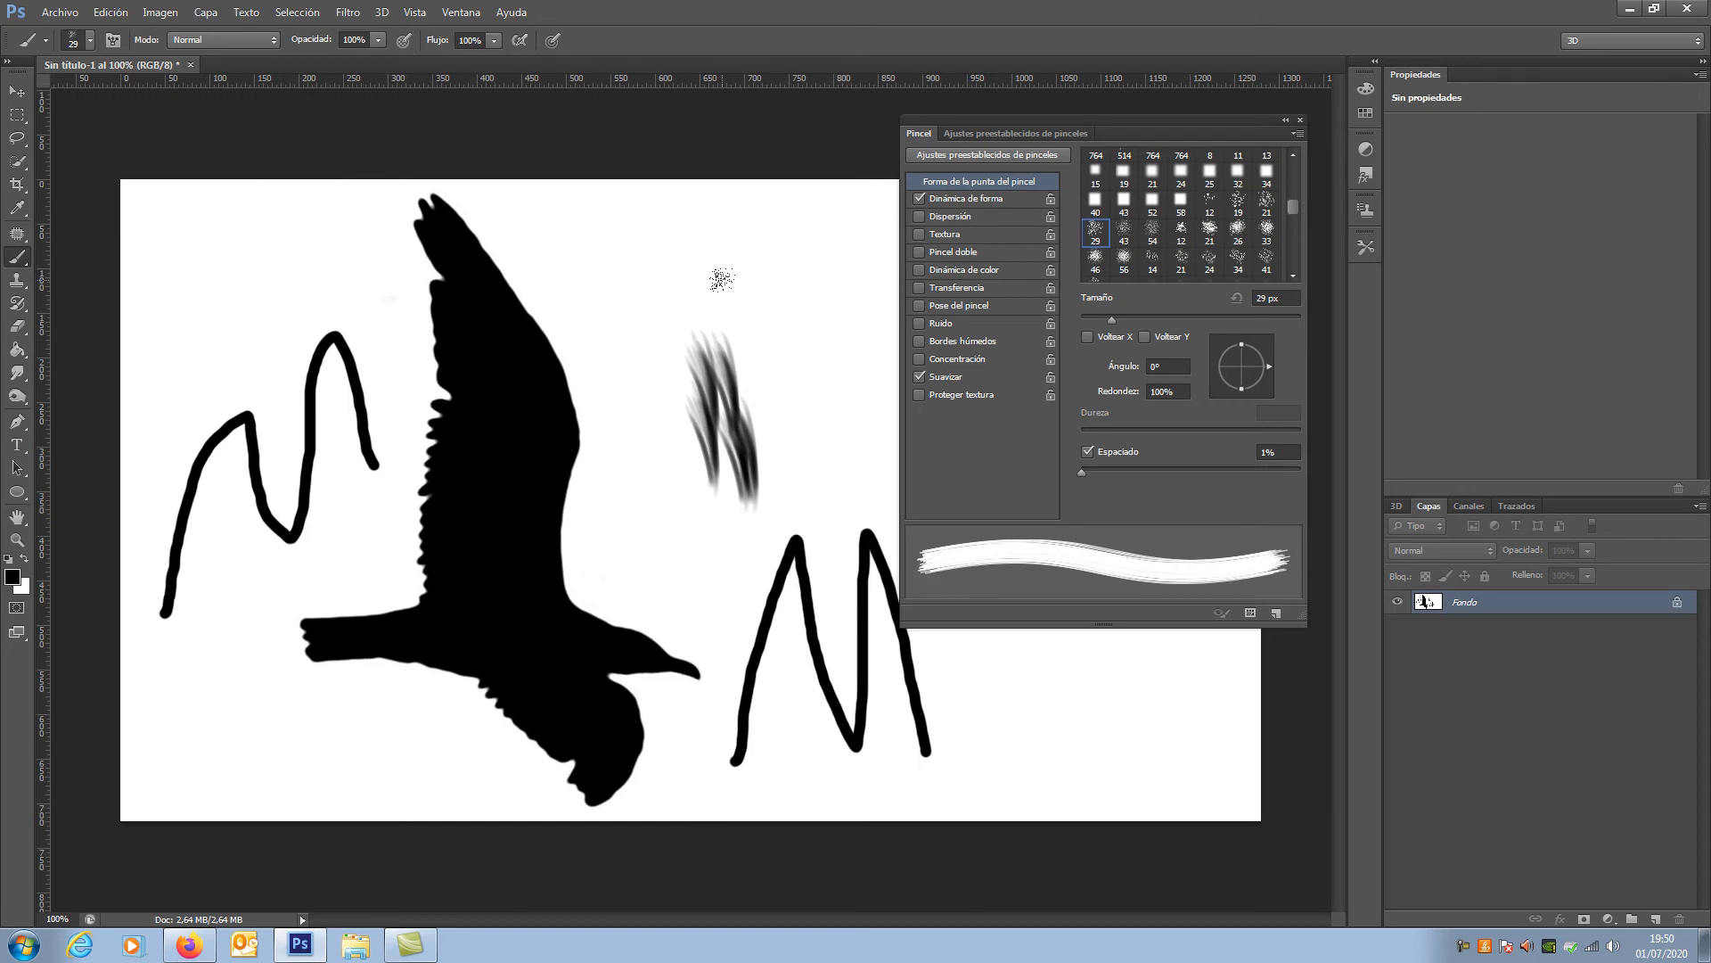
left_click(972, 198)
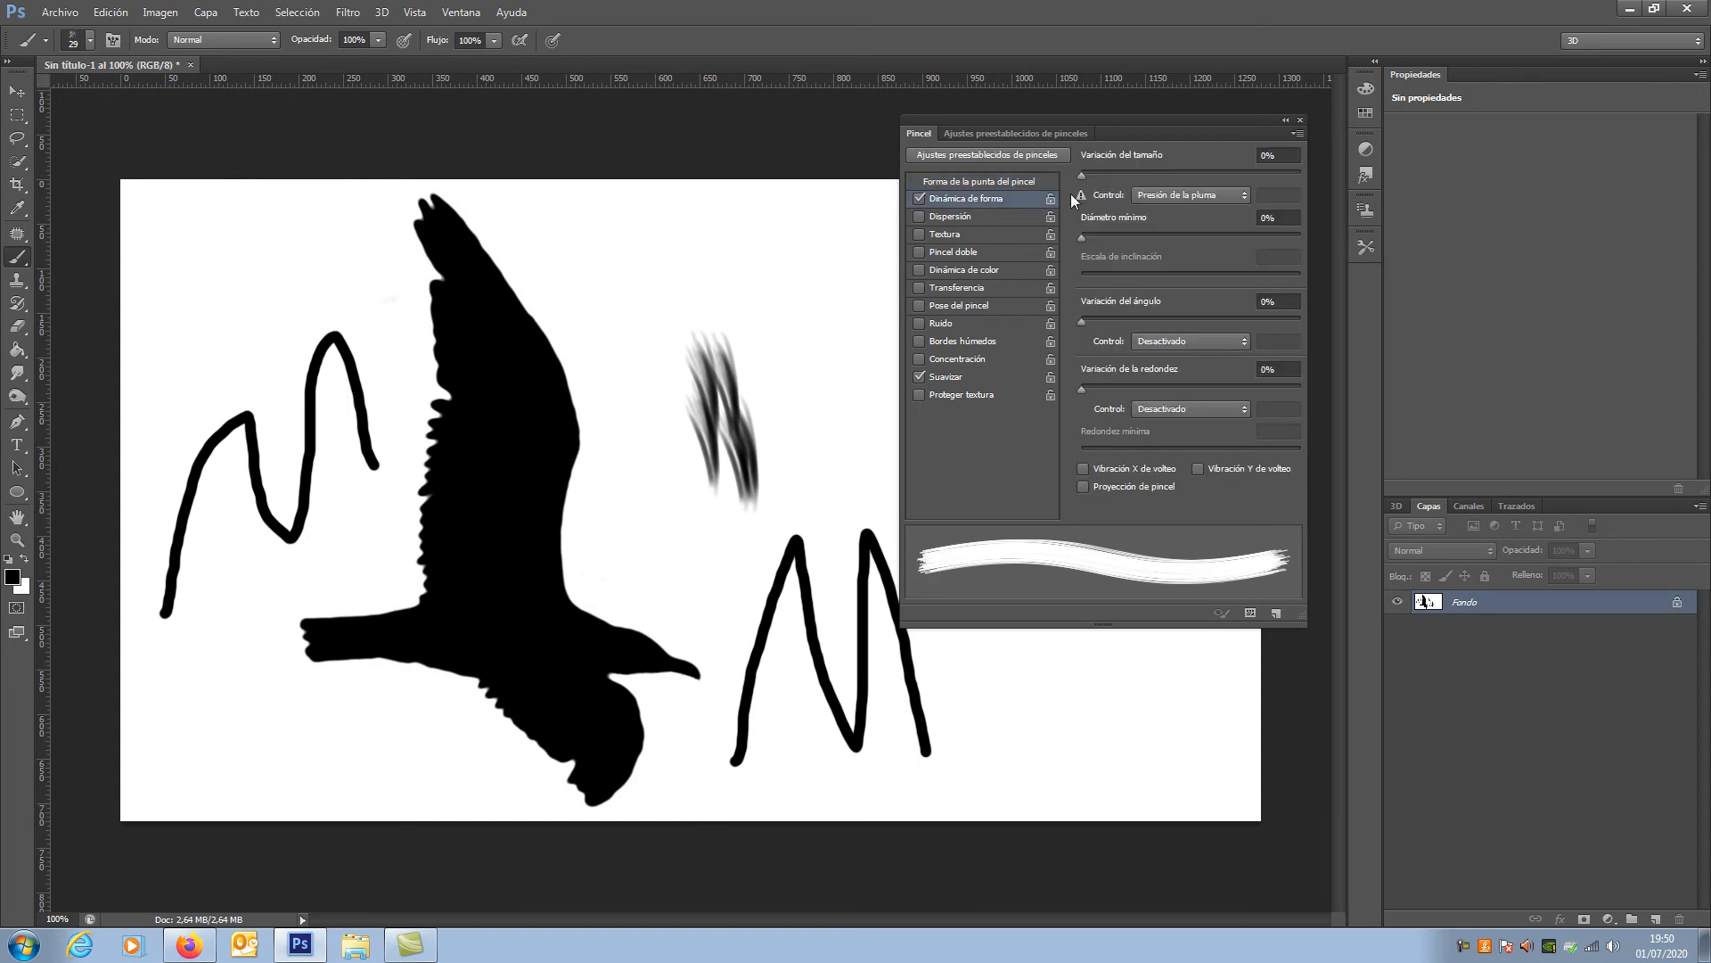
Step: Enlarge the brush interactively to 129 px and stamp two speckled marks above the feathery strokes
mouse_move(652, 309)
left_mouse_down()
mouse_move(699, 299)
mouse_move(701, 325)
left_mouse_up()
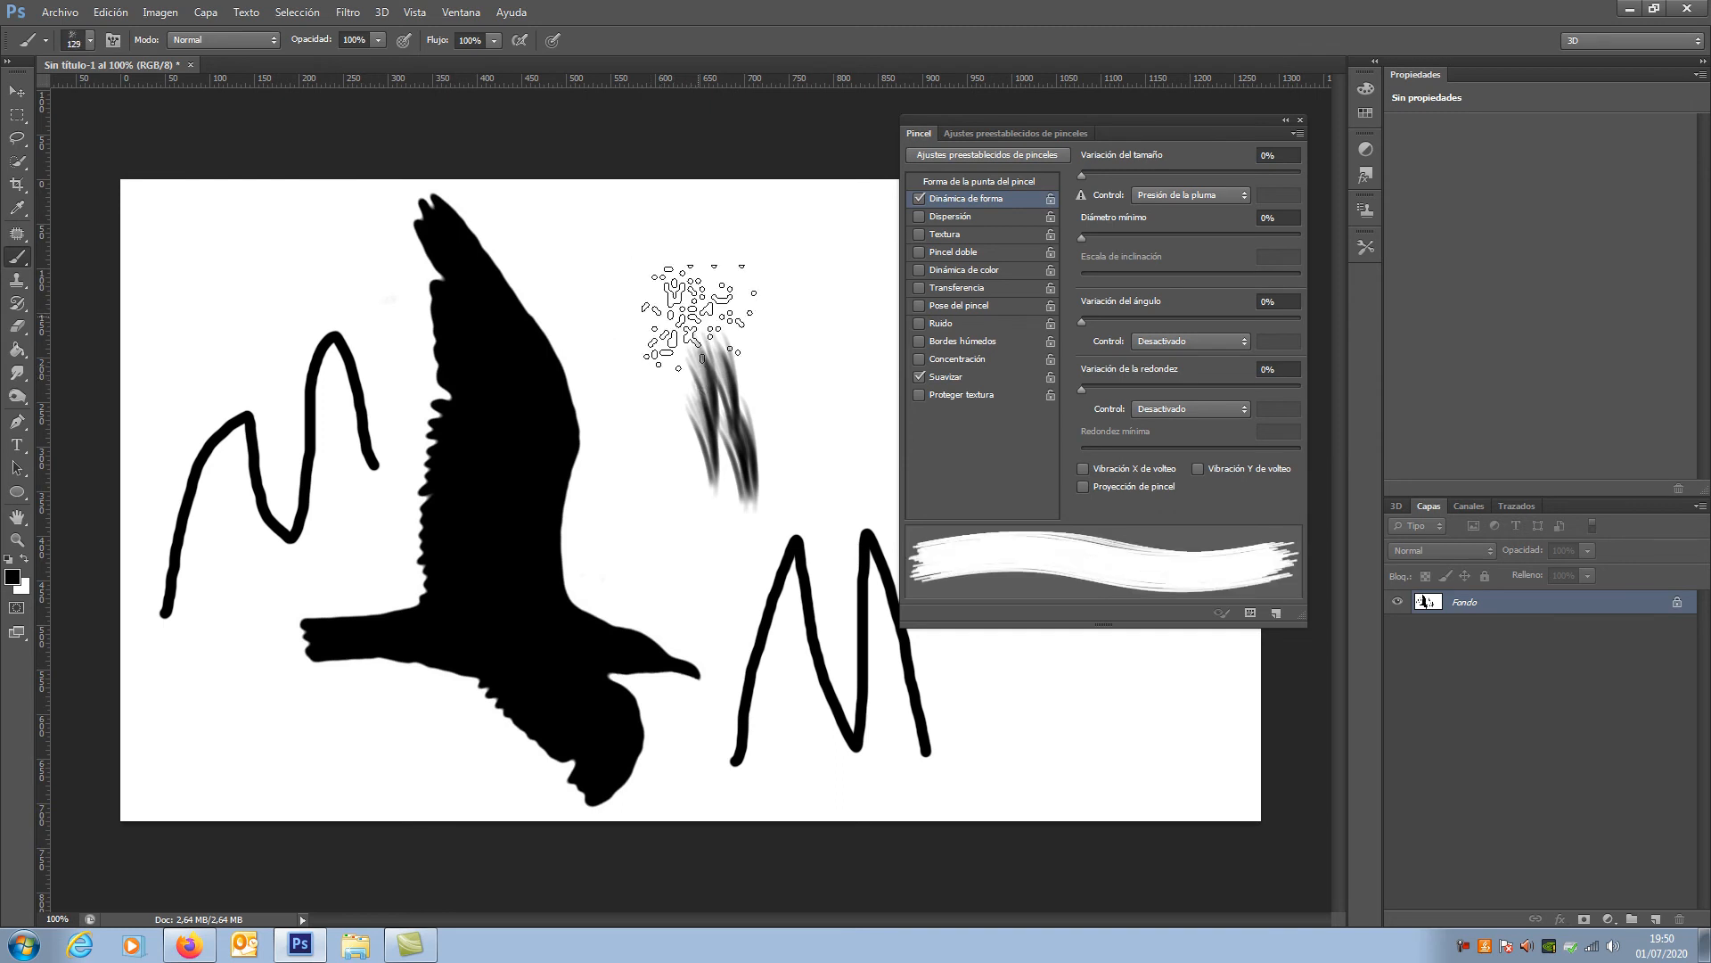
left_click(628, 269)
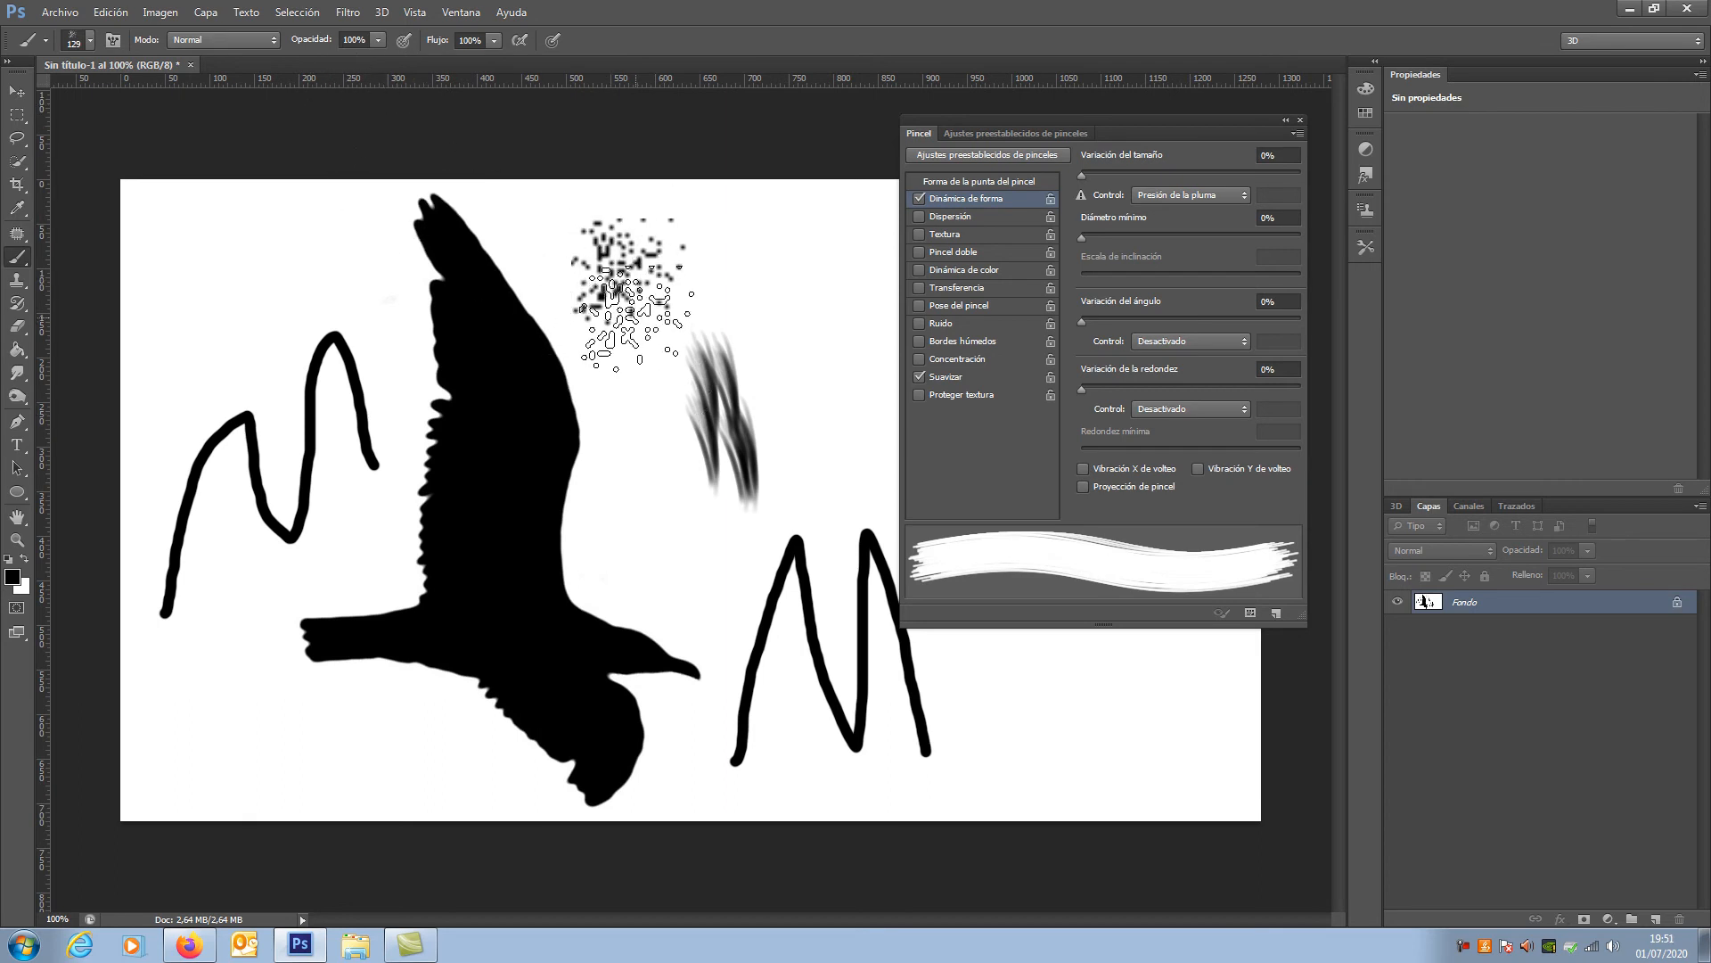
right_click(649, 362, "alt")
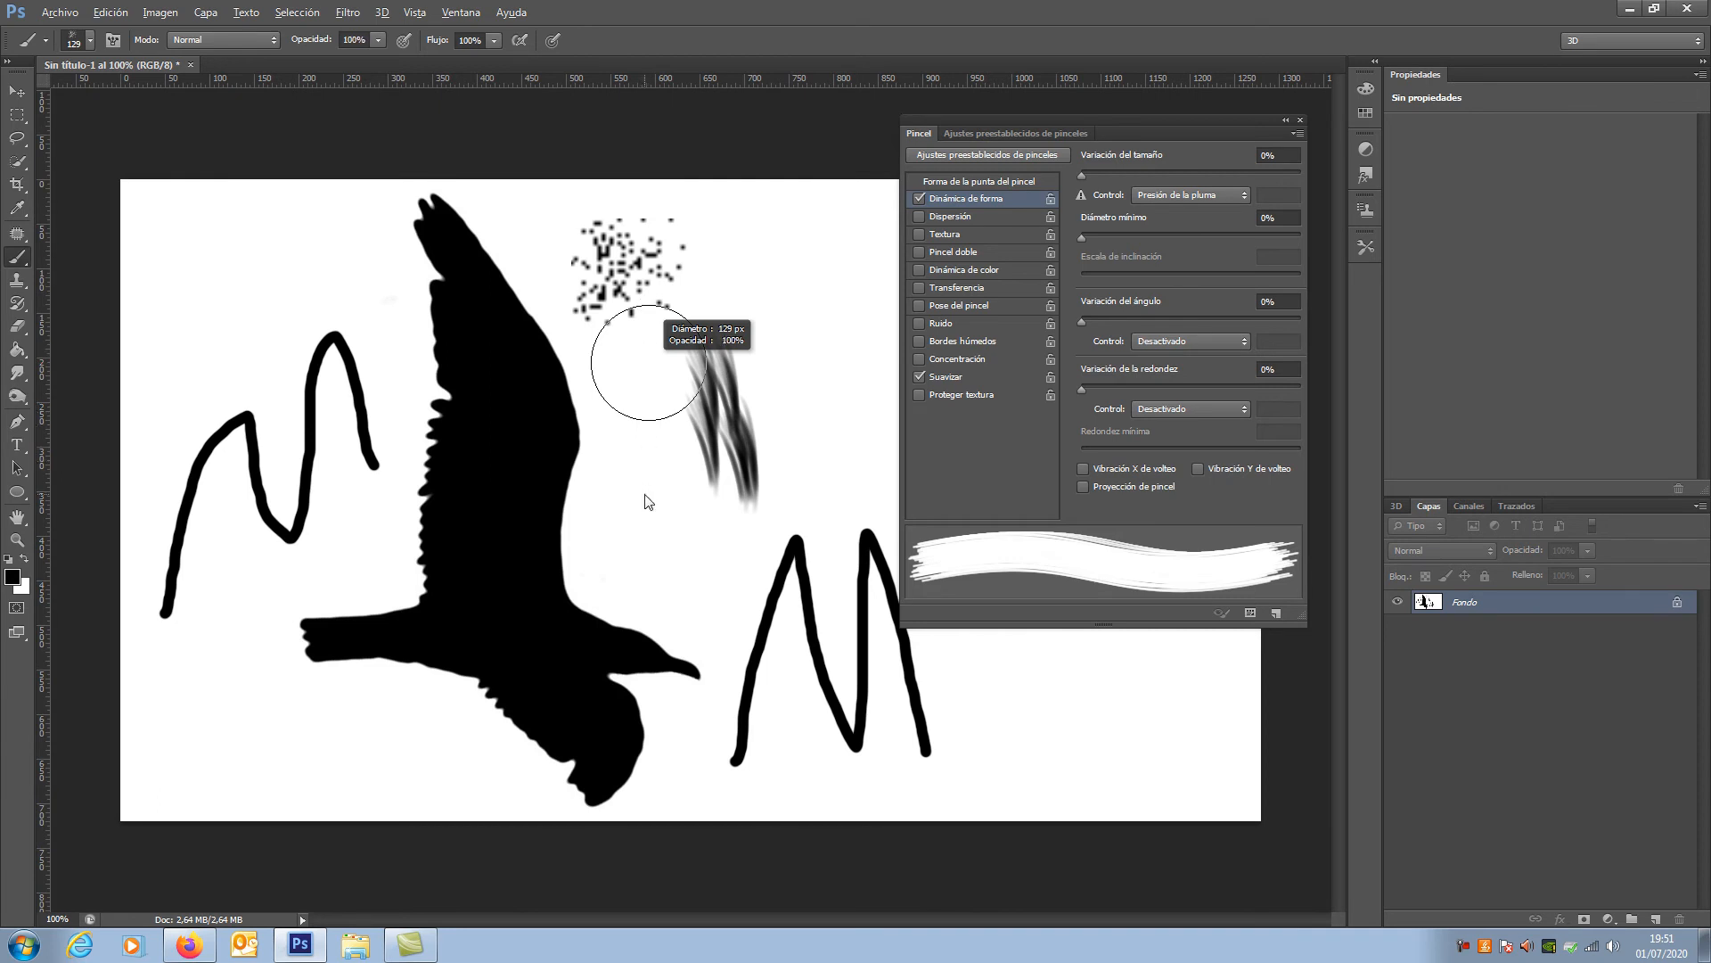
left_click(763, 243)
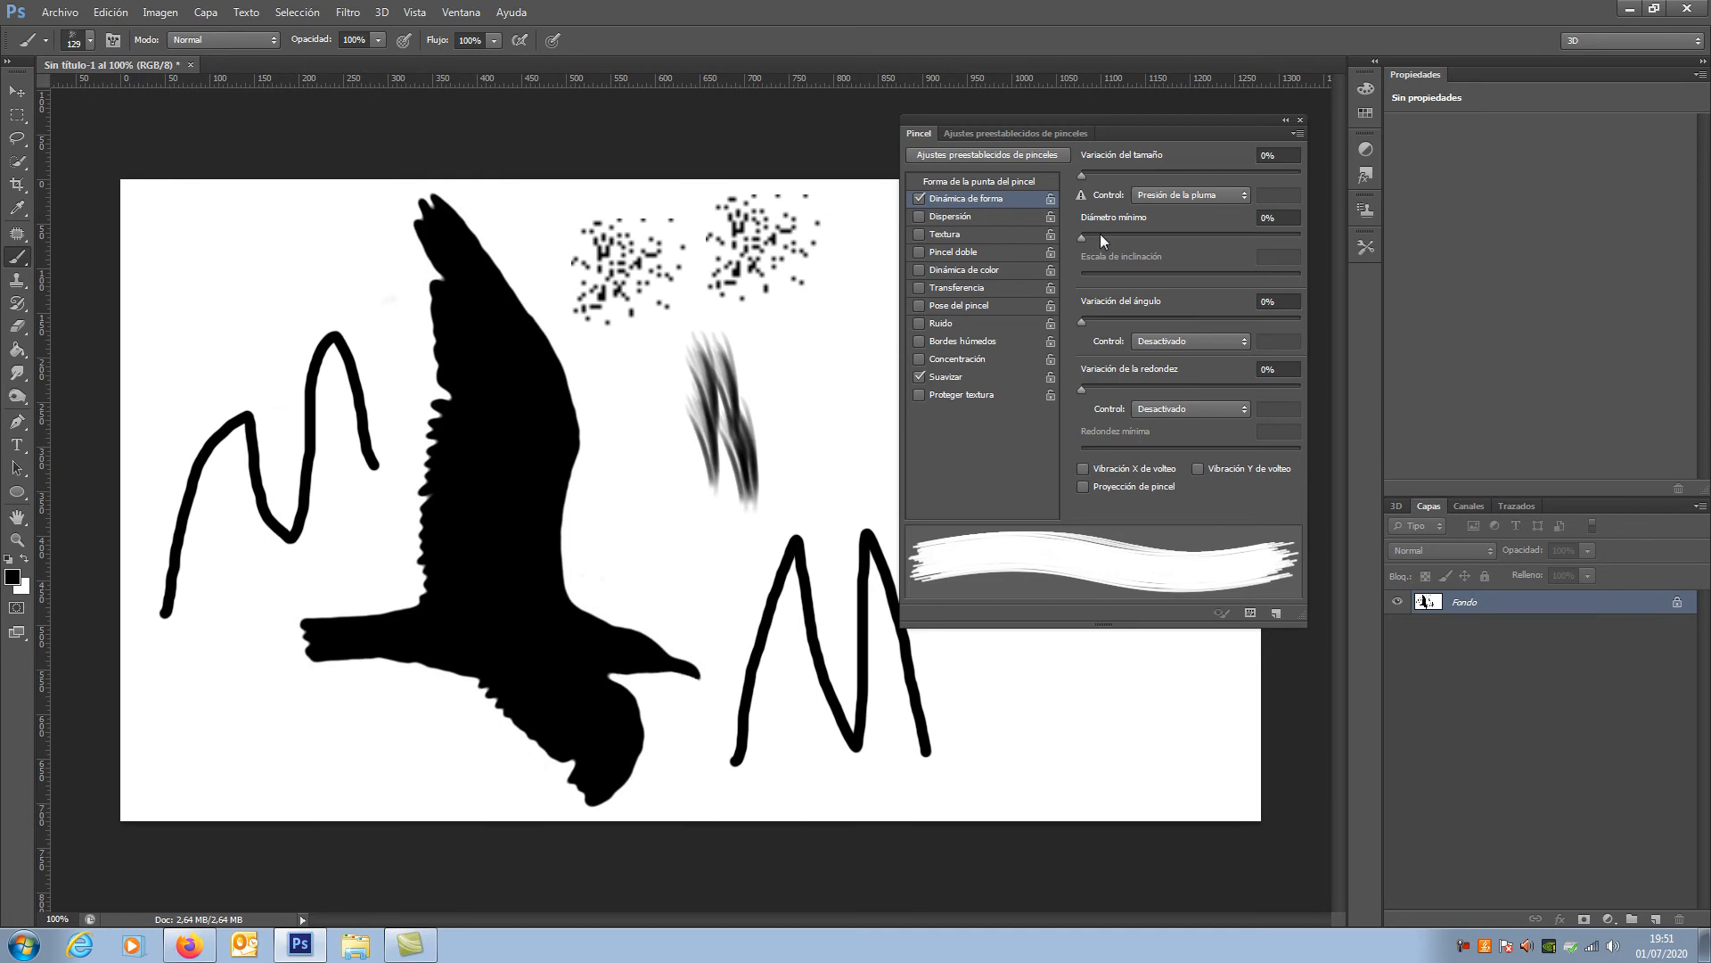
Step: Set the size variation to 57% and paint speckled strokes and single dabs around the feathery marks
left_click_drag(1083, 175, 1196, 171)
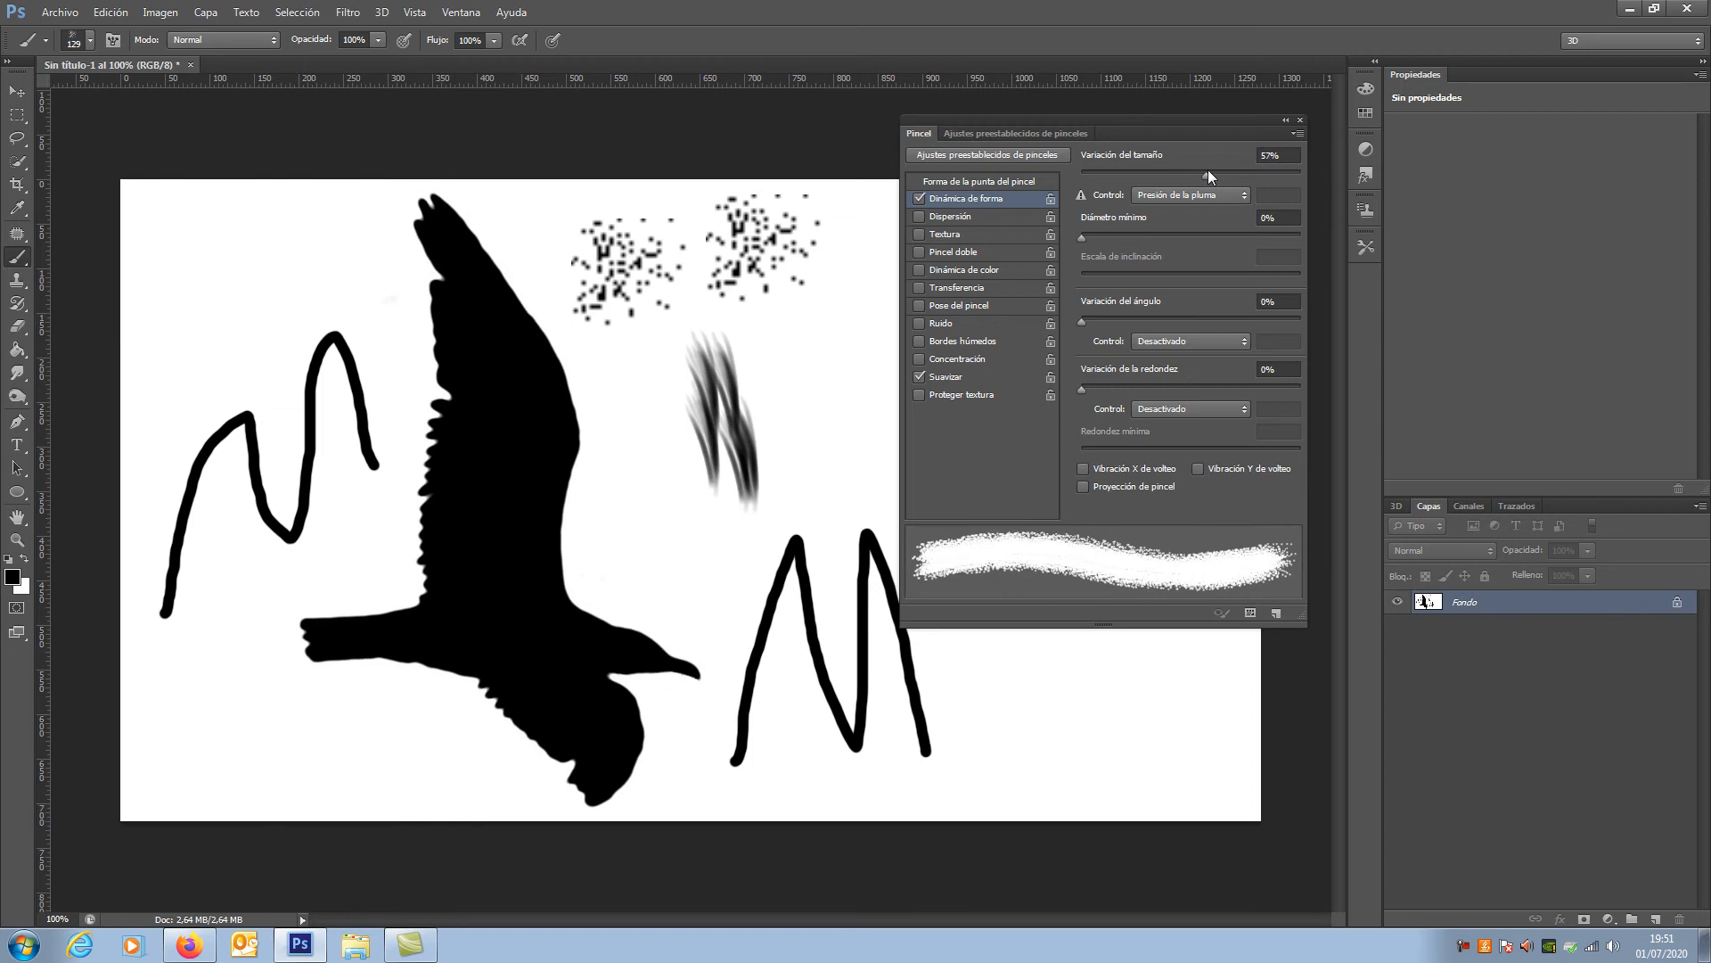
left_click(621, 569)
mouse_move(621, 569)
left_mouse_down()
mouse_move(749, 481)
mouse_move(678, 535)
left_mouse_up()
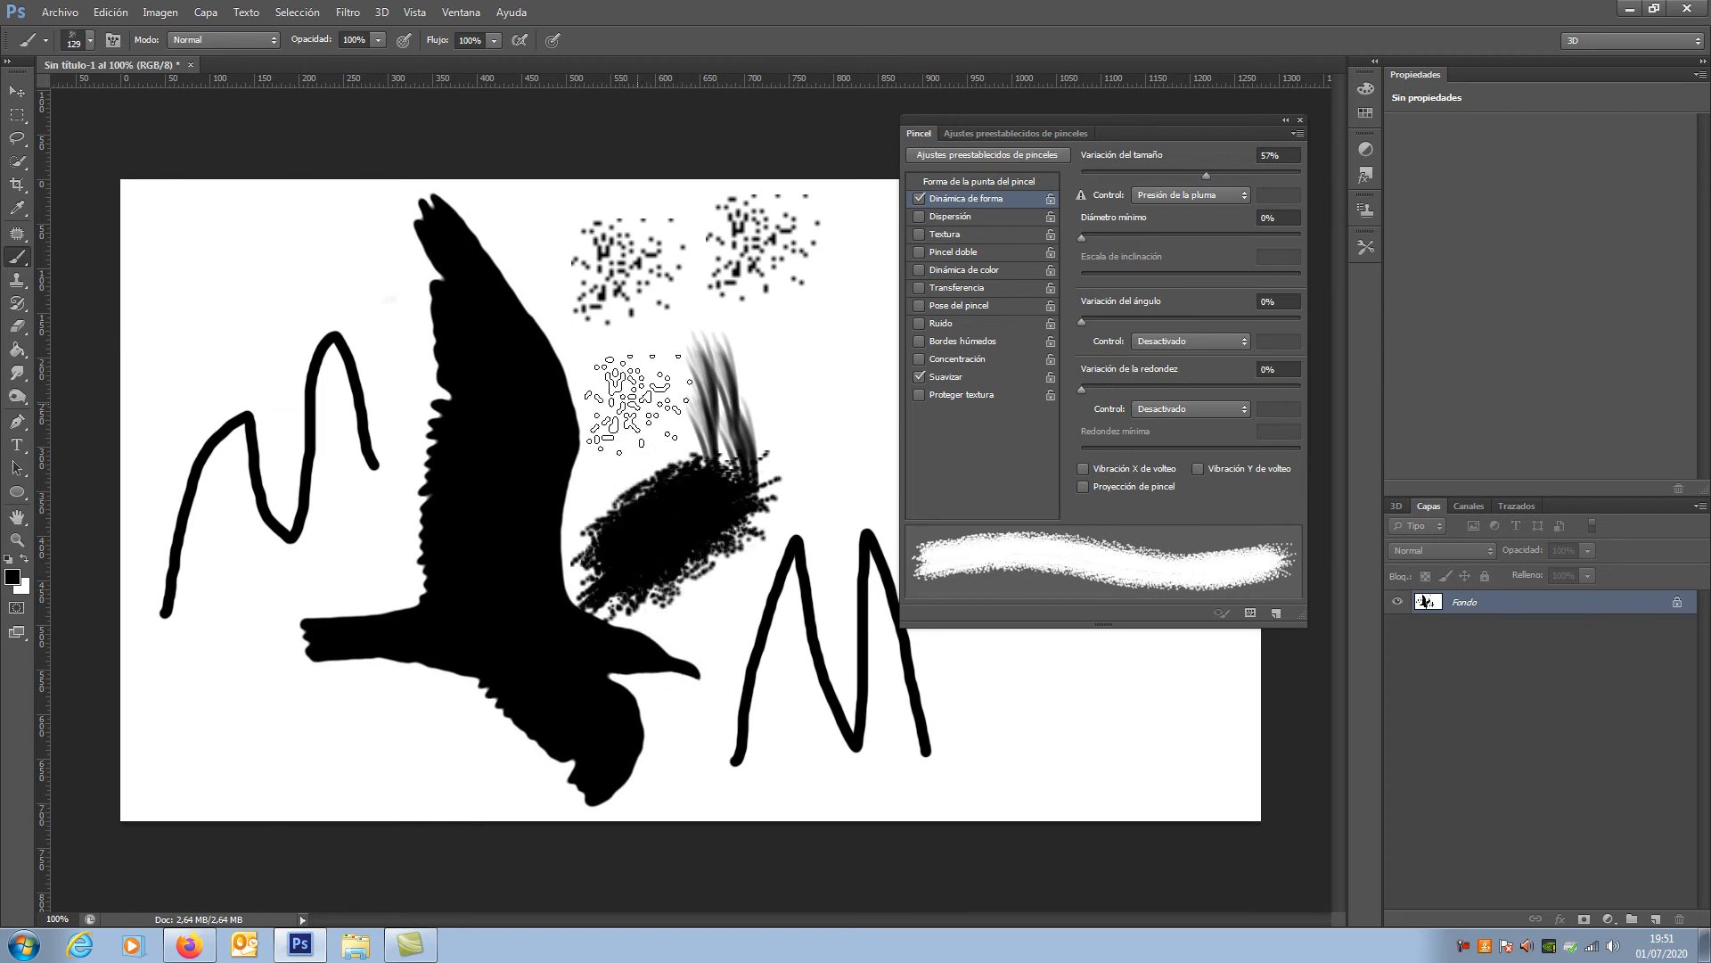
left_click_drag(638, 404, 719, 423)
left_click(764, 381)
left_click(886, 377)
left_click(776, 509)
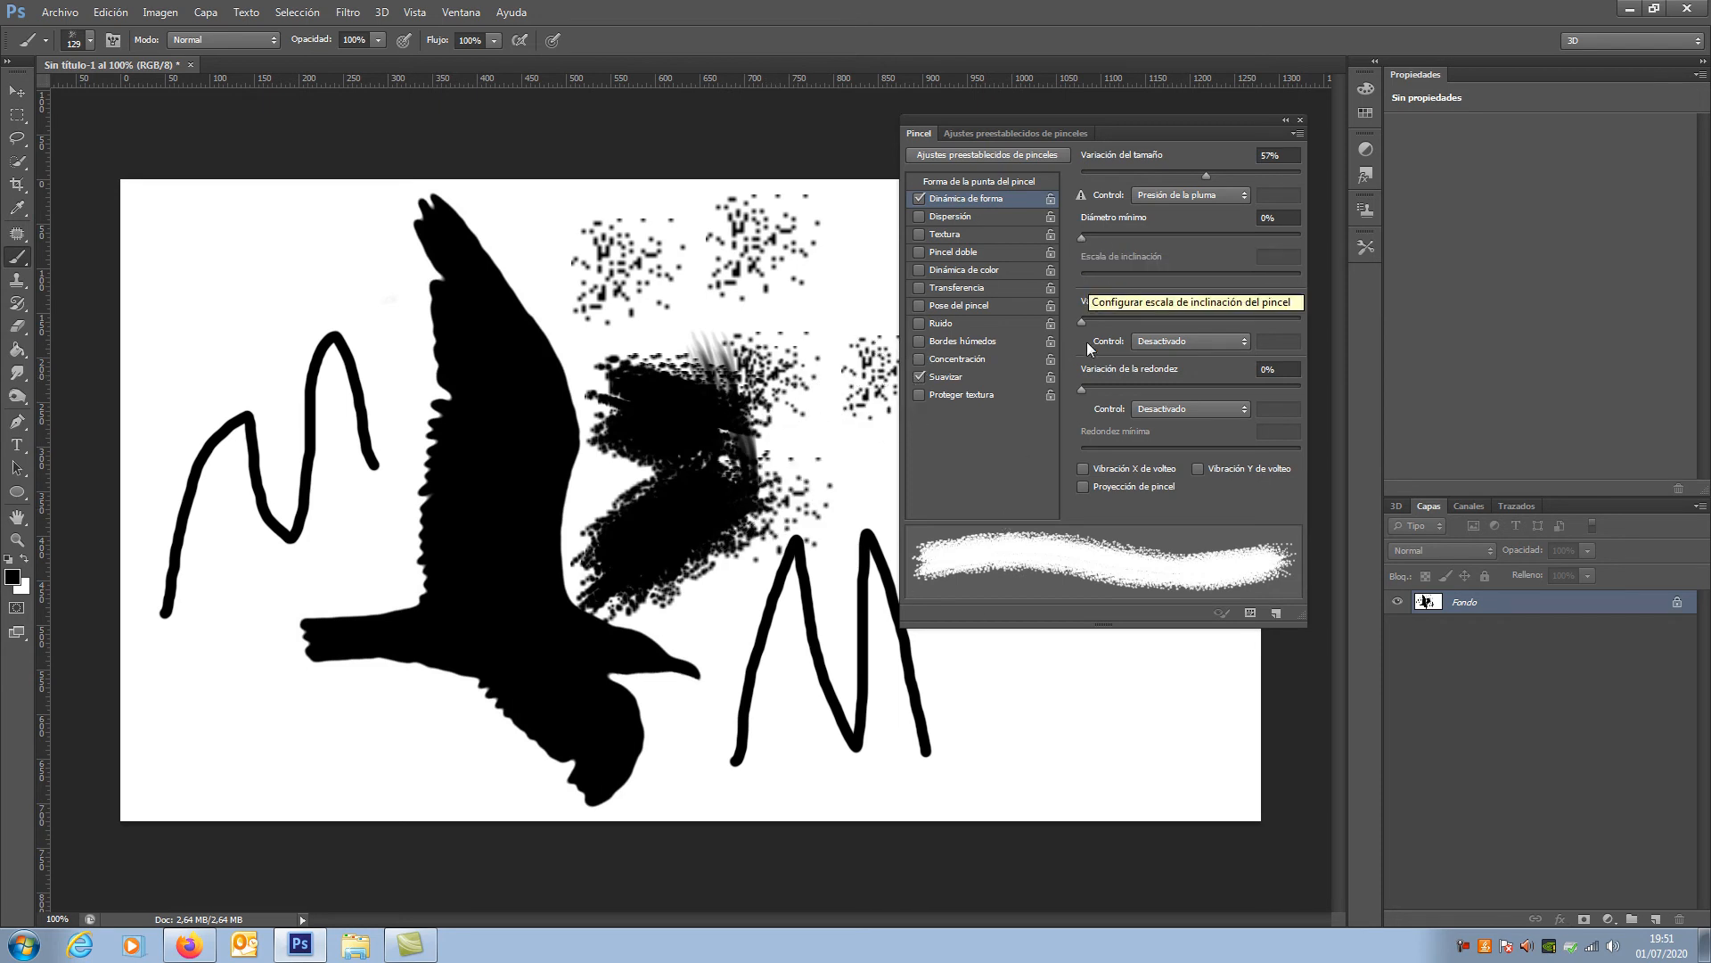
Step: Test a 22% angle variation with a patch in the canvas's upper left and a 23% roundness variation with dabs in its lower right
left_click_drag(1082, 321, 1130, 317)
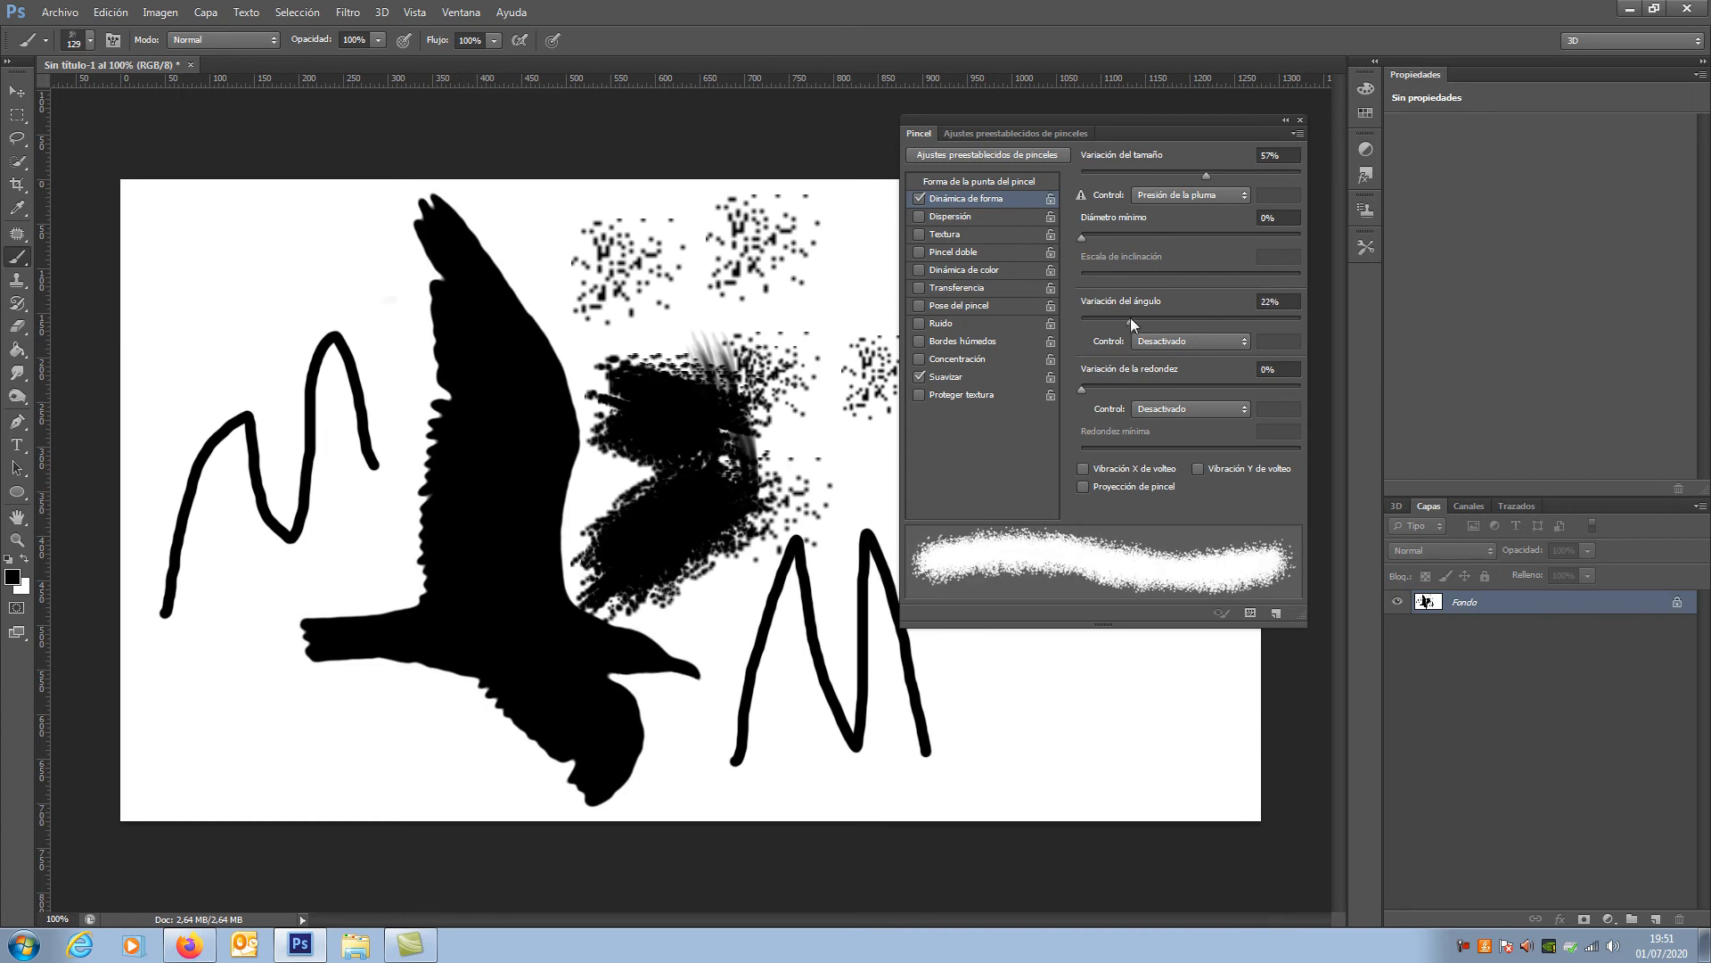
left_click_drag(218, 341, 267, 294)
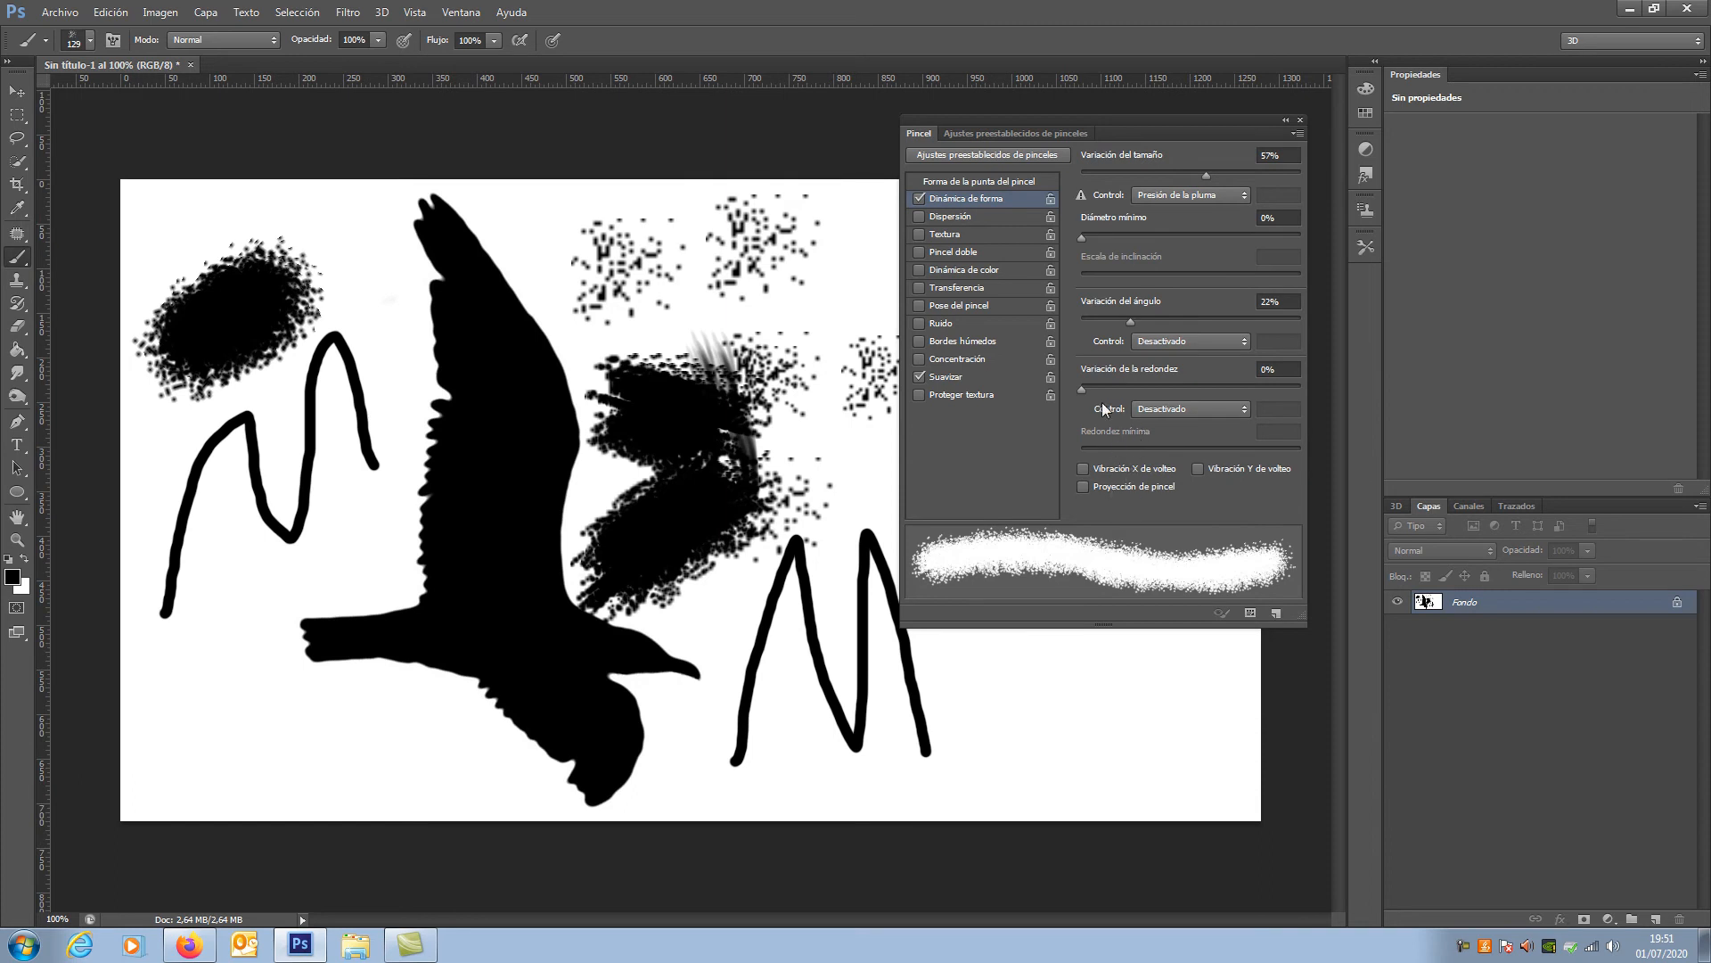
left_click_drag(1082, 388, 1132, 387)
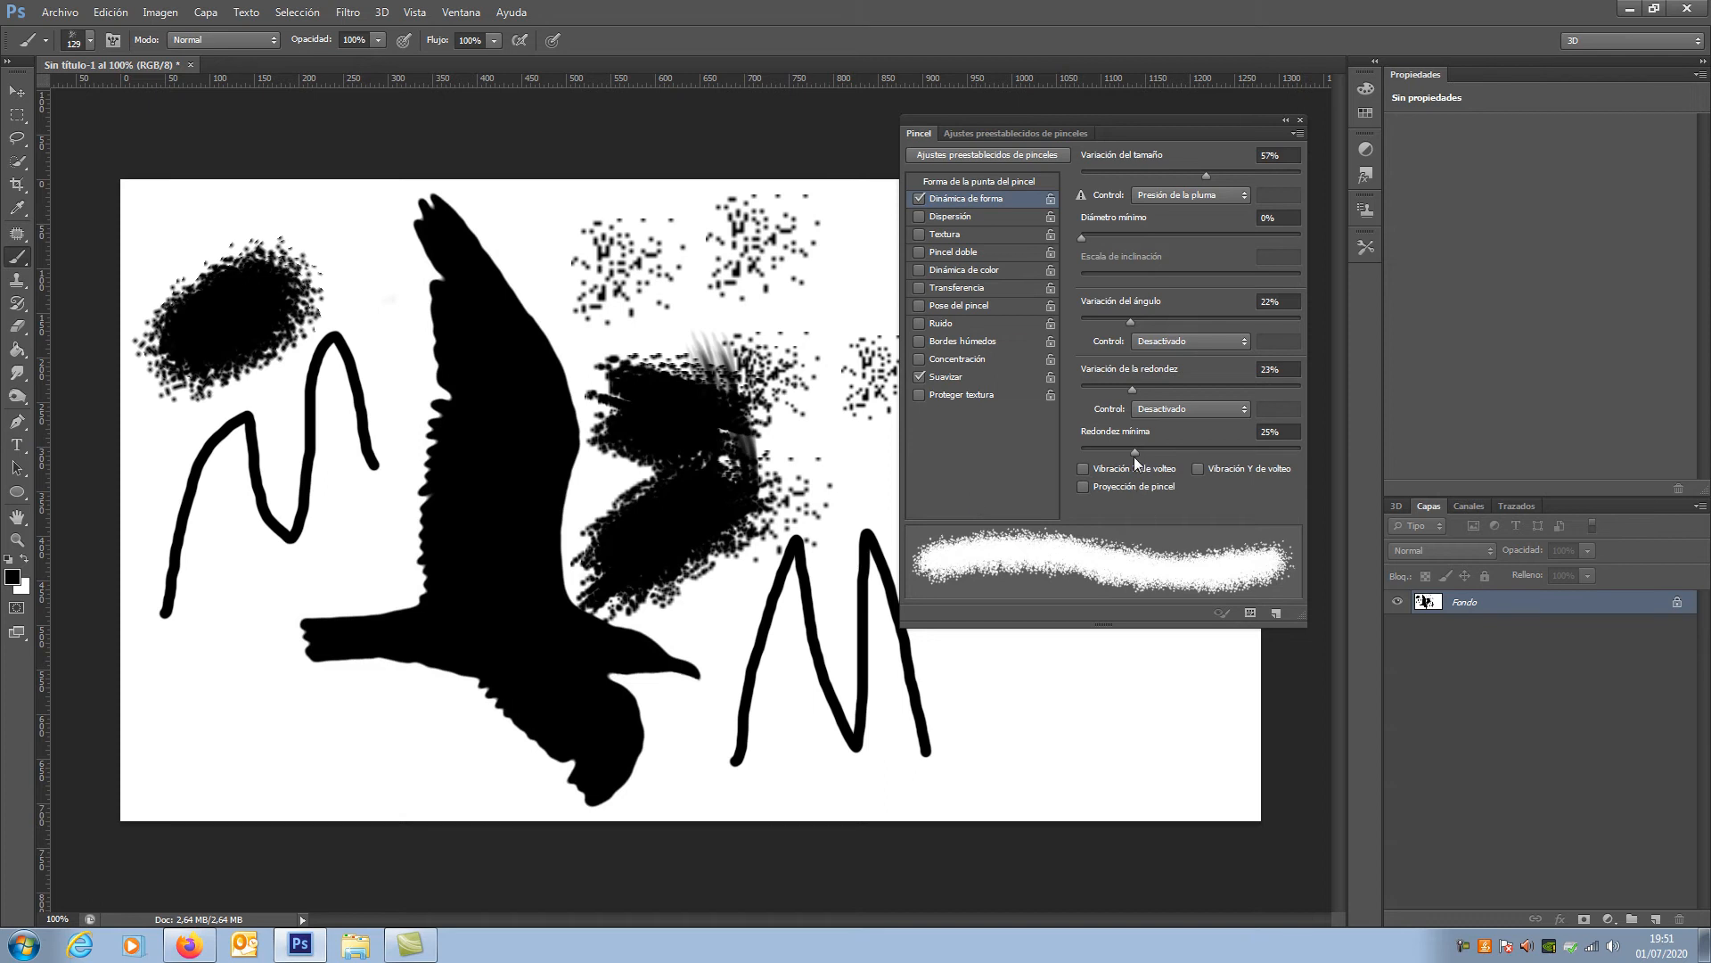
mouse_move(985, 704)
left_mouse_down()
mouse_move(1125, 679)
mouse_move(1222, 706)
mouse_move(1228, 726)
mouse_move(1160, 717)
mouse_move(1109, 749)
mouse_move(1083, 736)
left_mouse_up()
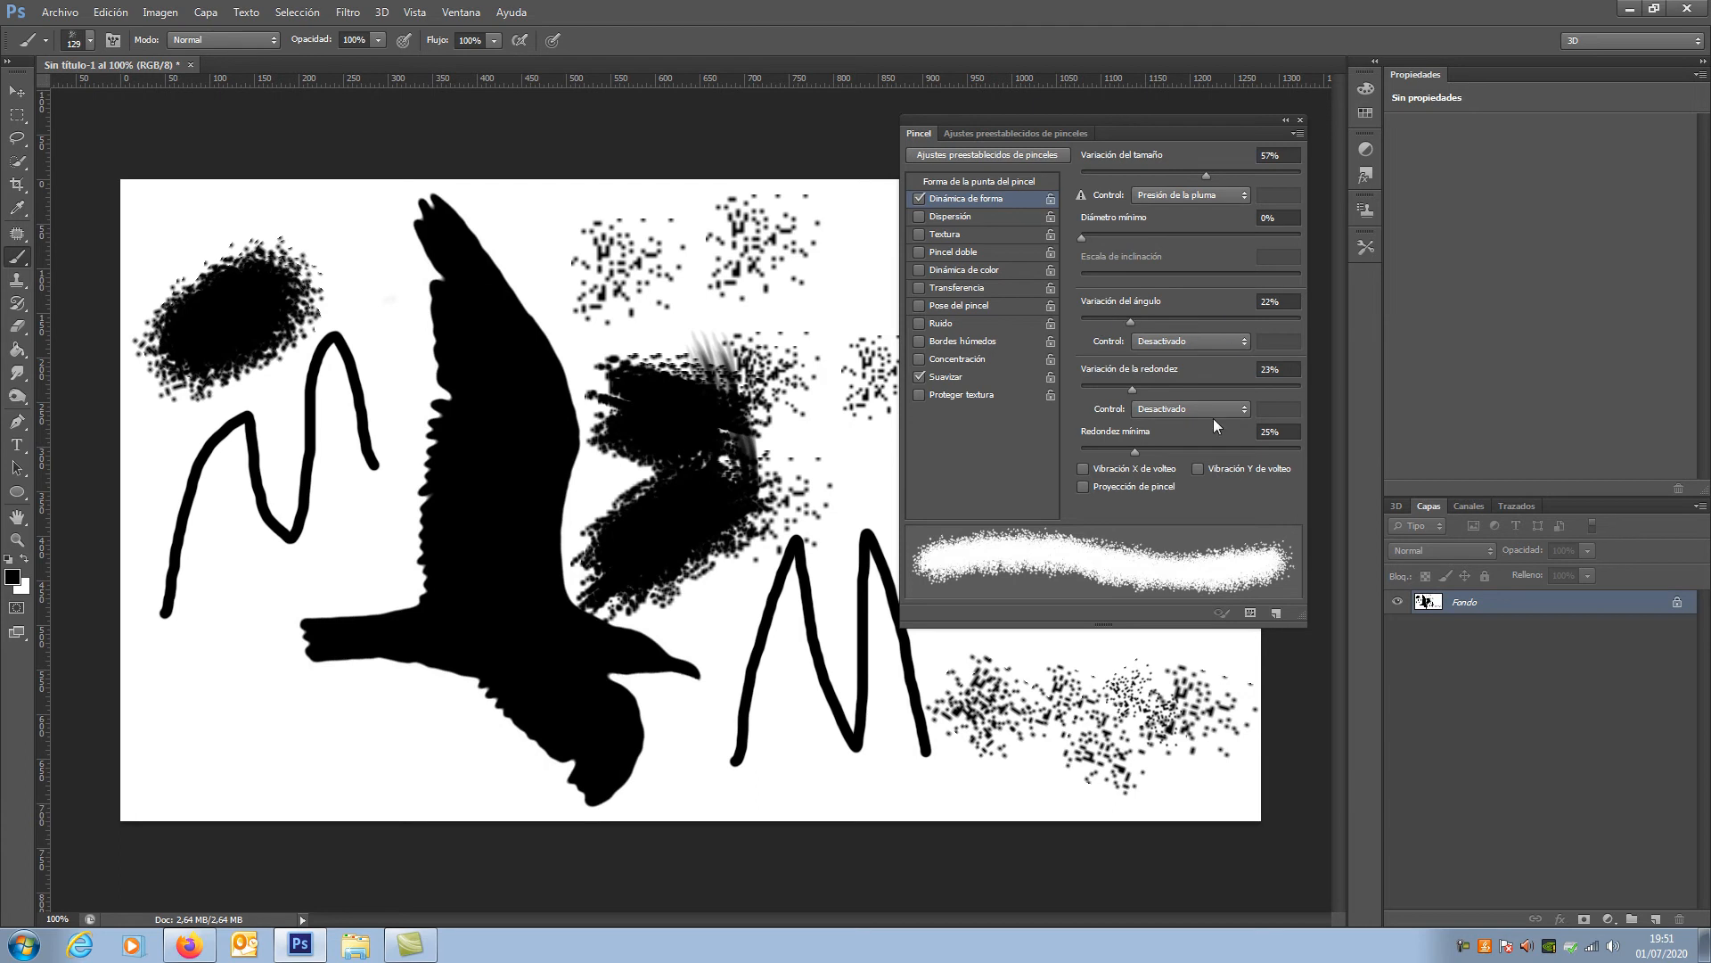
Step: Enable Dispersión at 24% and paint speckled strokes and dabs around the bird and along the canvas's lower edge
left_click(954, 216)
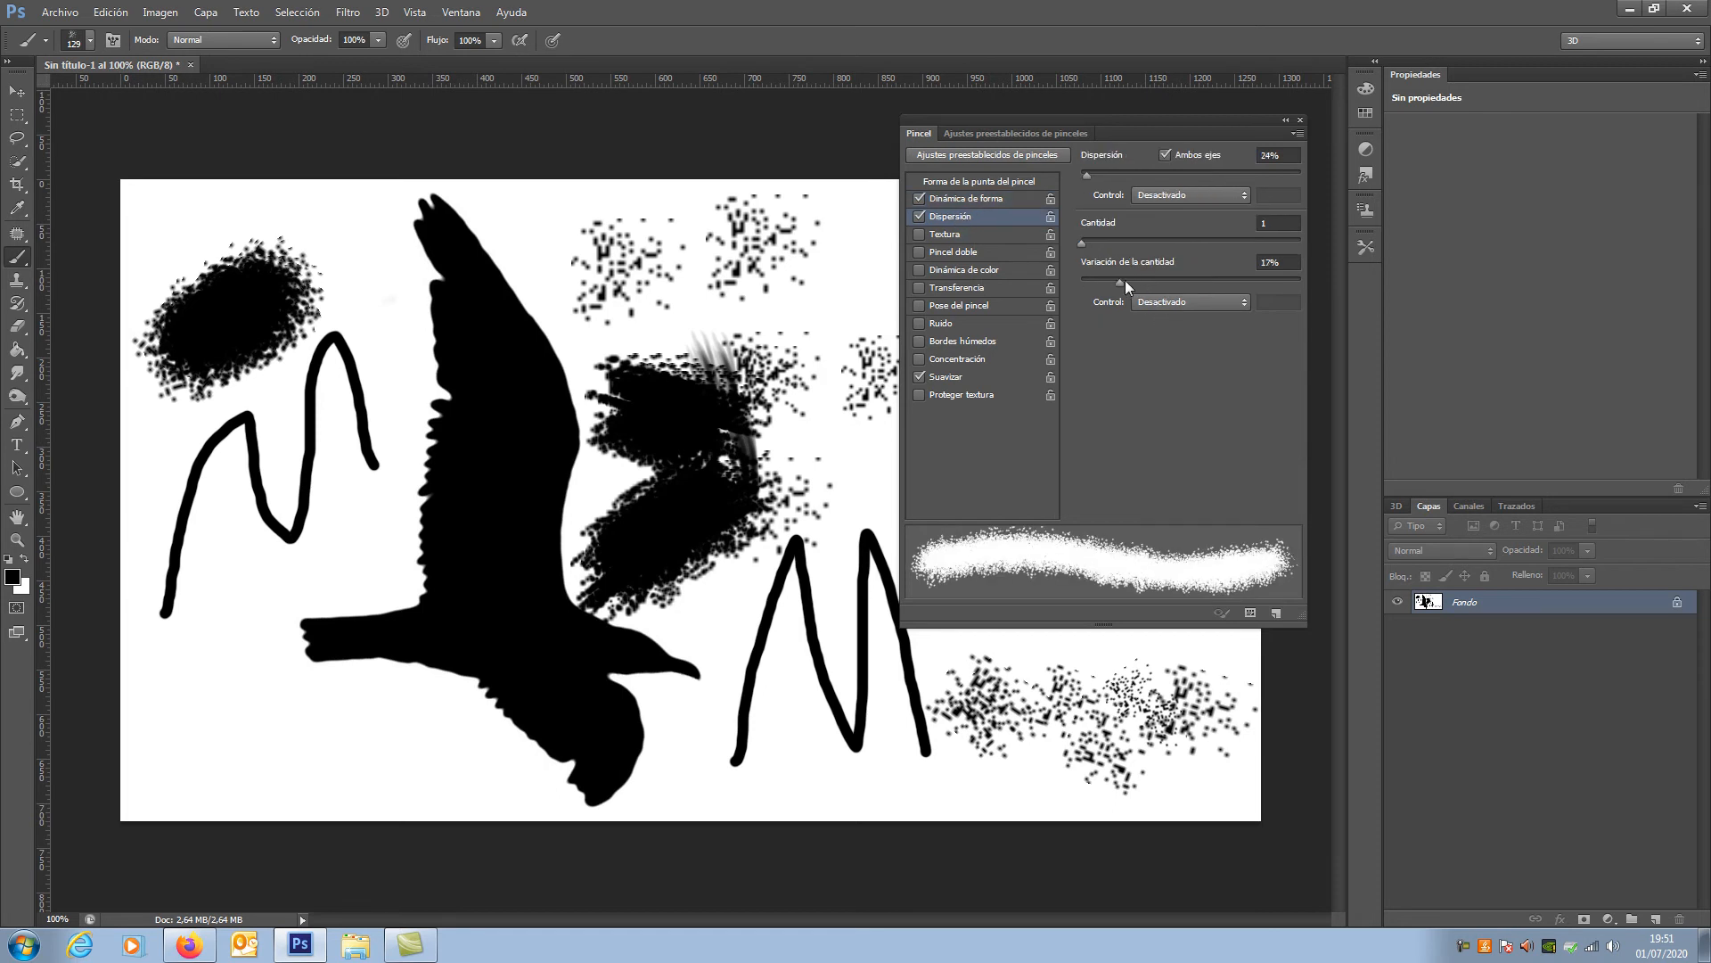
mouse_move(210, 713)
left_mouse_down()
mouse_move(251, 673)
mouse_move(361, 459)
mouse_move(392, 308)
left_mouse_up()
mouse_move(538, 245)
left_mouse_down()
mouse_move(677, 254)
mouse_move(749, 303)
left_mouse_up()
left_click(824, 477)
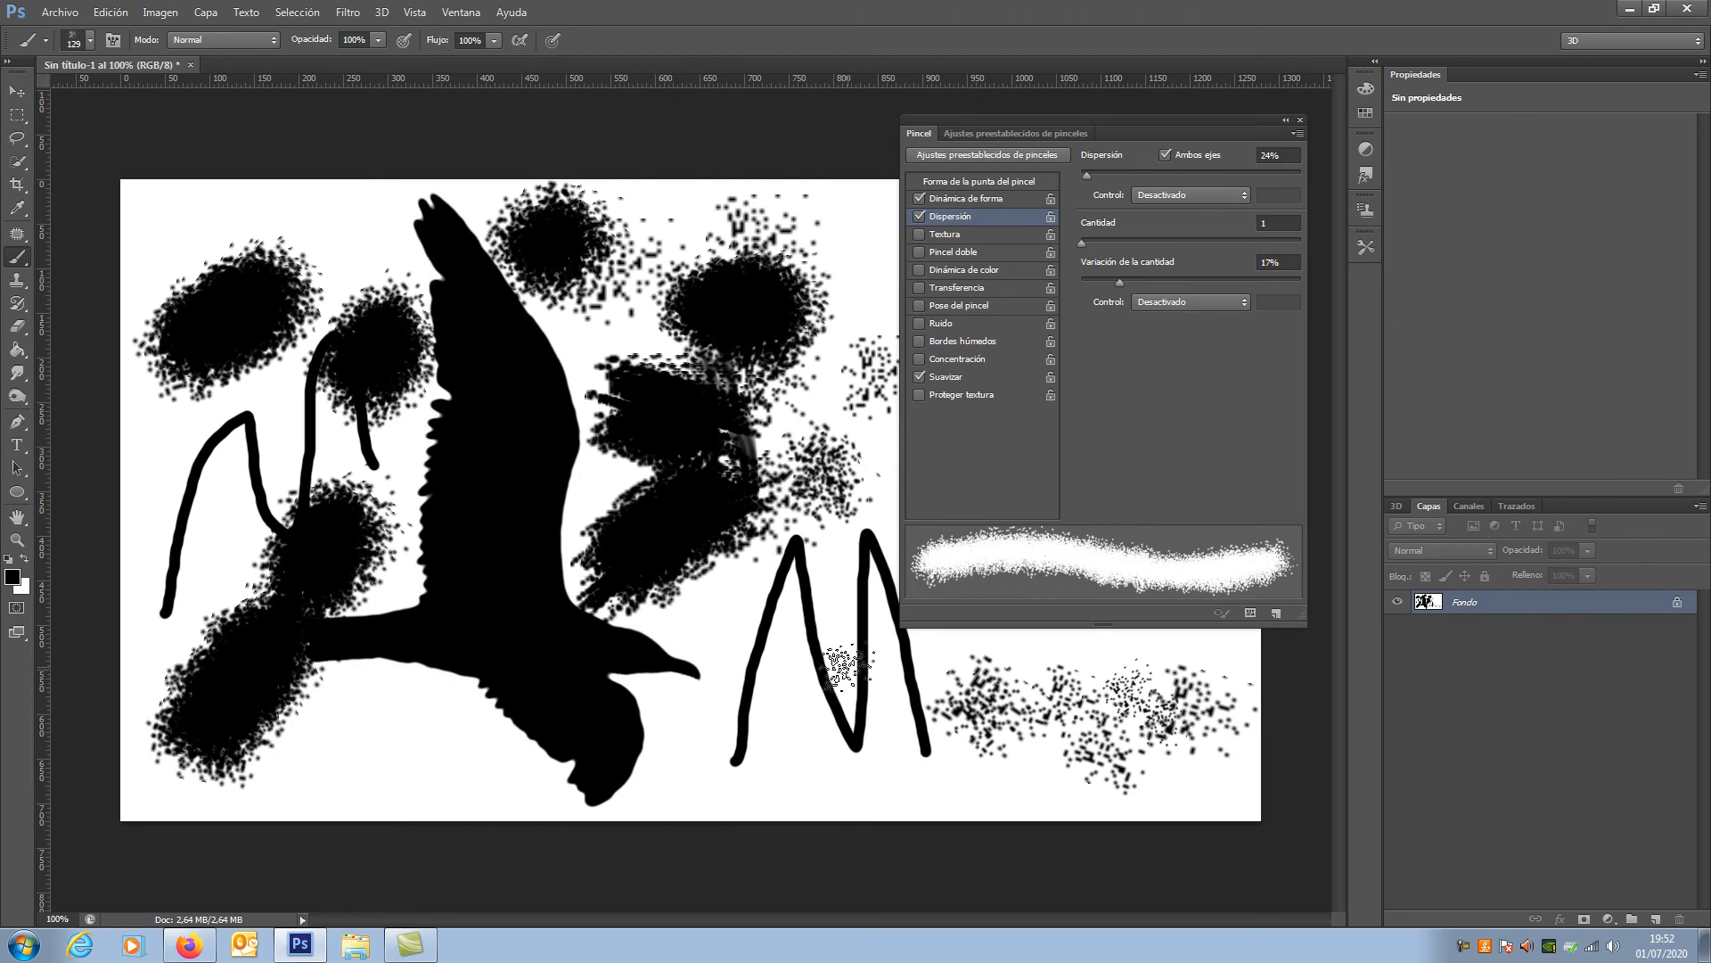
left_click(680, 762)
left_click(785, 770)
left_click_drag(705, 726, 981, 731)
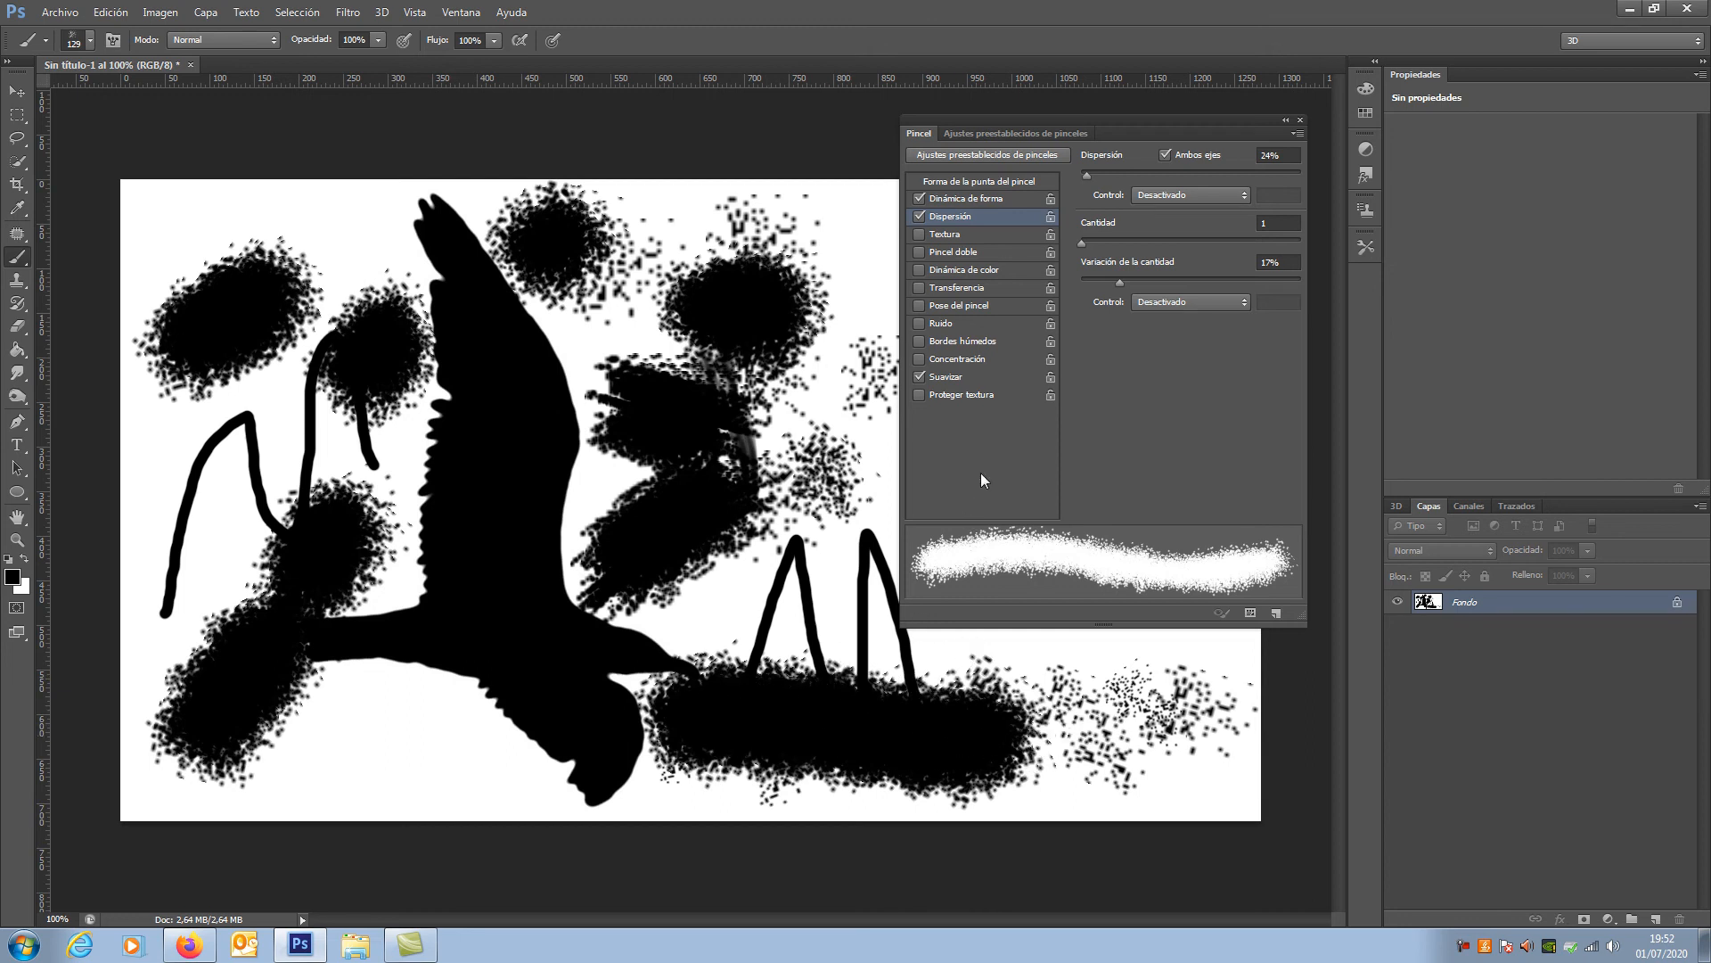
Step: Set the scatter to 703% and fill the whole canvas with the black foreground colour
left_click_drag(1096, 178, 1236, 173)
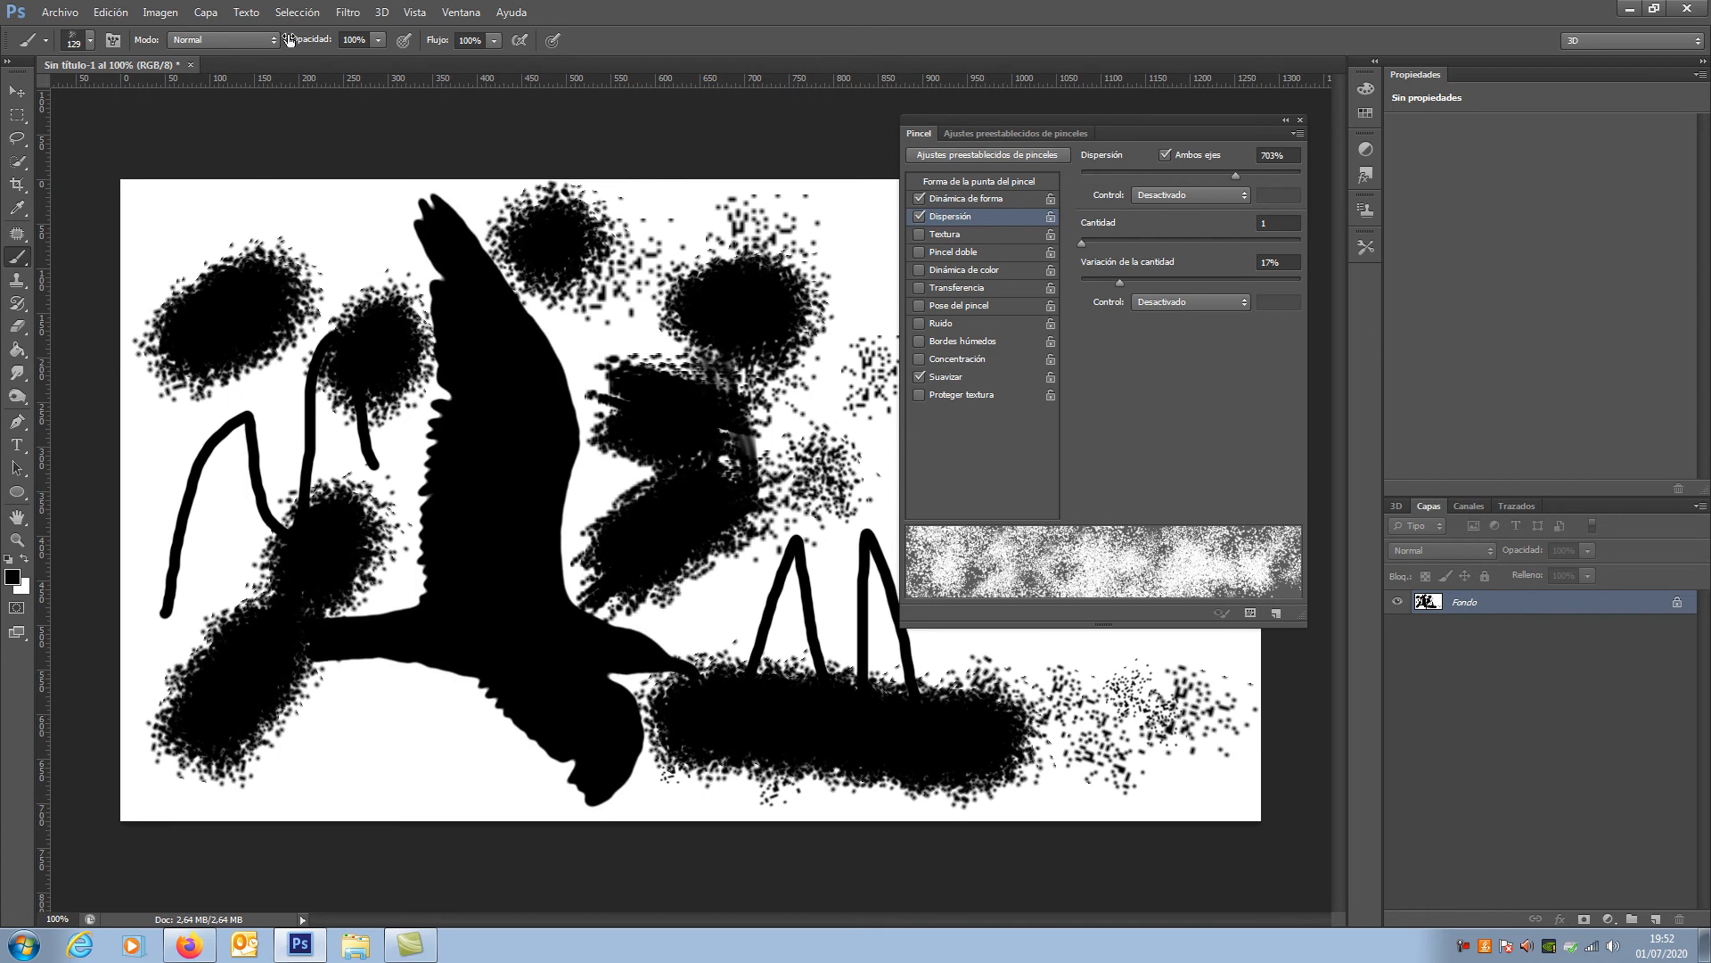
left_click(113, 12)
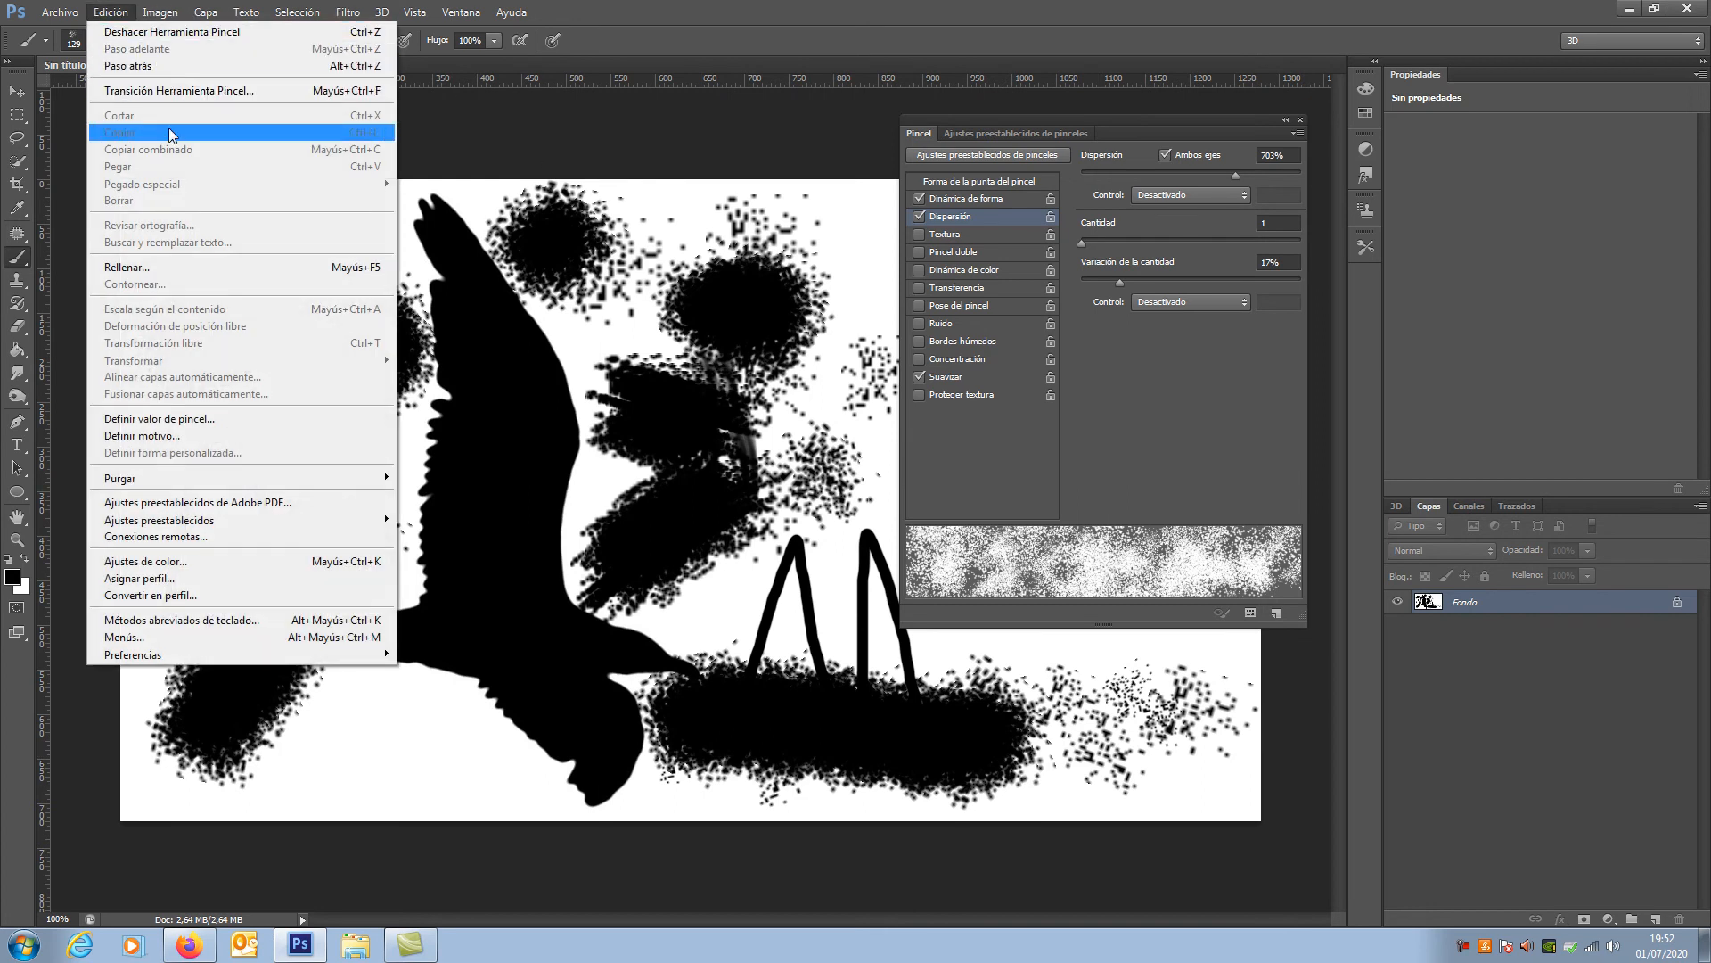
left_click(175, 267)
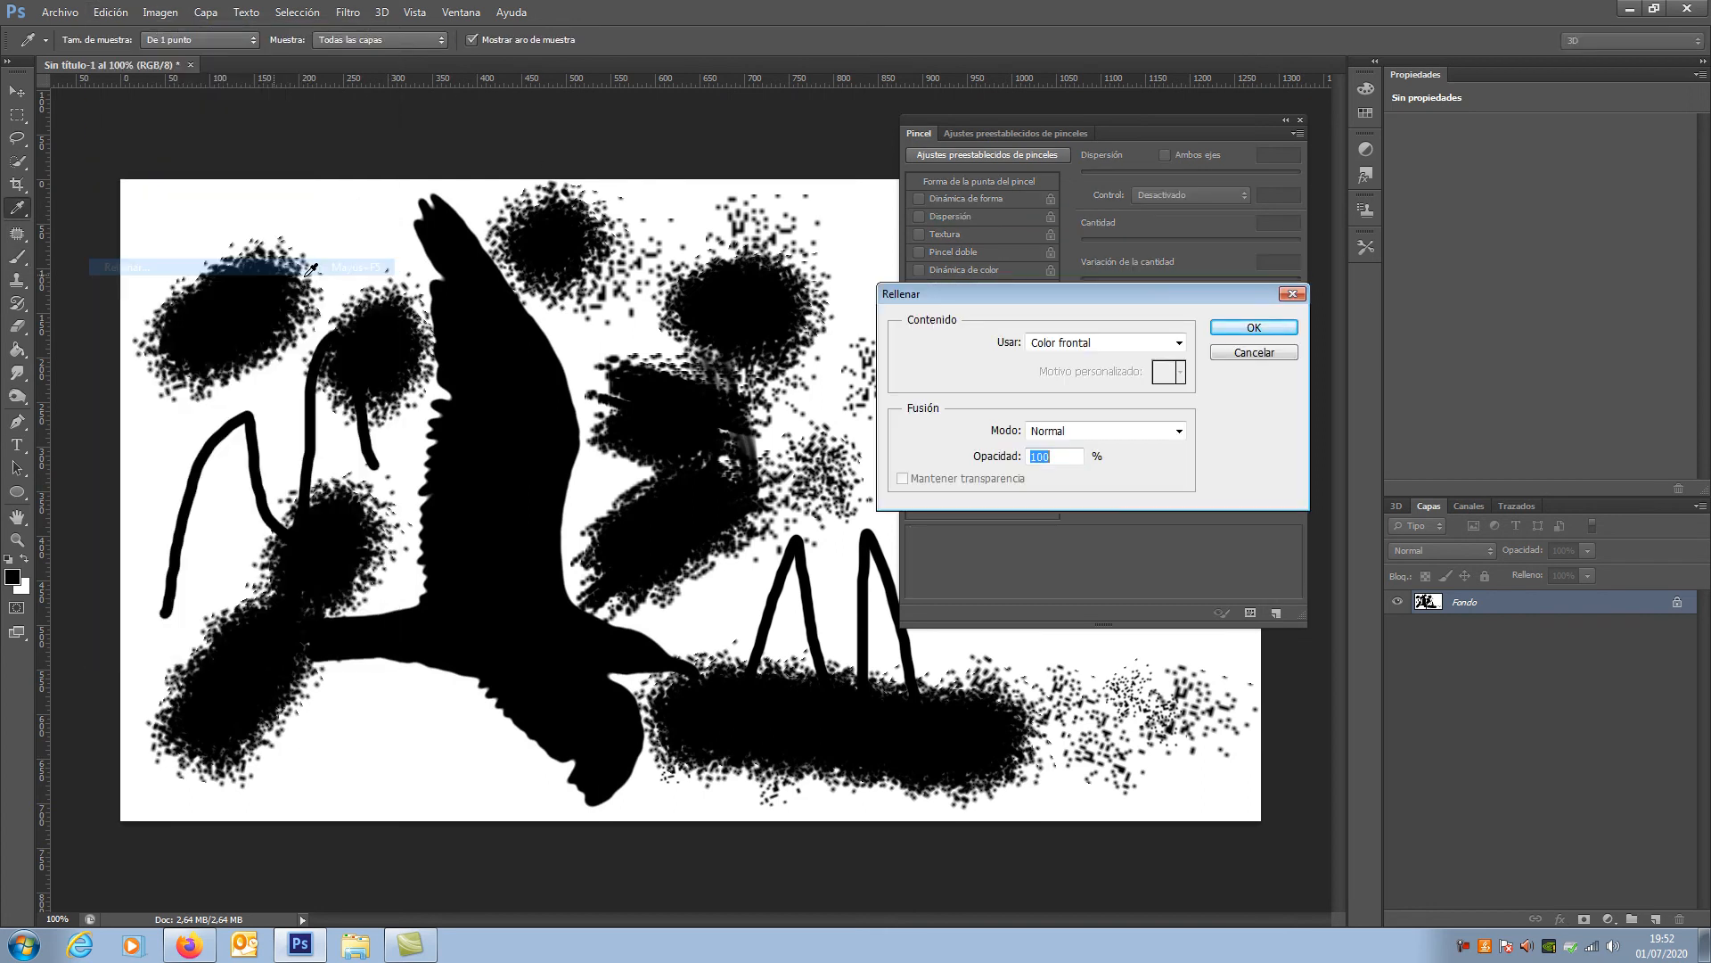
left_click(1233, 327)
key("b")
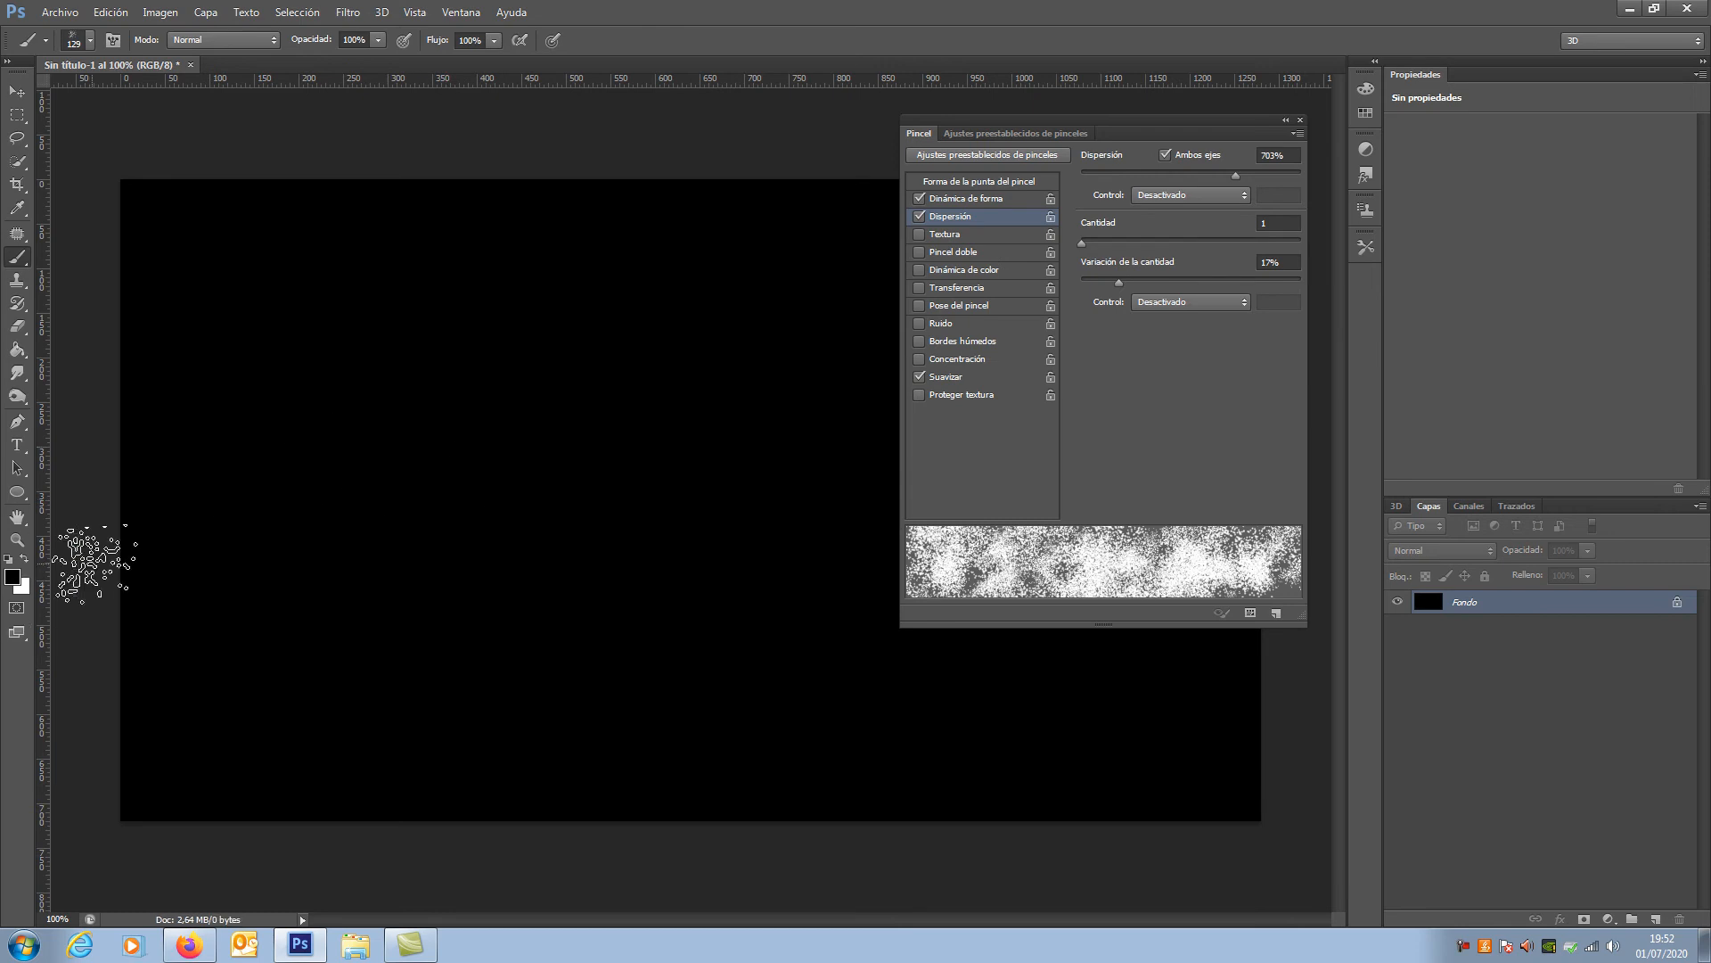
Step: Swap white to the foreground and paint widely scattered speckles across the upper left and centre of the black canvas
left_click(104, 12)
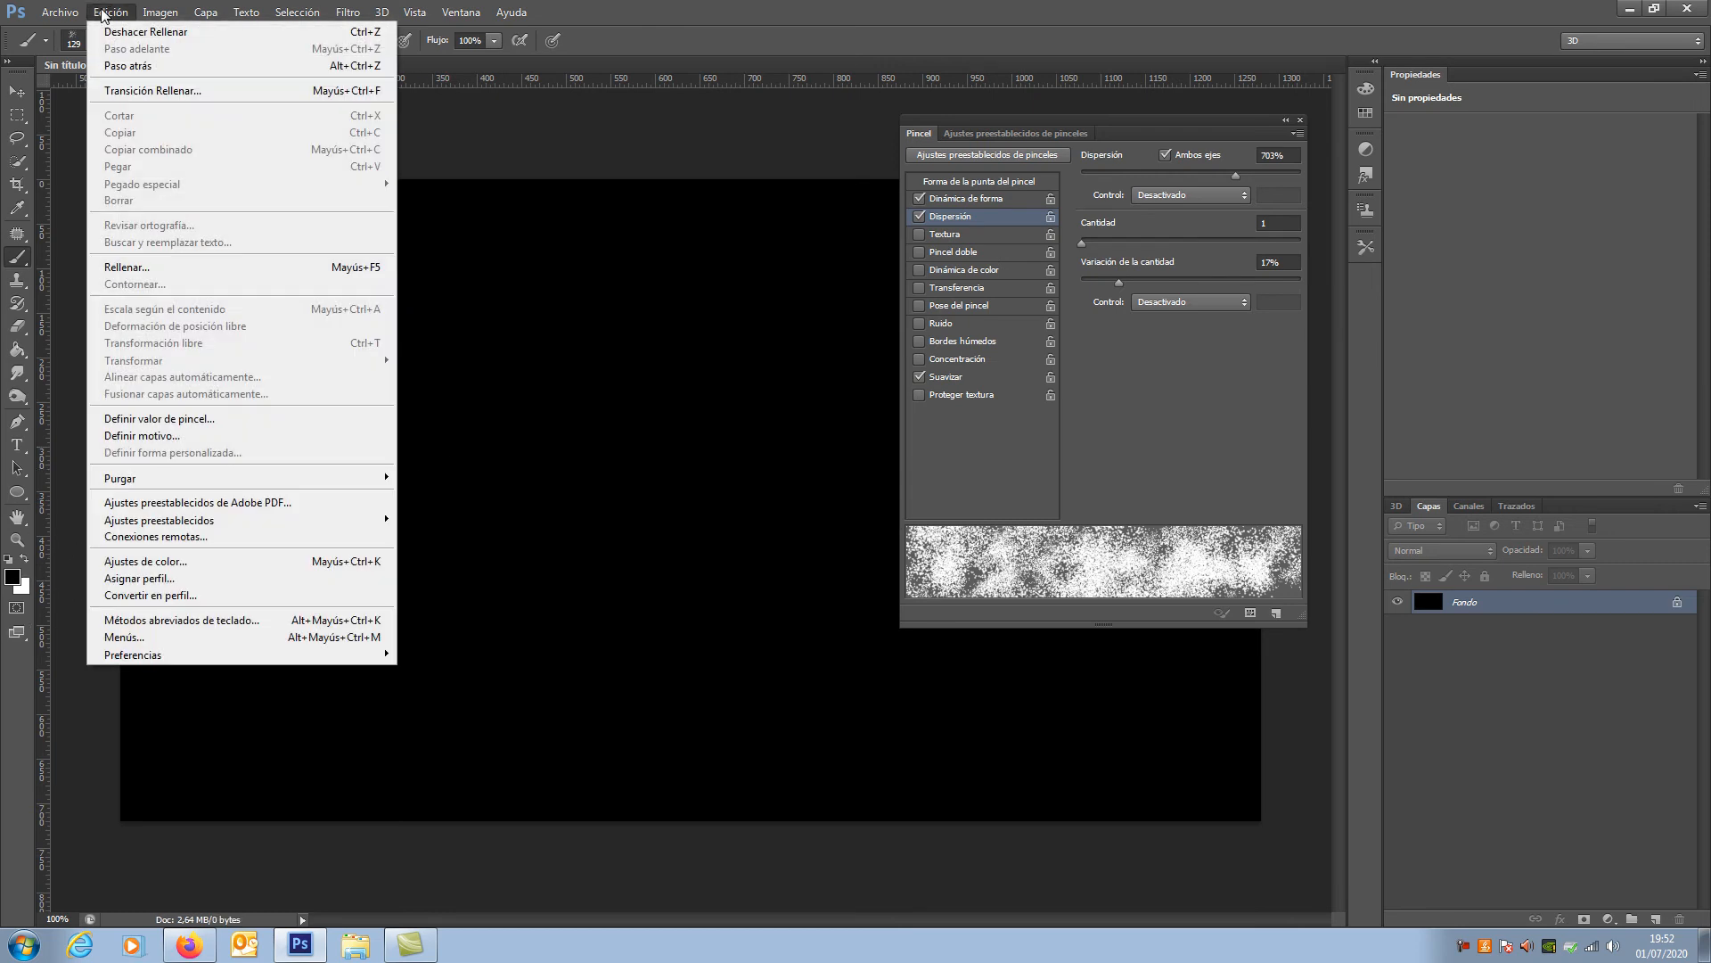
left_click(24, 559)
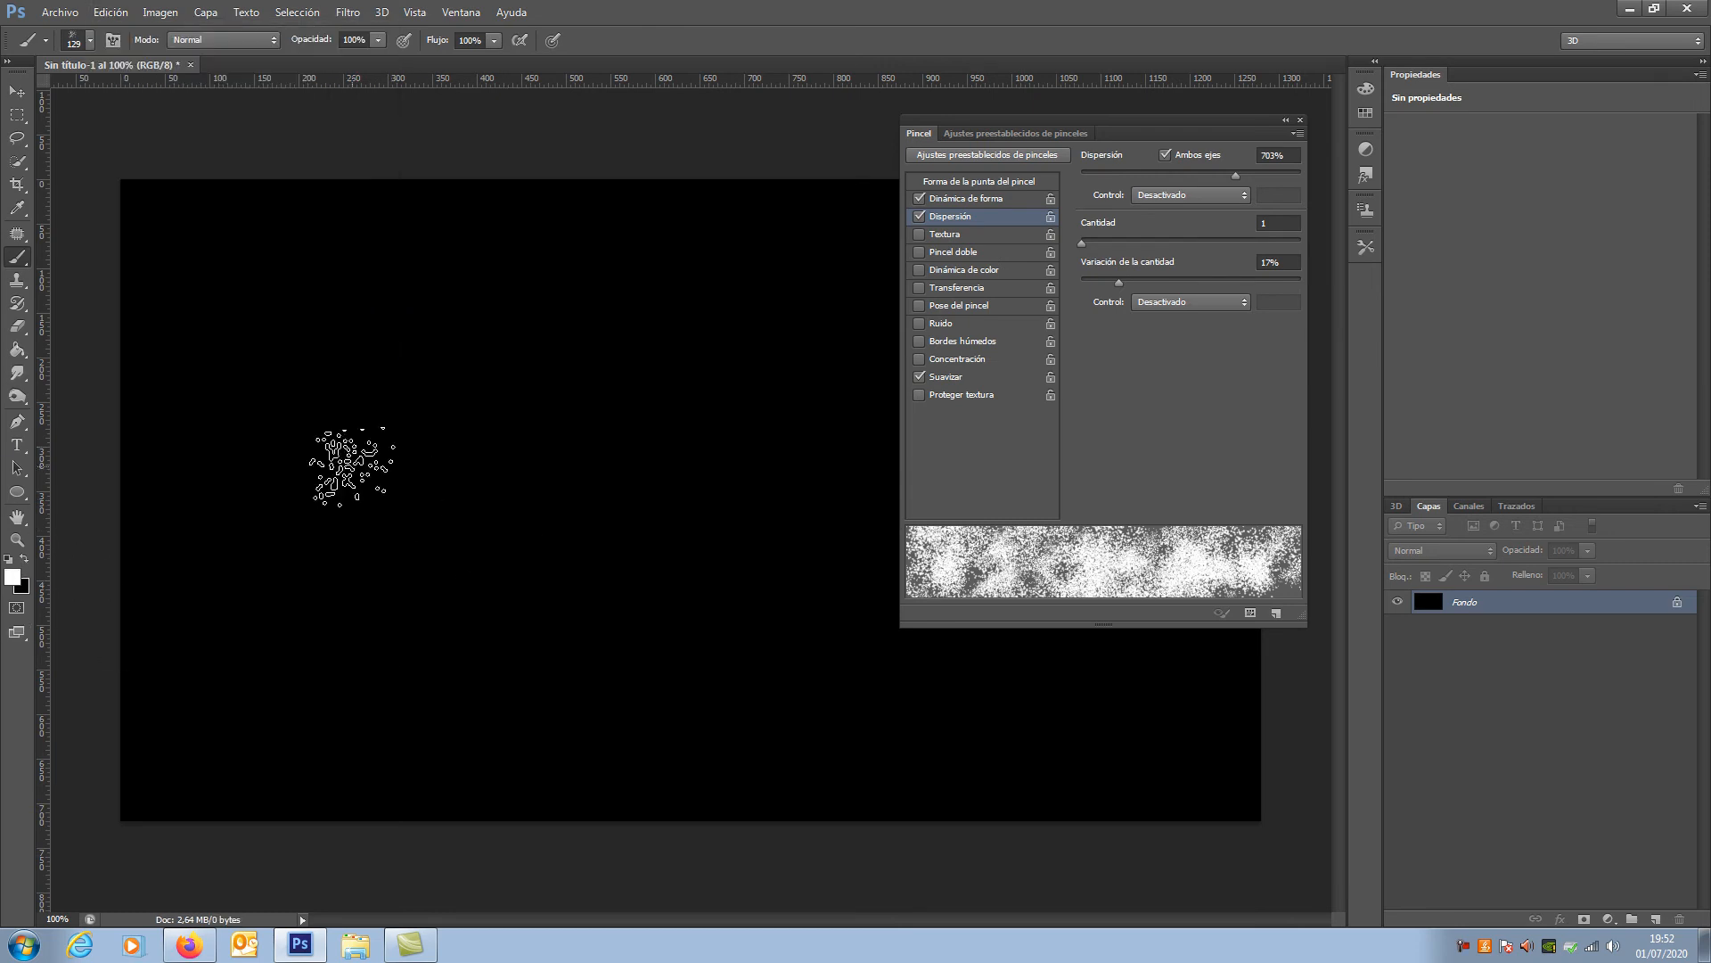
left_click_drag(240, 450, 343, 421)
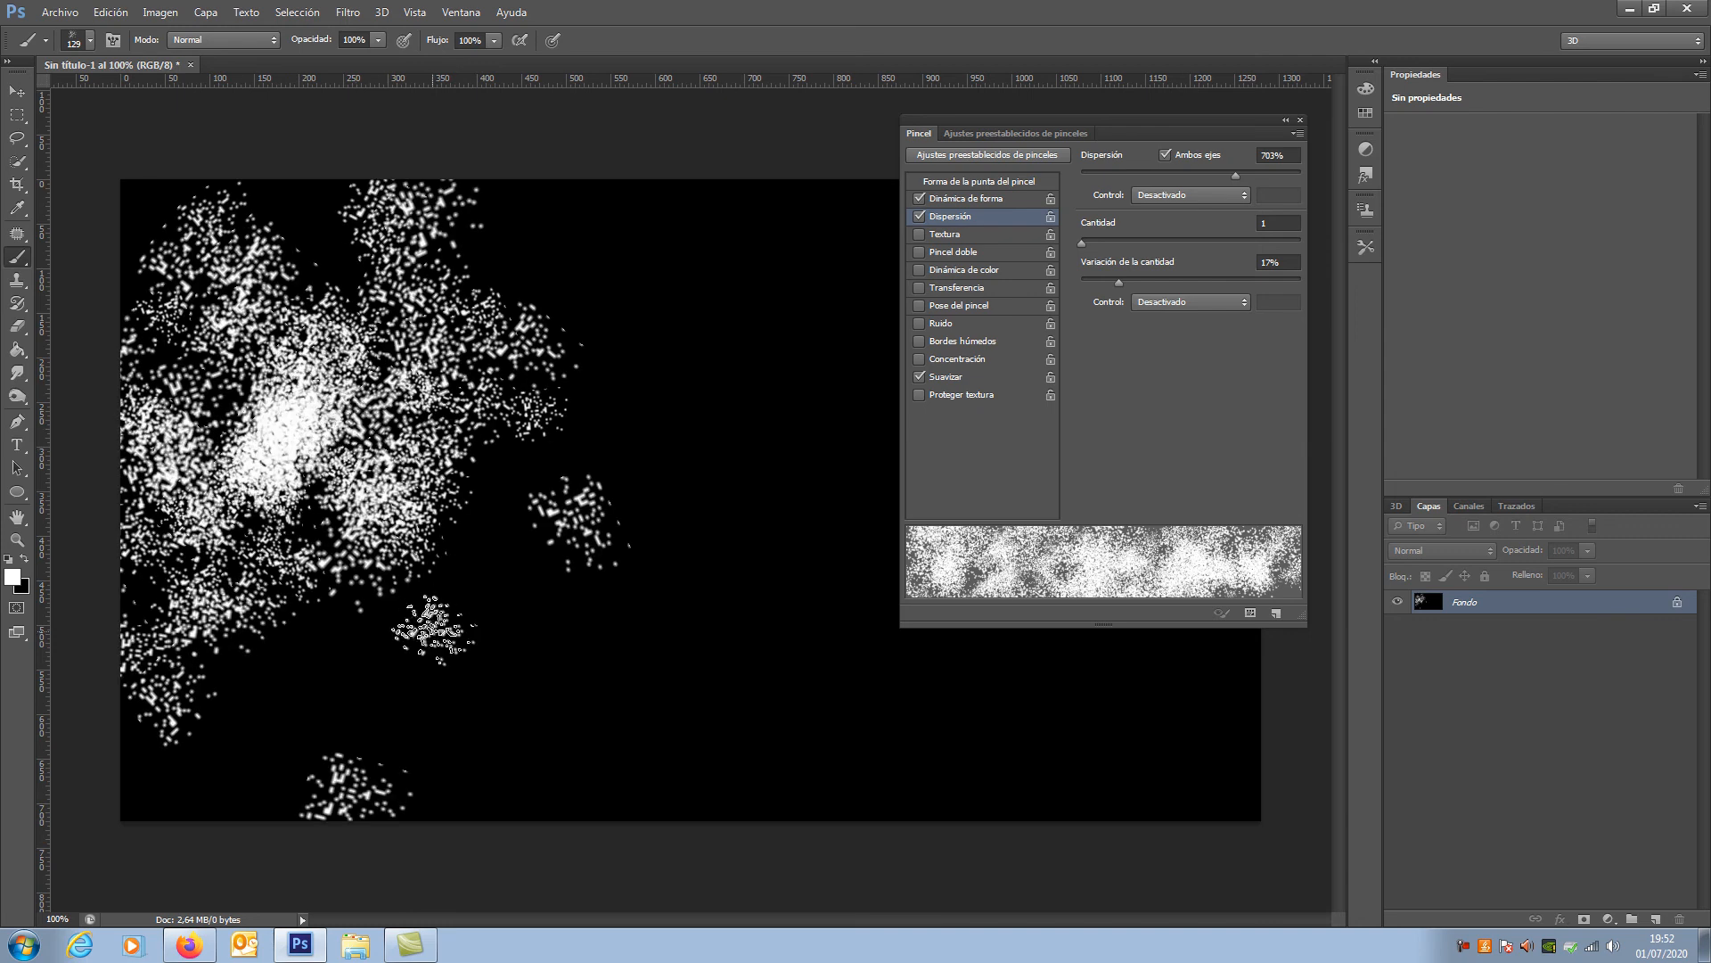
mouse_move(613, 283)
left_mouse_down()
mouse_move(570, 357)
mouse_move(692, 513)
left_mouse_up()
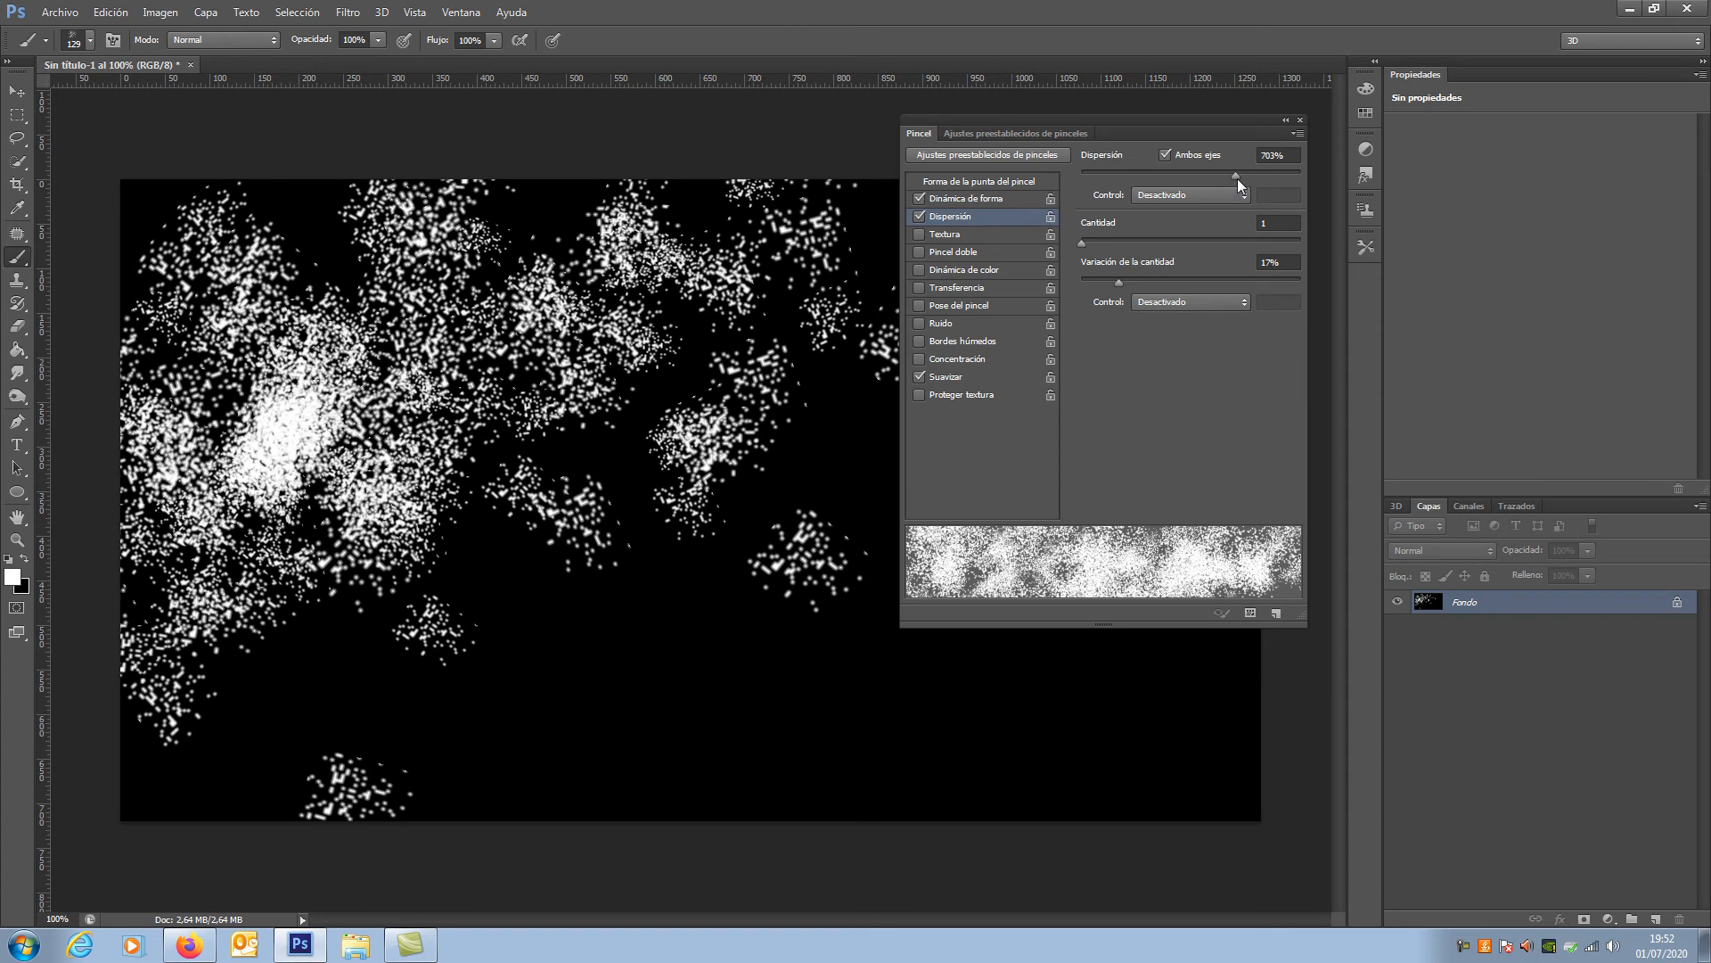
Step: Set the scatter to 496% and enable Textura and Dinámica de color for the brush
mouse_move(1232, 173)
left_mouse_down()
mouse_move(1151, 184)
mouse_move(1190, 174)
left_mouse_up()
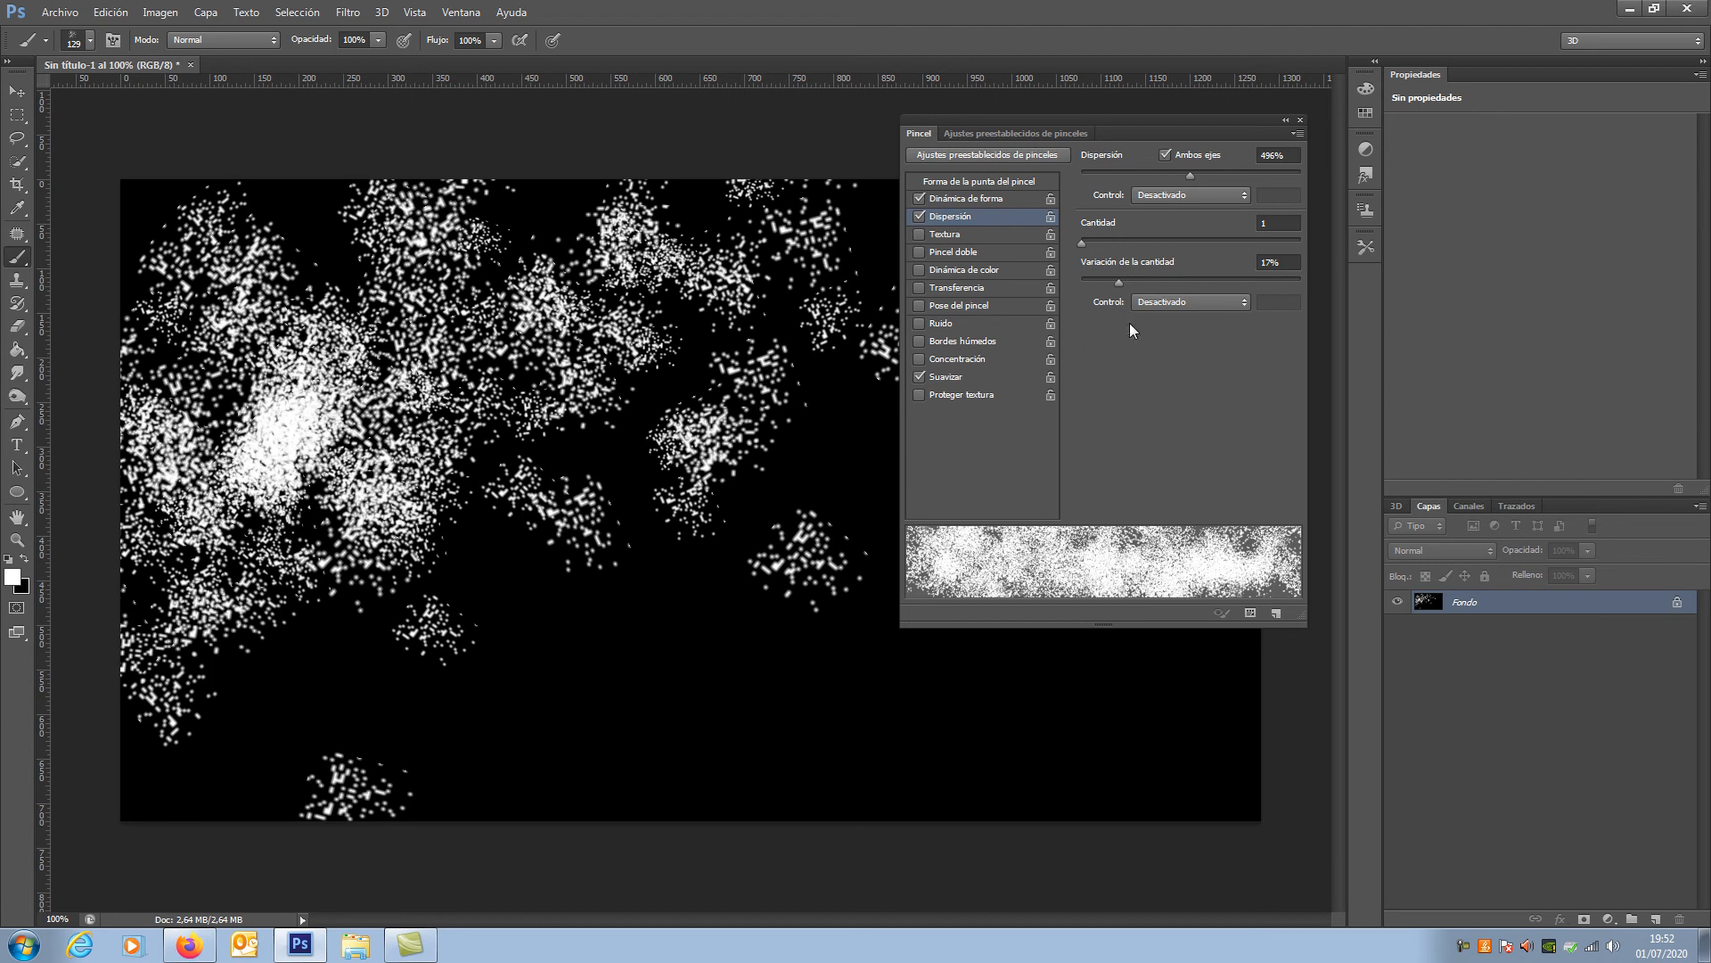
left_click(938, 235)
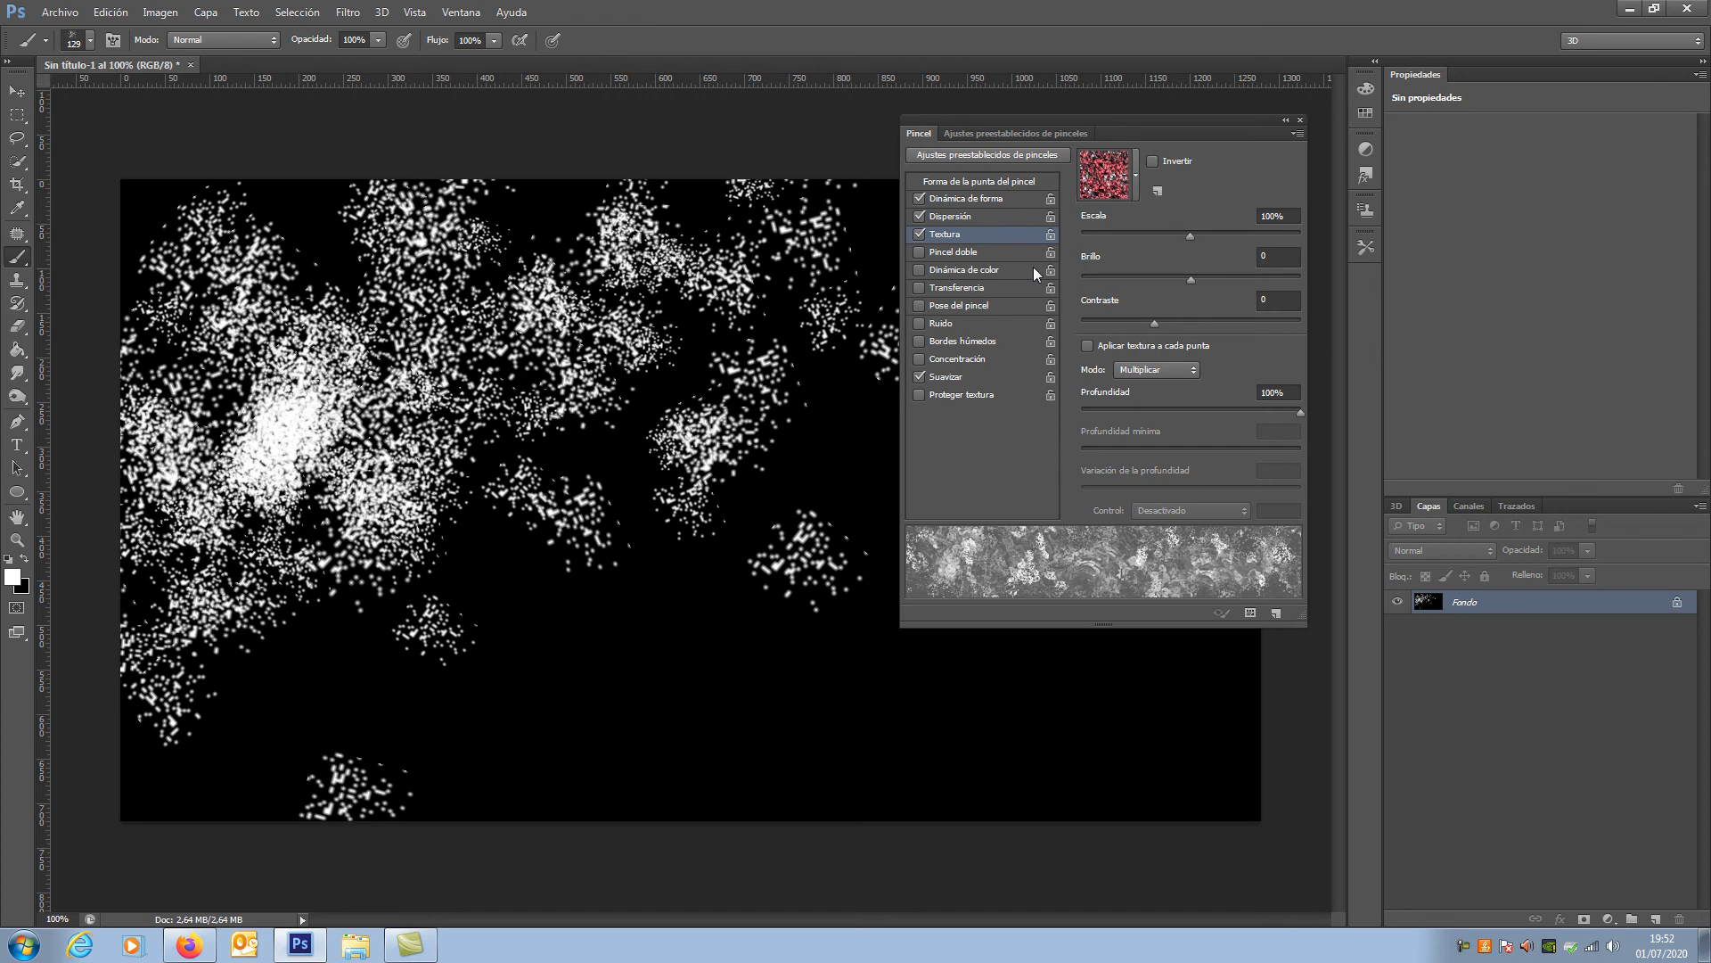
left_click(958, 270)
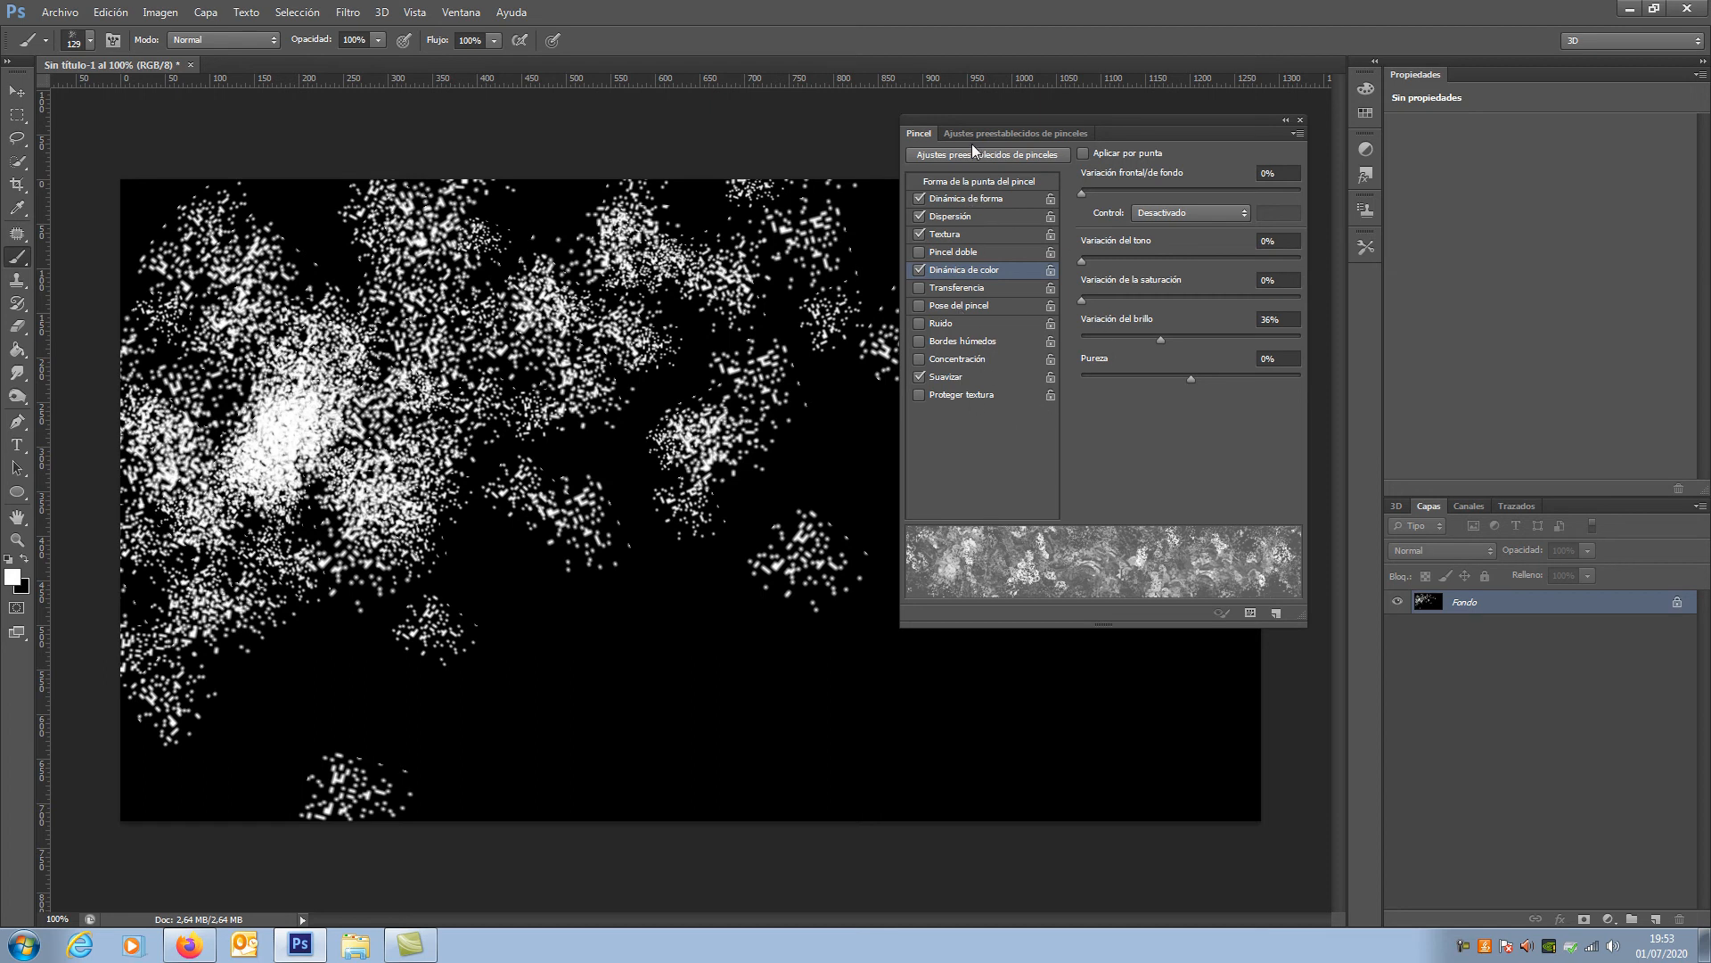
Step: Show the brush preset list and the brush naming dialog, cancelling it without saving a preset
left_click(992, 135)
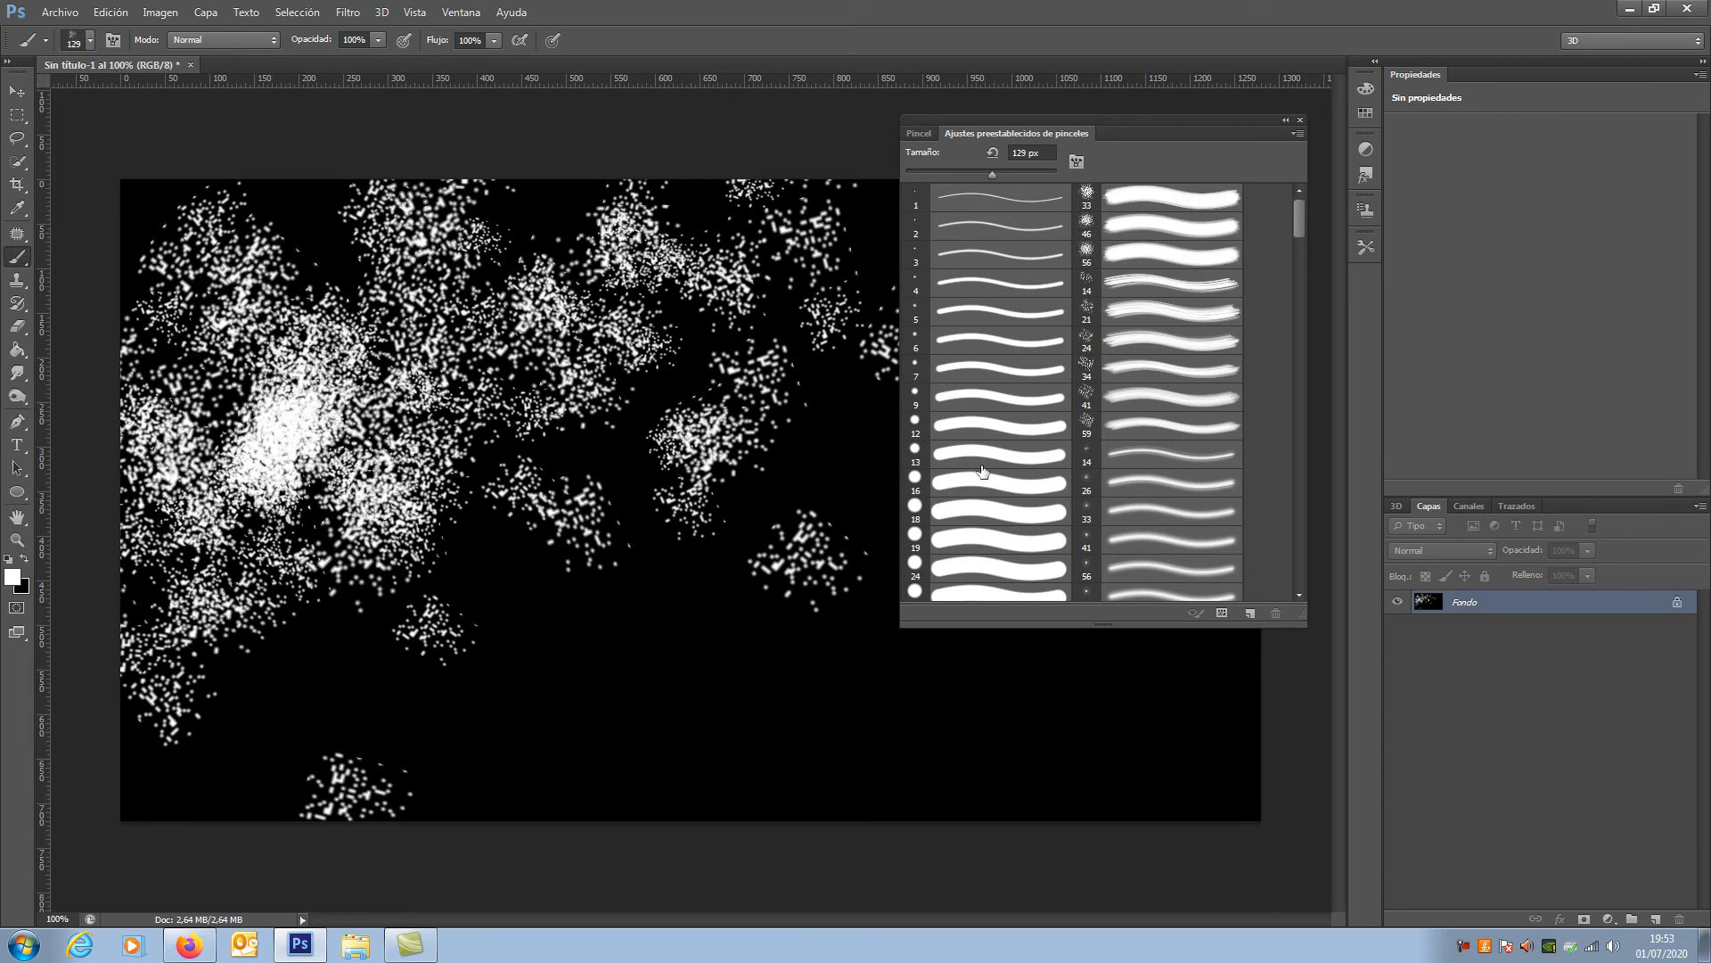
left_click(1154, 283)
left_click(1292, 214)
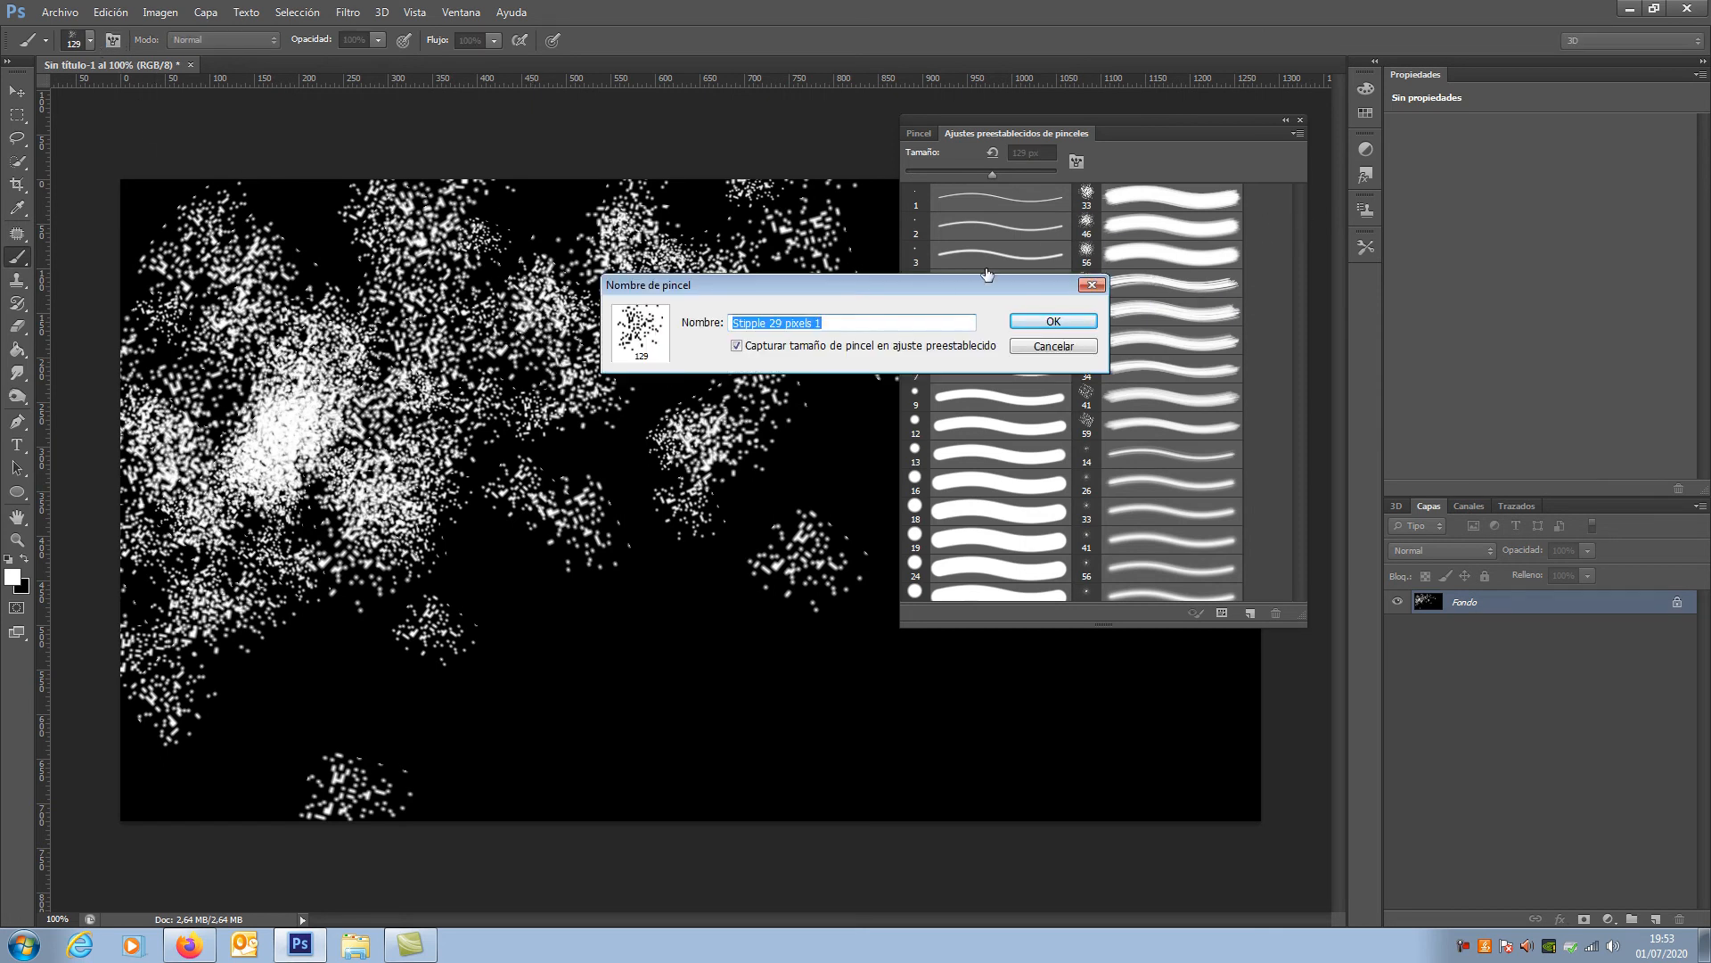
left_click(1048, 354)
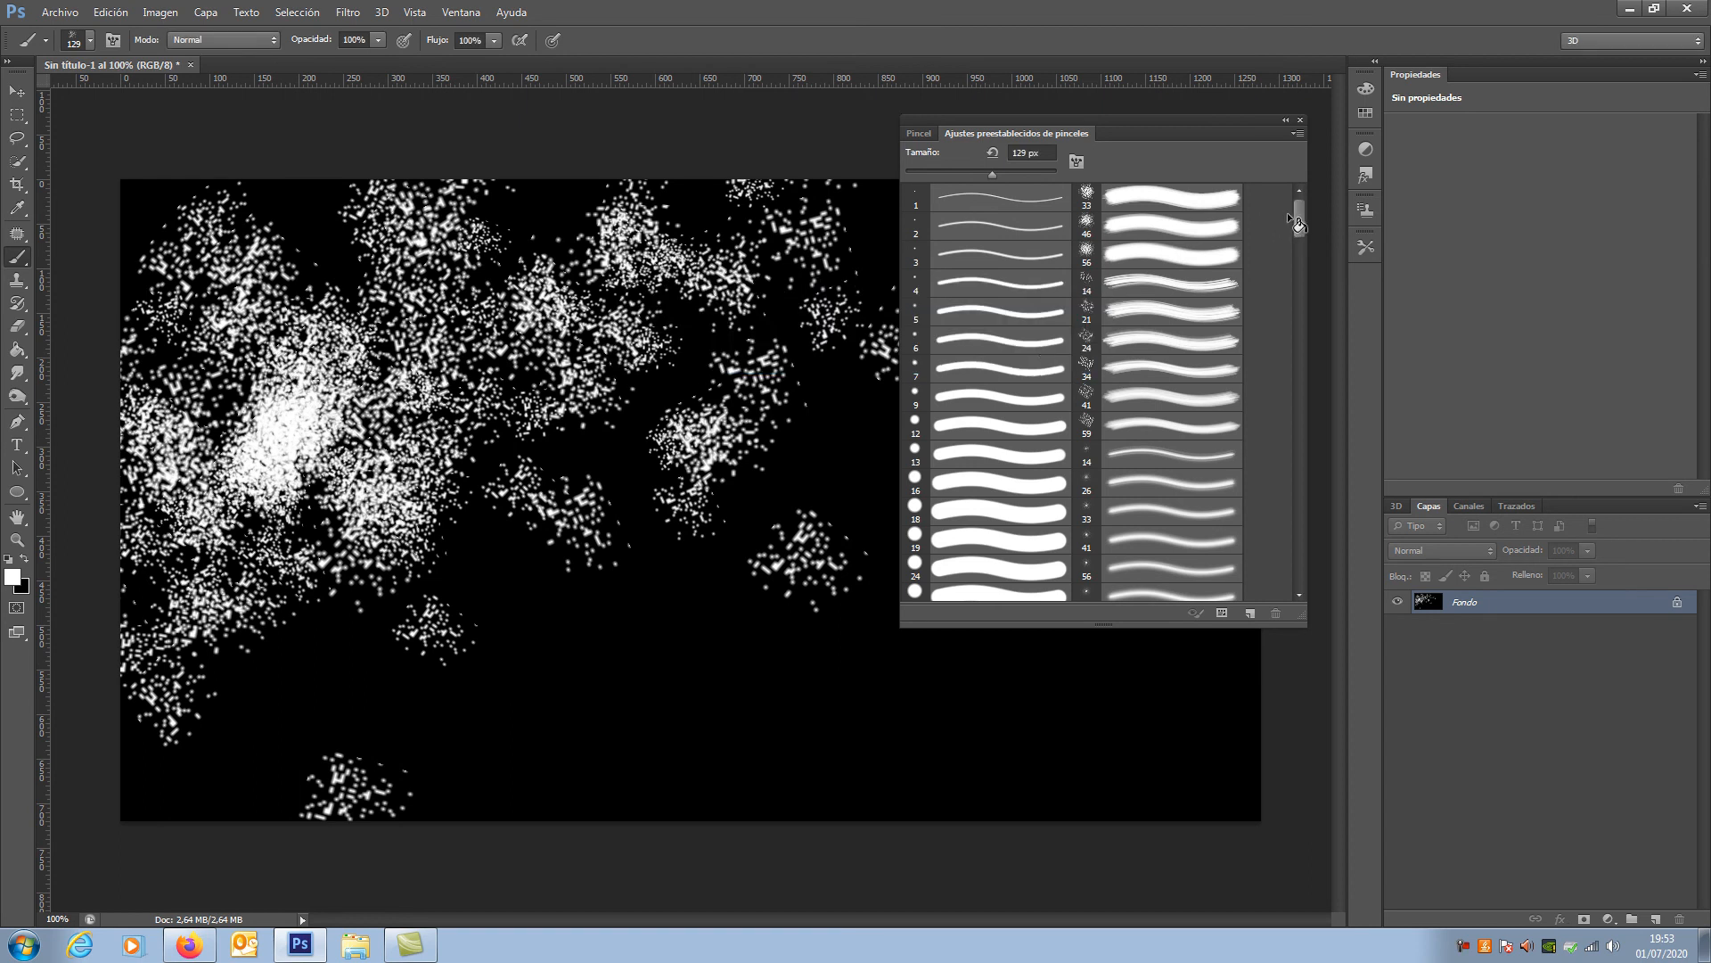
Step: Turn off shape dynamics, scattering, texture and colour dynamics, choose the hard round 19 px tip and close the Brush panel
left_click(919, 135)
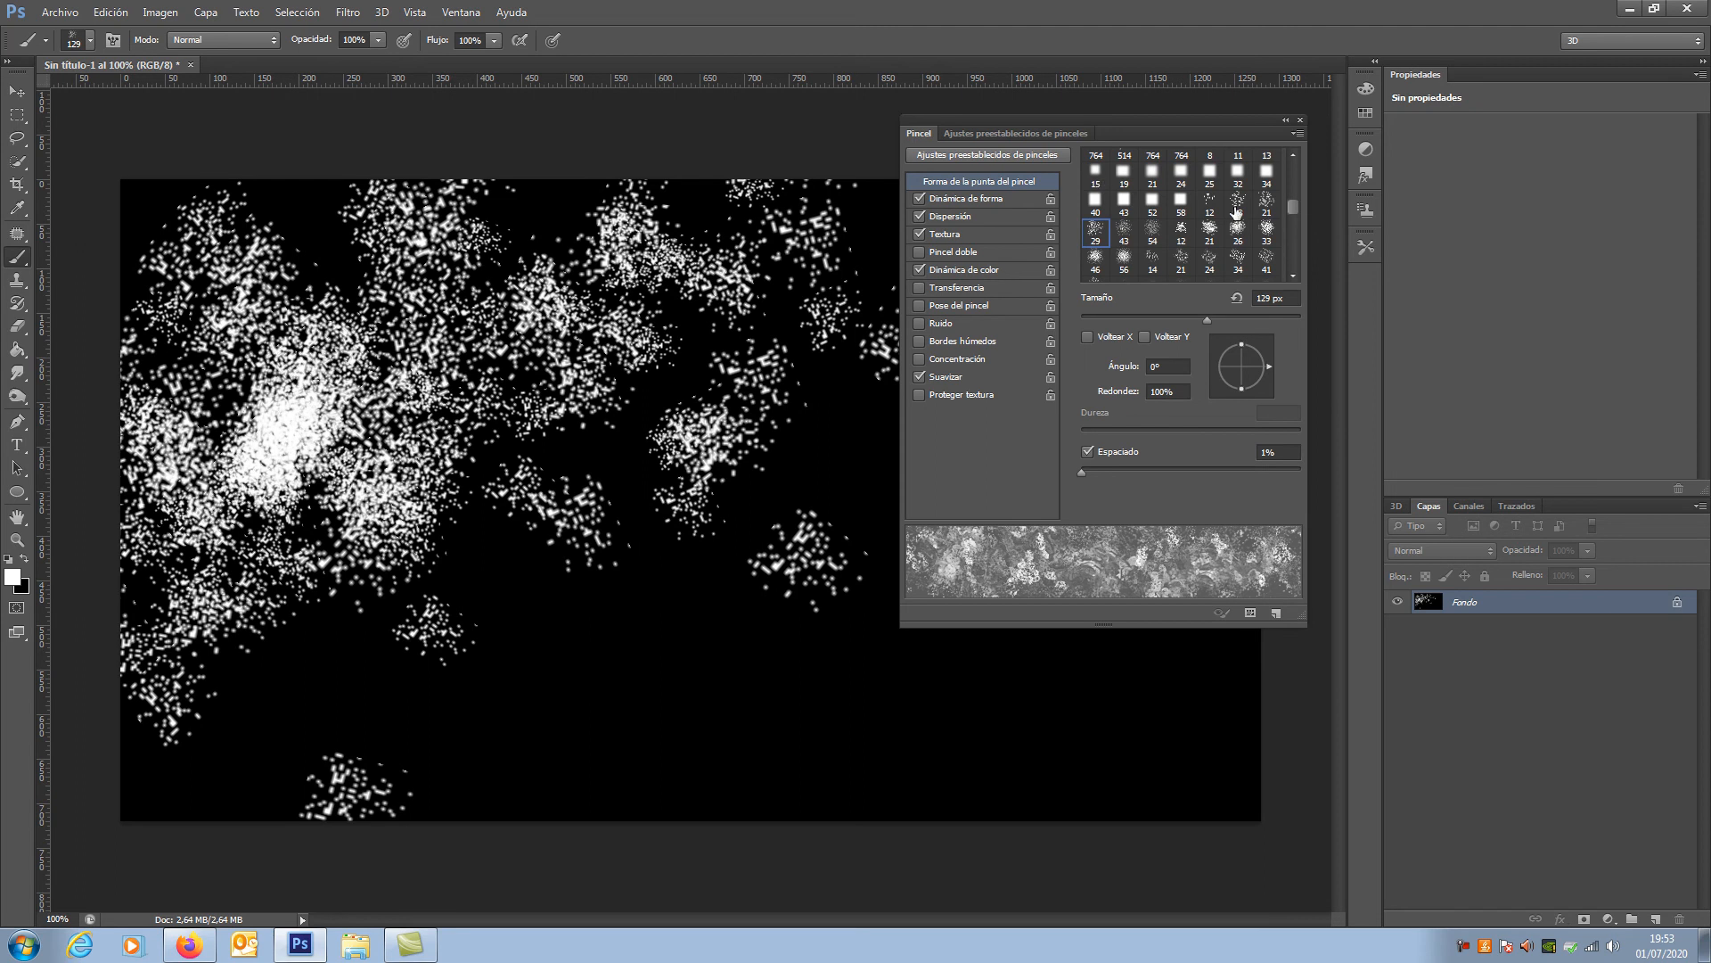
left_click(919, 234)
left_click(919, 216)
left_click(919, 198)
scroll(1299, 208, "up", 5)
left_click(1238, 178)
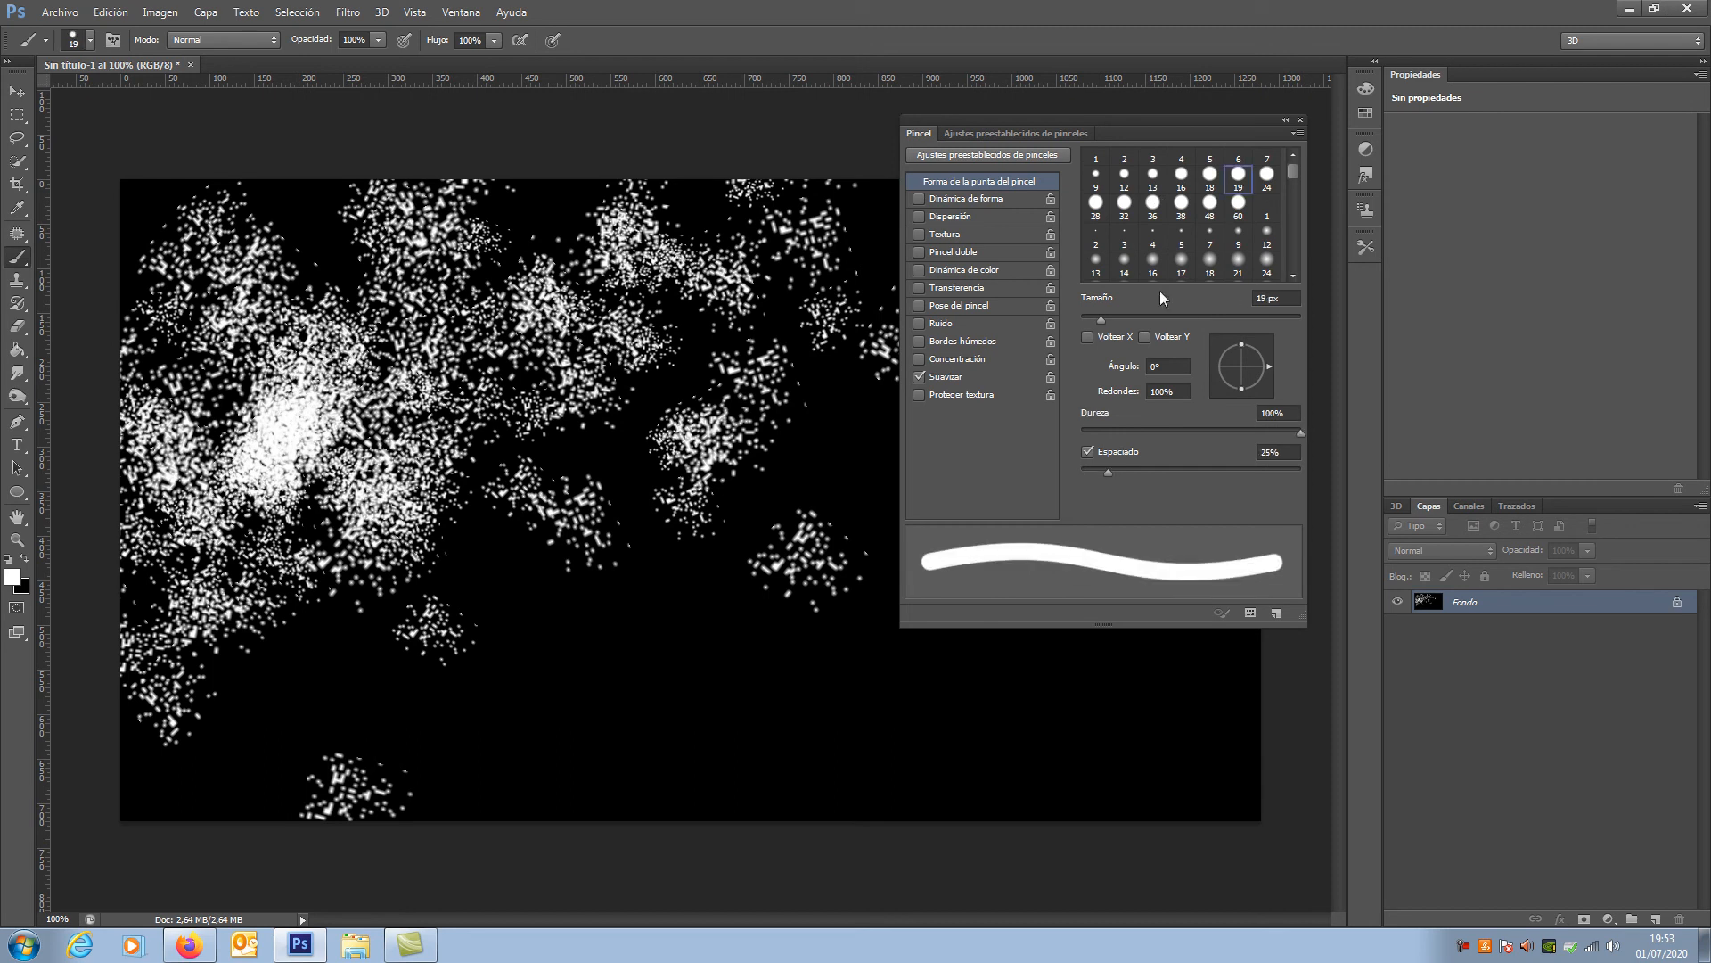
left_click(1301, 123)
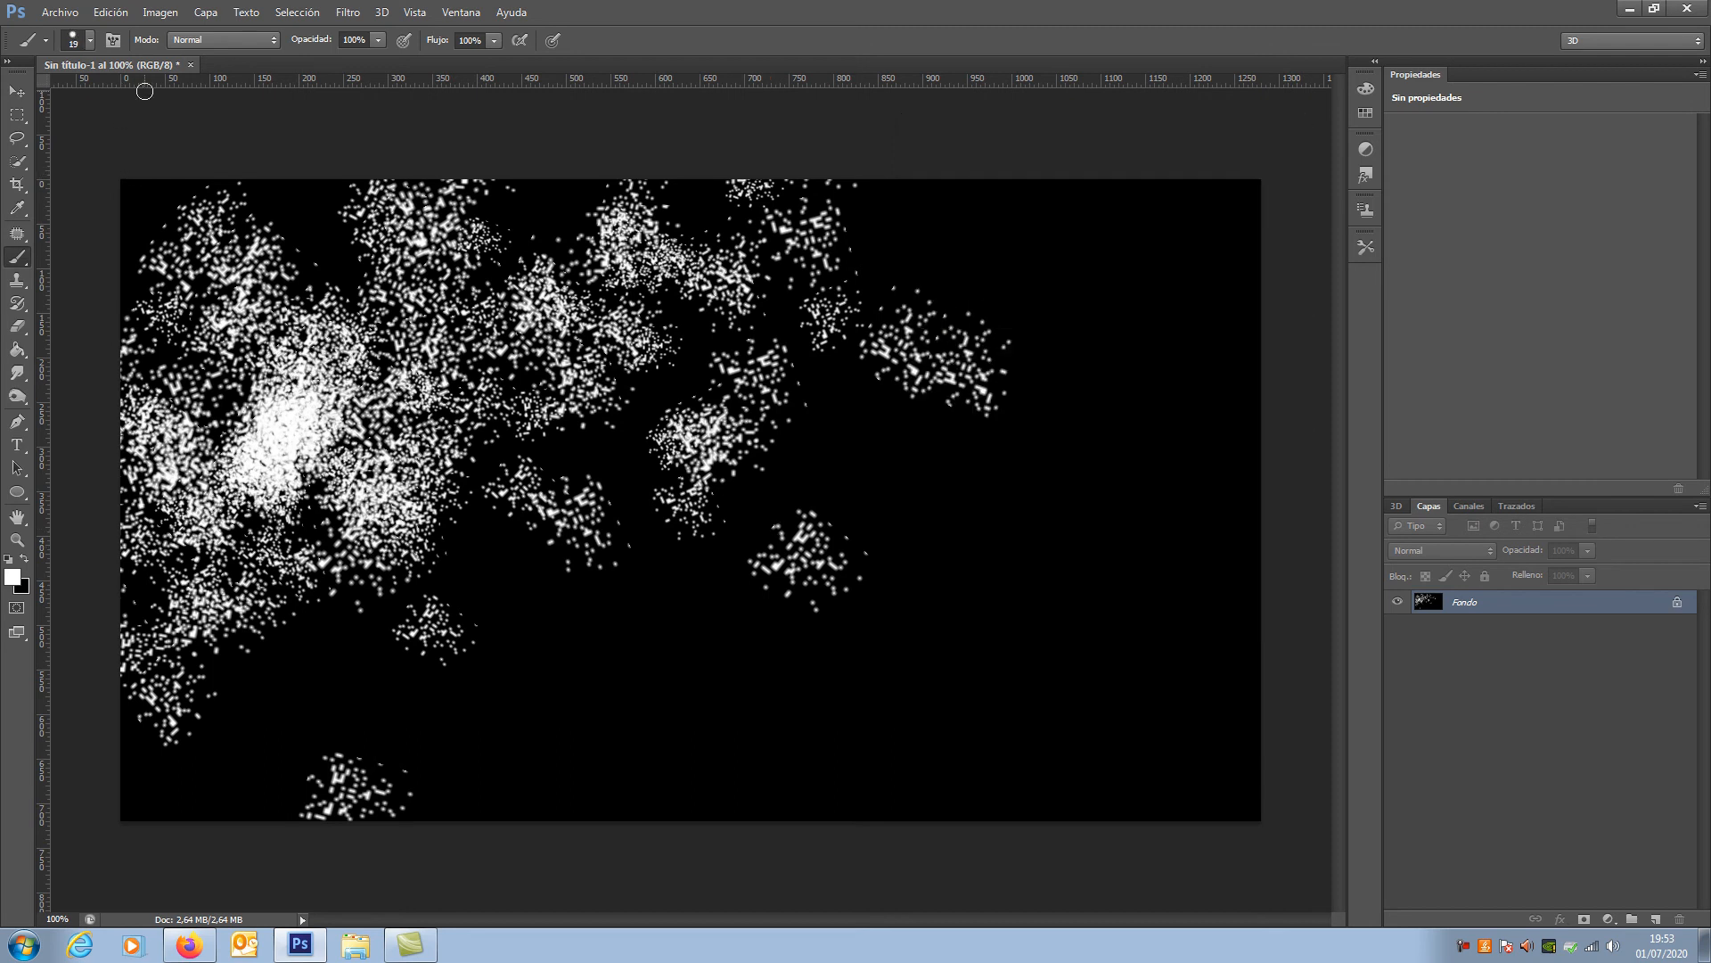
Step: Fill the canvas with the white foreground colour and swap black back to the foreground
left_click(112, 13)
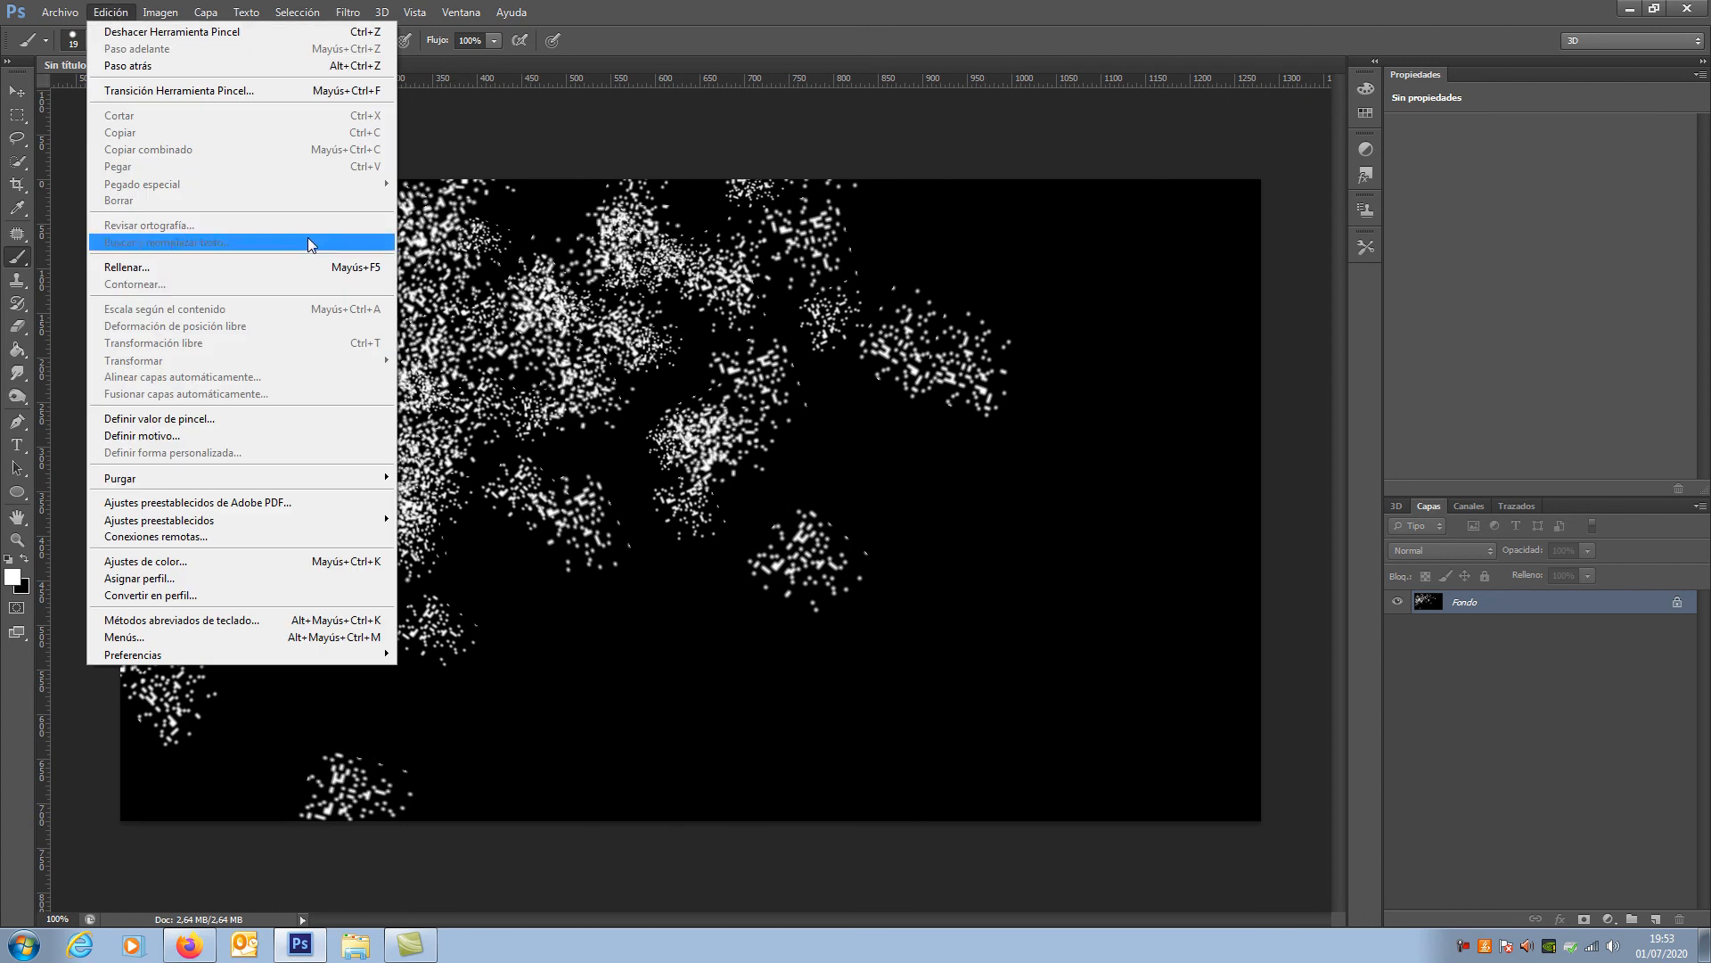
left_click(210, 268)
left_click(1235, 334)
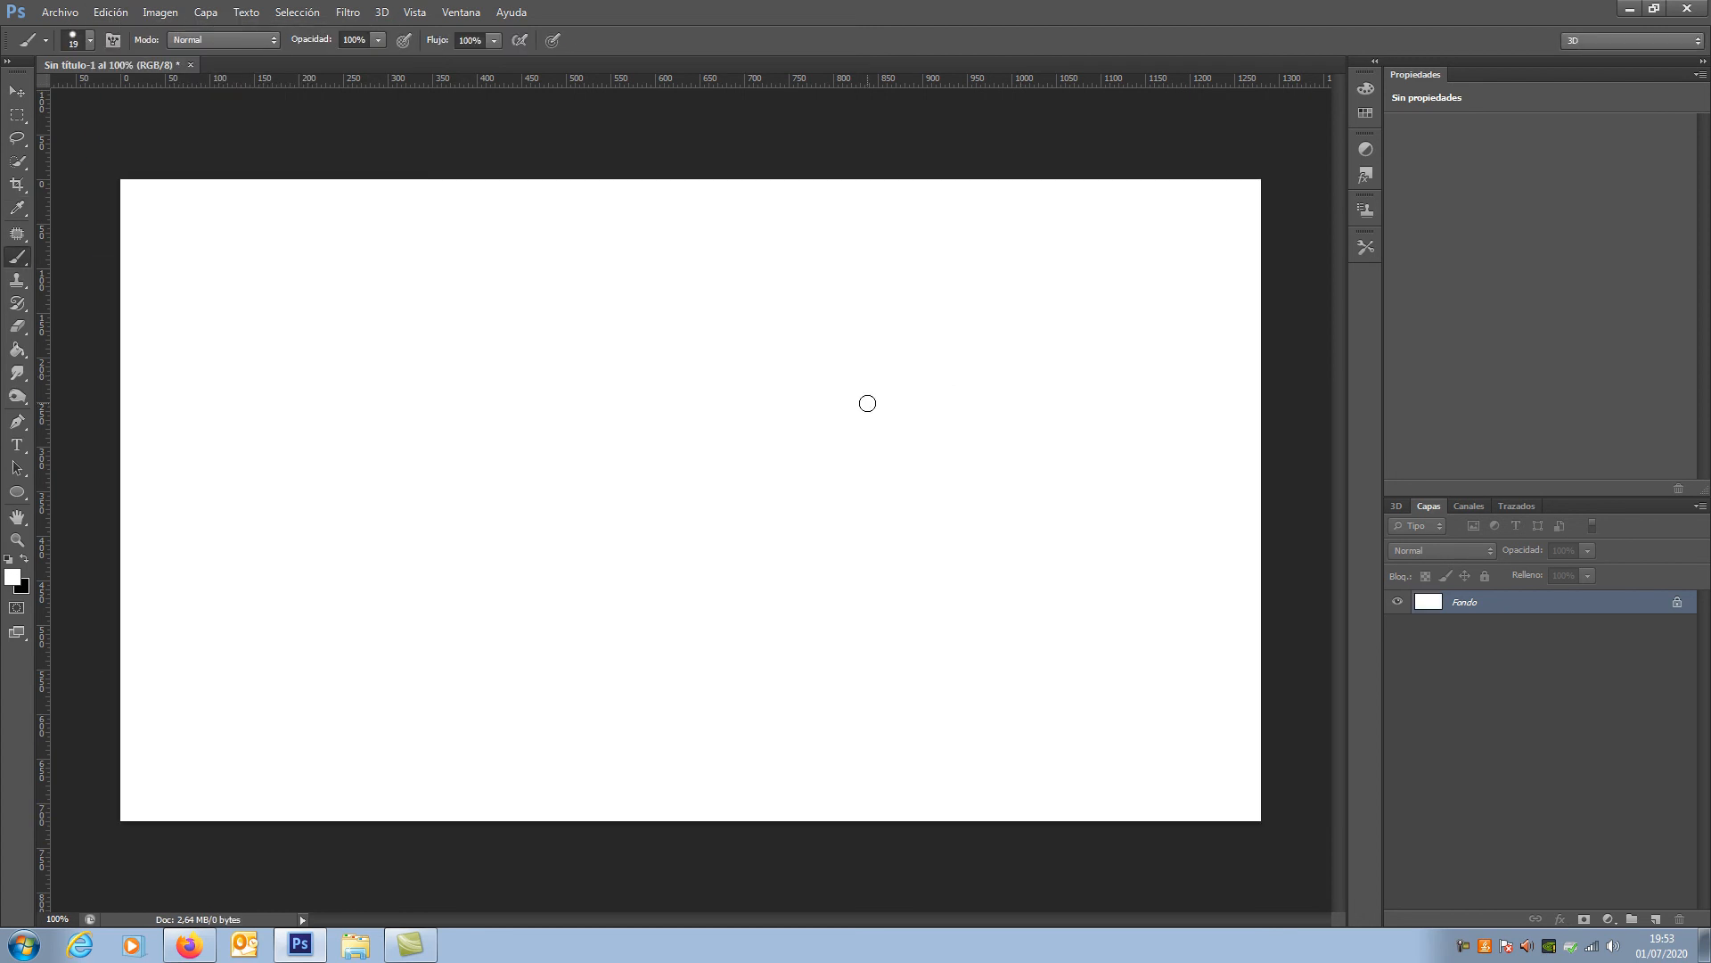
left_click(25, 559)
Step: Enlarge the brush to 165 px and switch its cursor repeatedly between the size outline and the precise crosshair
left_click_drag(579, 449, 645, 452)
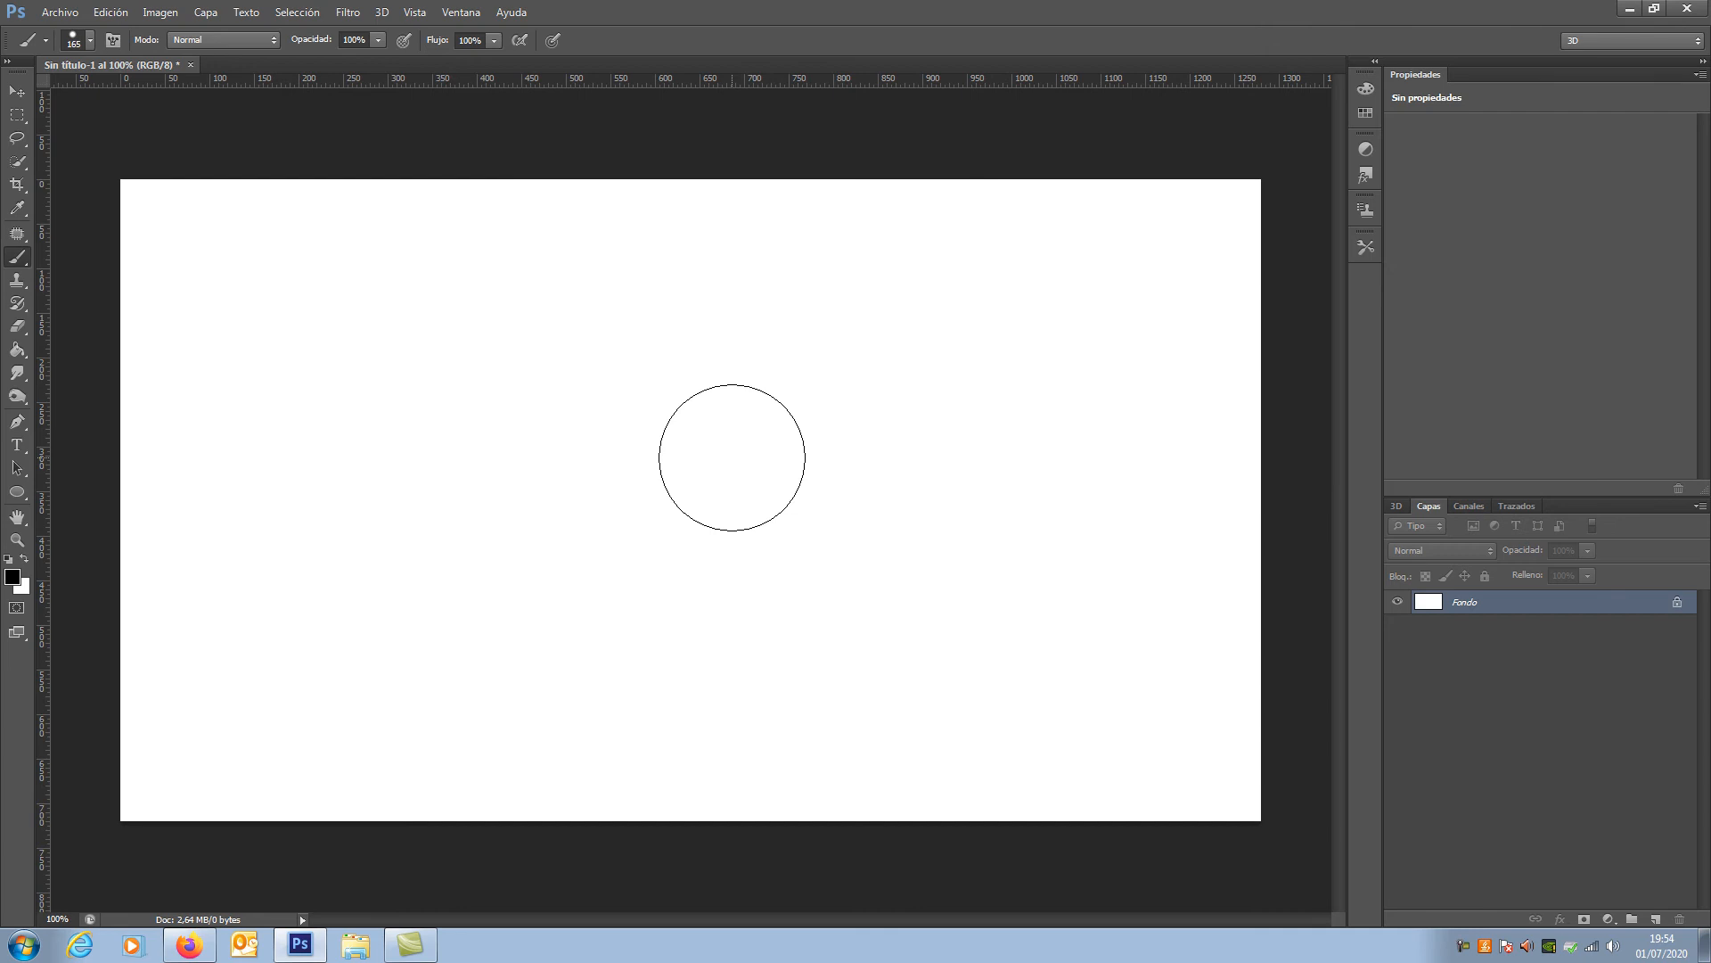
key("Caps_Lock")
key("Caps_Lock")
key("Caps_Lock")
key("Caps_Lock")
key("Caps_Lock")
key("Caps_Lock")
key("Caps_Lock")
key("Caps_Lock")
key("Caps_Lock")
key("Caps_Lock")
key("Caps_Lock")
key("Caps_Lock")
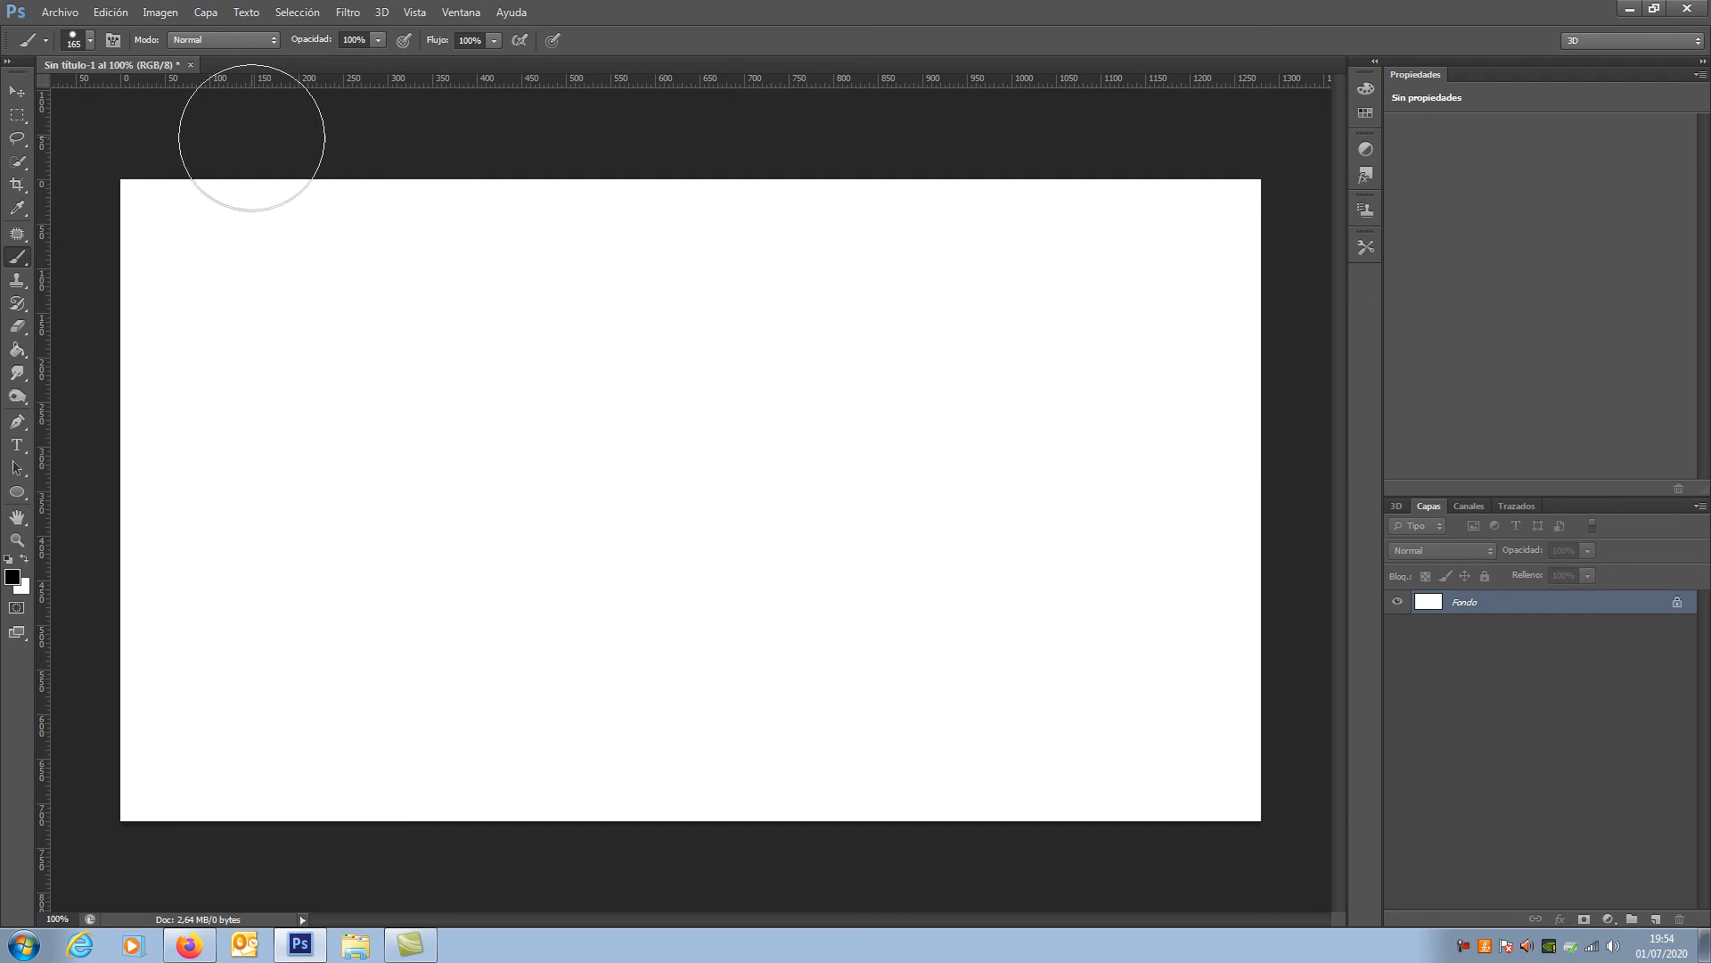
Step: Review the list of painting blend modes for the Brush tool, keeping Normal
left_click(273, 42)
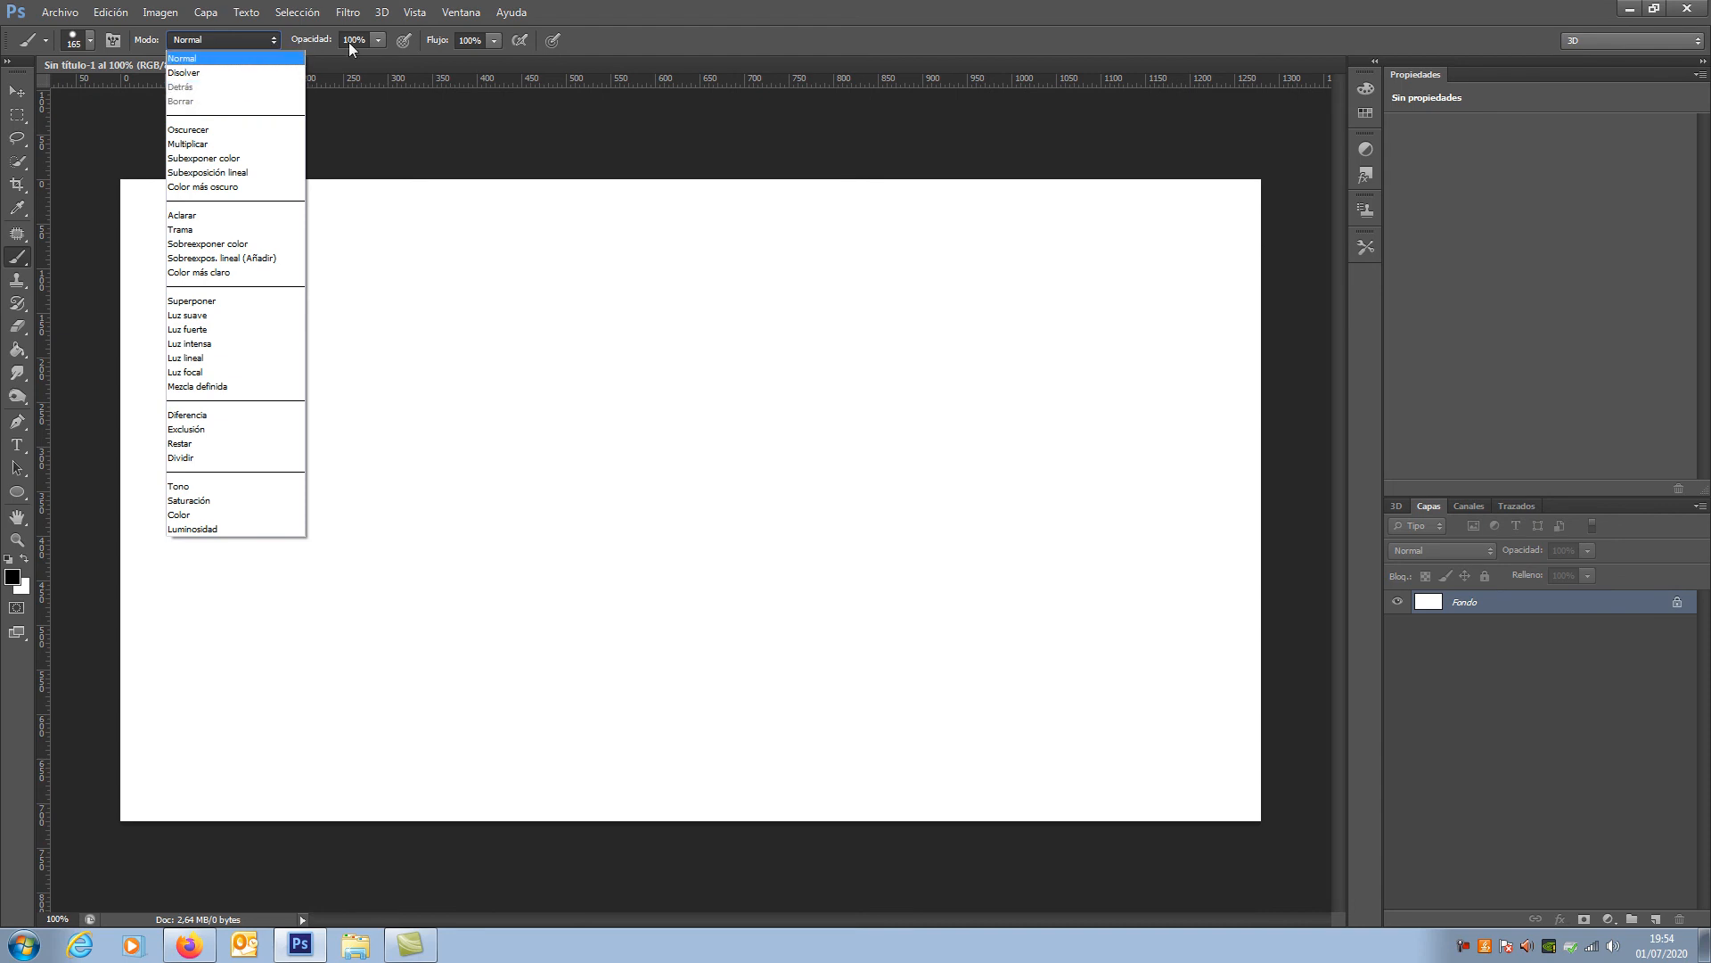
key("Down")
key("Down")
key("Down")
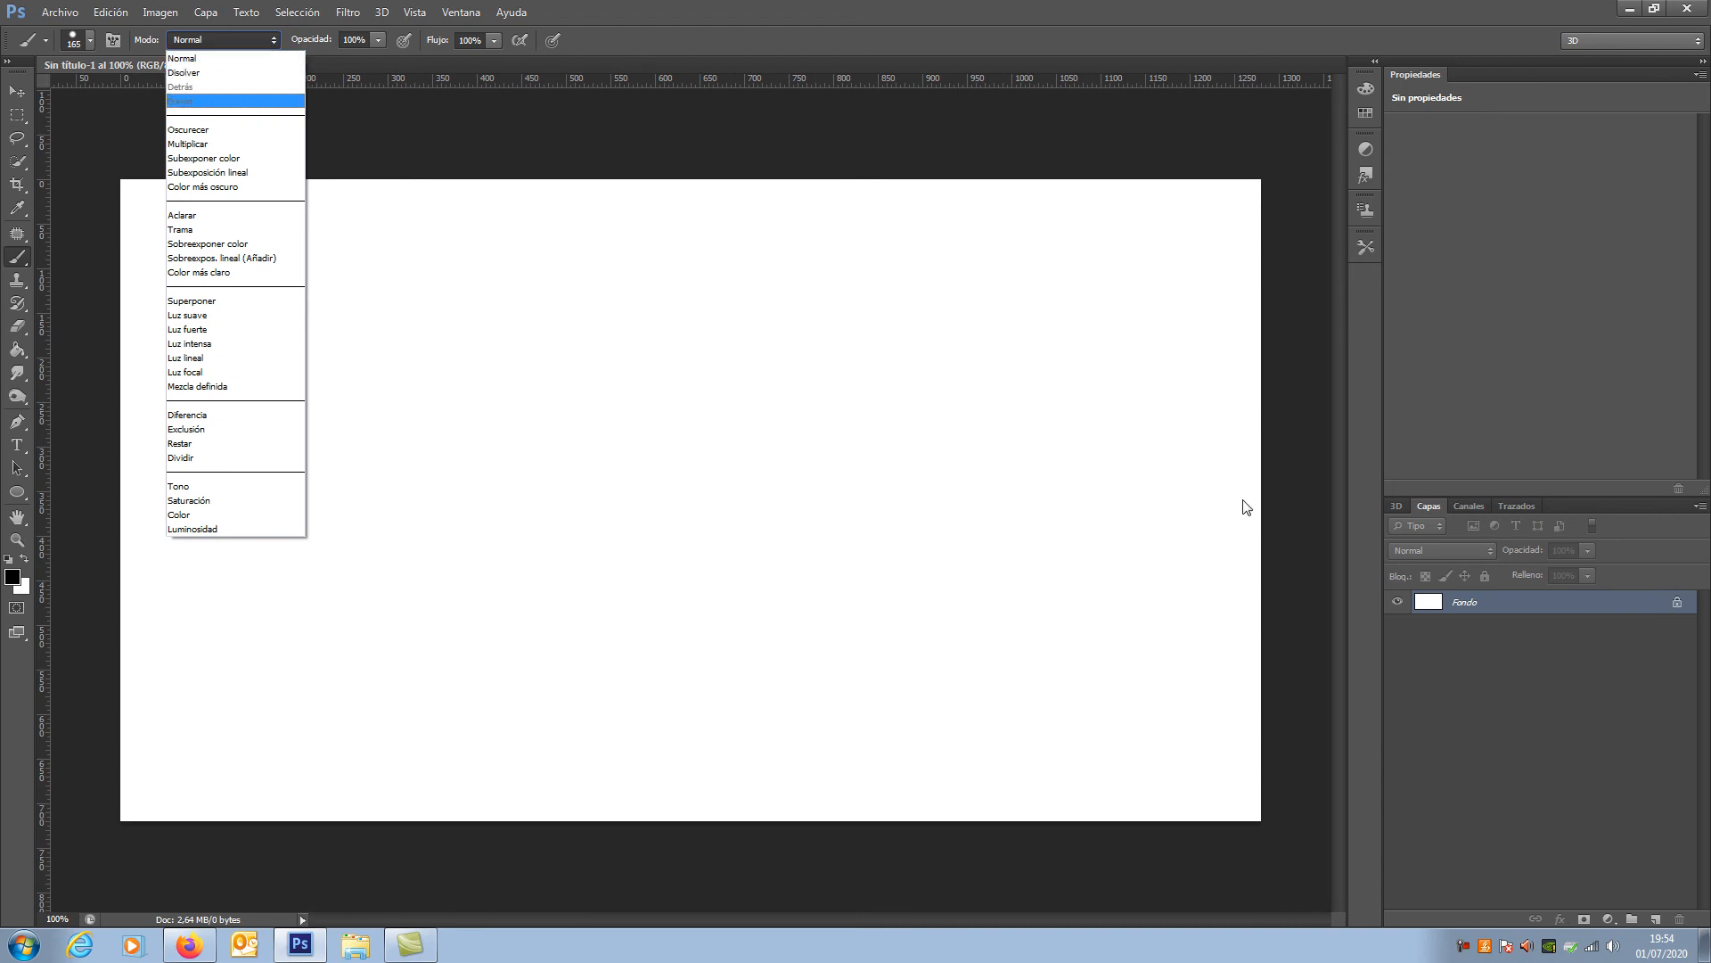
left_click(1512, 602)
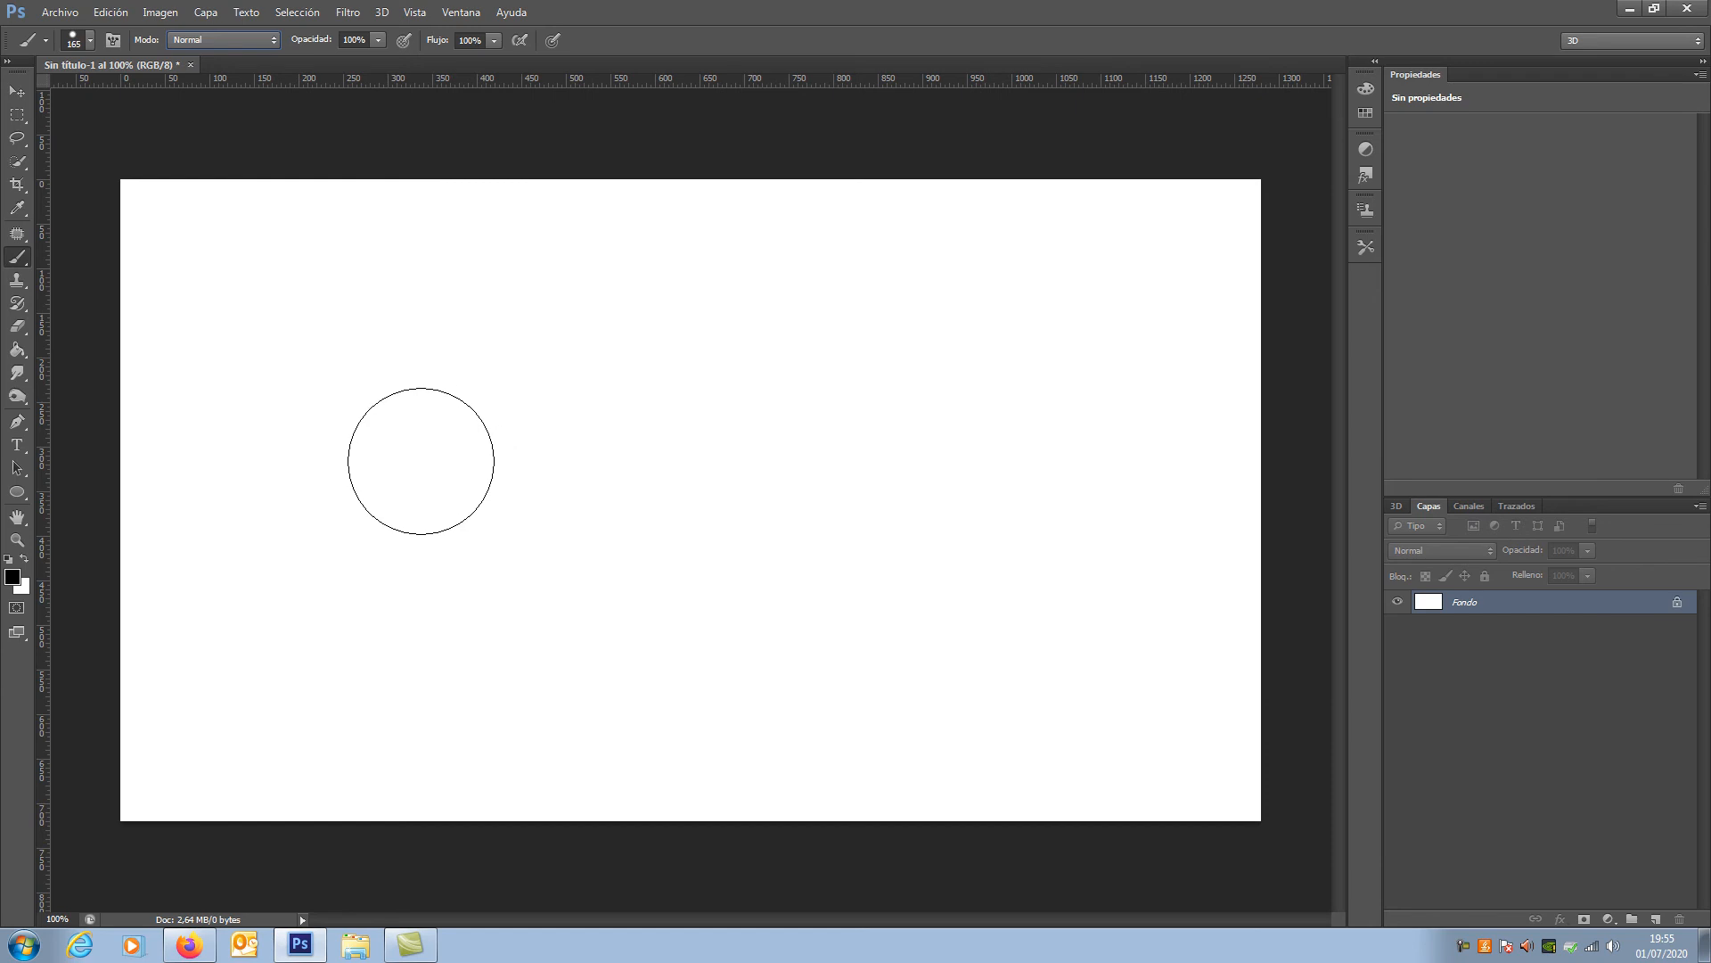
Step: Place the abandoned train interior photo from the TUTORIAL folder at its default size and return to the Brush tool
left_click(59, 14)
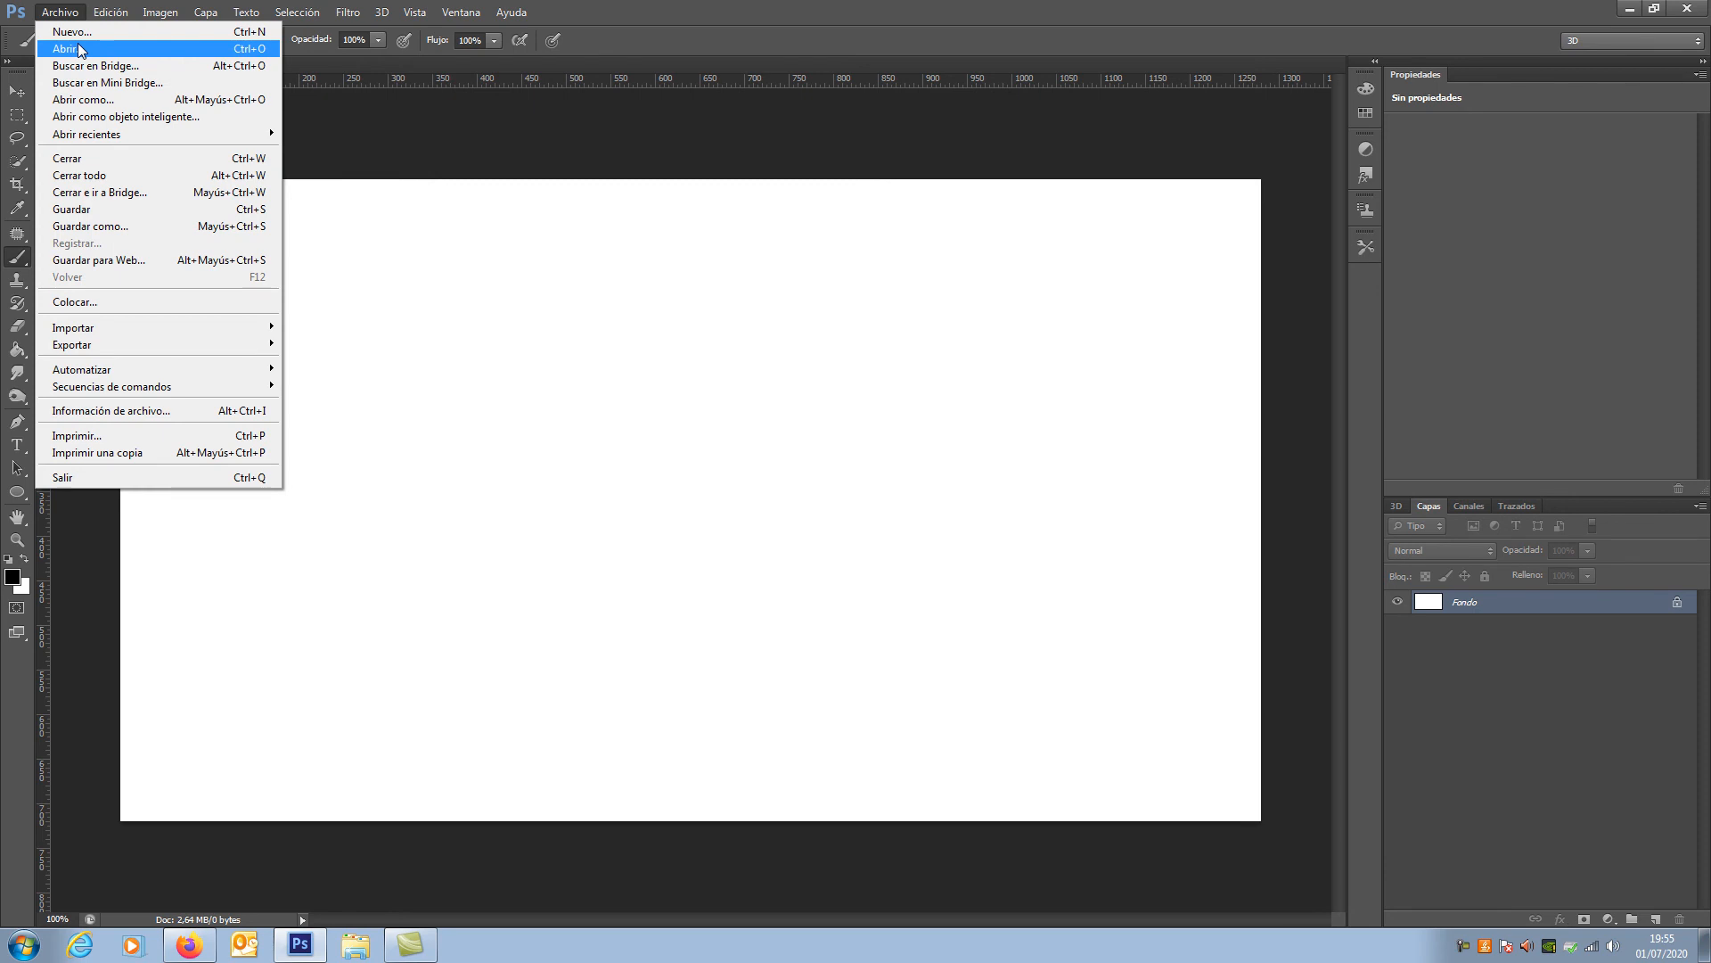
left_click(75, 302)
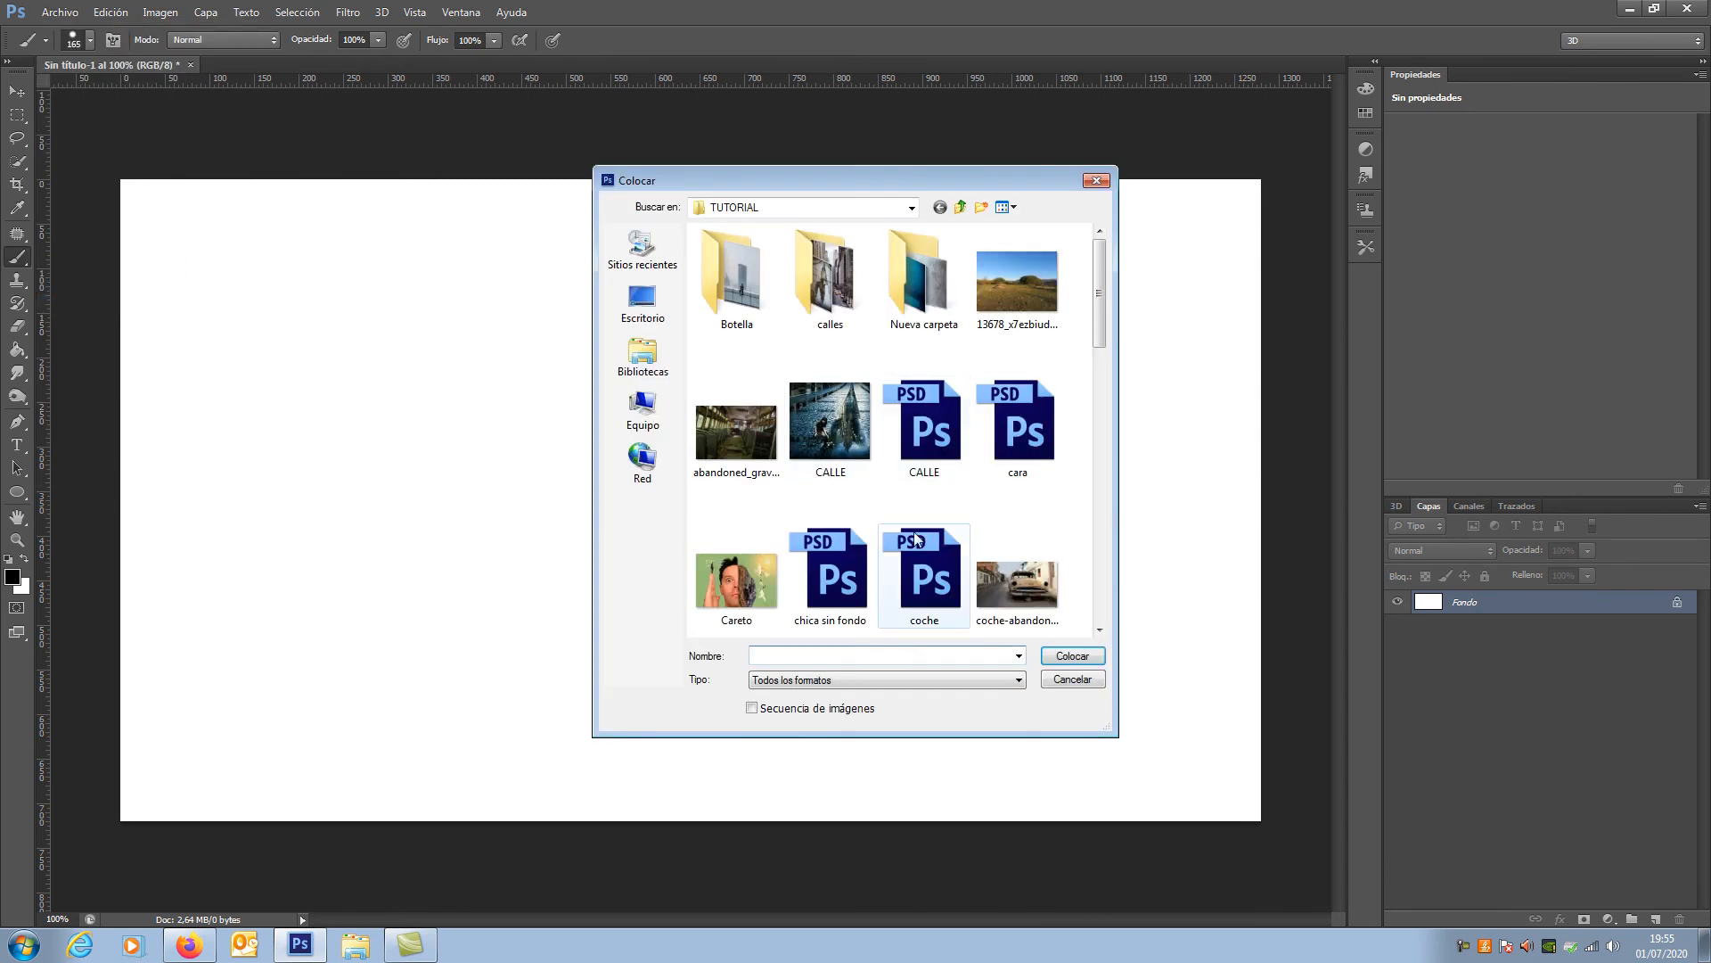
left_click(736, 432)
left_click(1073, 657)
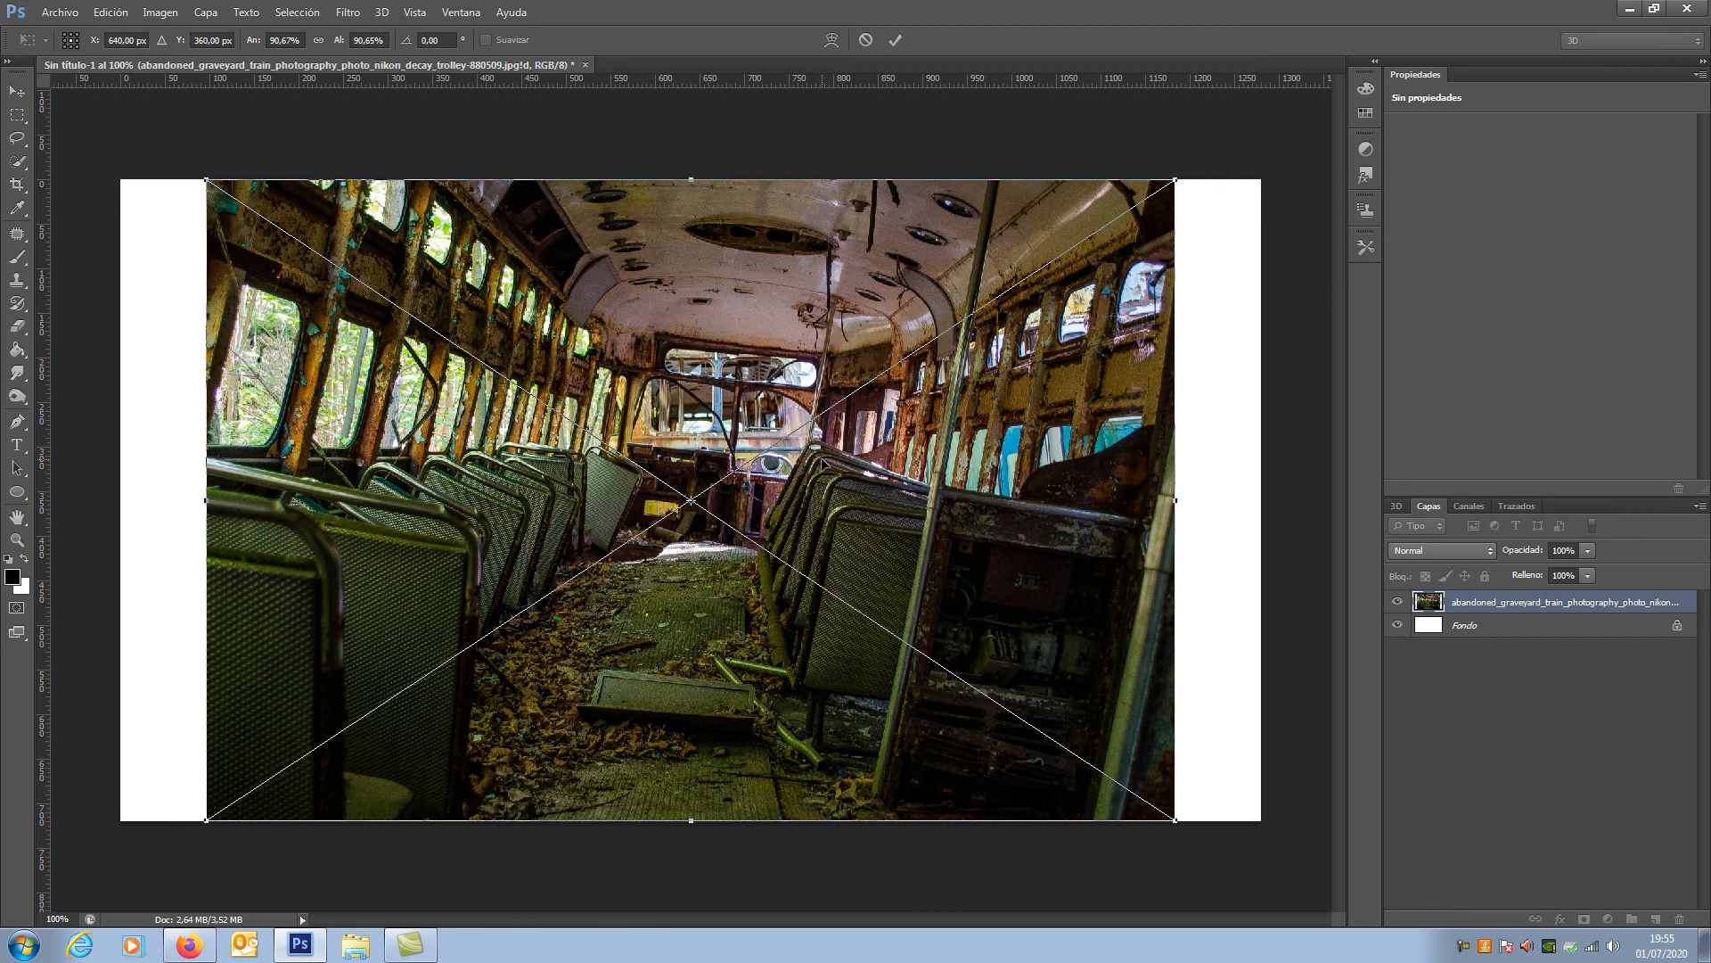
key("Return")
key("b")
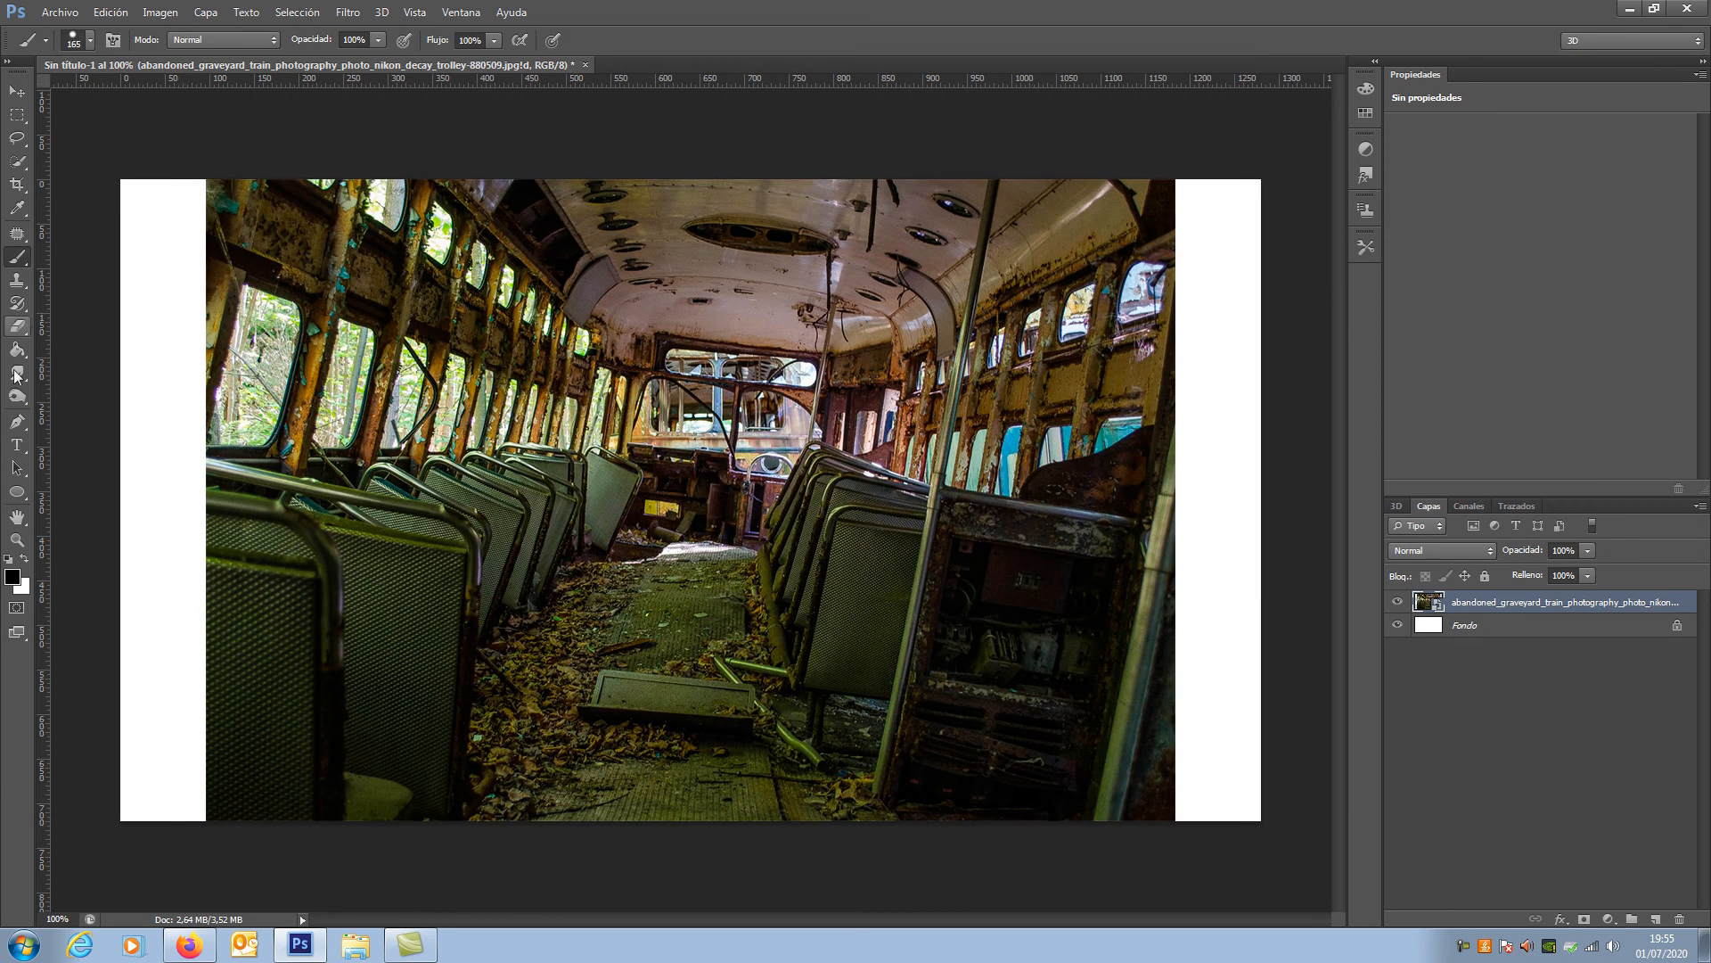
Step: Set the foreground colour to the light red f36565
left_click(12, 577)
left_click(1112, 254)
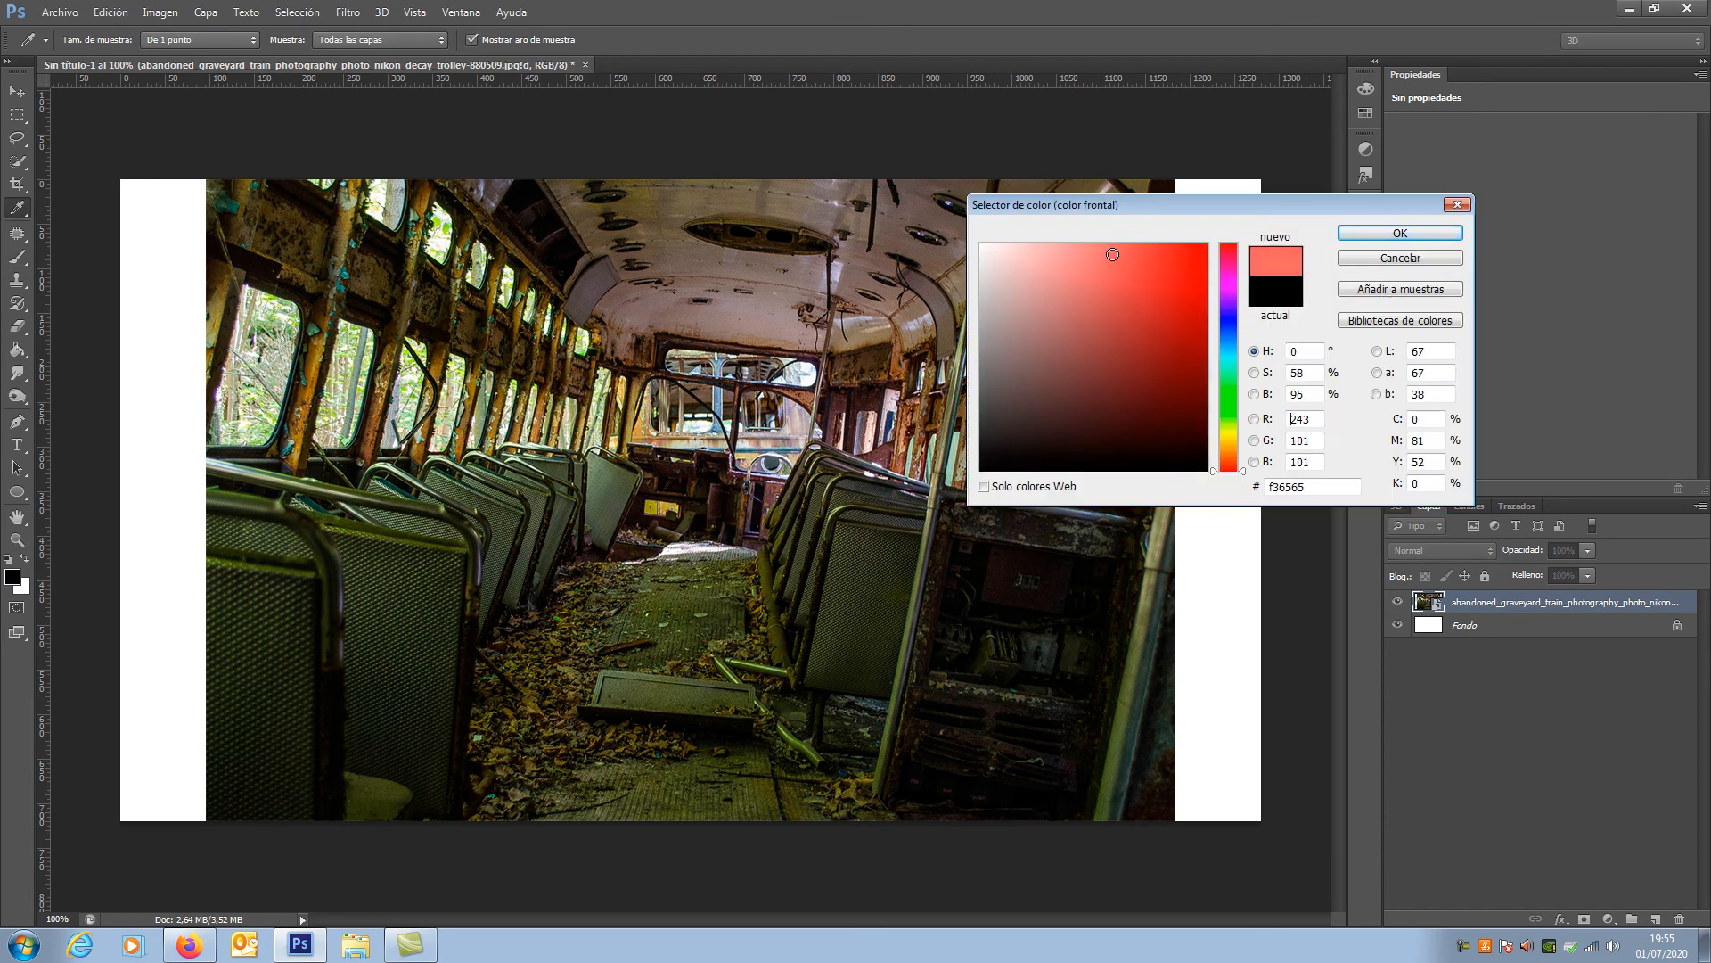
left_click(1399, 233)
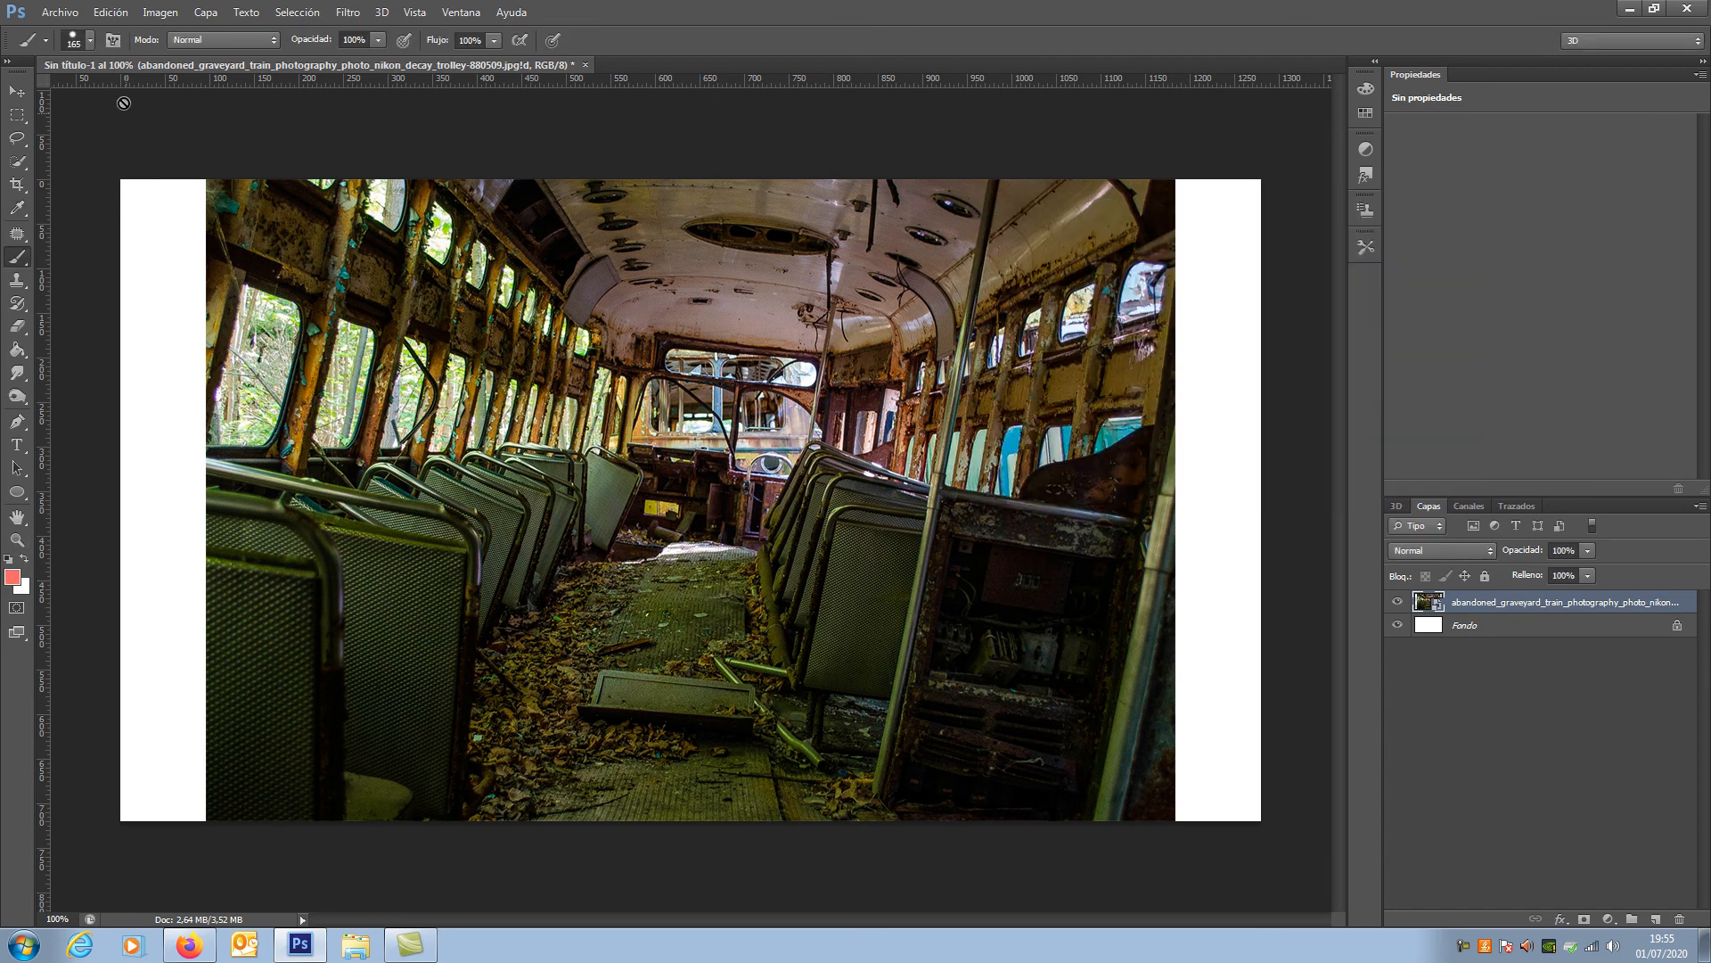
Step: Enlarge the brush to 195 px and rasterize the placed train photo layer
left_click_drag(589, 503, 601, 503)
right_click(1505, 602)
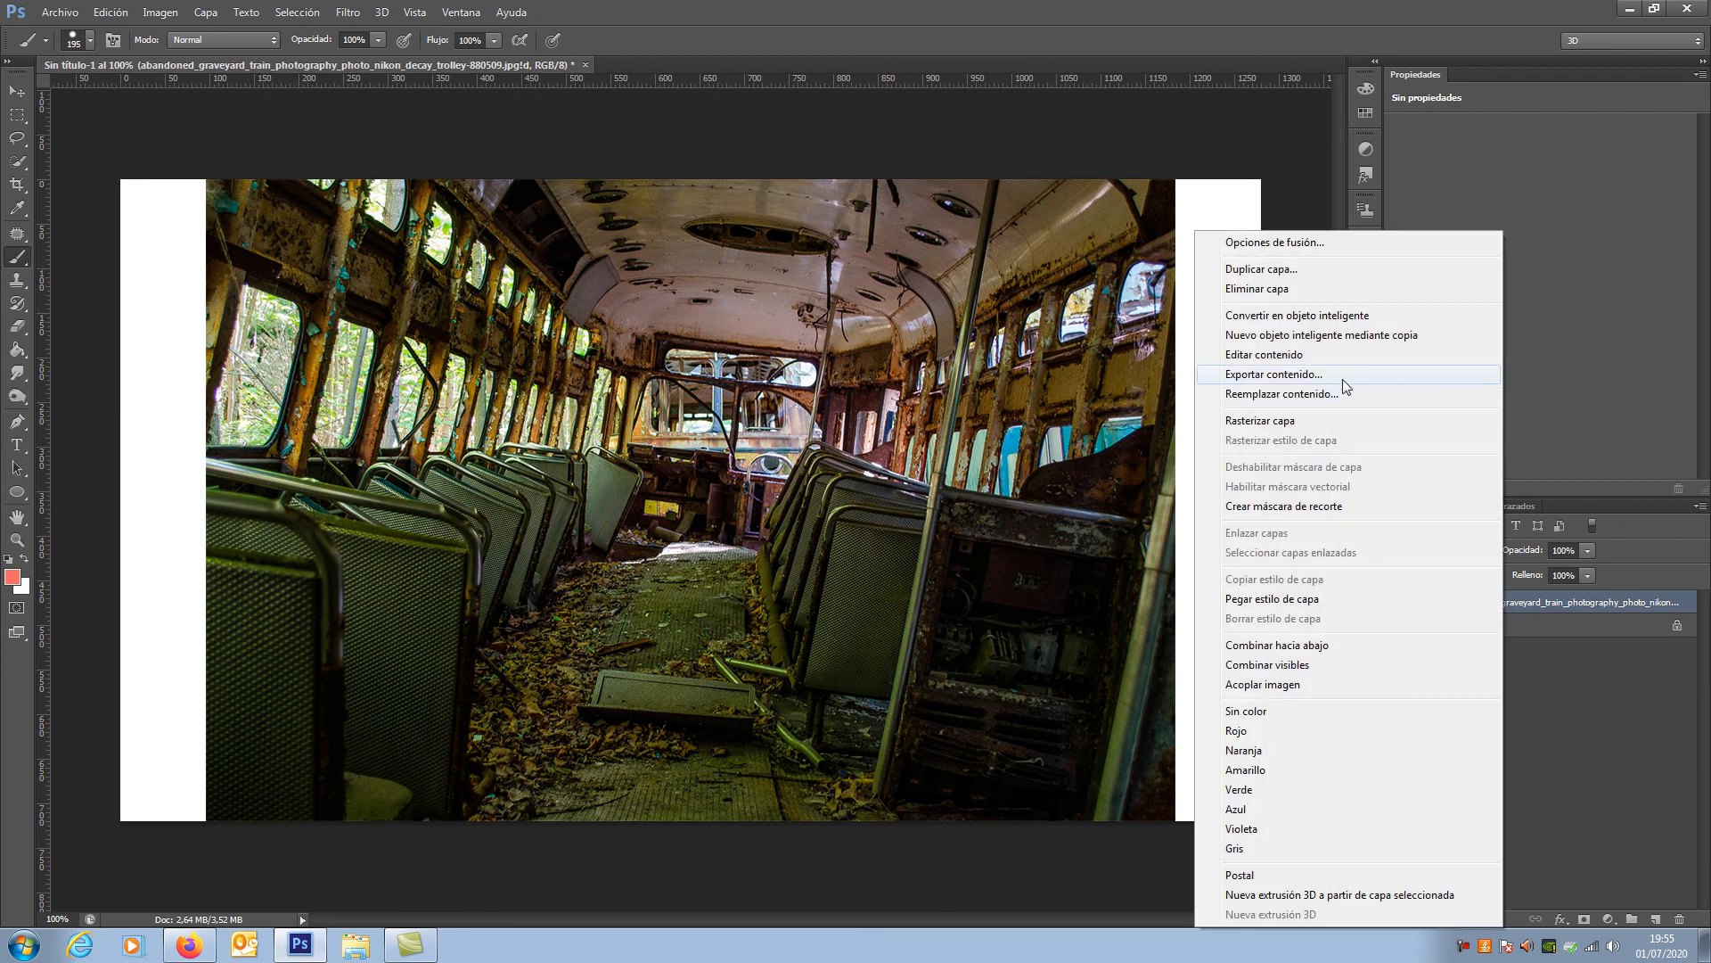
left_click(1319, 424)
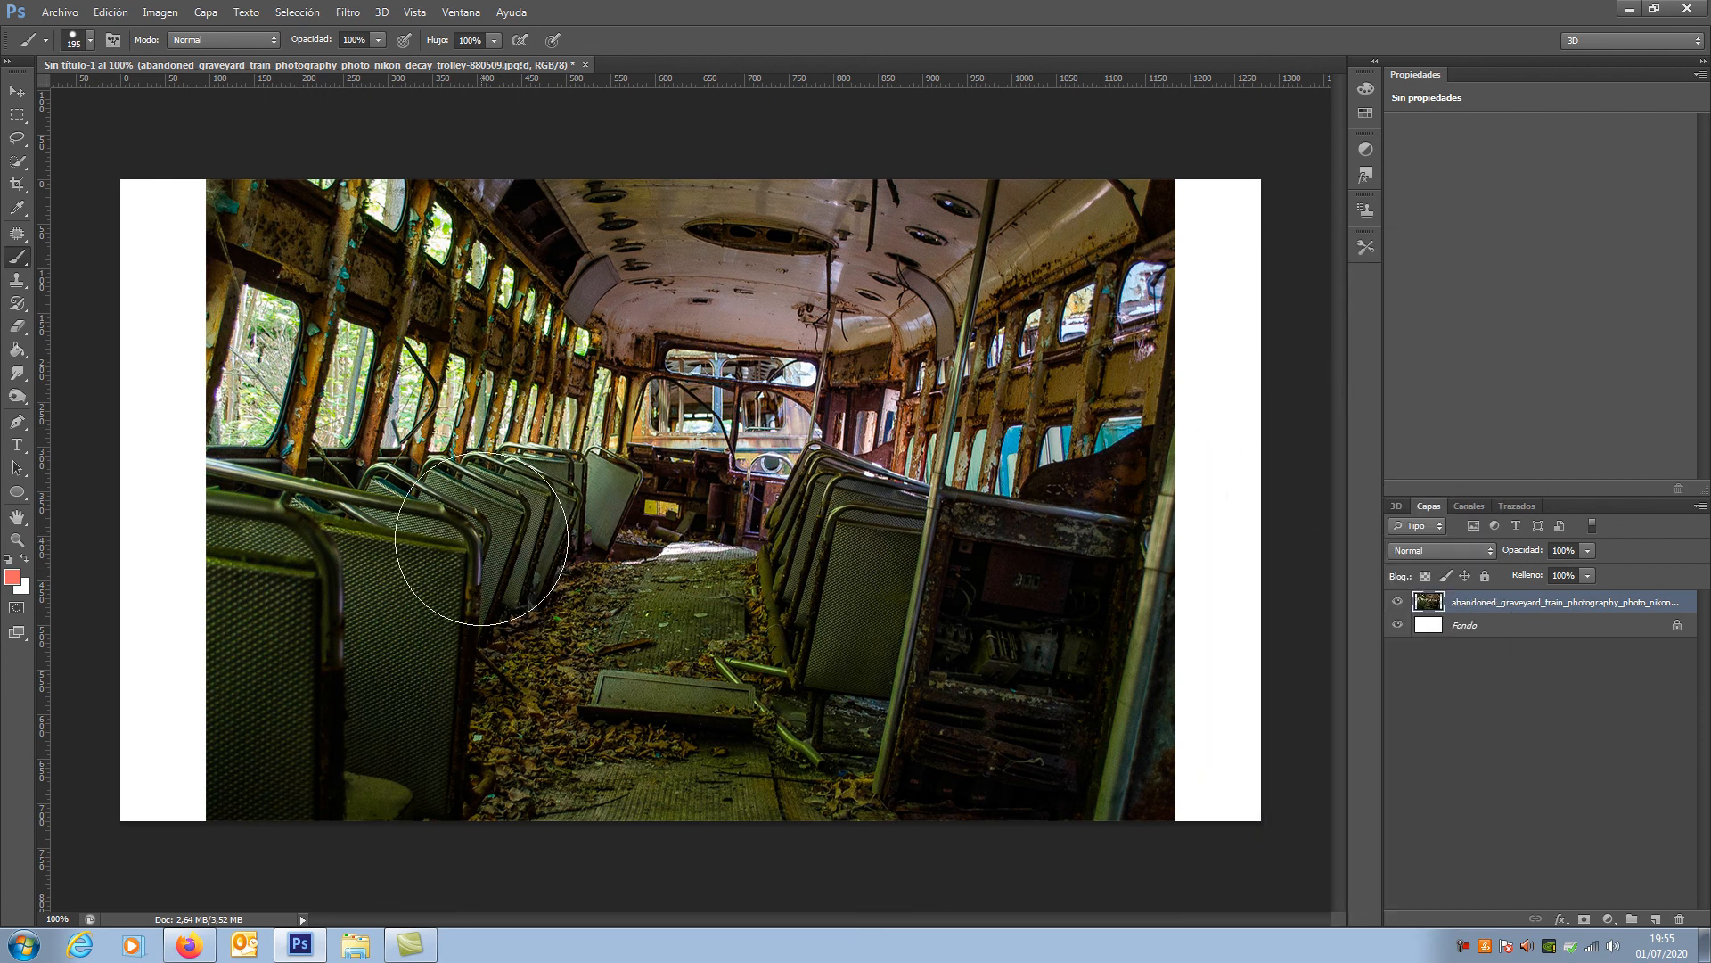
Step: Paint a light red stroke across the train photo in Normal mode and one over the floor and seats in Color mode
left_click_drag(323, 492, 708, 428)
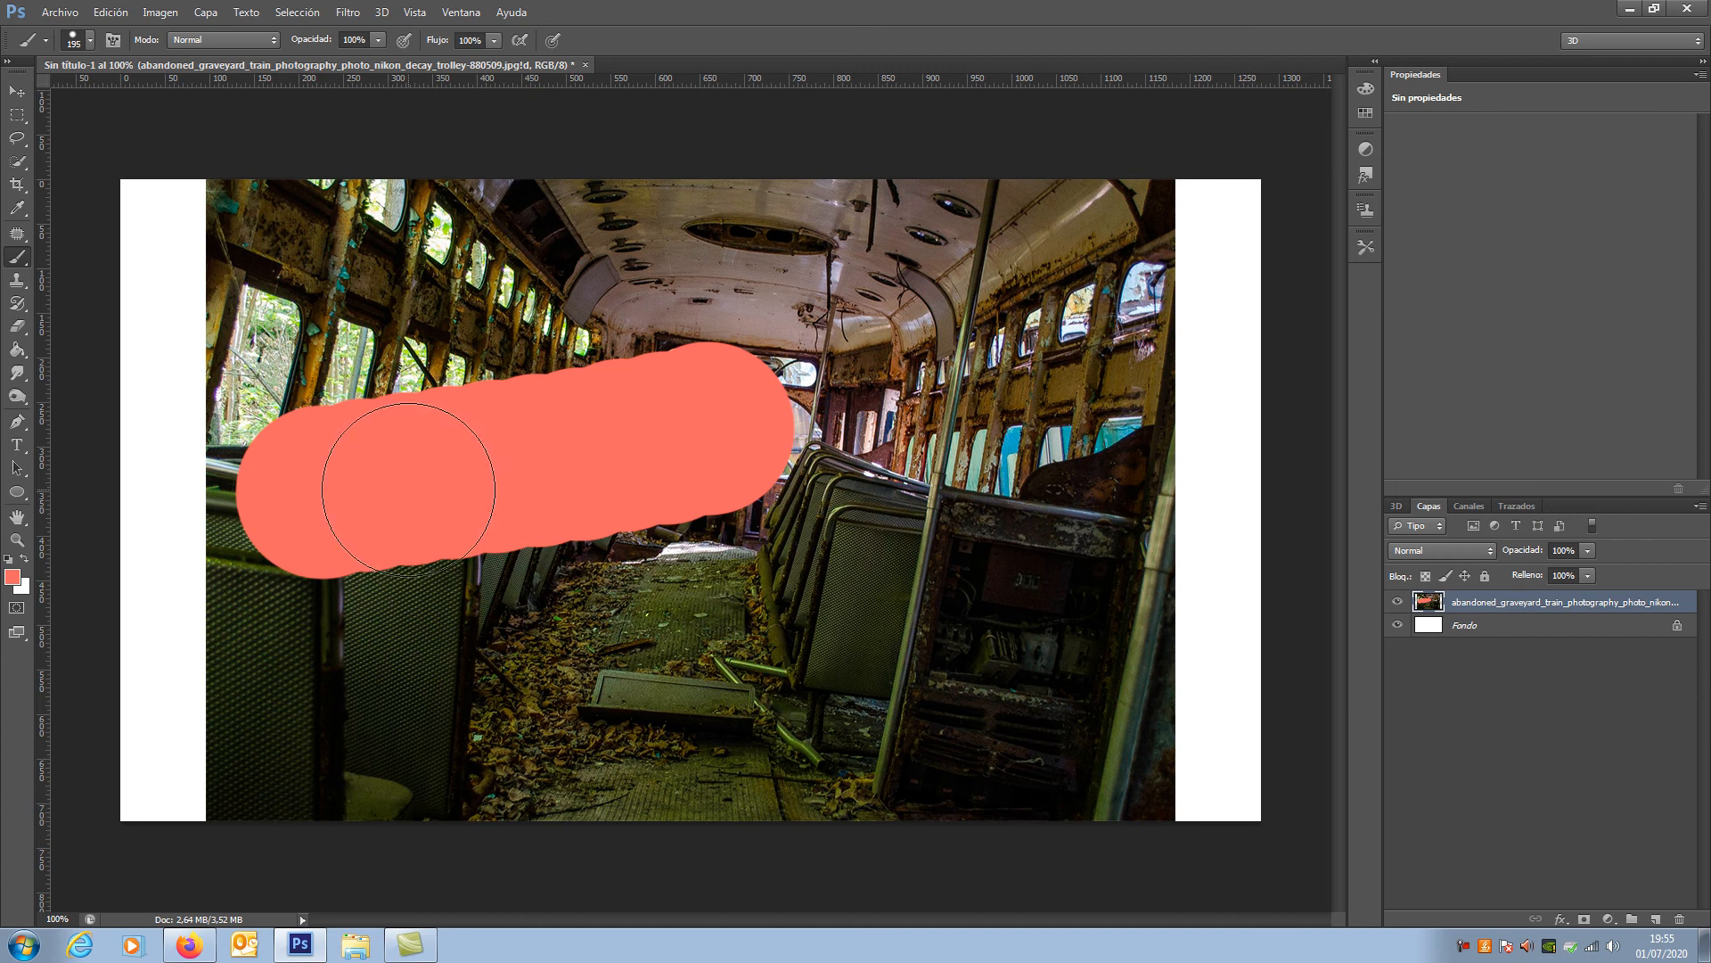
left_click(256, 44)
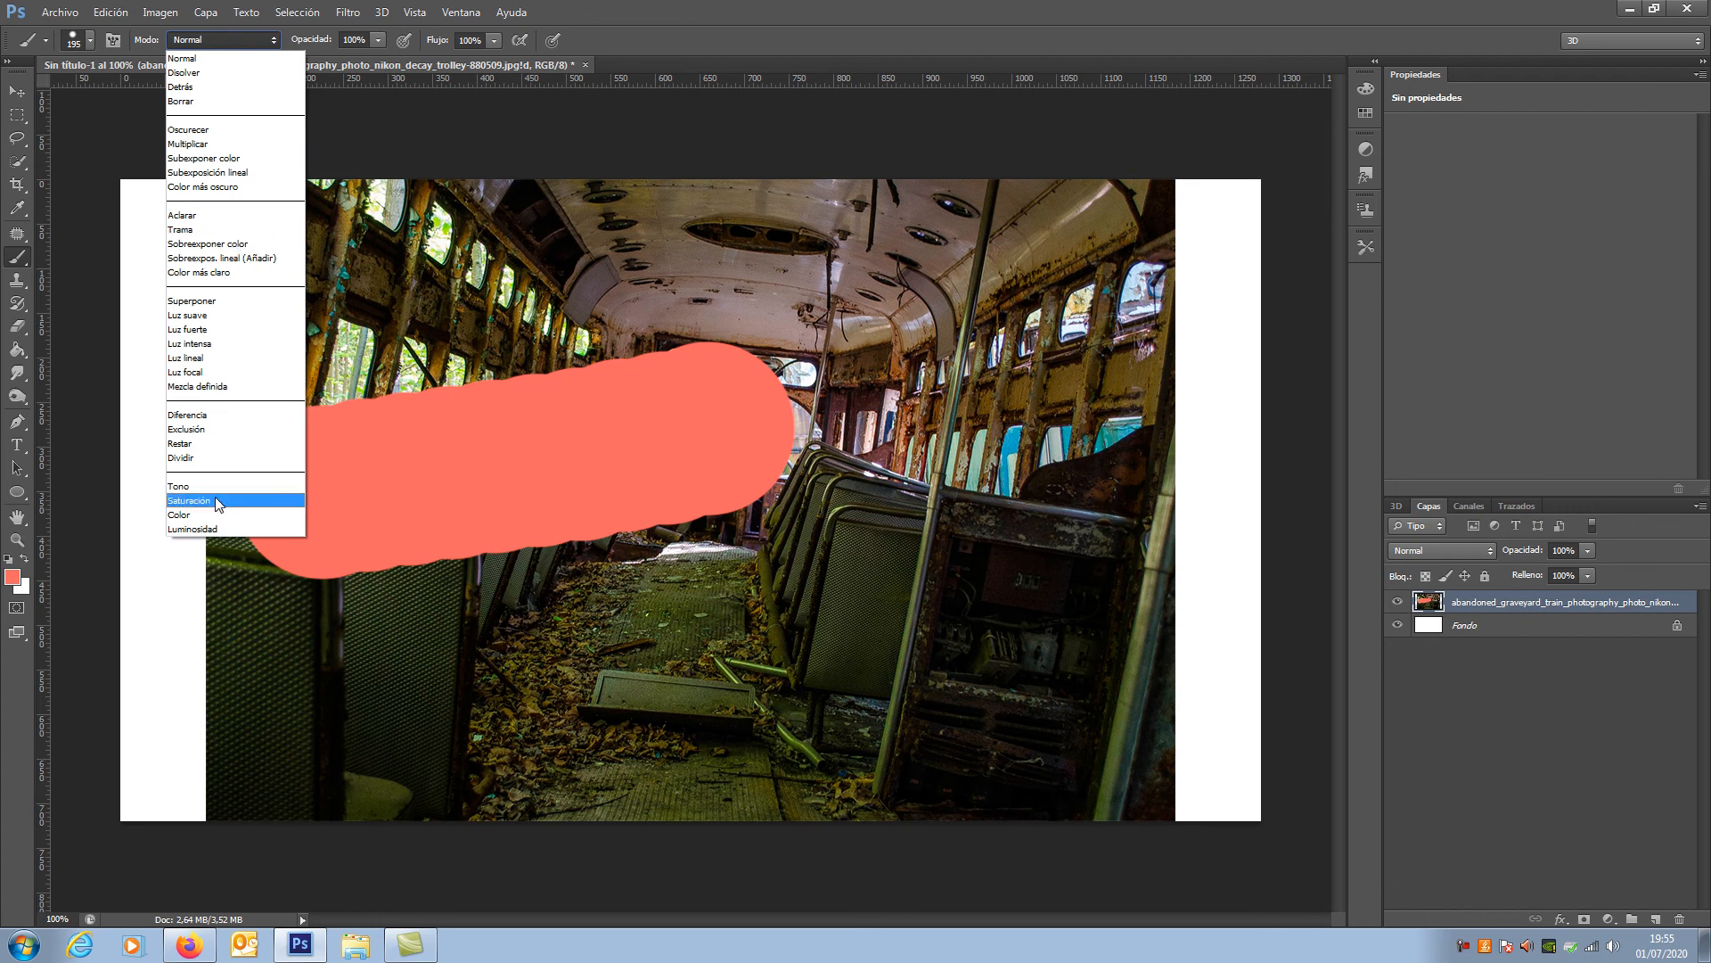
left_click(219, 522)
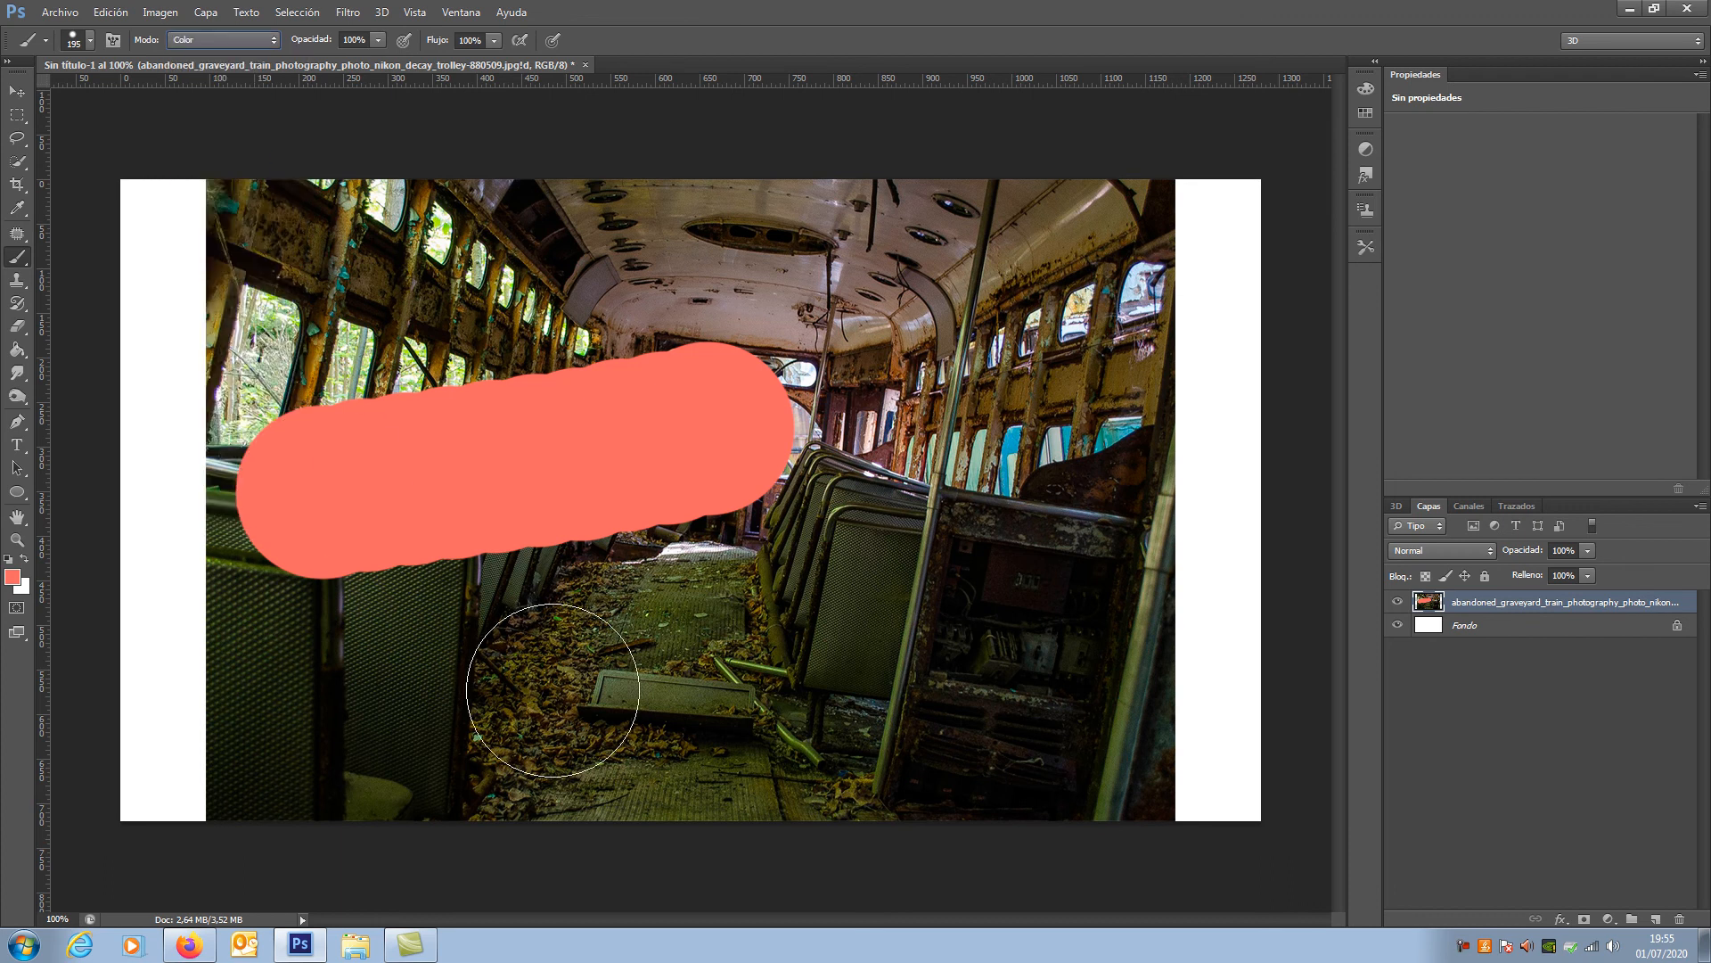
mouse_move(484, 708)
left_mouse_down()
mouse_move(776, 639)
mouse_move(980, 553)
left_mouse_up()
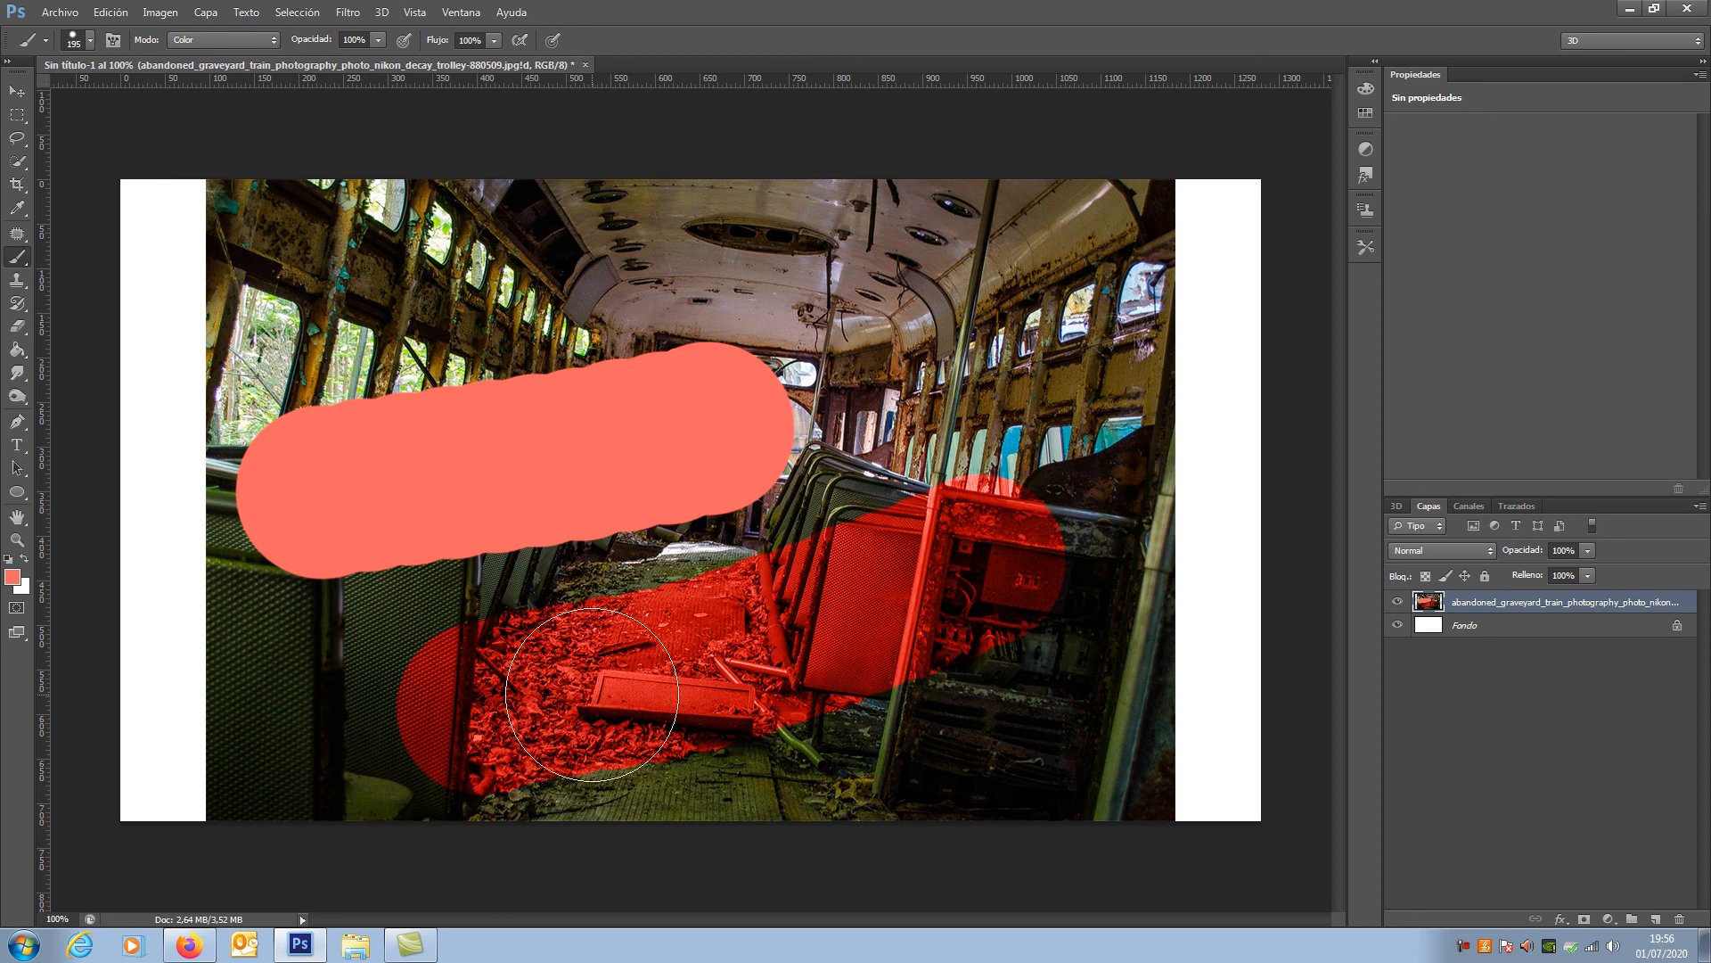
Step: Set the brush mode to Luz suave and paint over the ceiling and the right side of the train photo
left_click(266, 41)
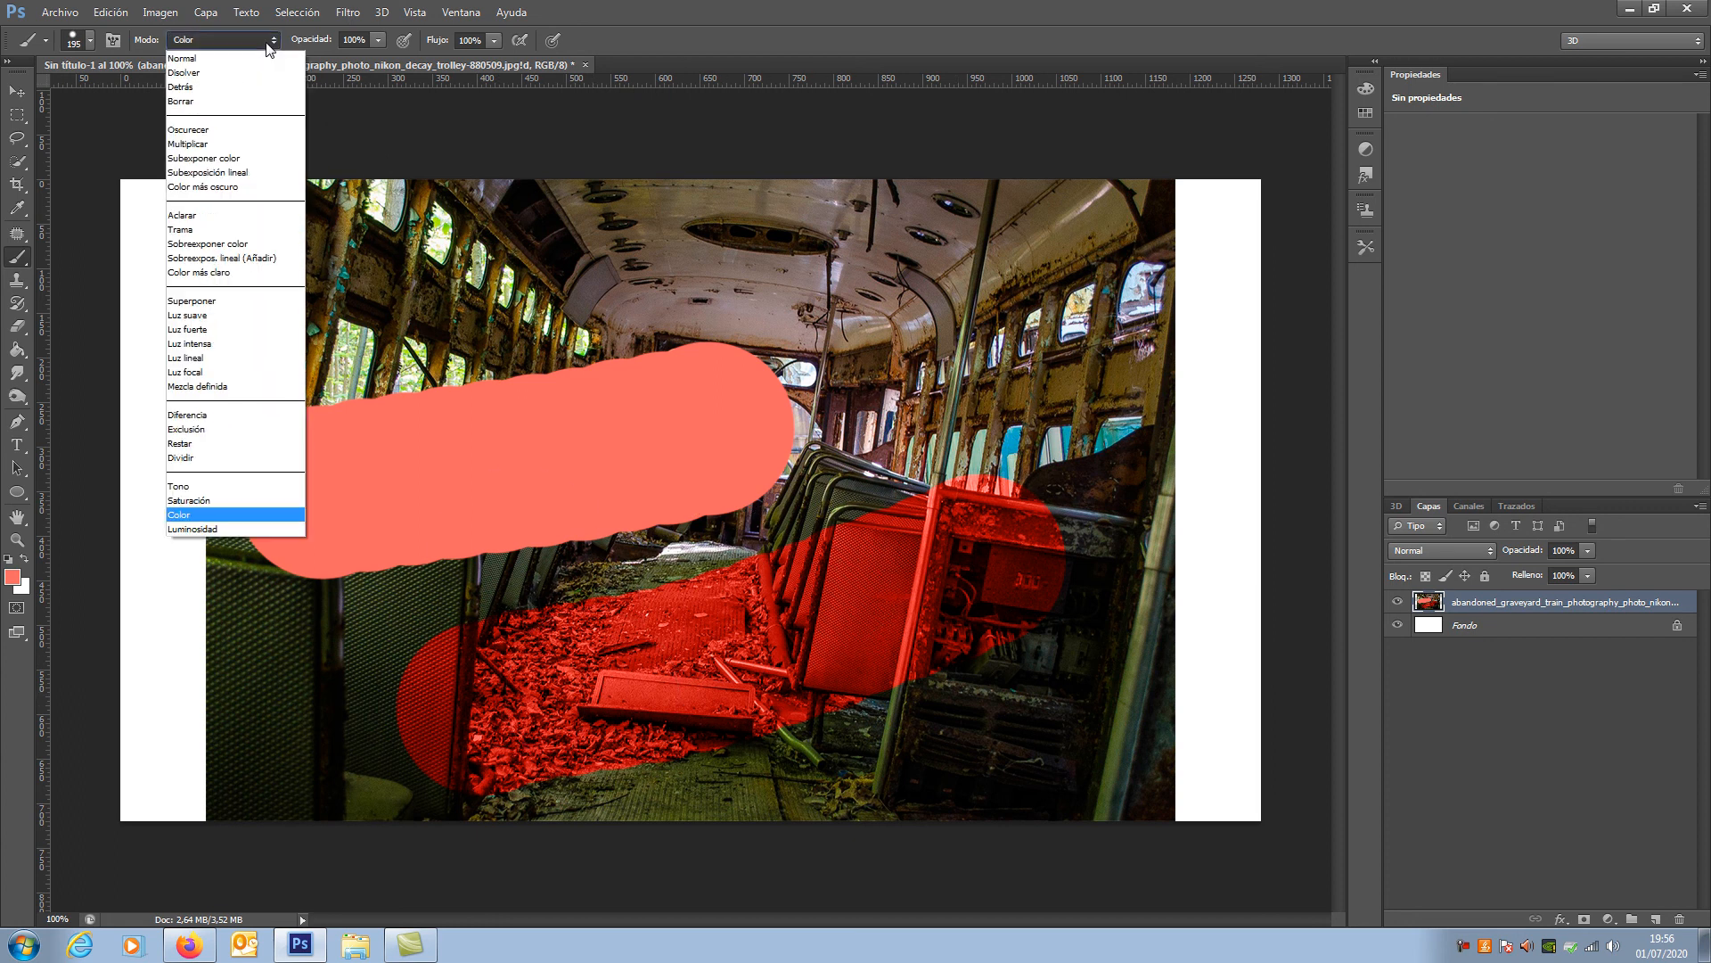
left_click(224, 316)
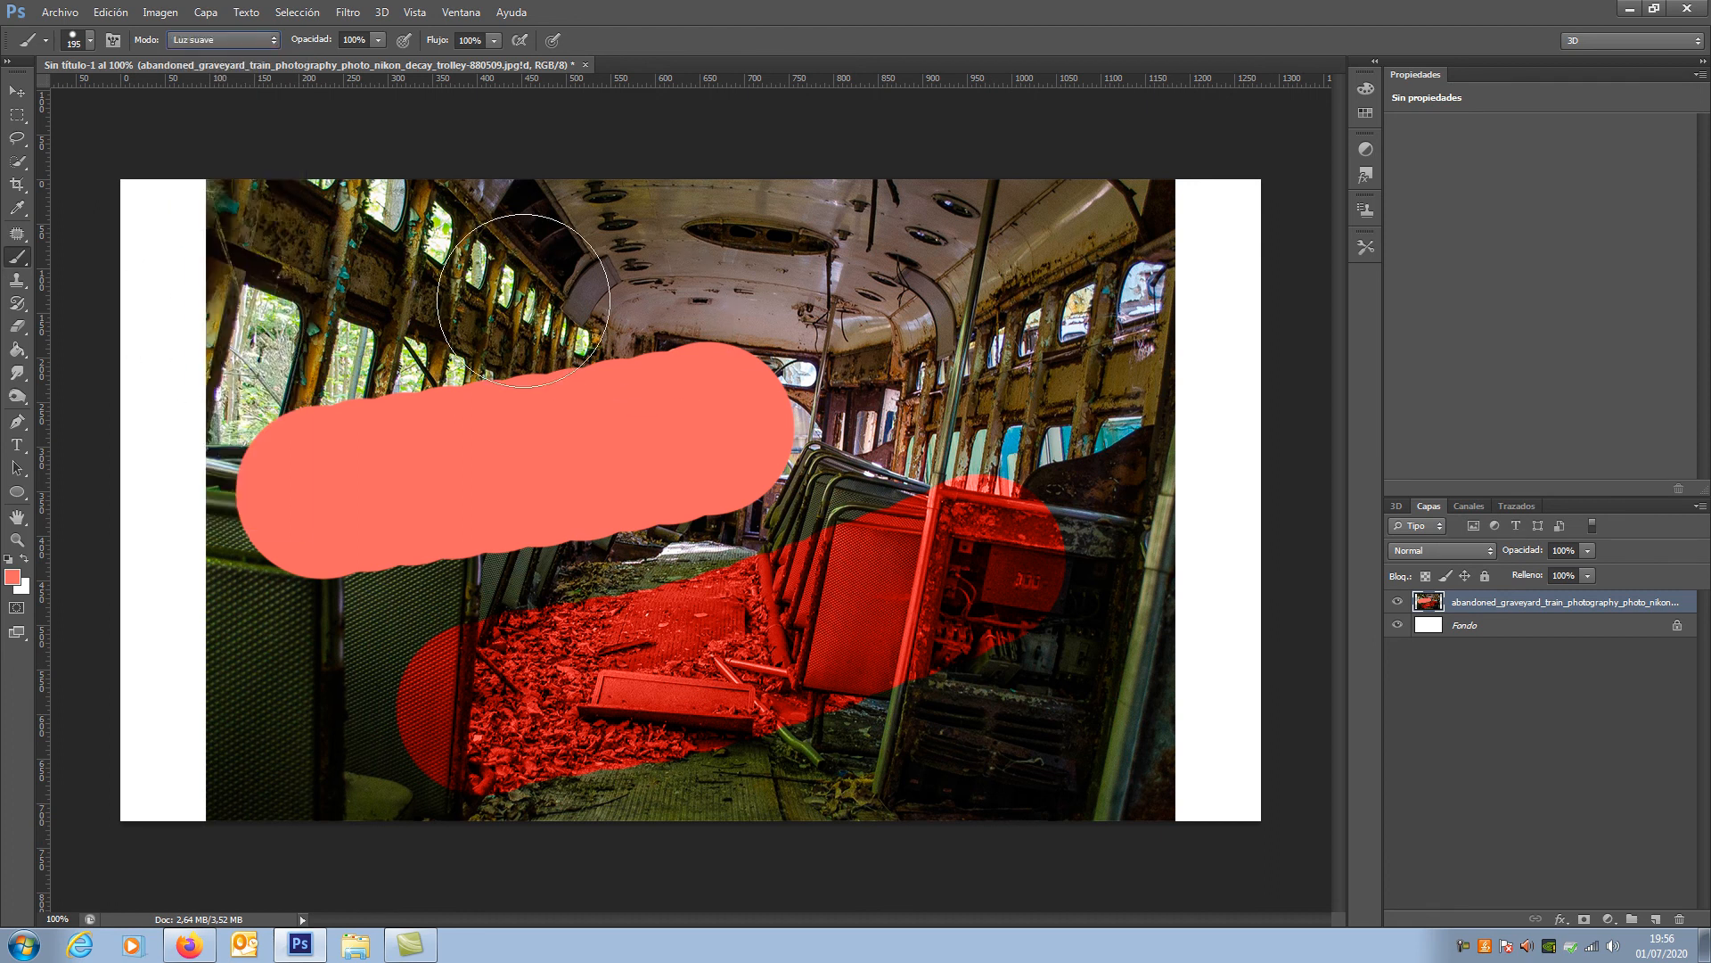
mouse_move(481, 267)
left_mouse_down()
mouse_move(981, 258)
mouse_move(927, 277)
mouse_move(884, 260)
left_mouse_up()
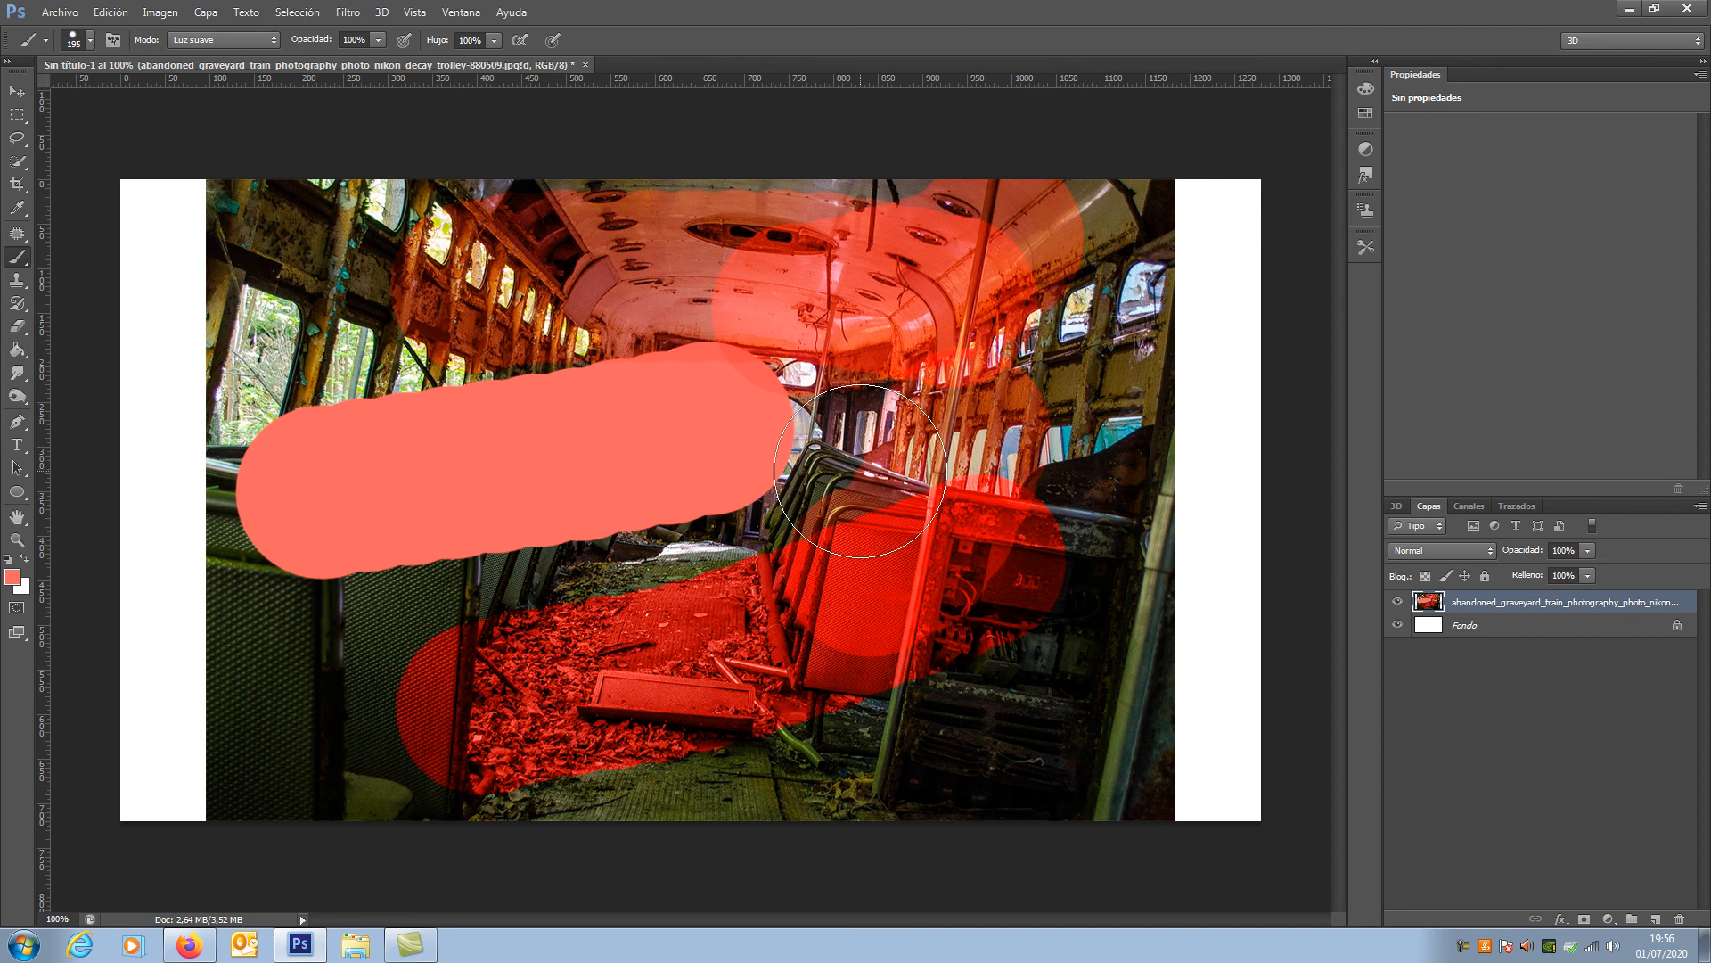
Step: Delete the train photo layer, leaving only the Fondo layer
right_click(1480, 603)
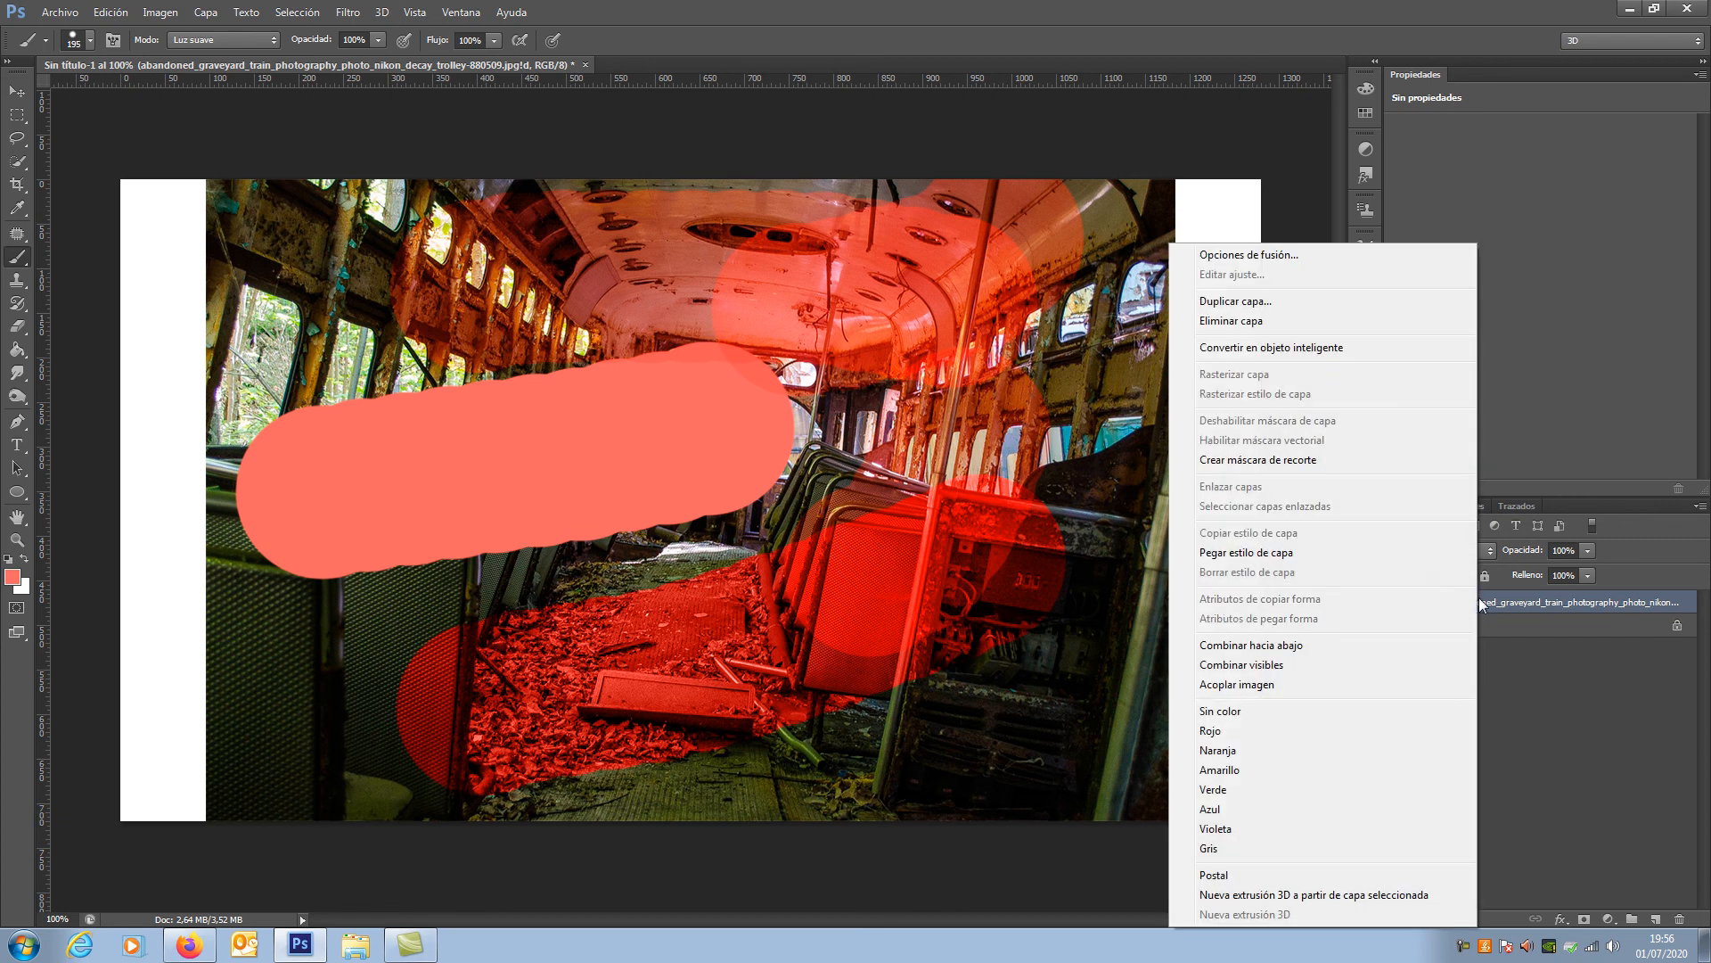
left_click(1275, 322)
left_click(893, 353)
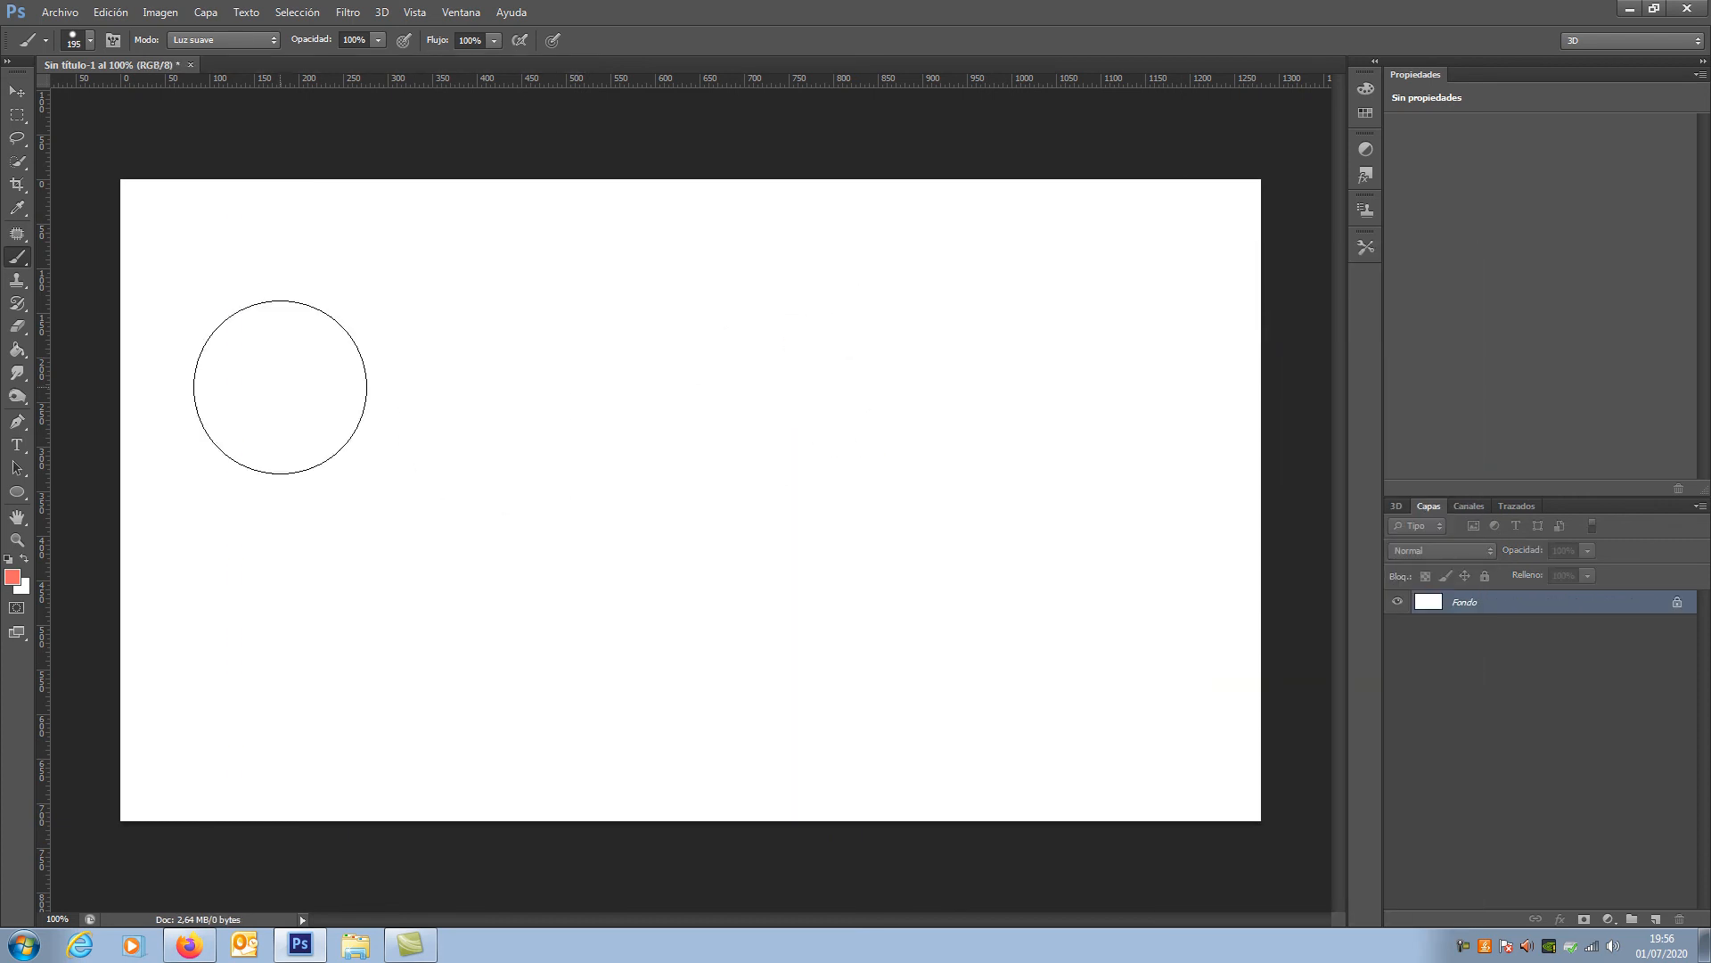
left_click(309, 45)
left_click(379, 41)
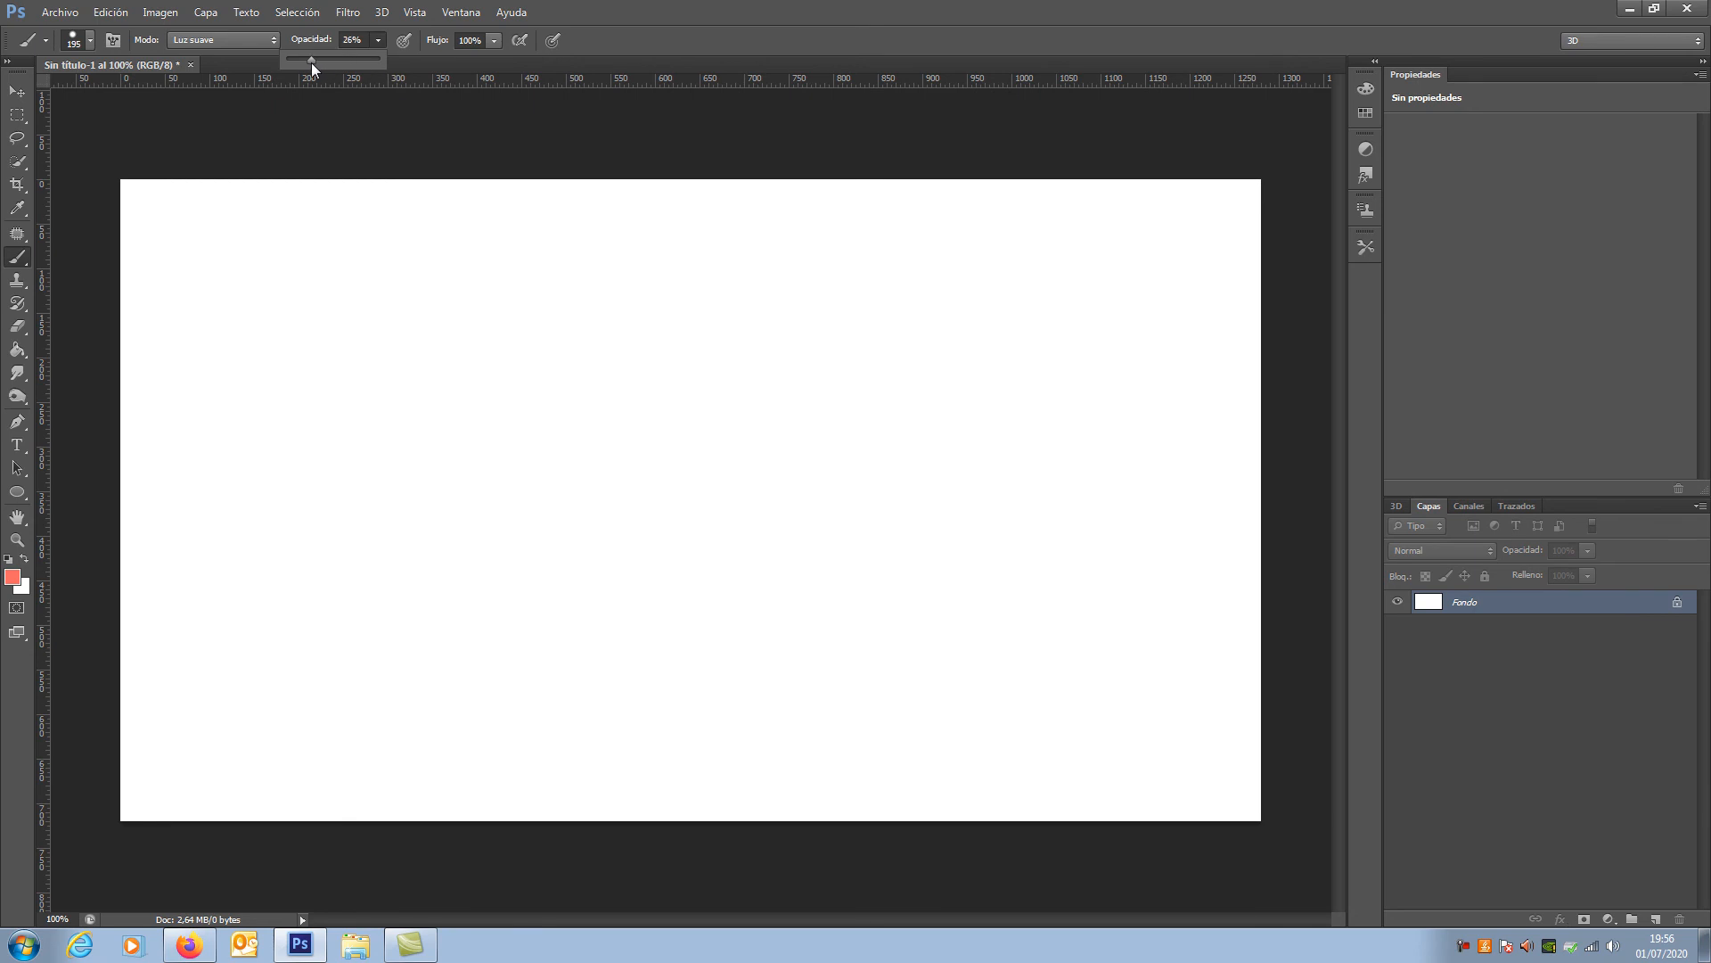
left_click_drag(369, 62, 378, 63)
Step: Set the foreground colour to black and return to the Brush tool
left_click(12, 577)
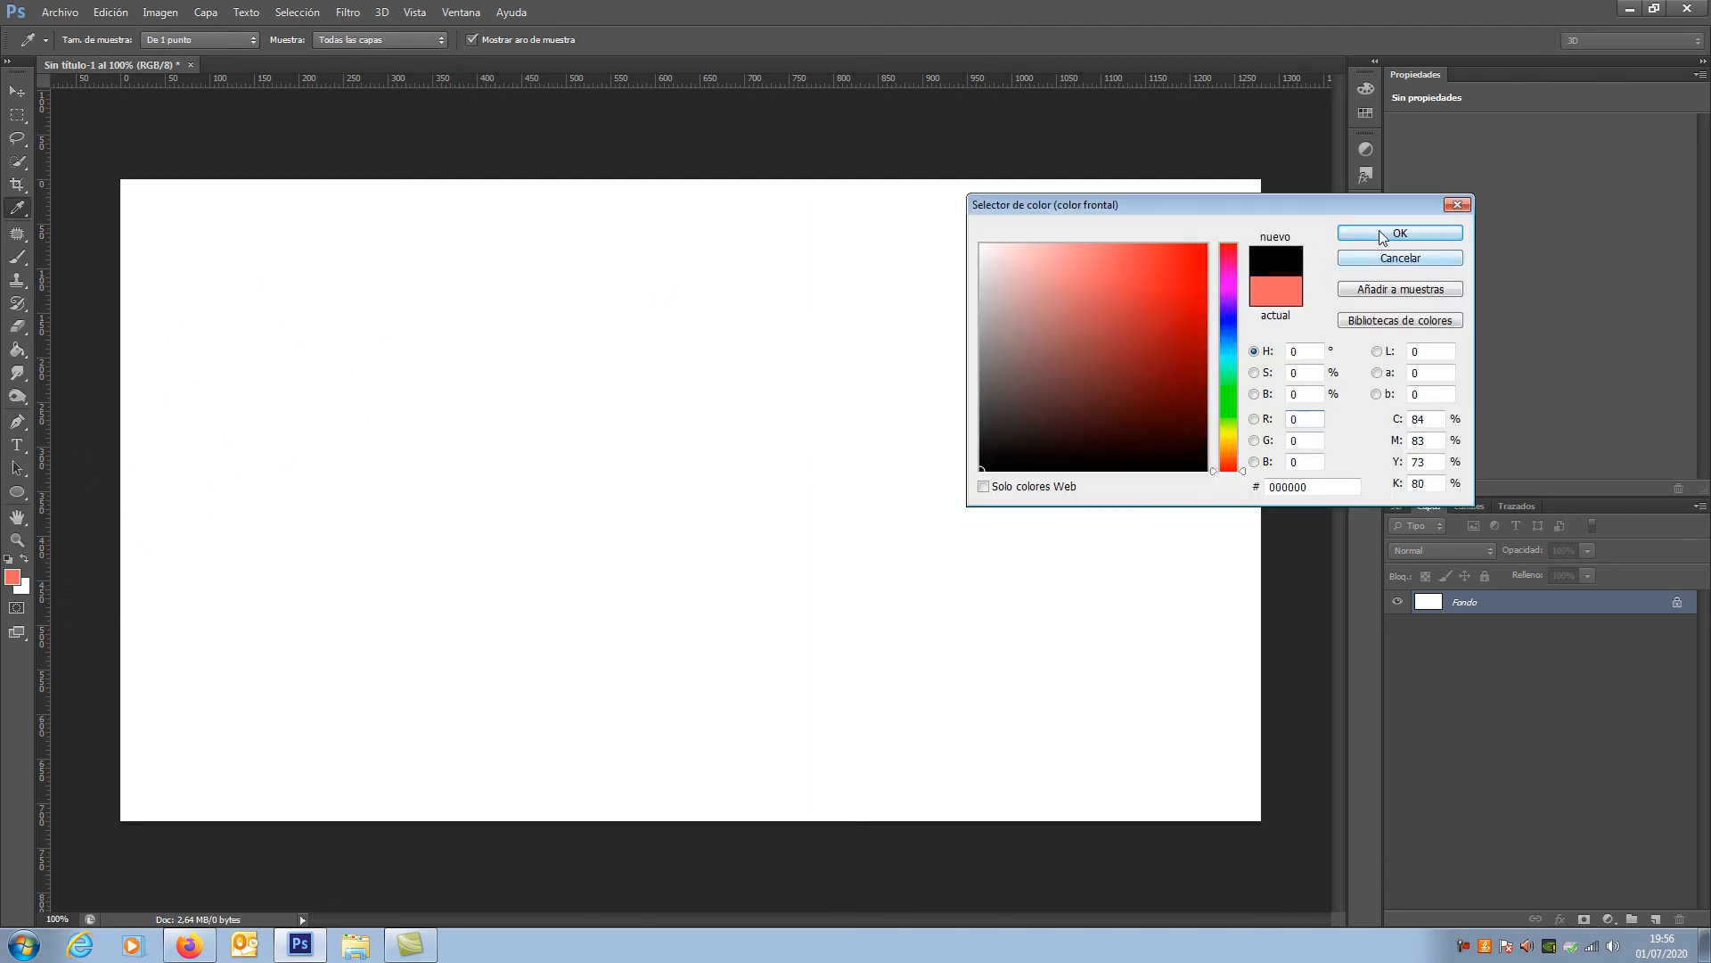
left_click(1378, 237)
key("b")
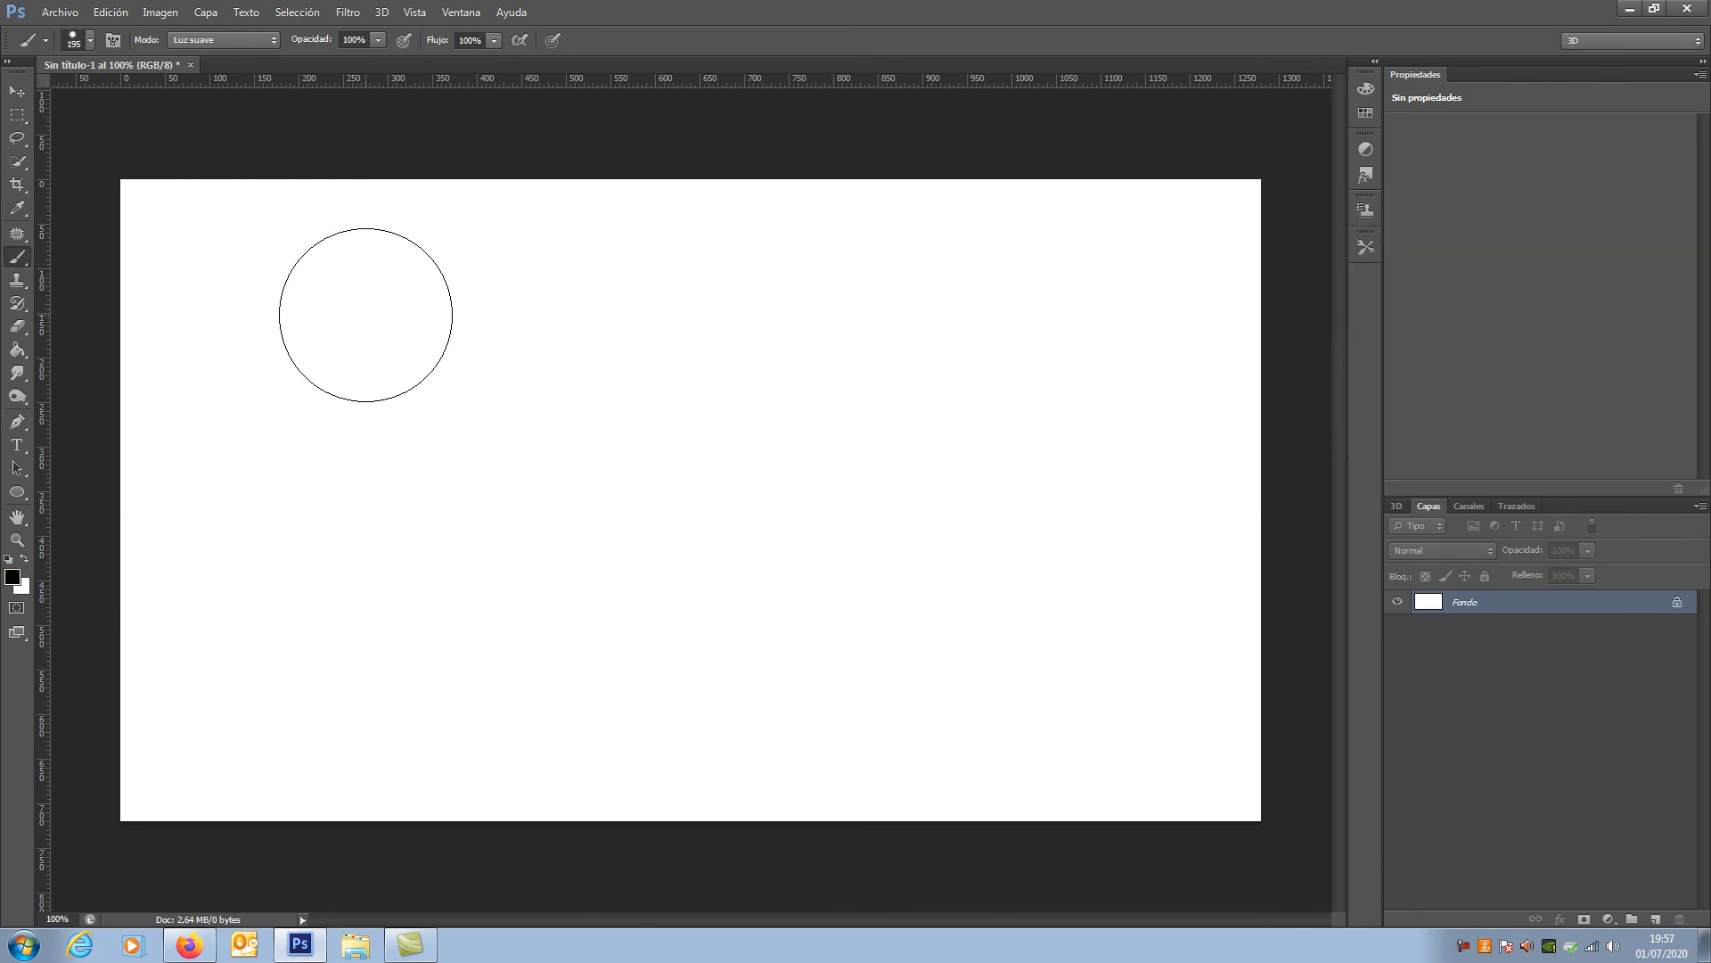
left_click(22, 560)
left_click(22, 560)
left_click(16, 579)
left_click(1075, 456)
left_click(1400, 232)
Step: Set the brush mode to Normal and paint a horizontal black stroke at 100% opacity across the upper part of the canvas
left_click(223, 40)
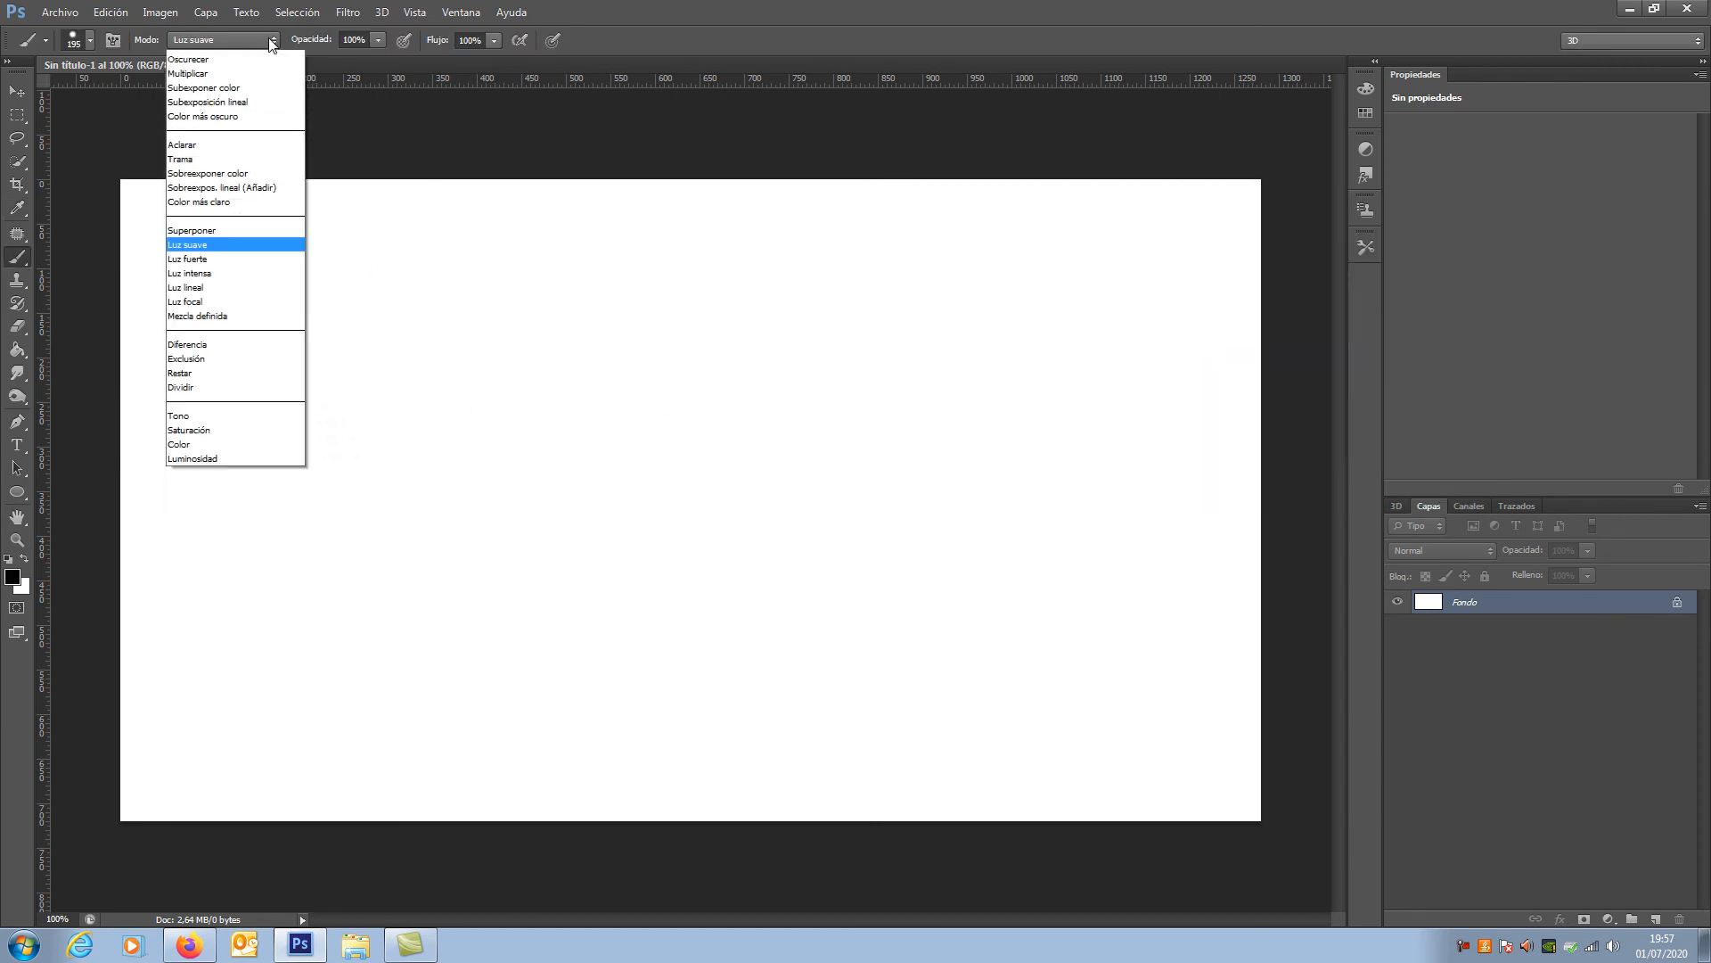
left_click(237, 52)
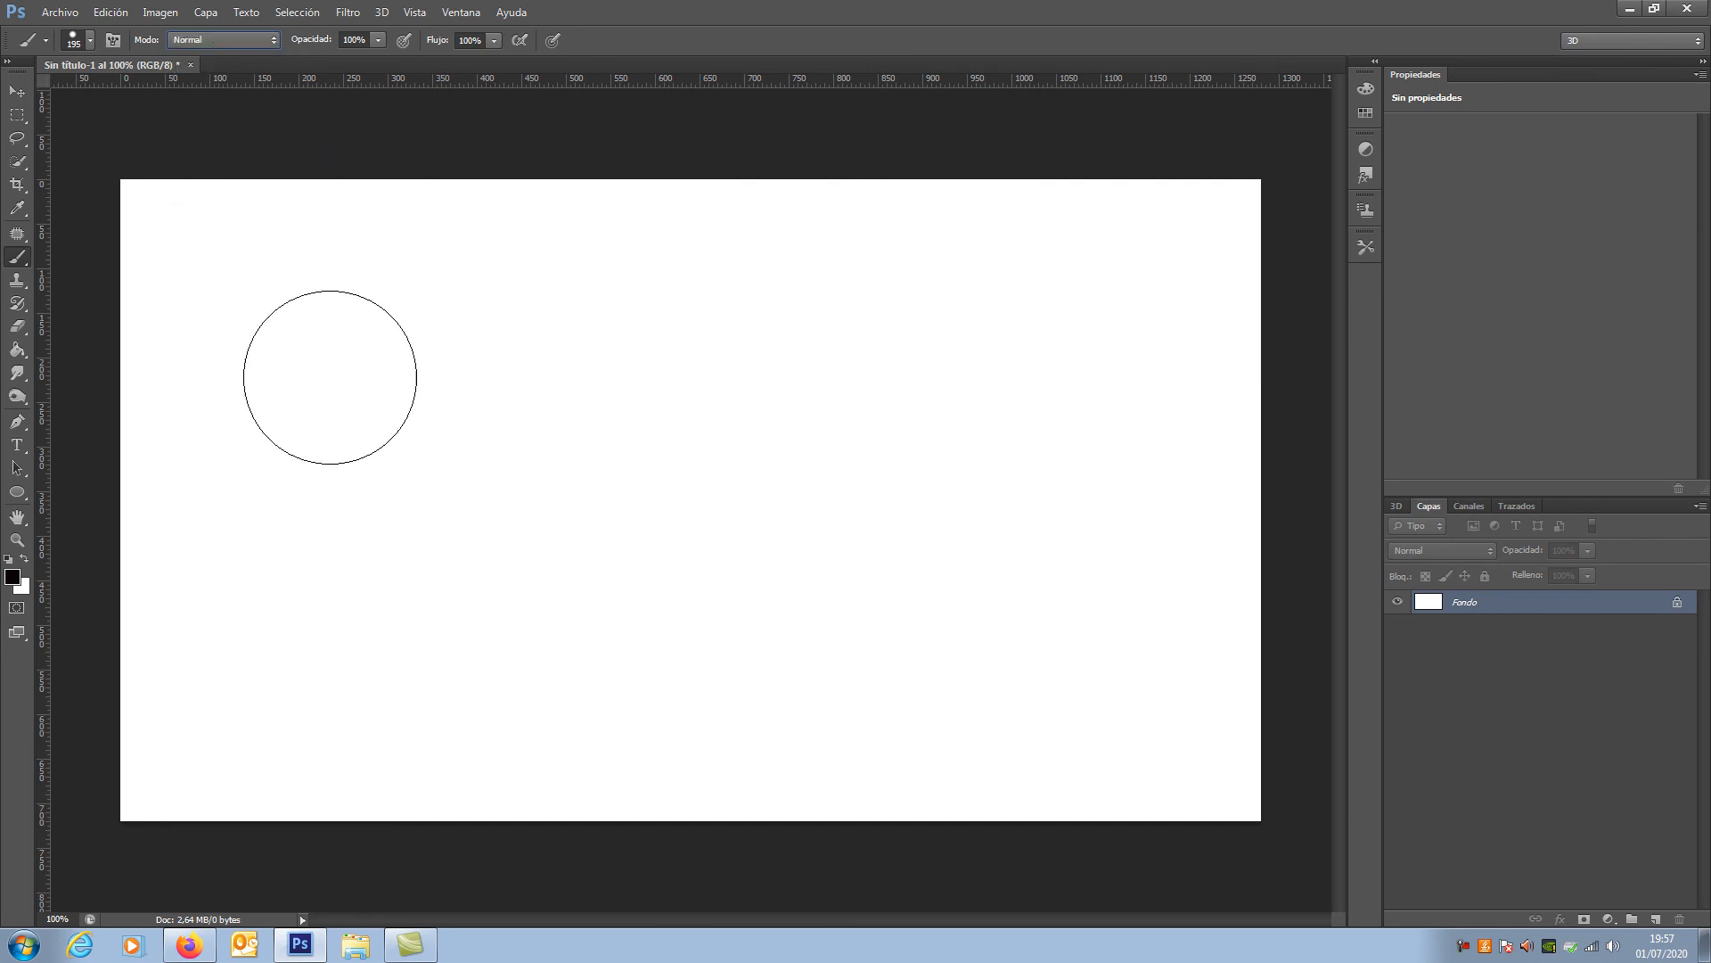
left_click_drag(344, 295, 781, 293)
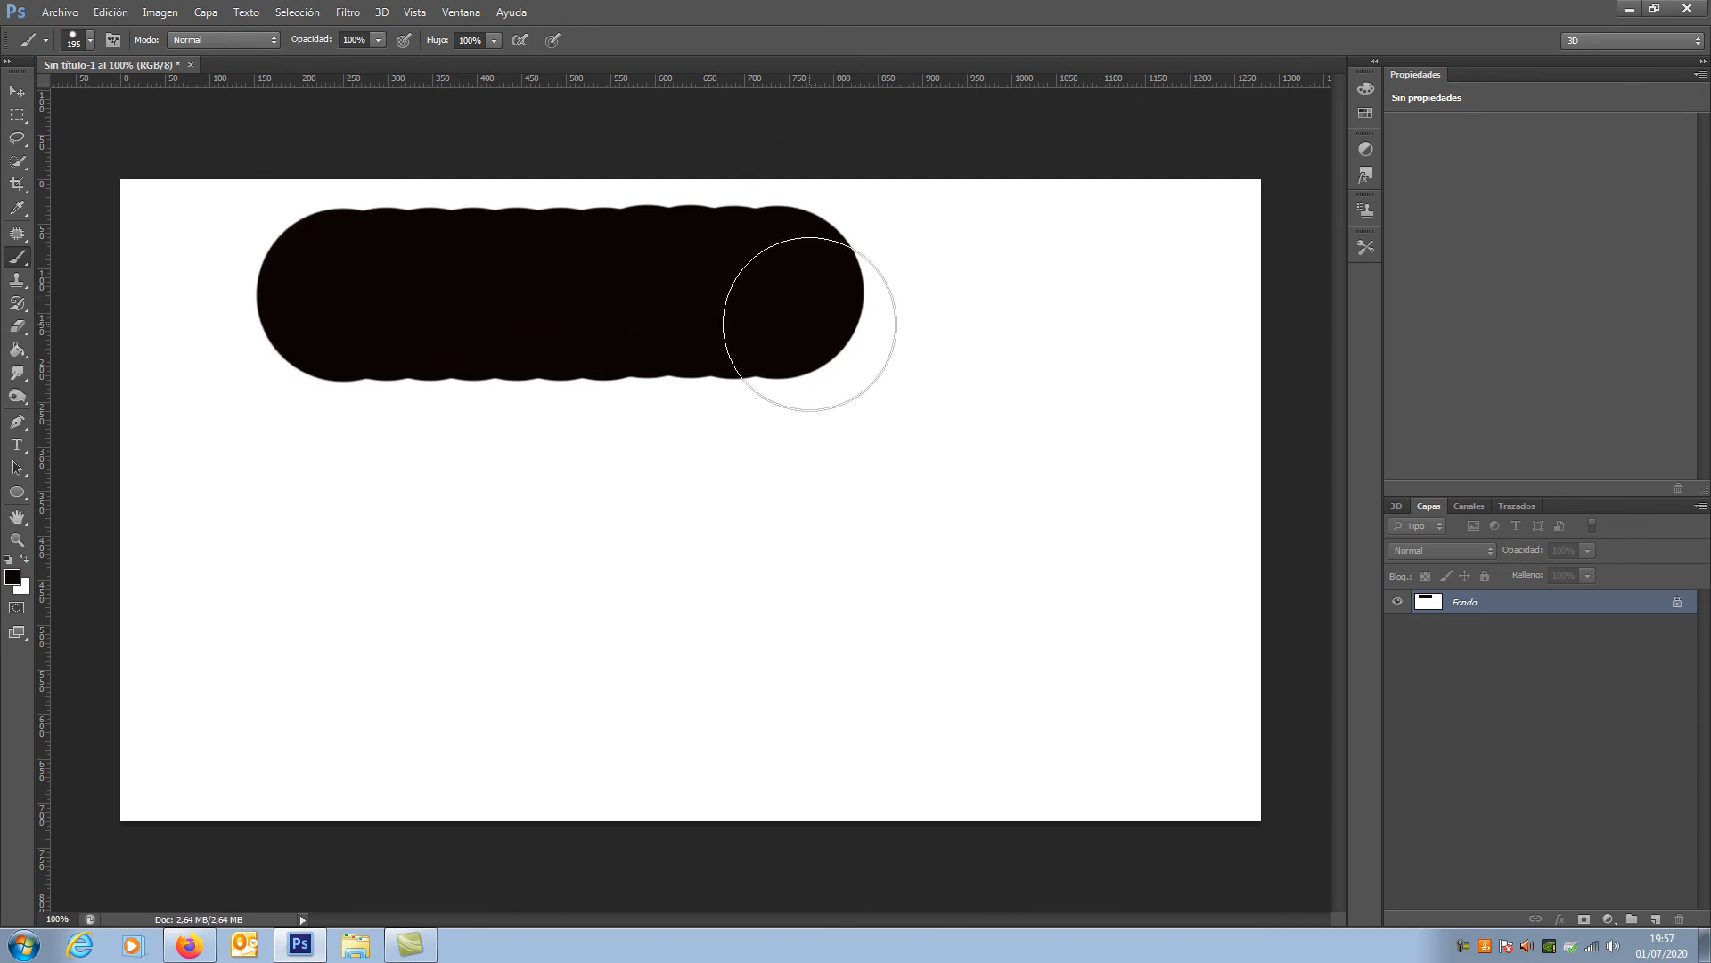
Step: Paint a horizontal stroke at 52% brush opacity below the black one and another beneath it at 6% opacity
left_click(382, 42)
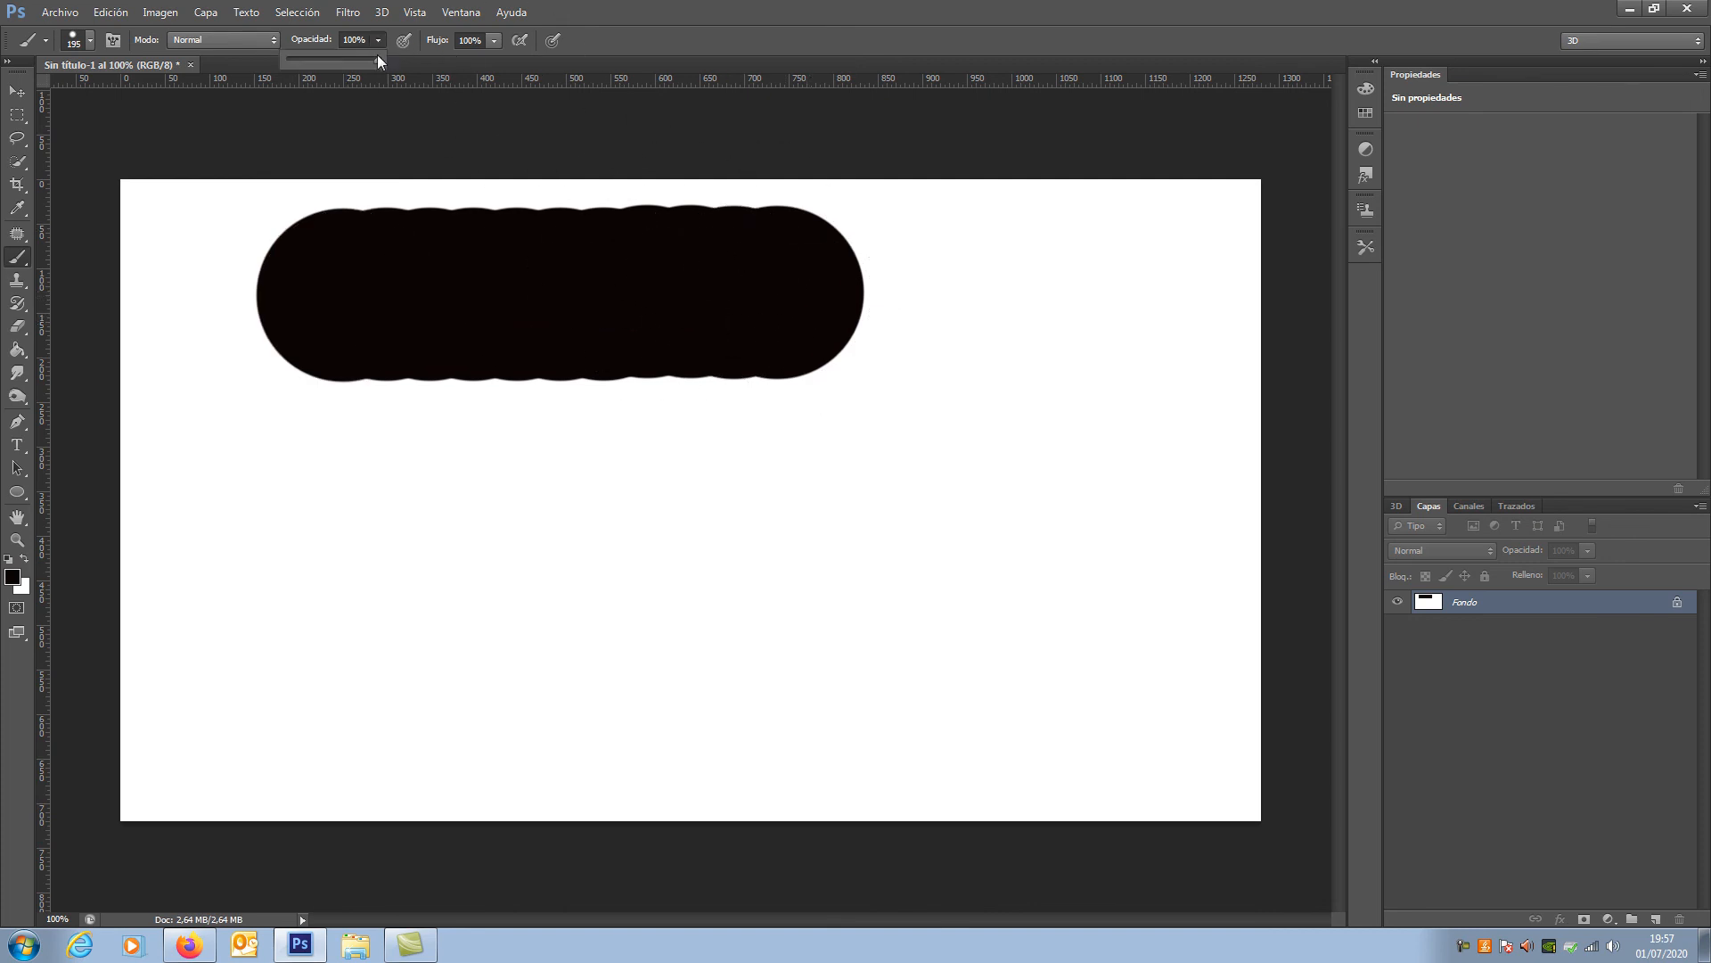
left_click(334, 59)
left_click_drag(324, 482, 802, 481)
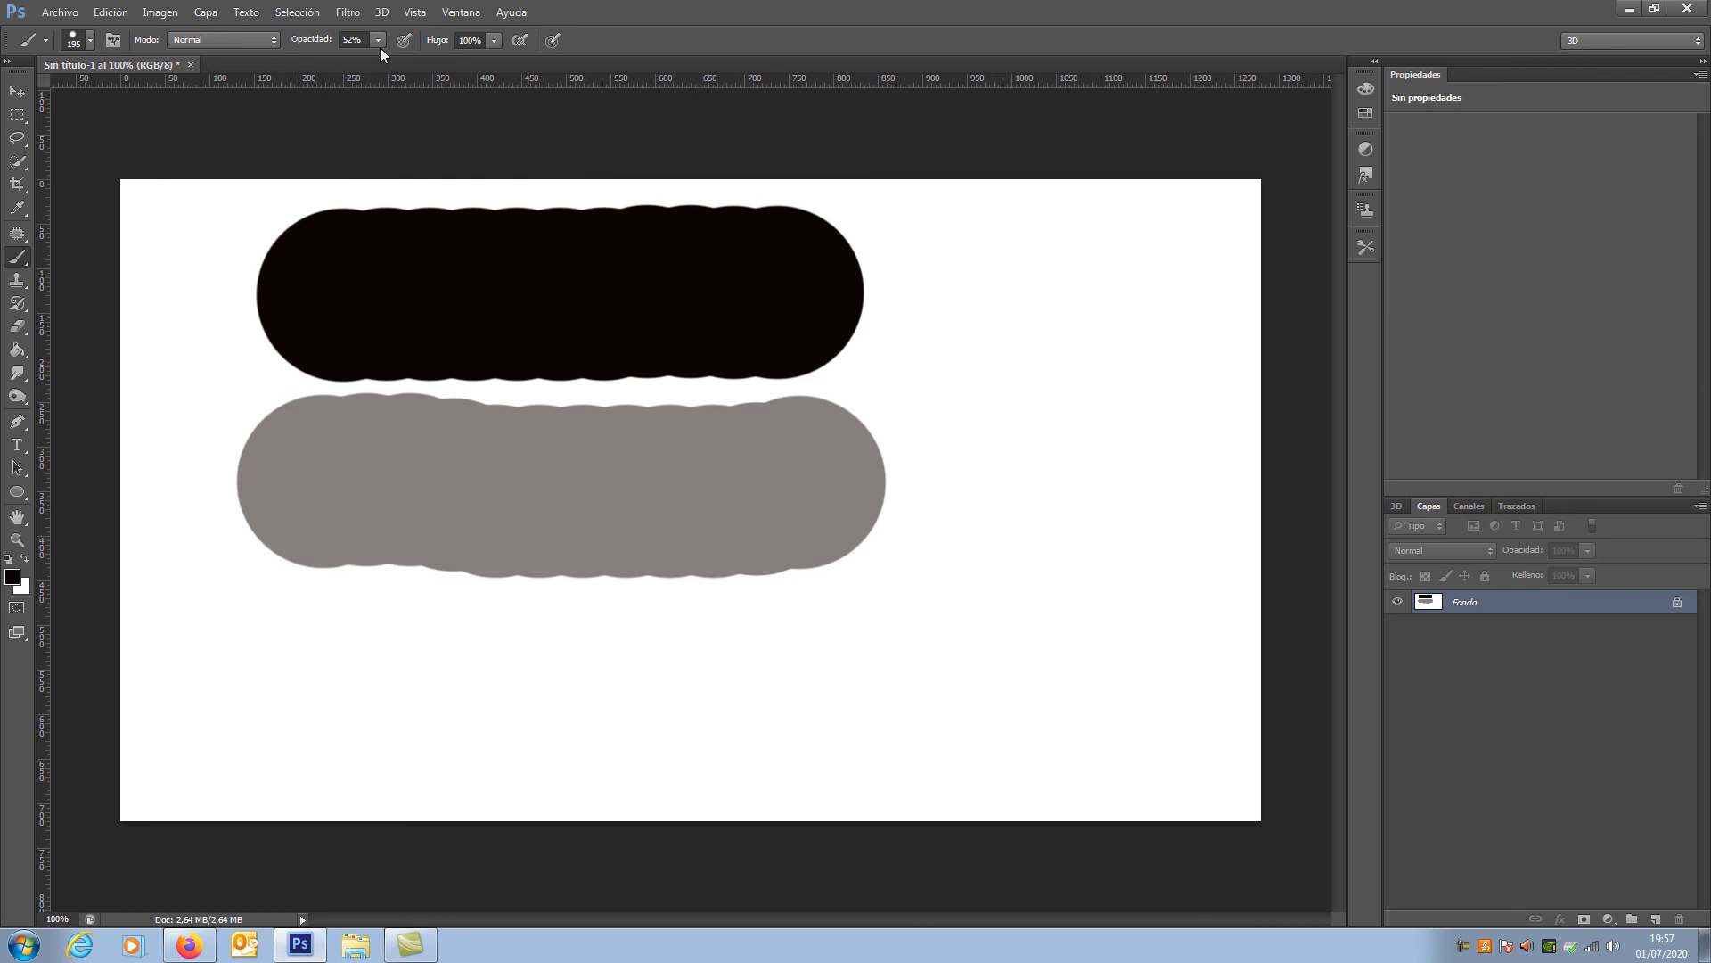
left_click_drag(301, 687, 801, 687)
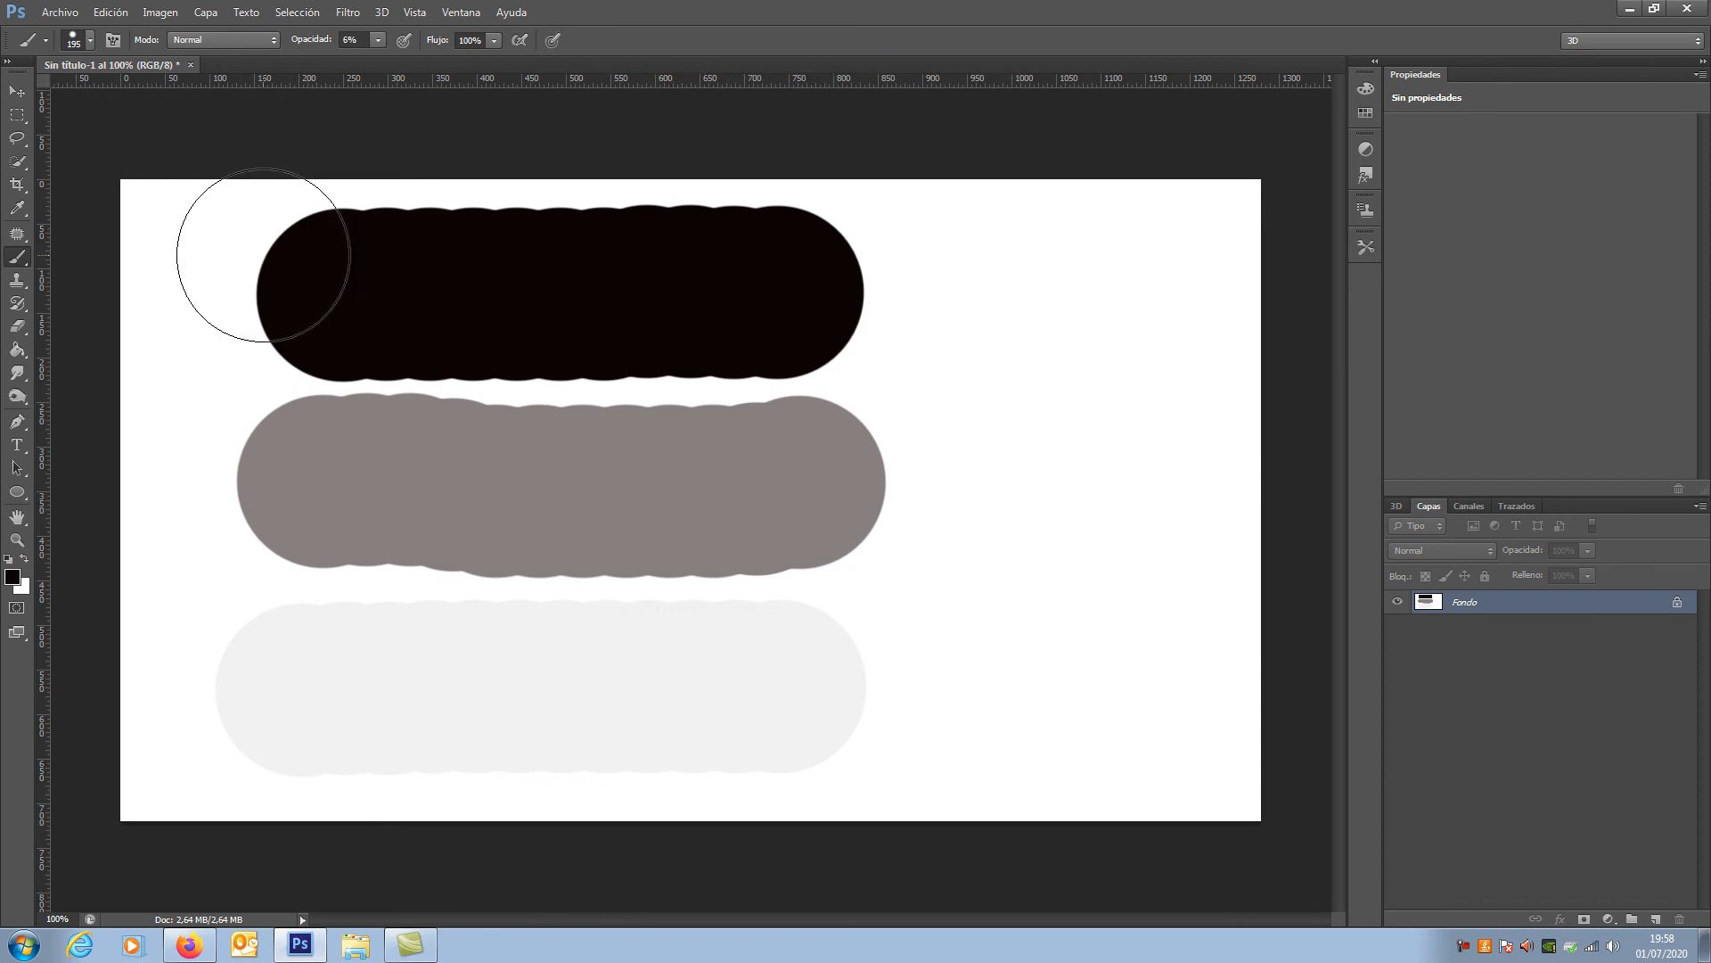
Step: Fill the whole Fondo layer with white to cover the strokes and return to the Brush tool
left_click(121, 17)
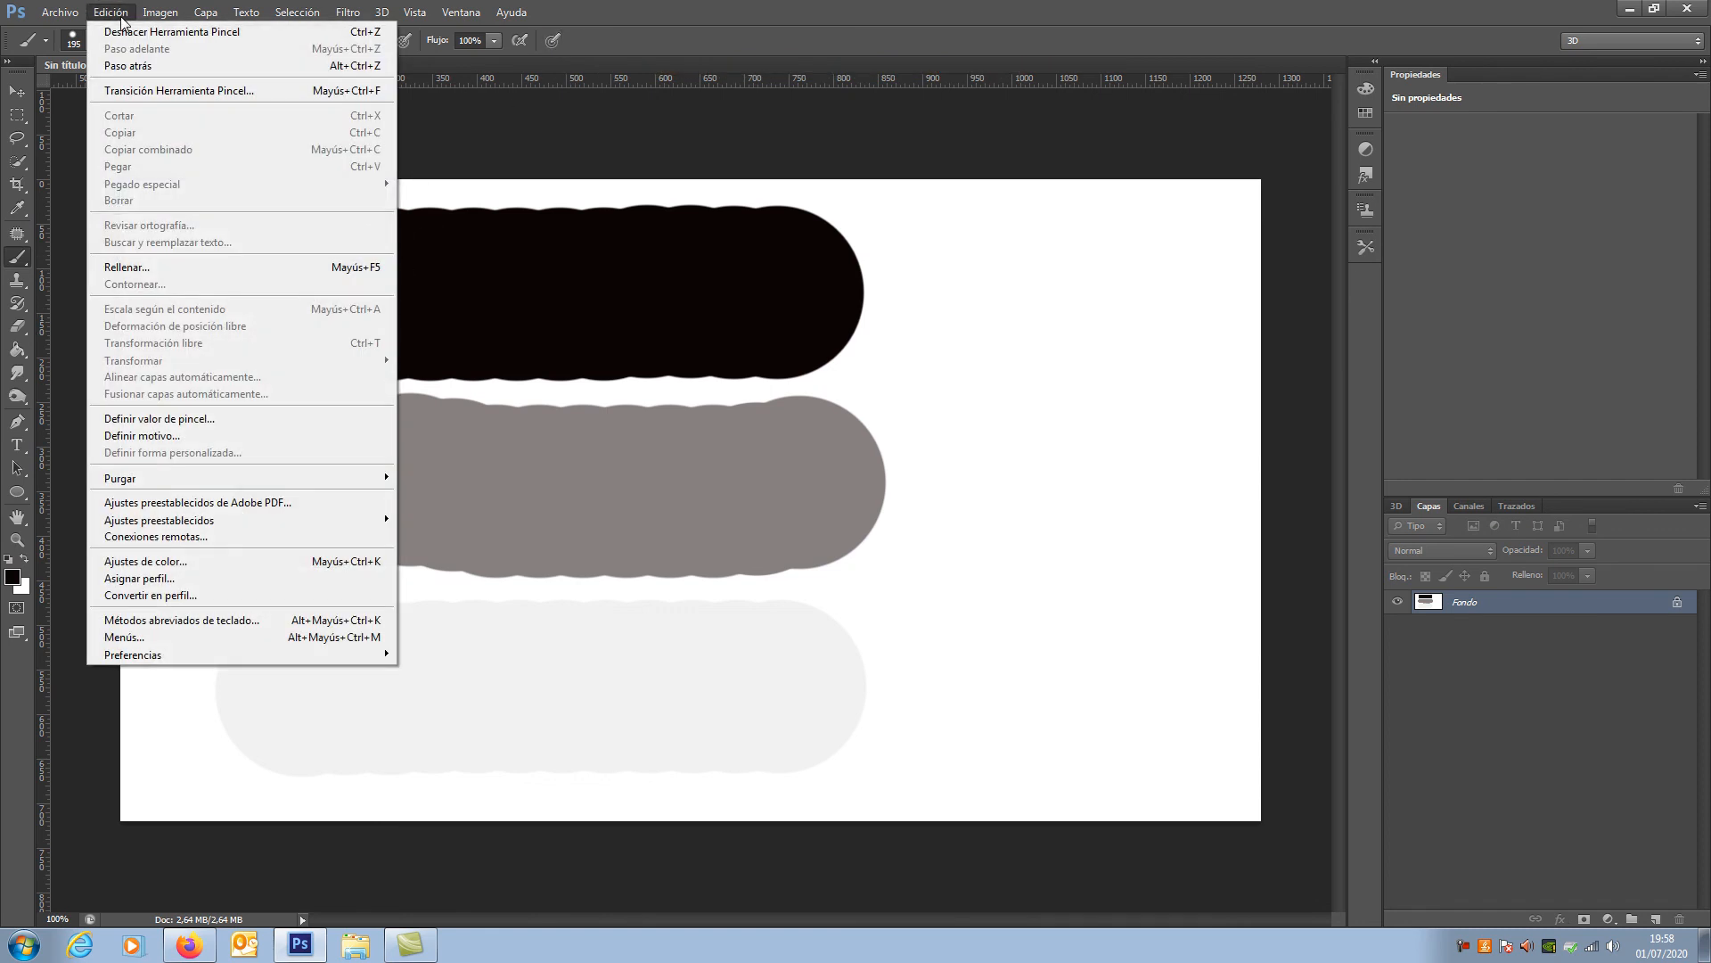
left_click(148, 268)
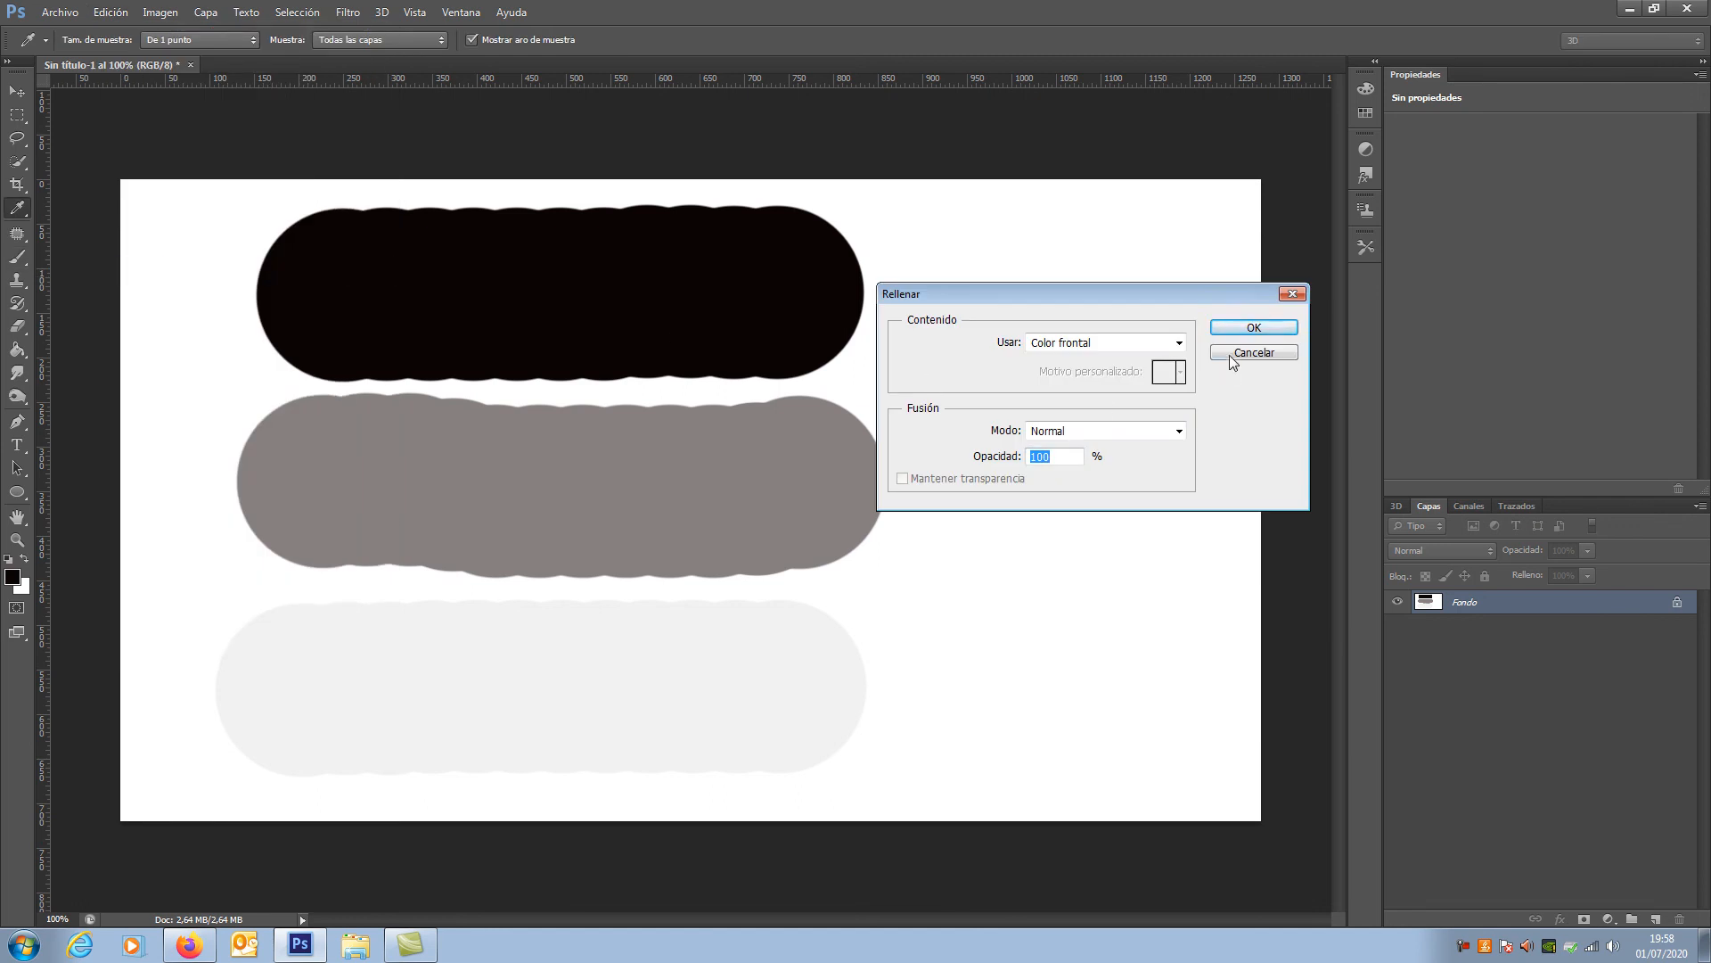
left_click(1176, 342)
left_click(1147, 374)
left_click(1254, 328)
key("b")
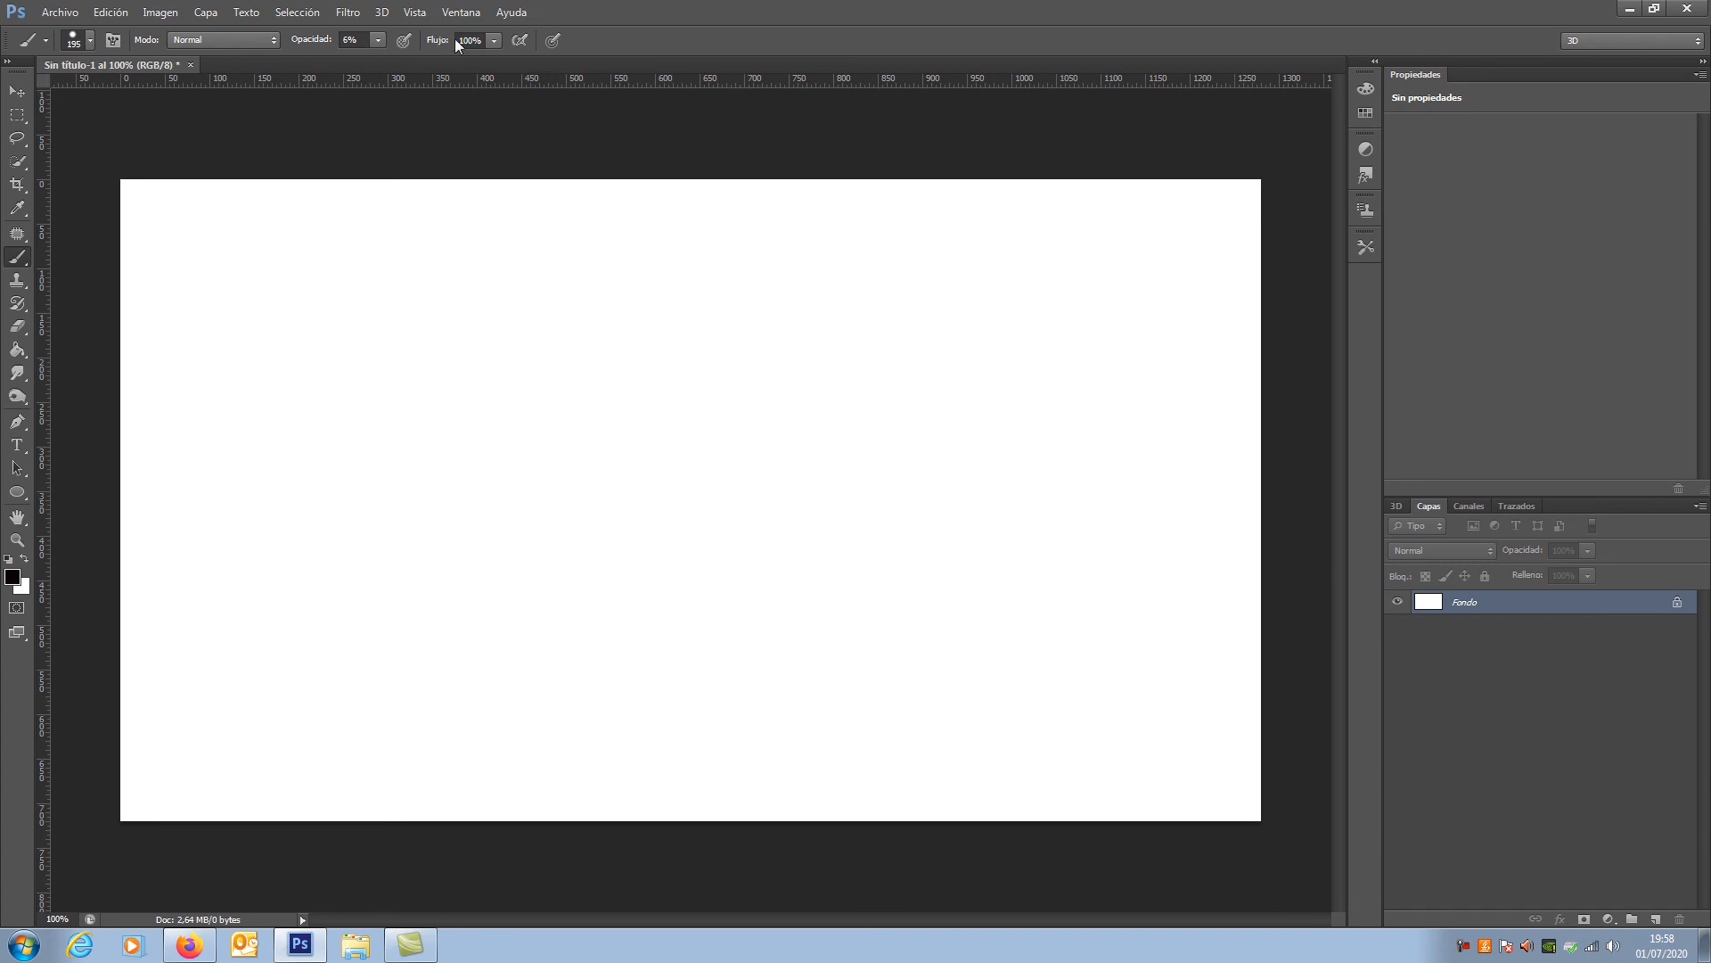
Step: With 6% opacity and 100% flow, paint repeated overlapping strokes along the canvas's upper part and one continuous back-and-forth stroke below them
left_click(494, 40)
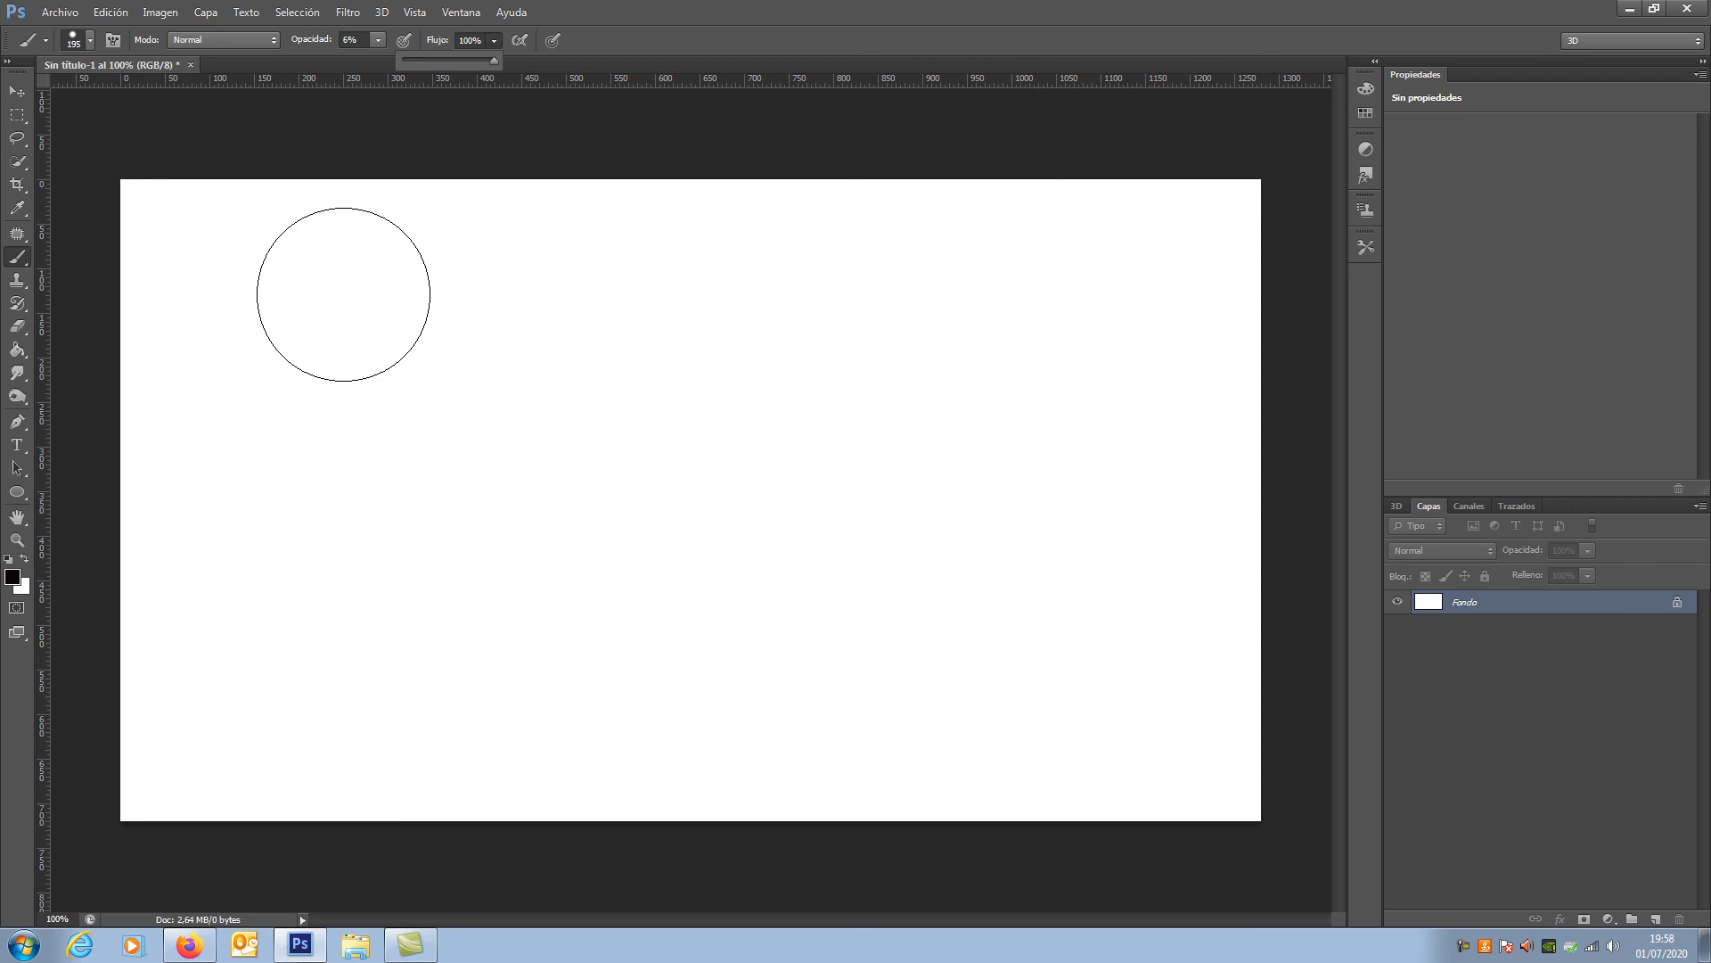
left_click(378, 39)
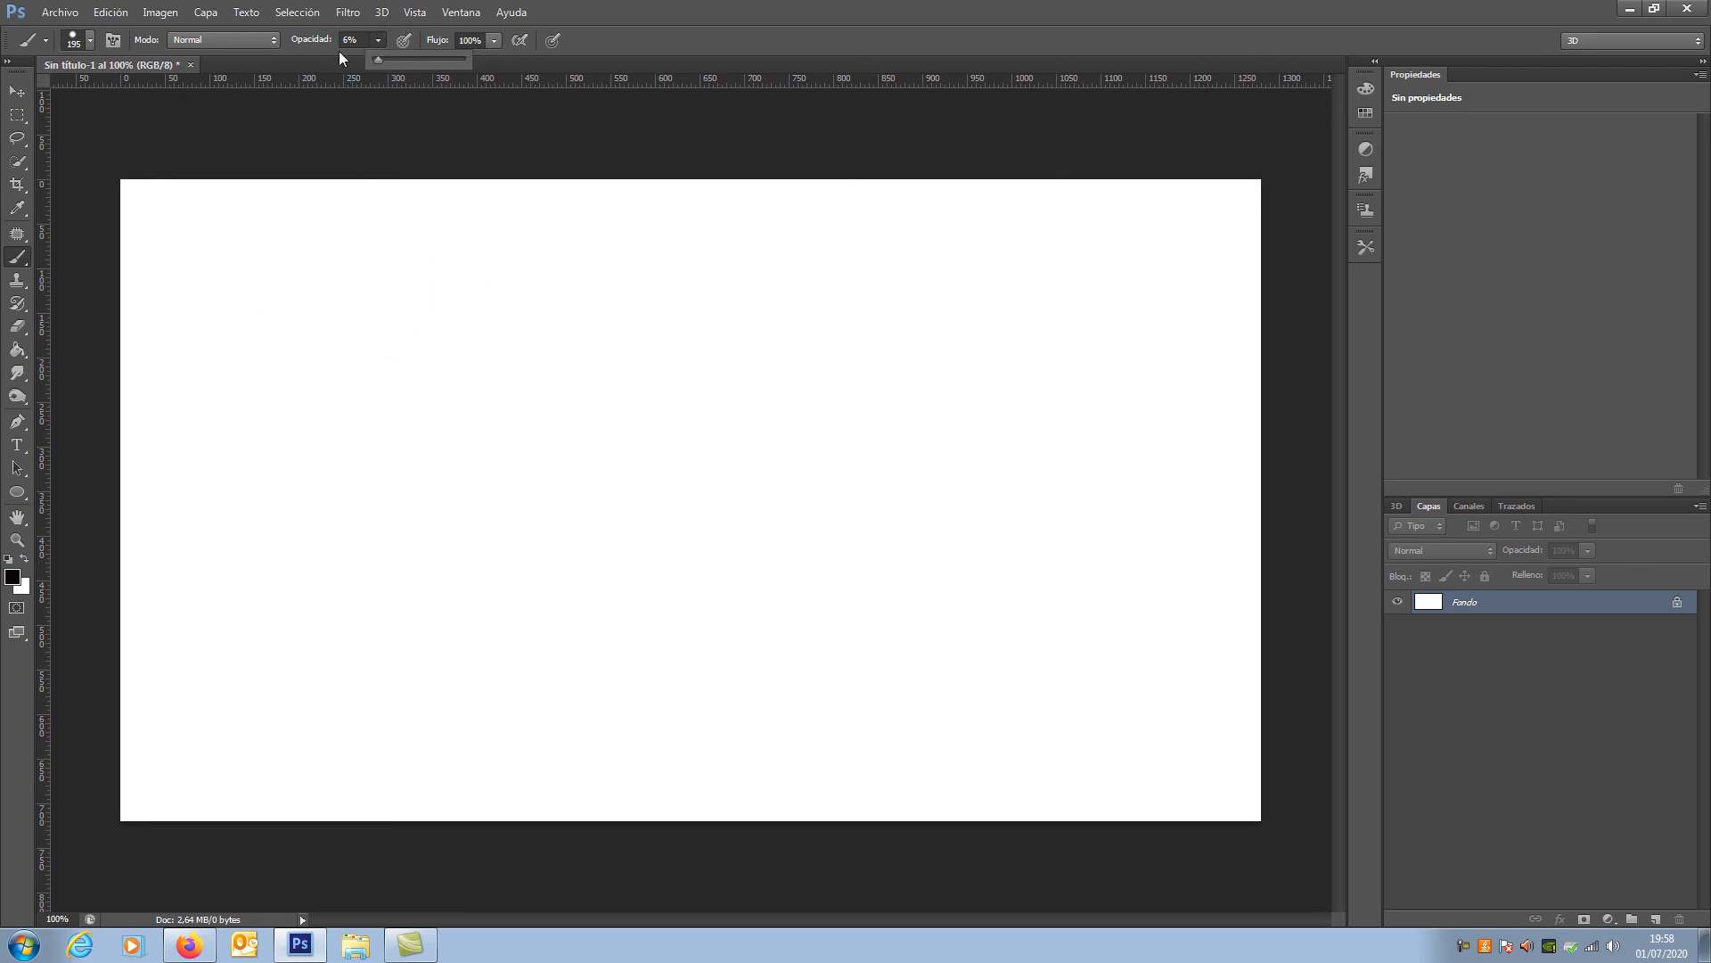
left_click_drag(286, 281, 722, 286)
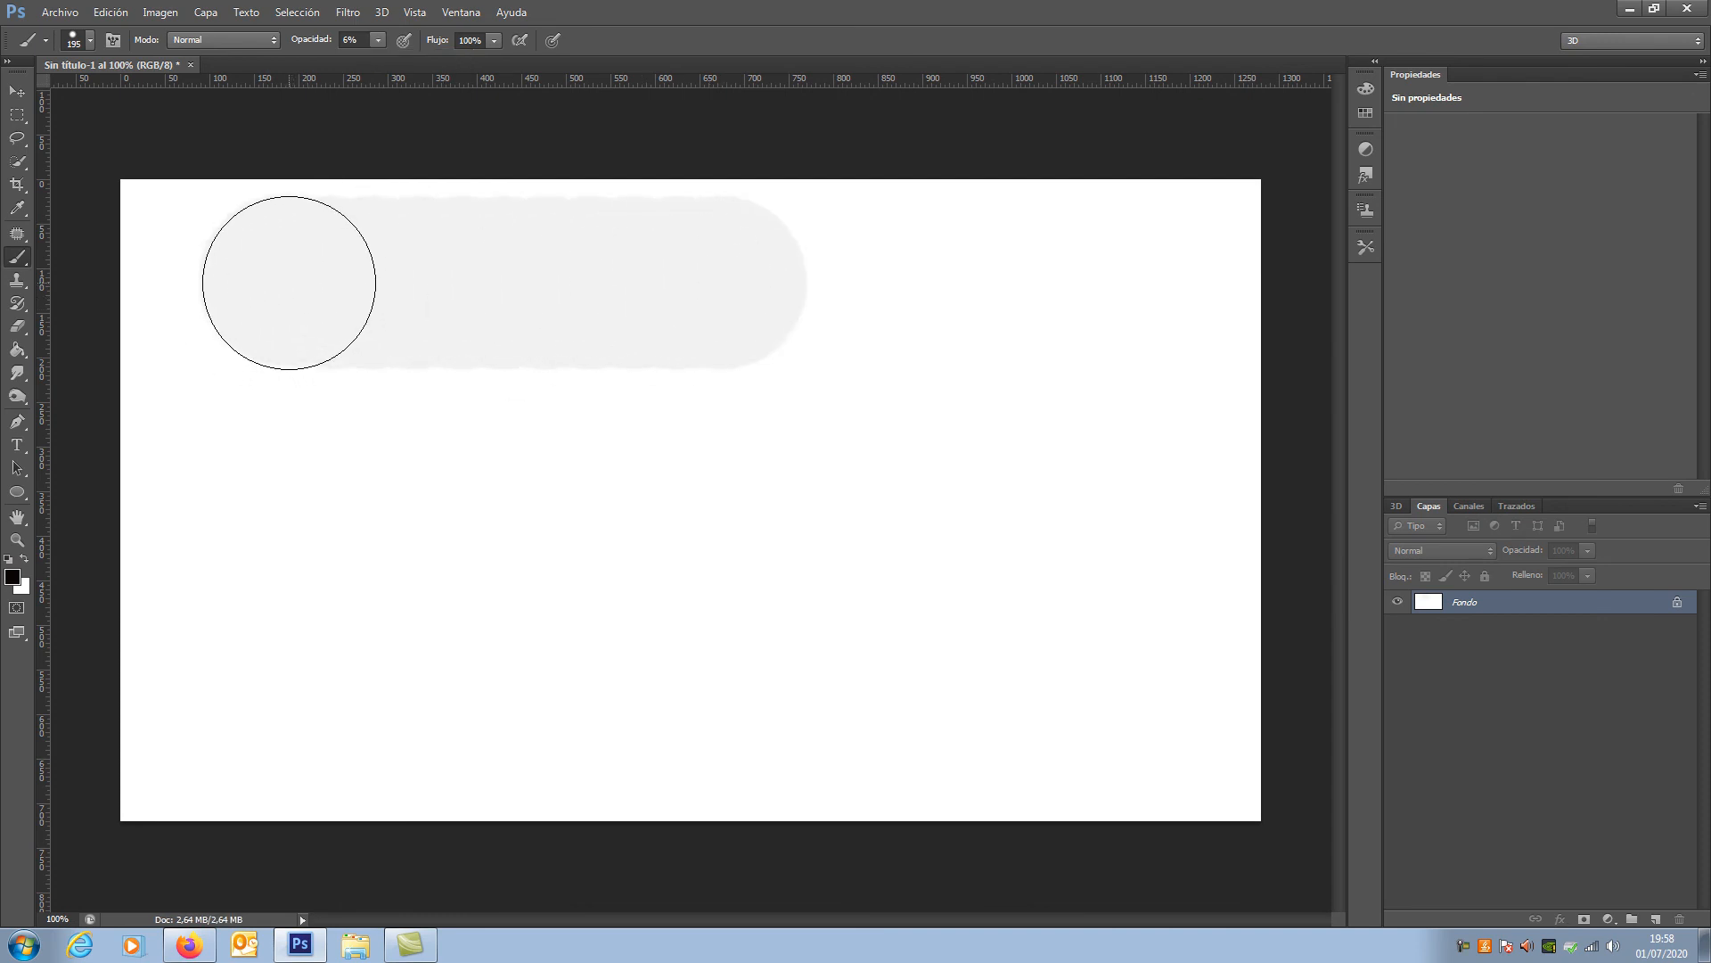
mouse_move(289, 282)
left_mouse_down()
mouse_move(715, 281)
mouse_move(276, 279)
mouse_move(680, 282)
left_mouse_up()
left_click(291, 283)
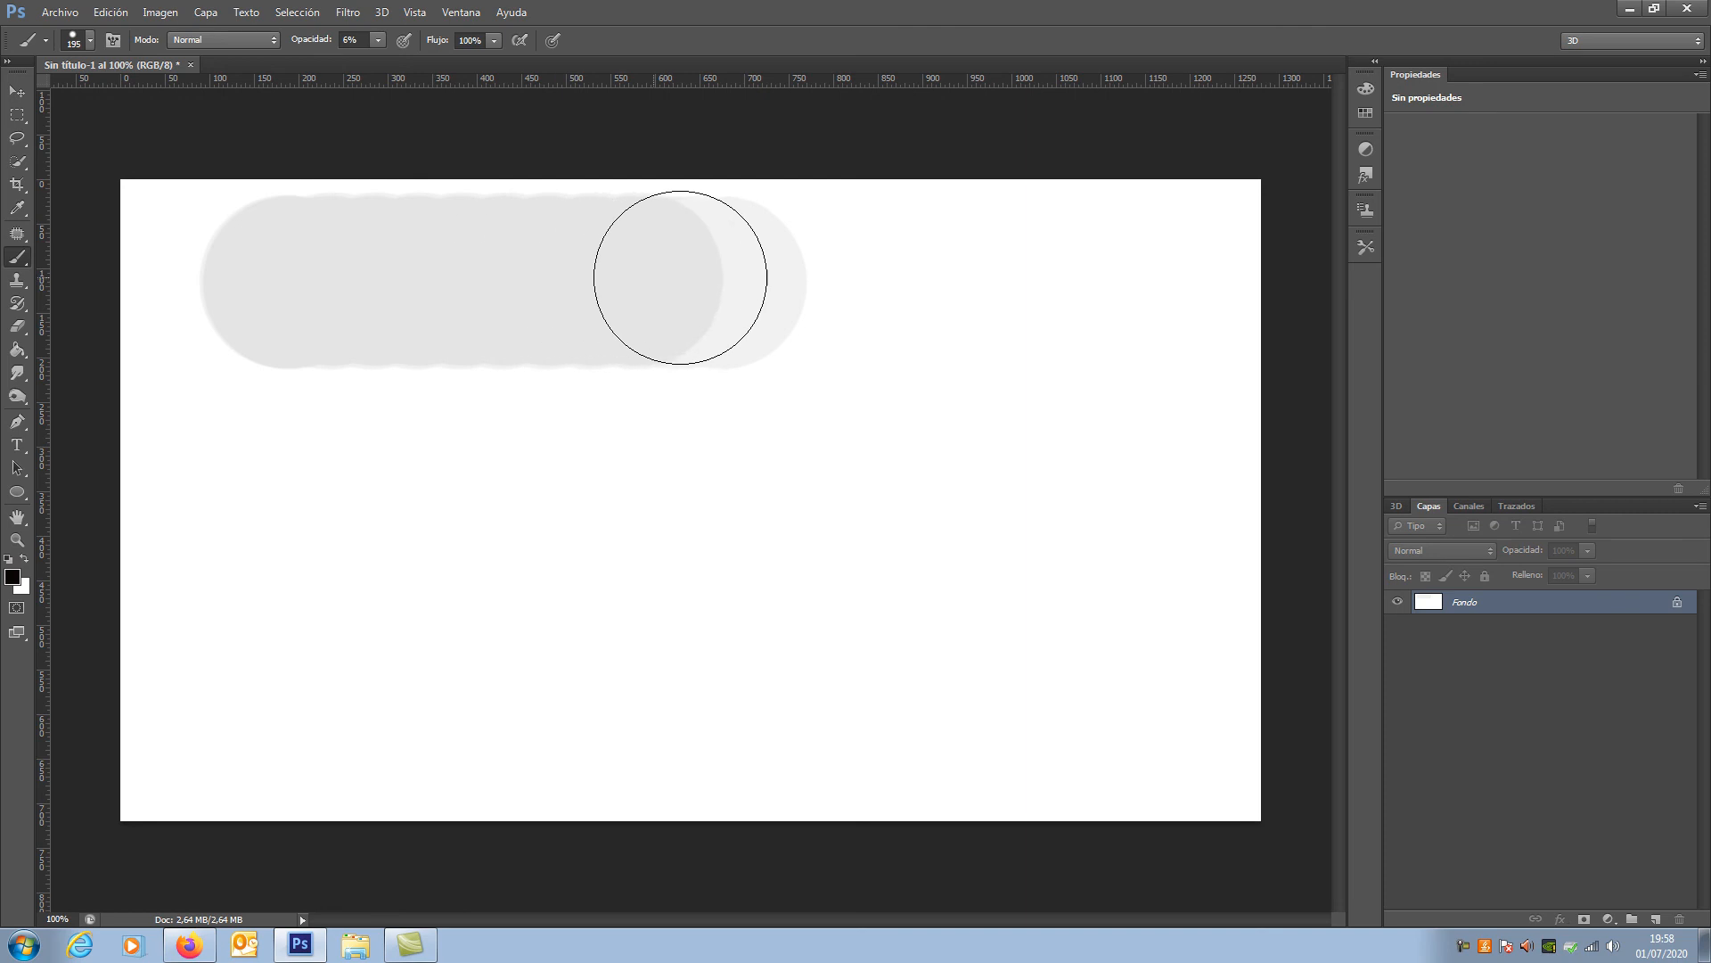
left_click_drag(291, 282, 629, 281)
left_click_drag(295, 284, 642, 278)
left_click_drag(298, 283, 651, 281)
left_click_drag(298, 282, 669, 279)
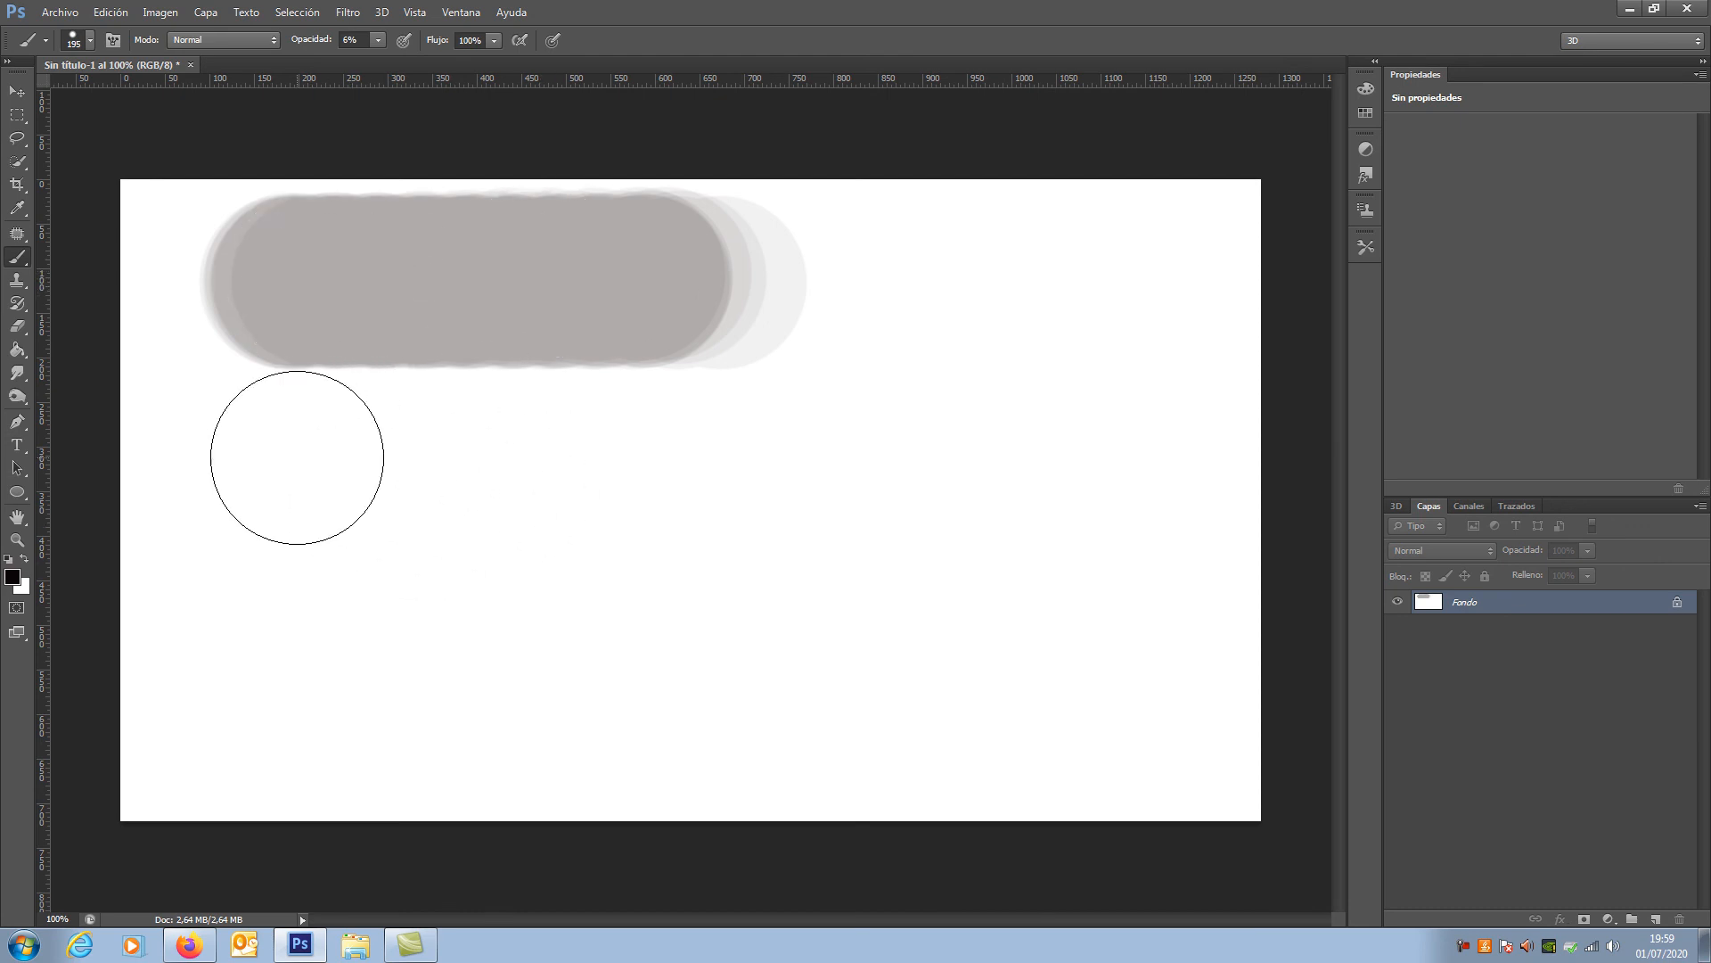
left_click_drag(276, 462, 752, 465)
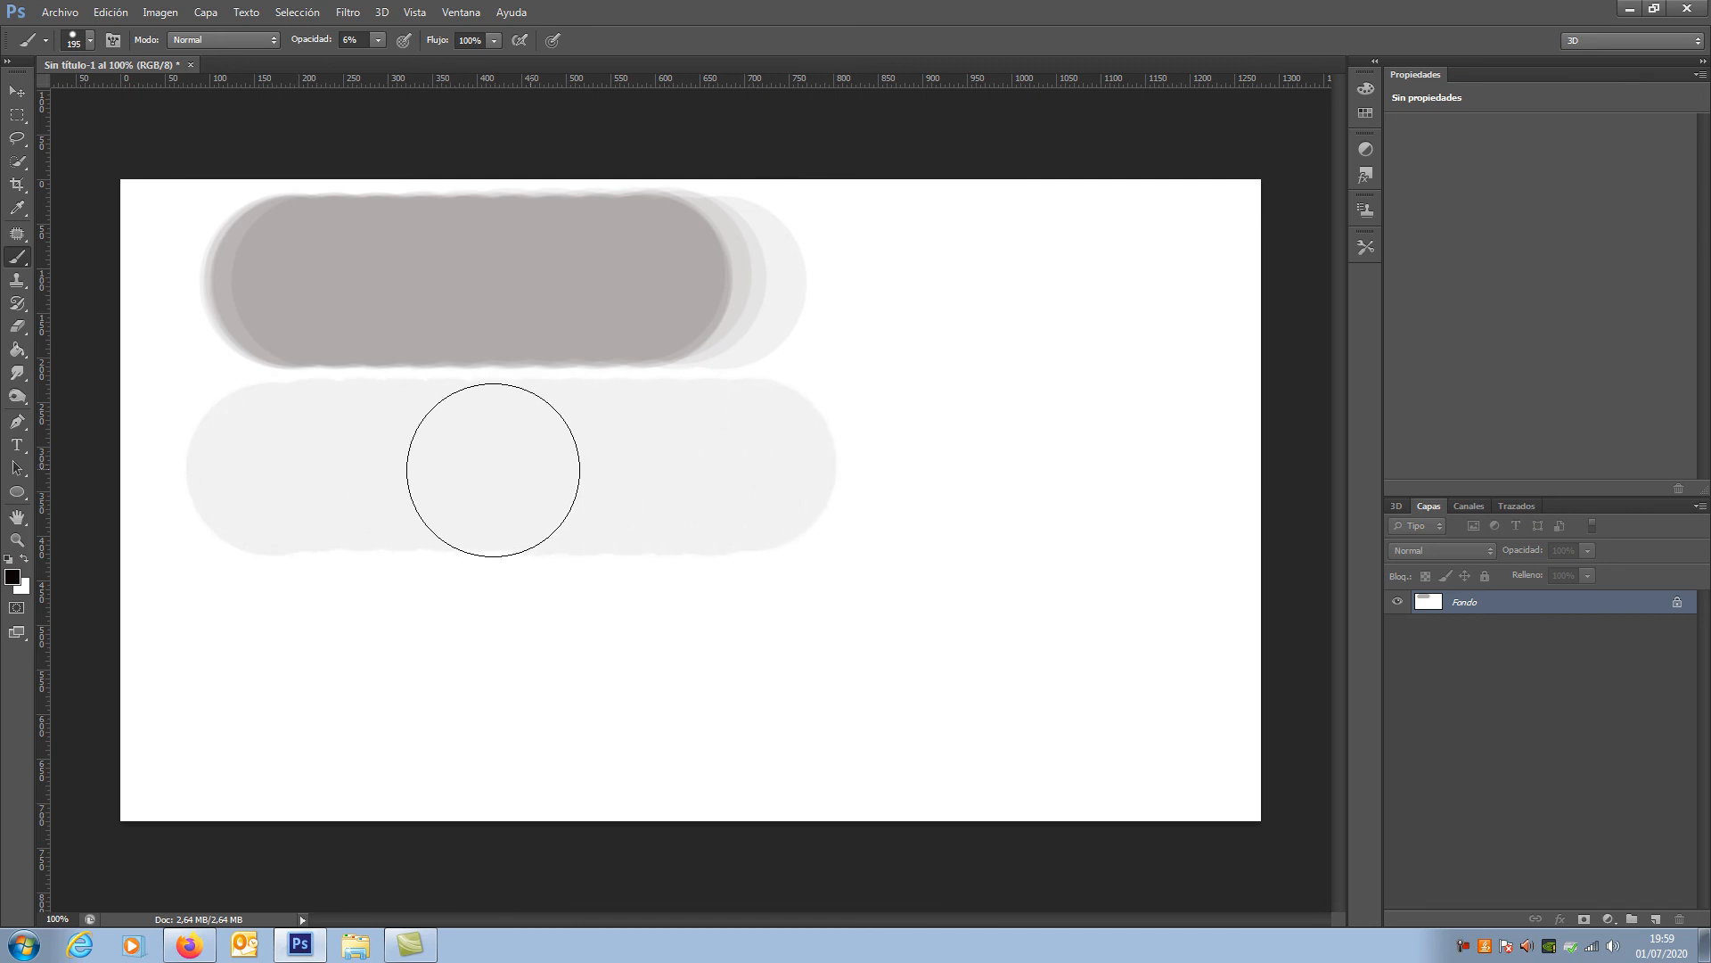
mouse_move(620, 468)
left_mouse_down()
mouse_move(241, 473)
mouse_move(695, 470)
mouse_move(481, 488)
mouse_move(256, 478)
mouse_move(593, 527)
mouse_move(402, 553)
left_mouse_up()
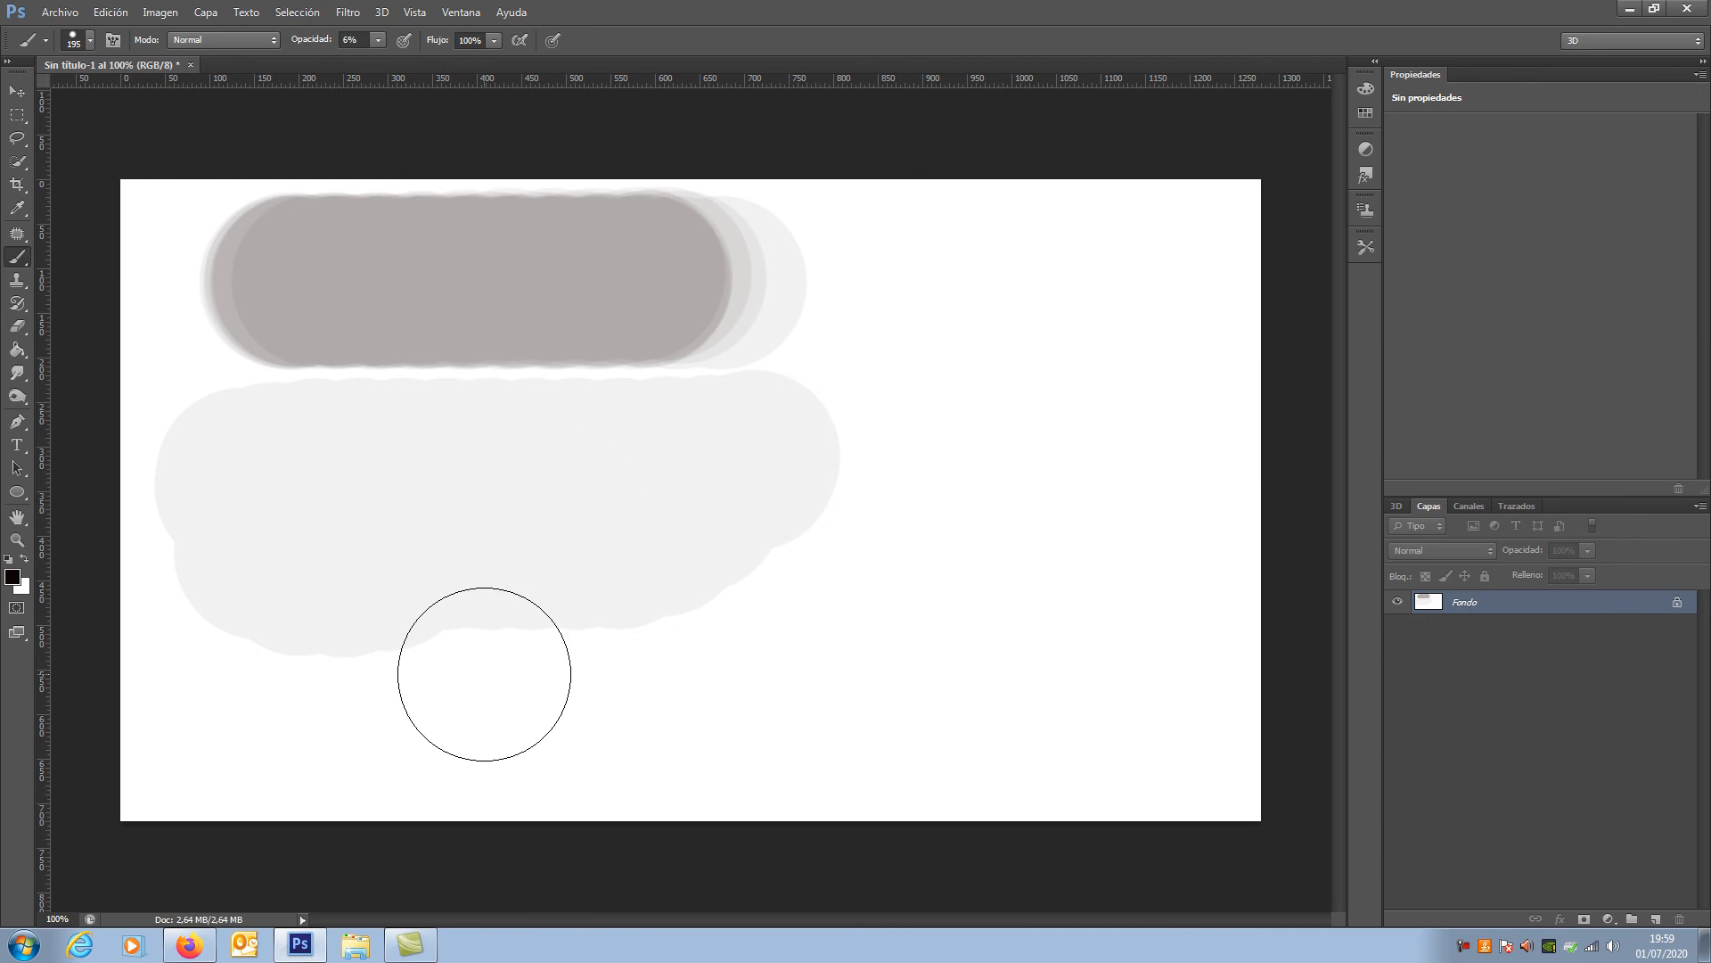
Step: Set the brush opacity to 100% and flow to 12%, and paint overlapping back-and-forth strokes in the lower and upper right of the canvas
left_click(378, 42)
left_click(495, 41)
left_click(414, 60)
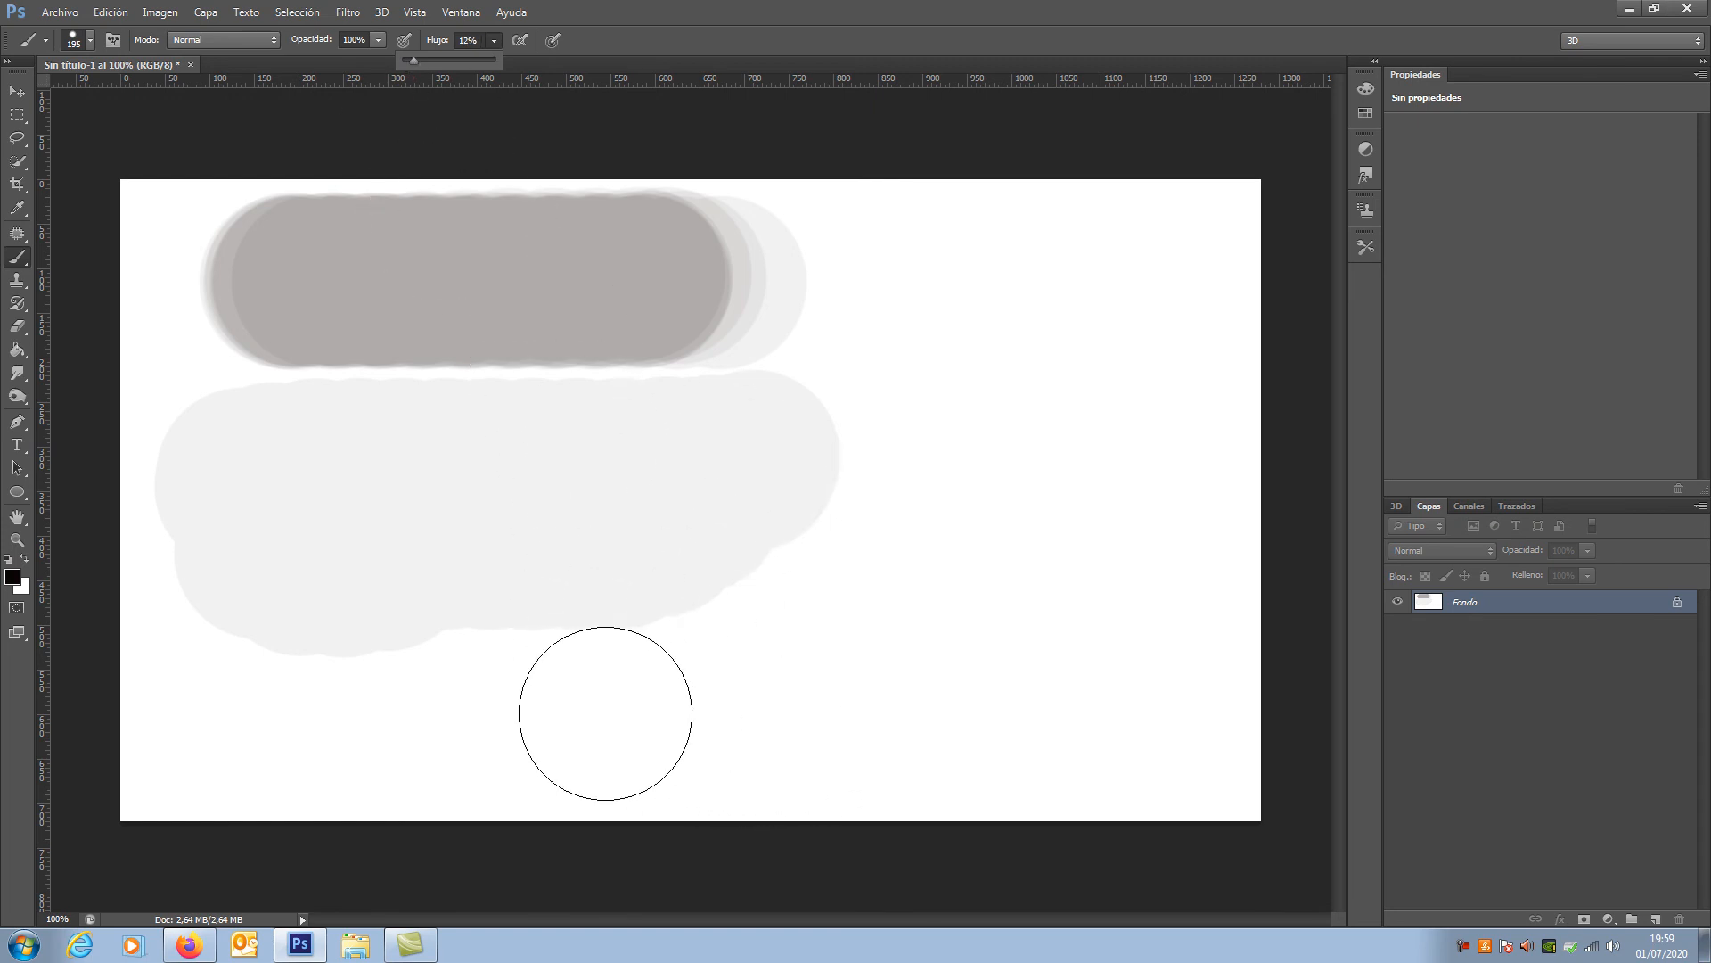
left_click_drag(605, 705, 1069, 699)
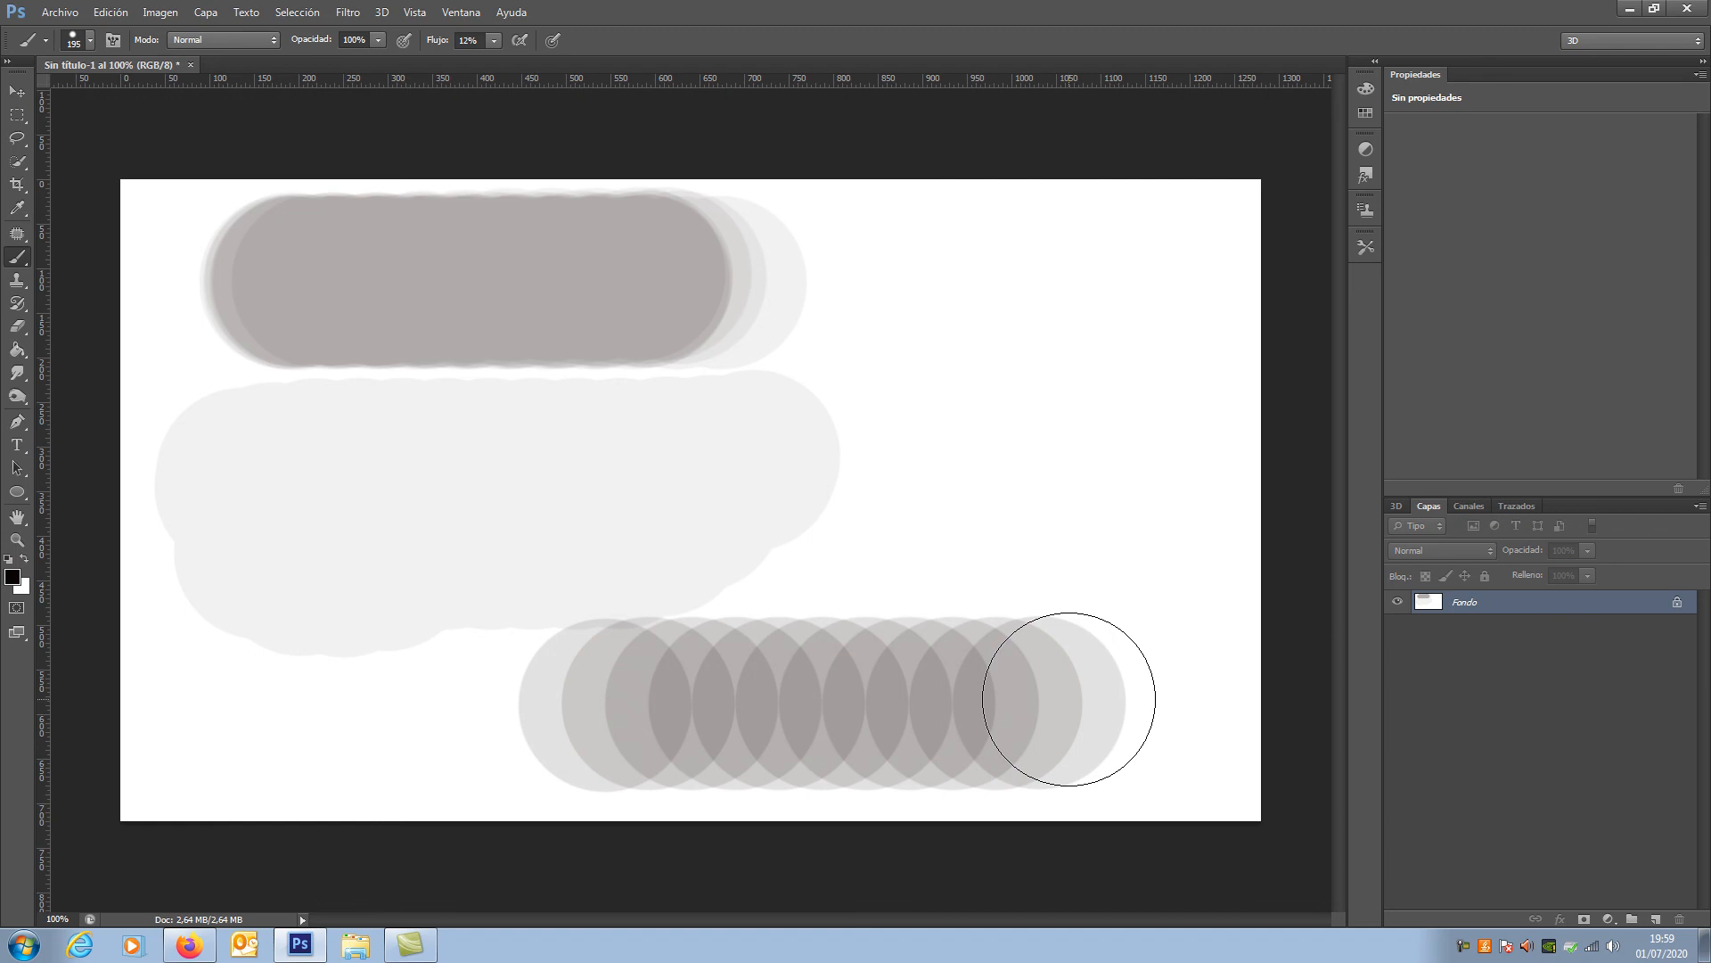
left_click_drag(1059, 699, 608, 706)
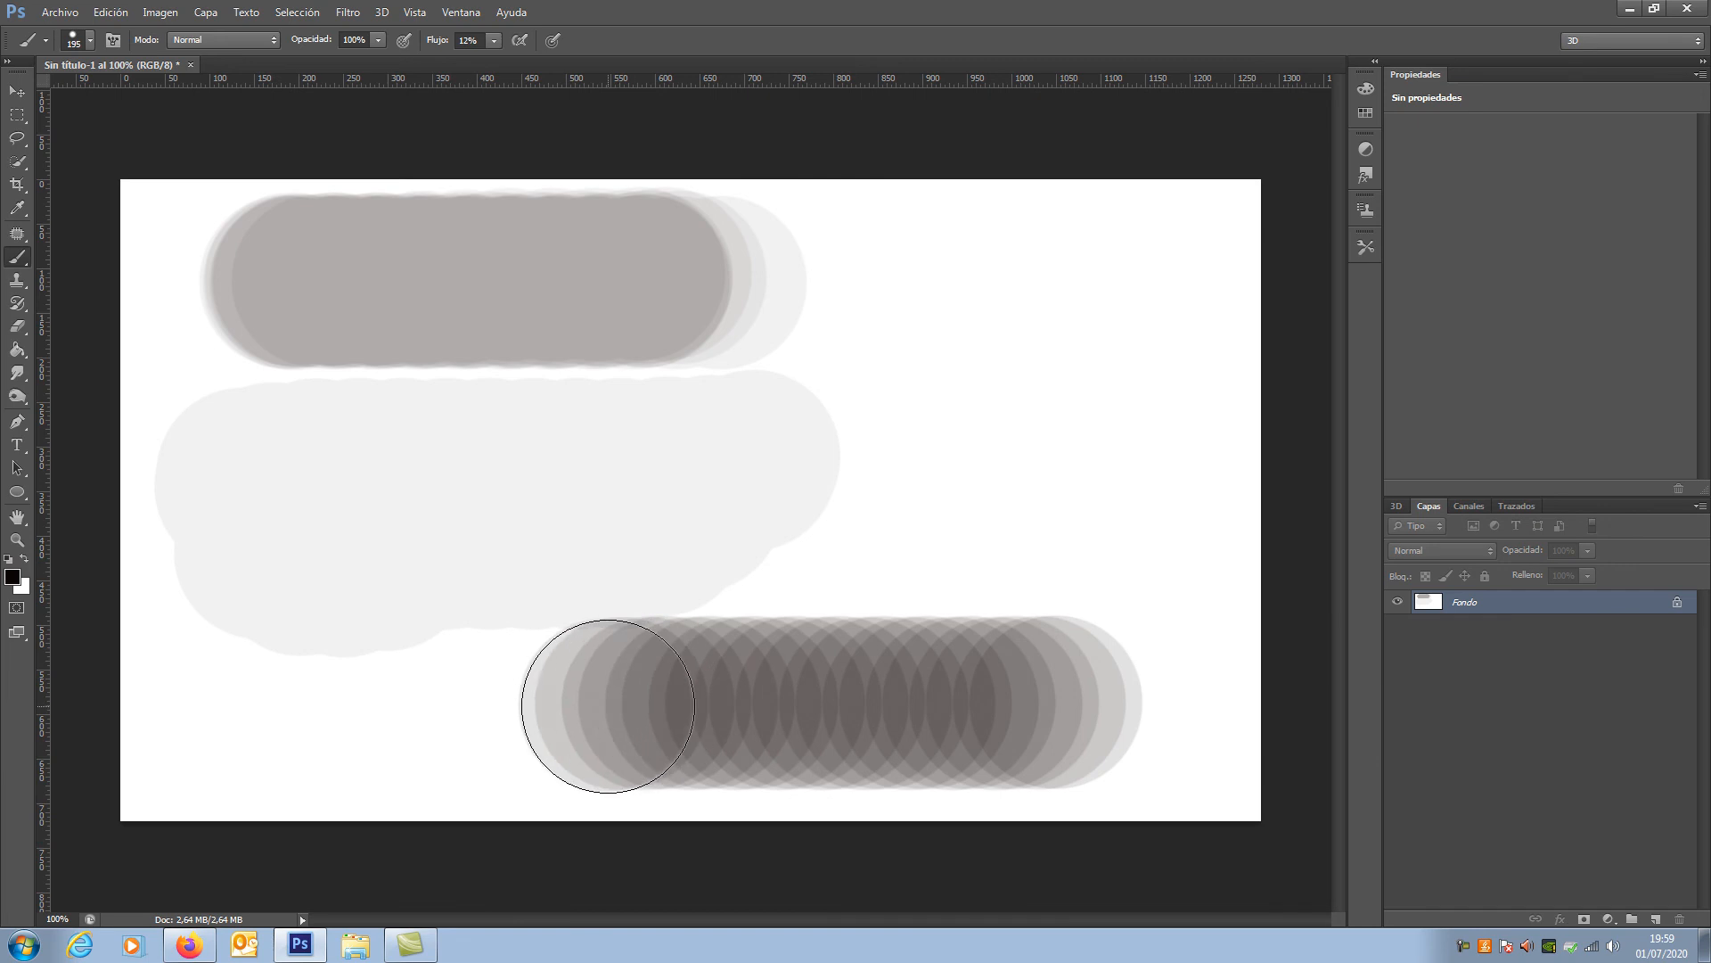
mouse_move(607, 706)
left_mouse_down()
mouse_move(1047, 702)
mouse_move(624, 713)
mouse_move(993, 706)
mouse_move(963, 714)
mouse_move(614, 711)
mouse_move(1039, 687)
mouse_move(546, 696)
mouse_move(1078, 719)
mouse_move(550, 713)
left_mouse_up()
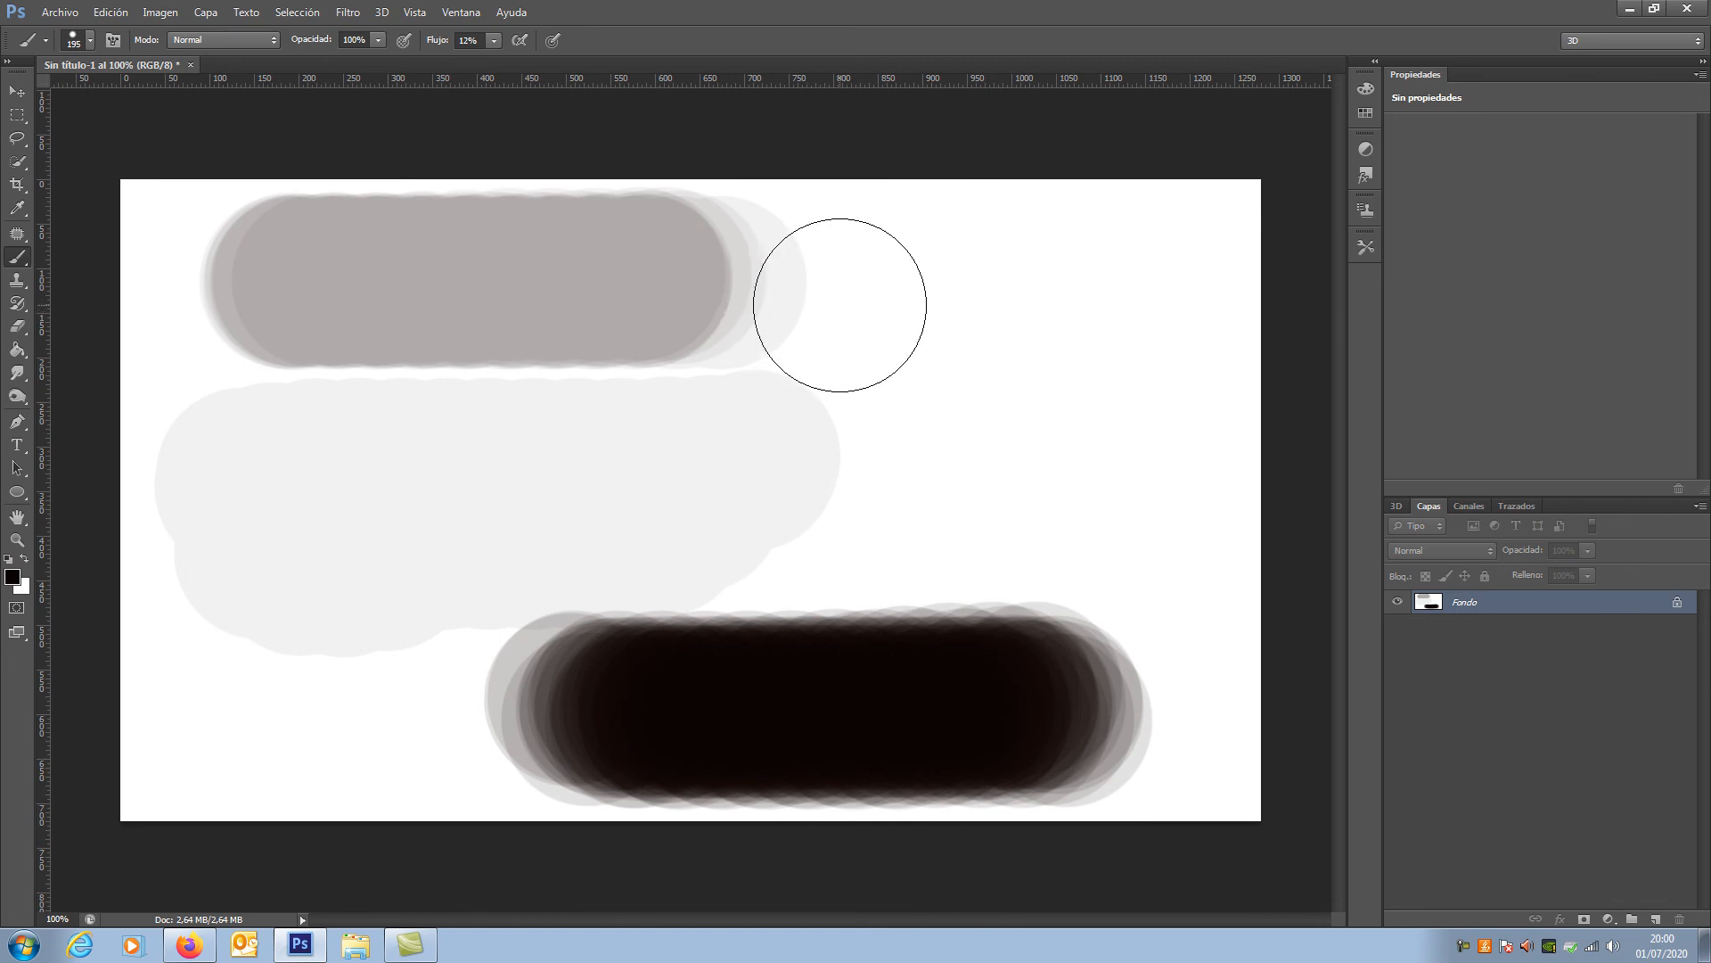
left_click_drag(829, 309, 1134, 309)
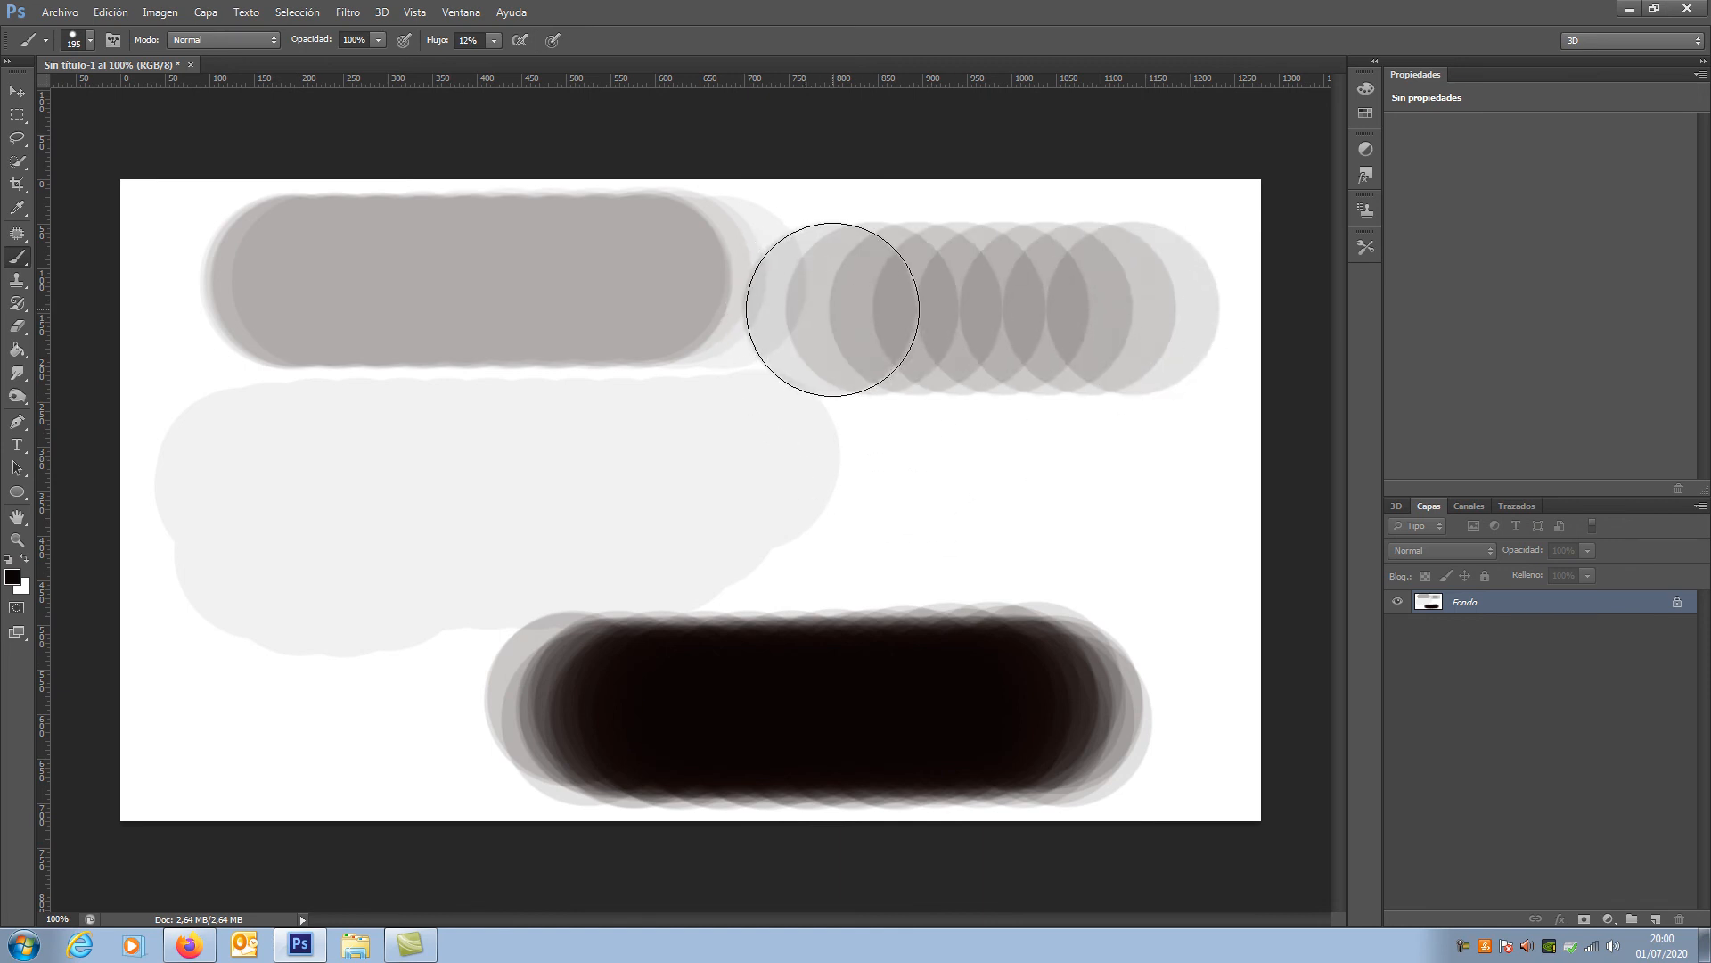
left_click_drag(833, 309, 1110, 309)
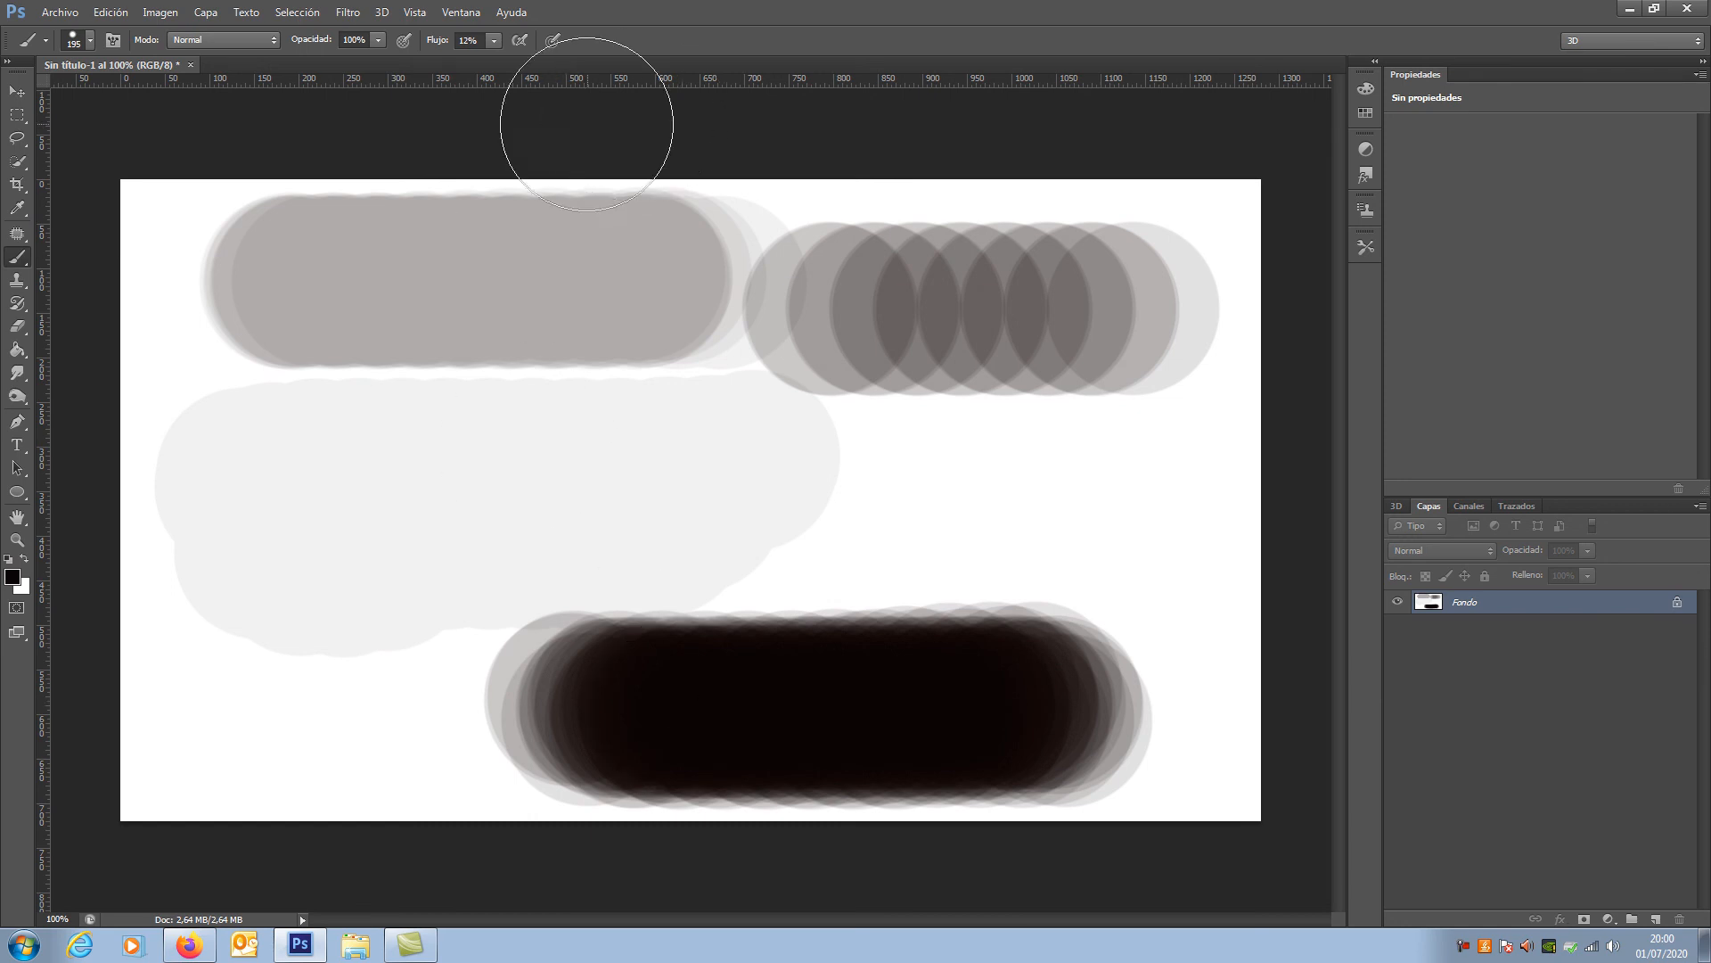
Step: Enable airbrush build-up, set the brush opacity to 100% and flow to 23%, and paint a round spot at the light grey stroke's right end
left_click(520, 39)
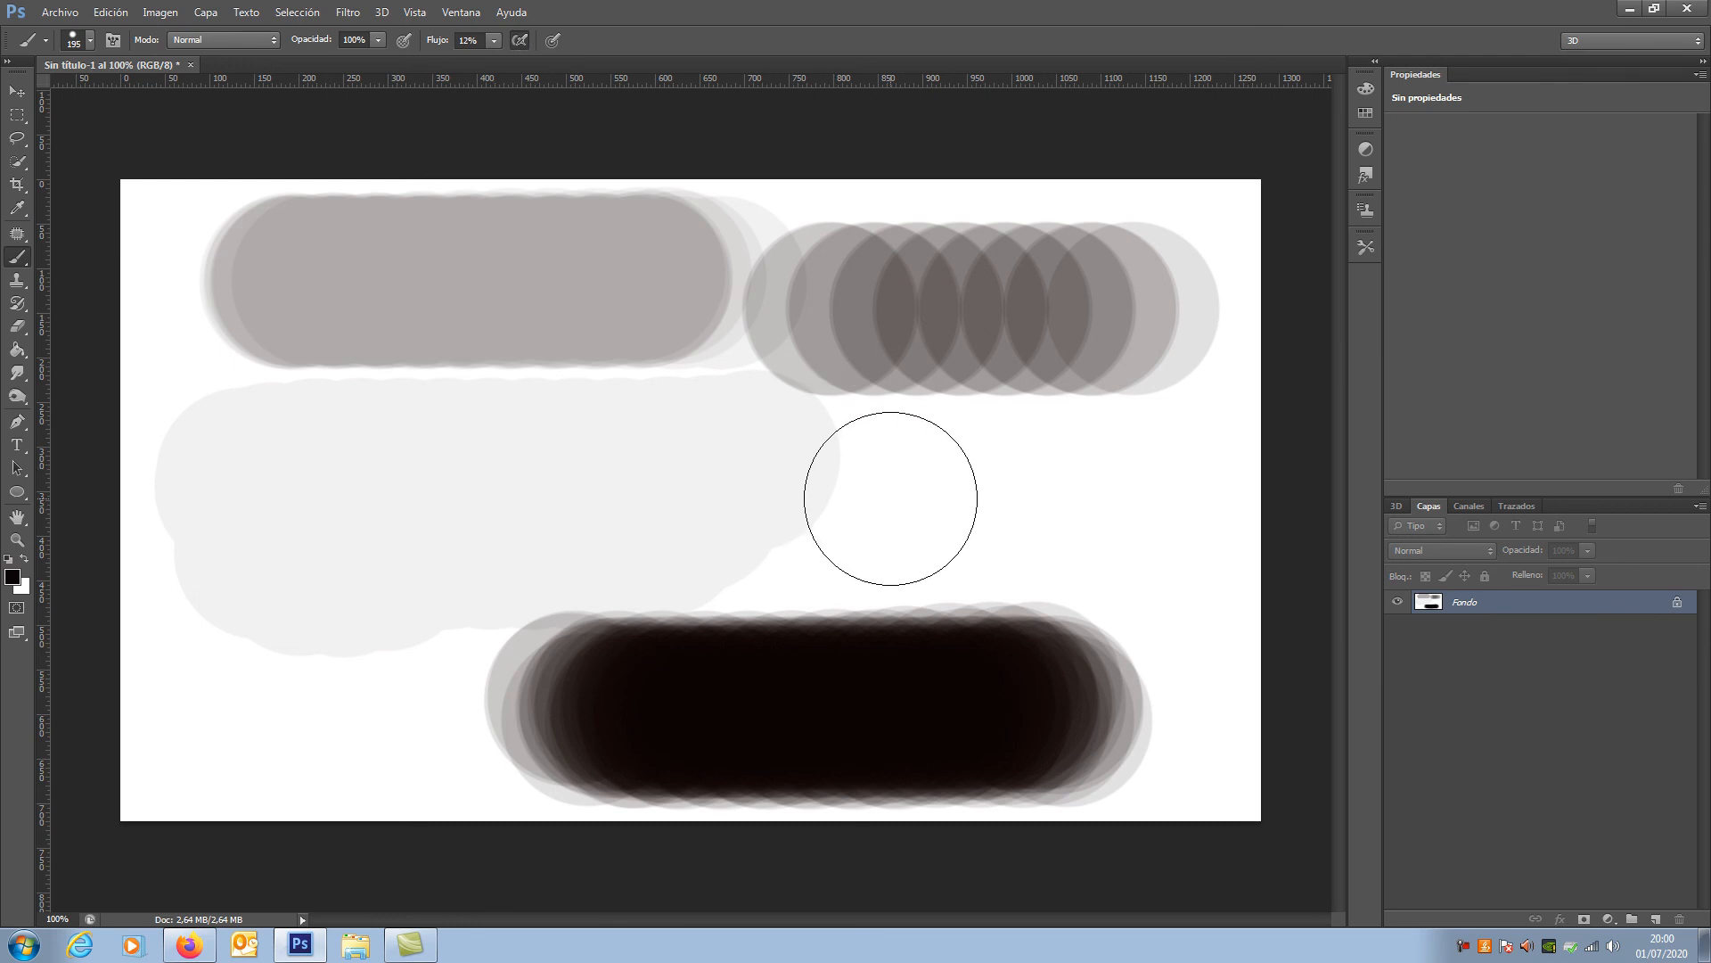
left_click(492, 40)
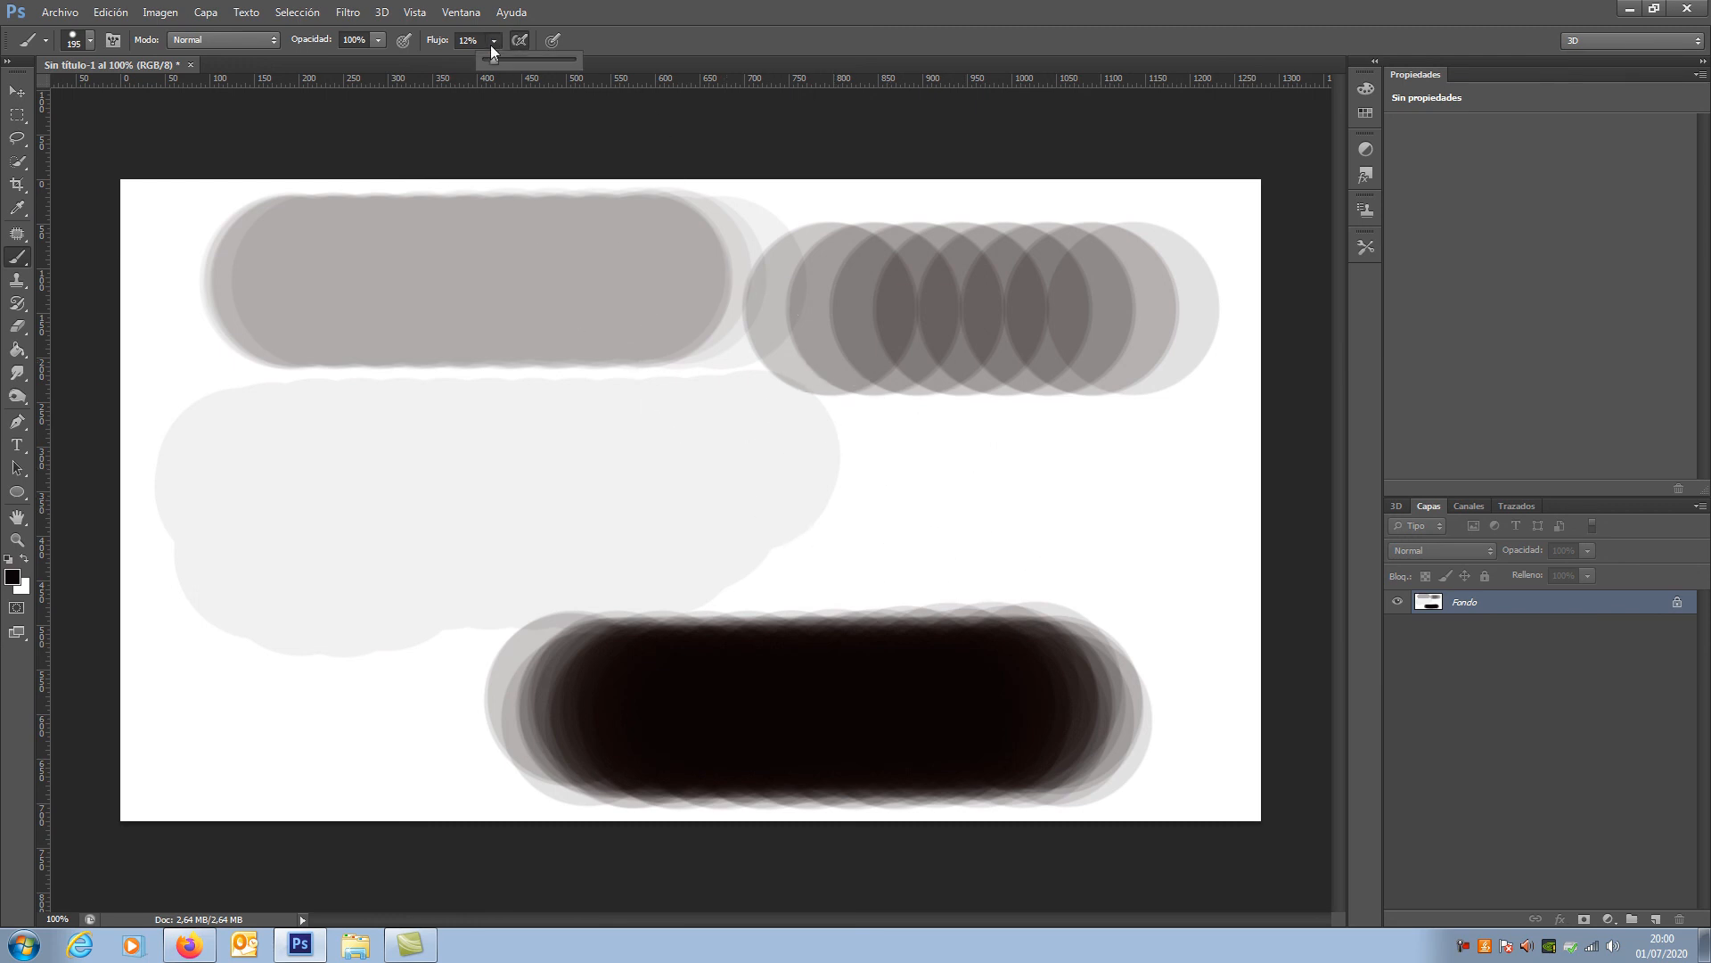
left_click_drag(491, 62, 617, 67)
left_click(378, 40)
left_click(294, 60)
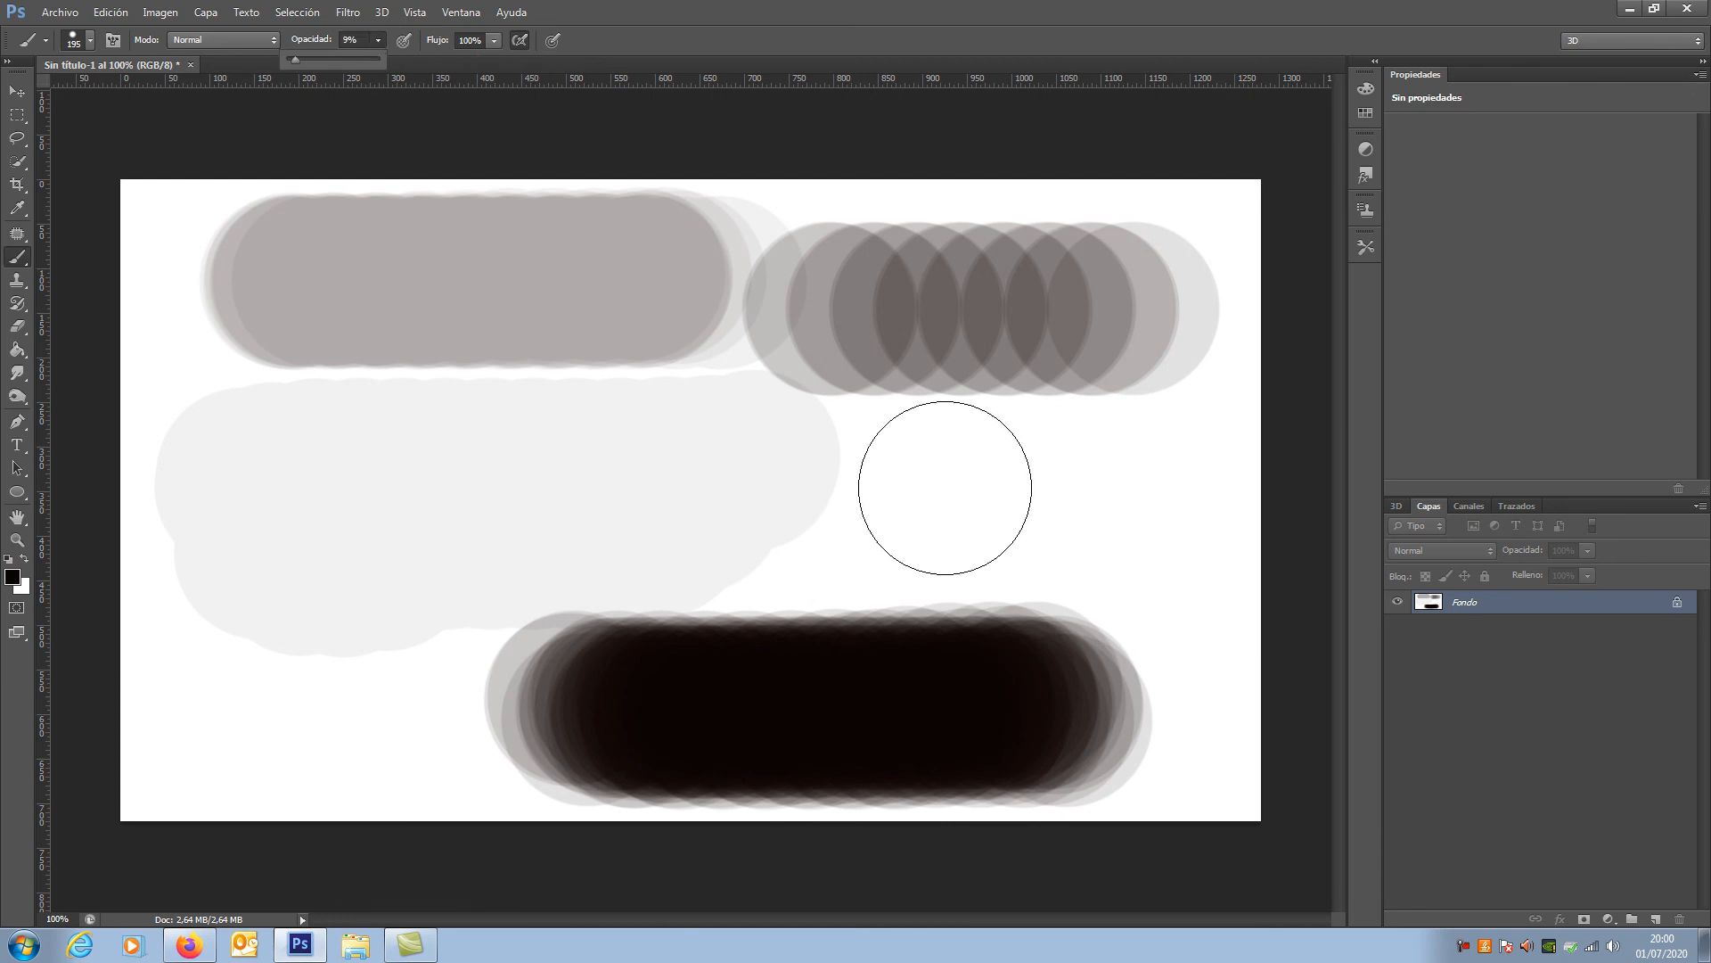
left_click(489, 45)
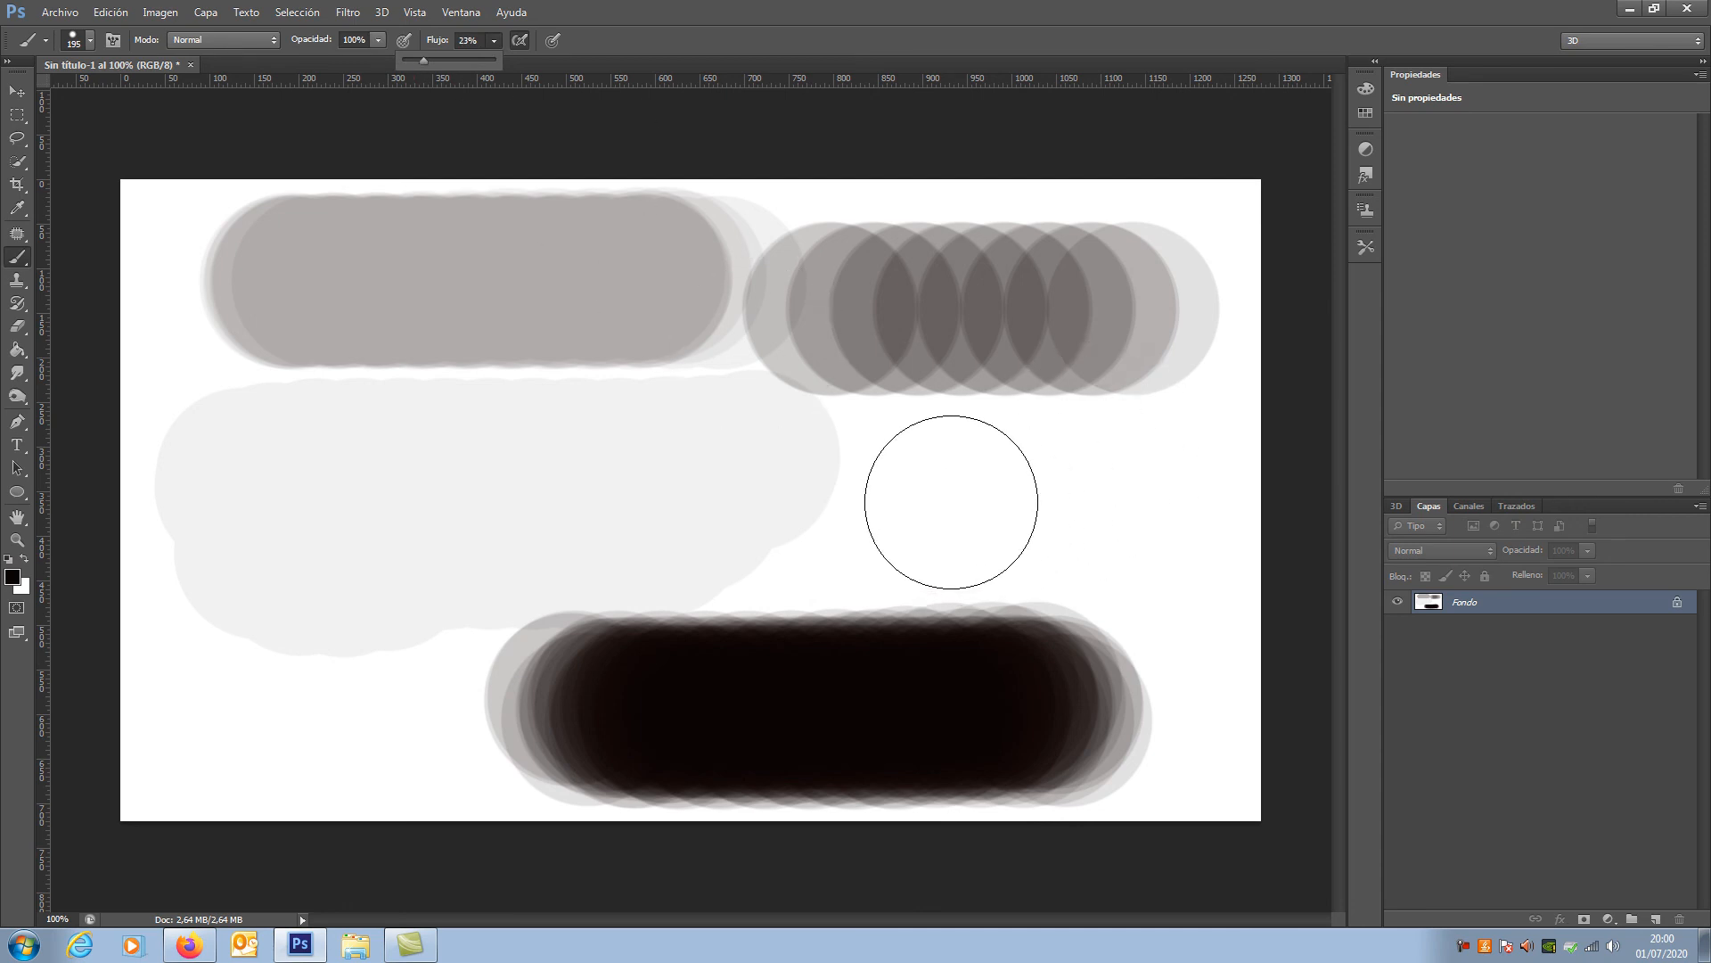
left_click(840, 499)
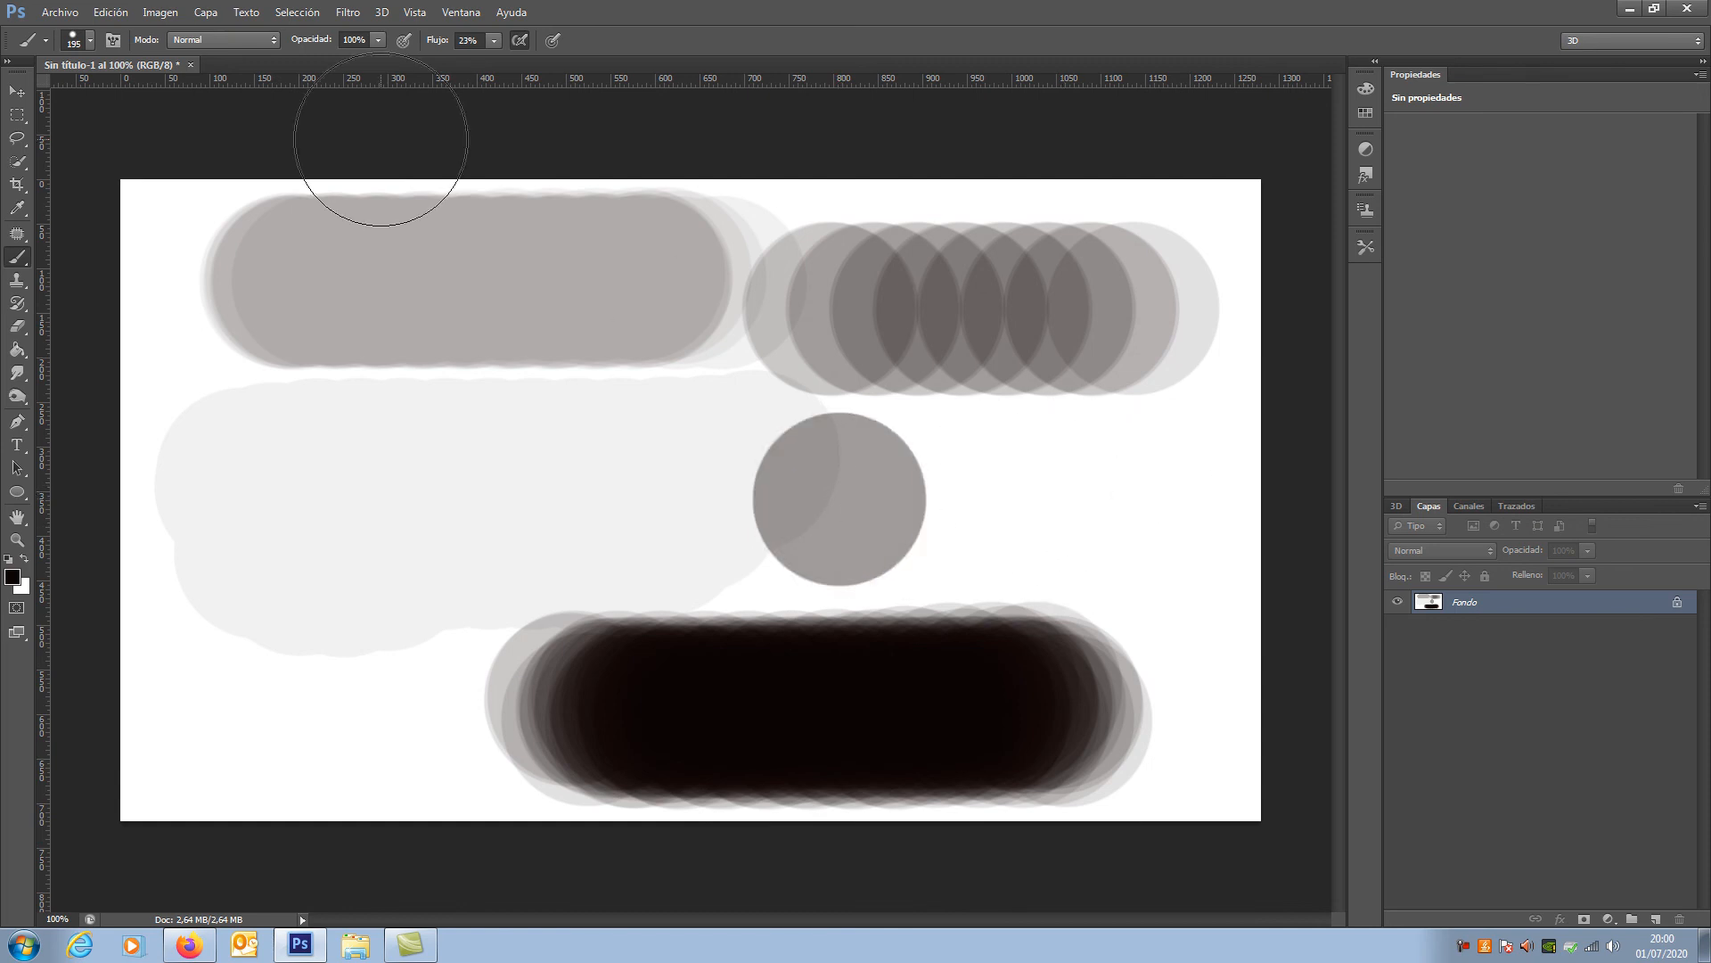
Step: Set the flow to 7% and hold the brush in place beside the grey spot to build up a dark round spot
left_click(494, 39)
left_click(479, 61)
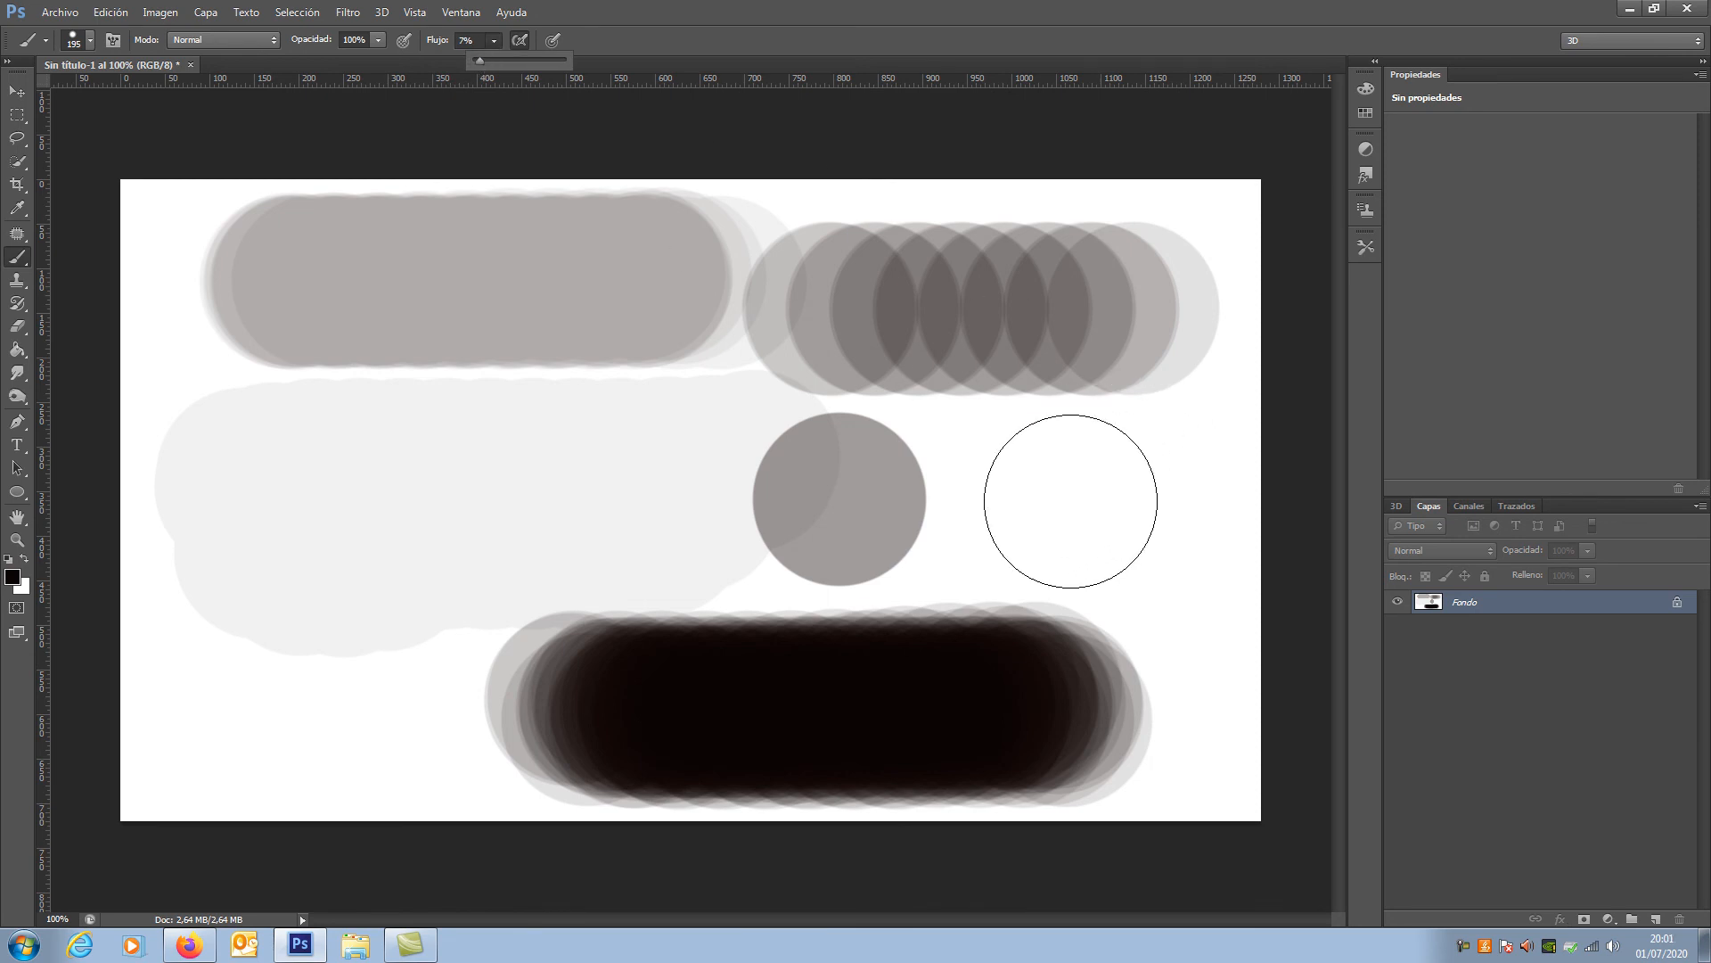
left_click_drag(1070, 501, 1069, 504)
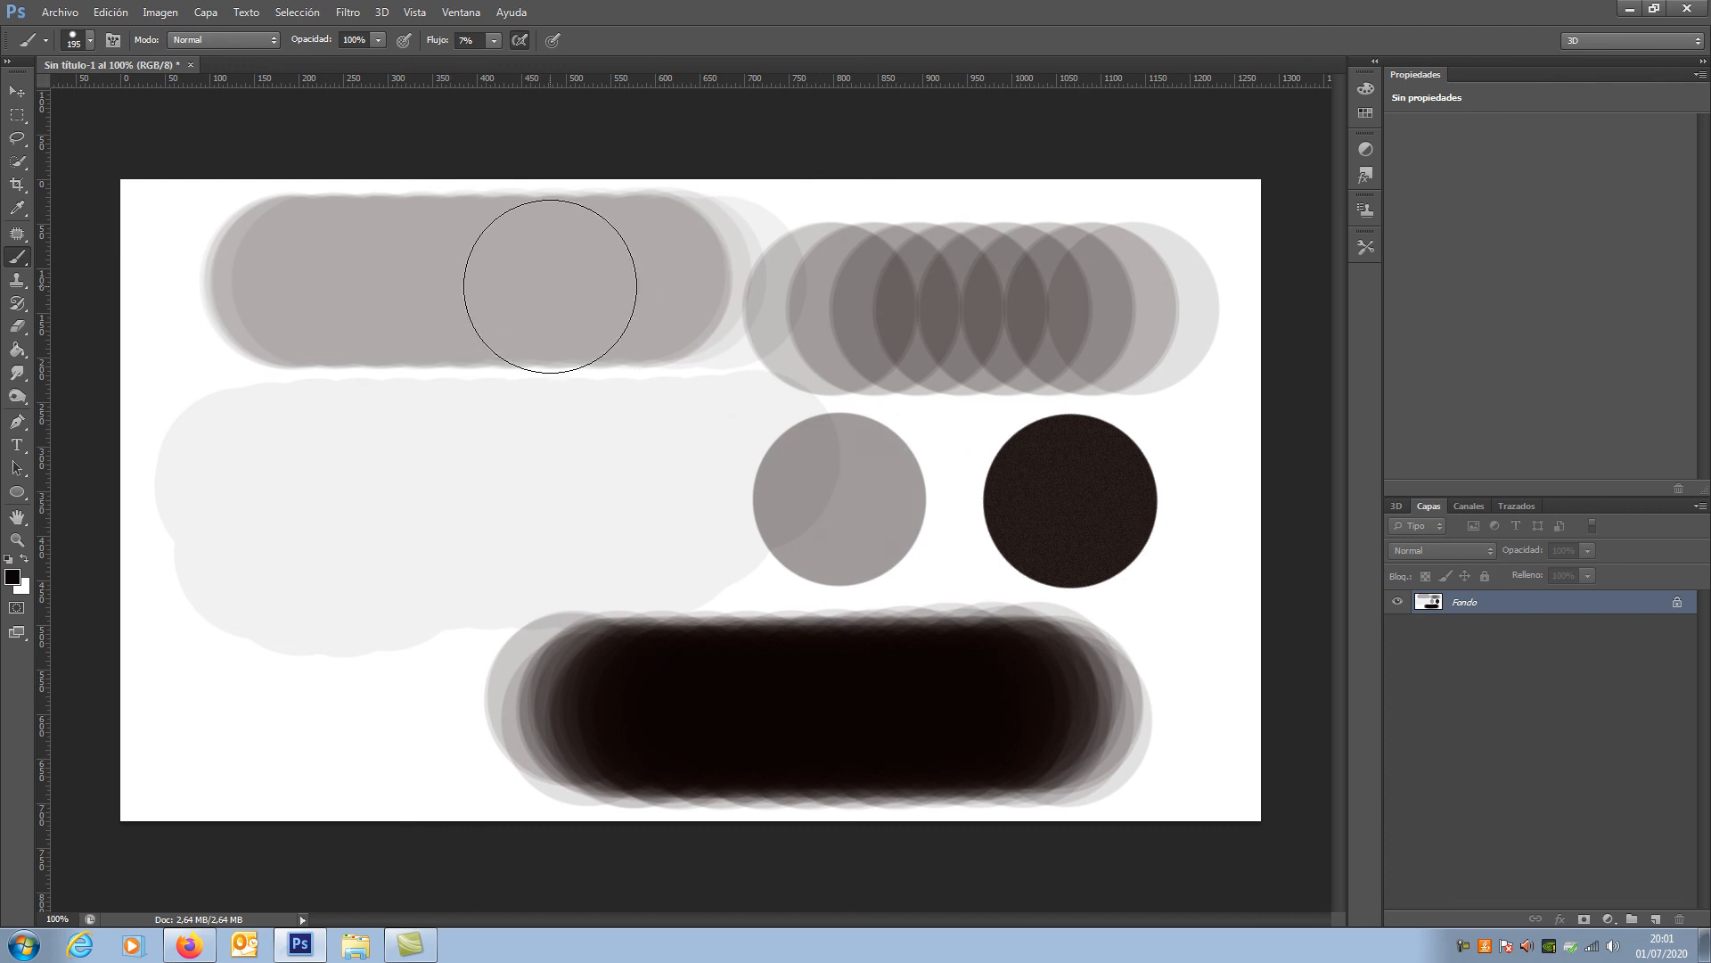
Step: Choose the soft 65 px brush preset, enlarge it to 111 px, and paint two faint dabs without airbrush in the canvas's lower left
left_click(91, 41)
left_click(285, 364)
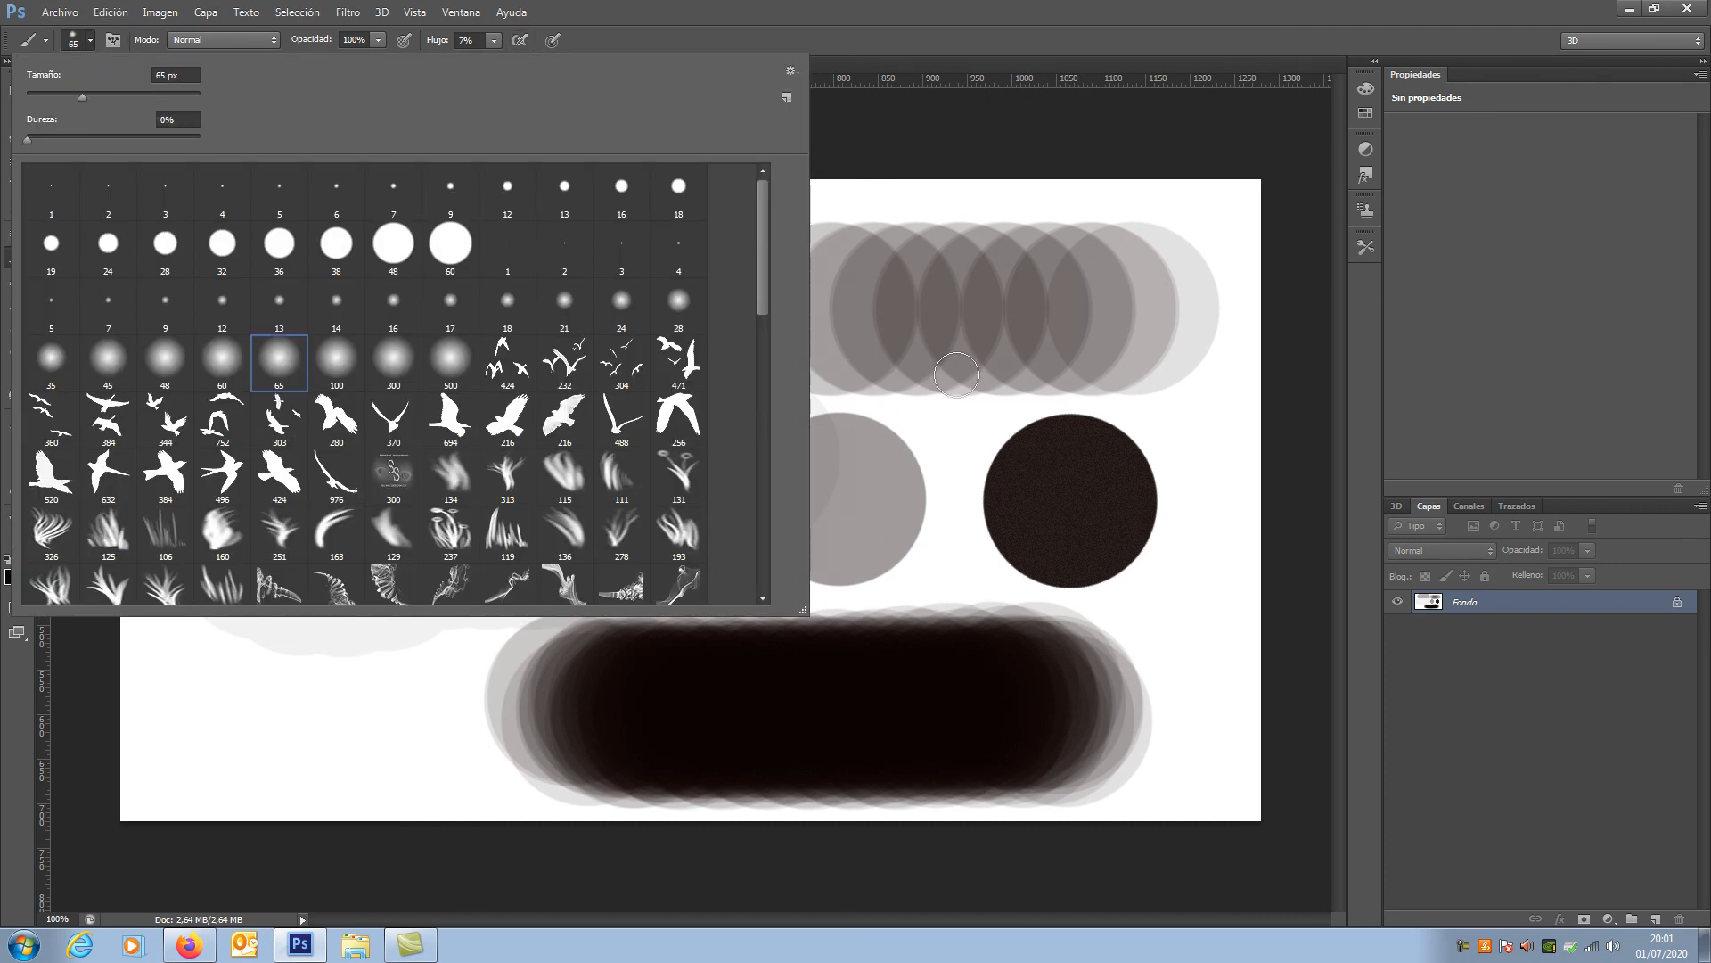
left_click(847, 33)
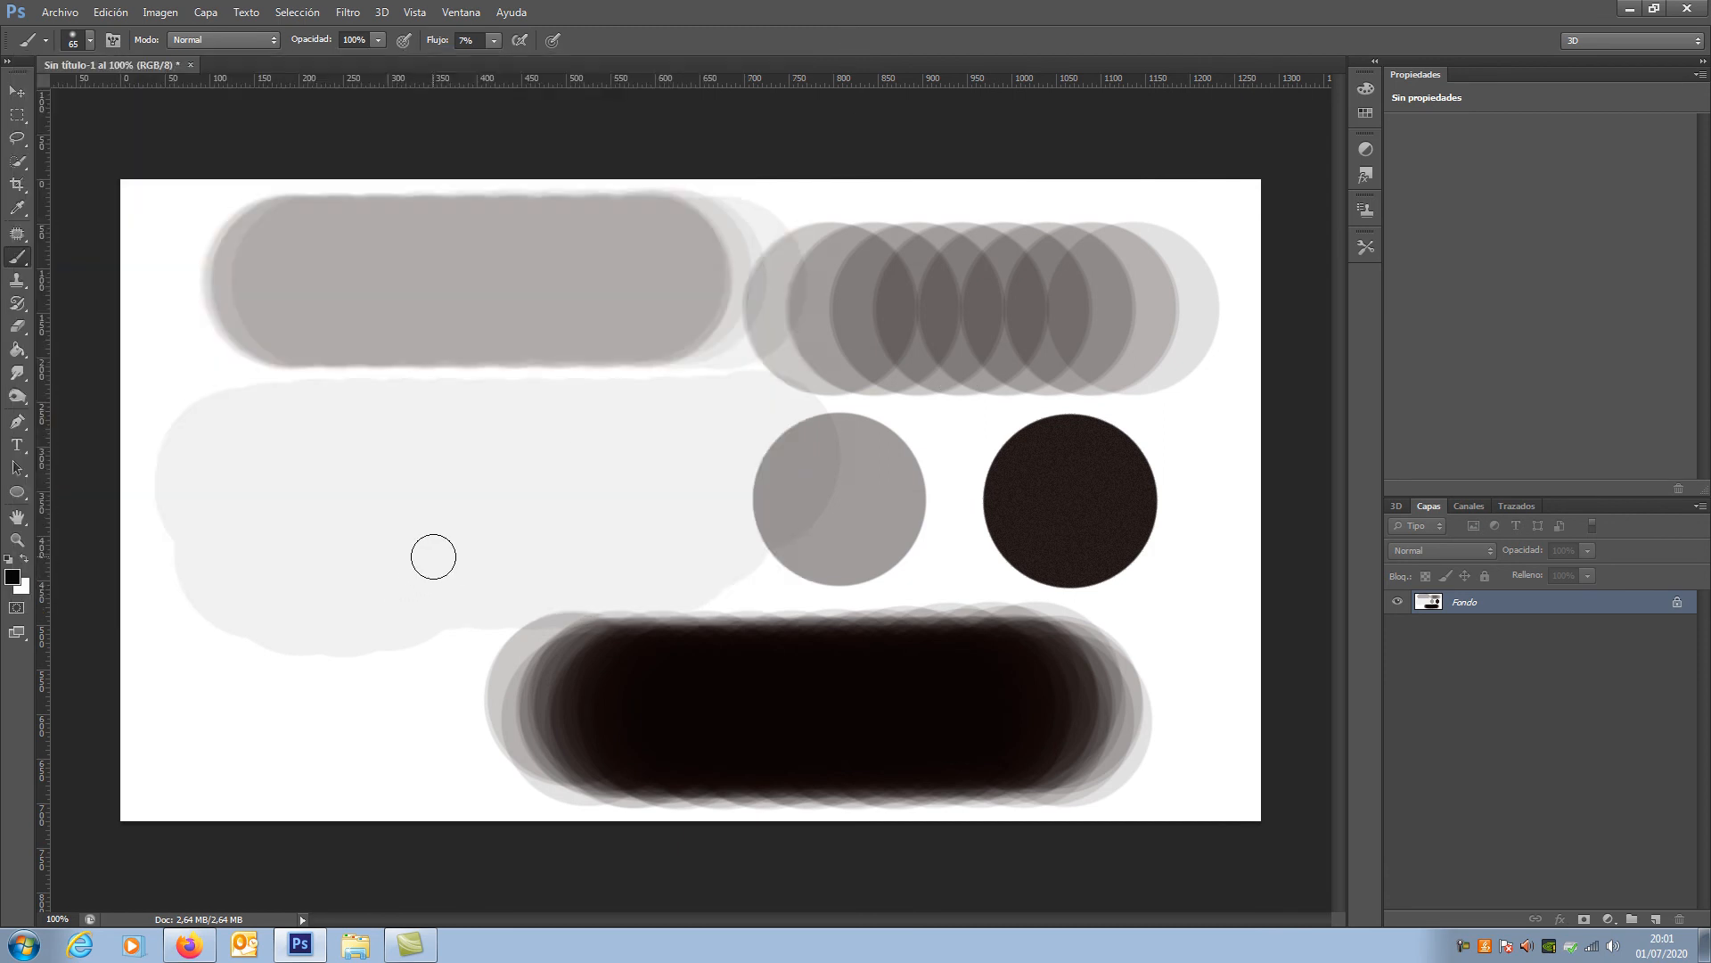
left_click_drag(443, 541, 468, 539)
left_click(377, 537)
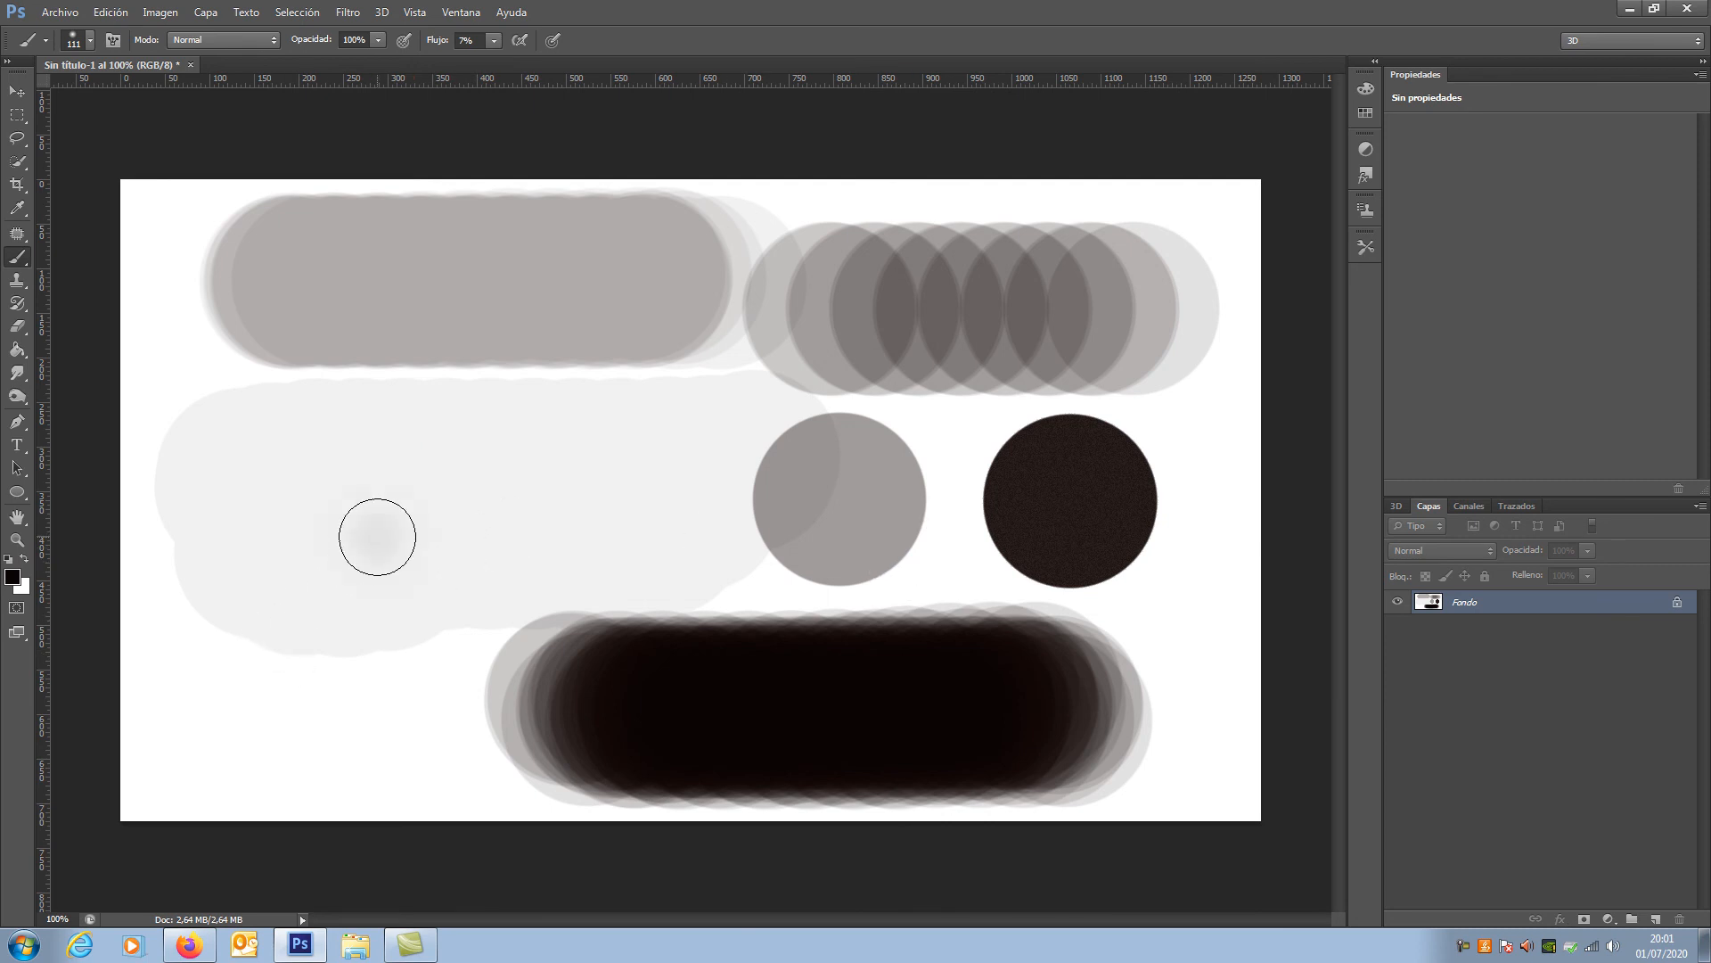
left_click_drag(377, 537, 375, 668)
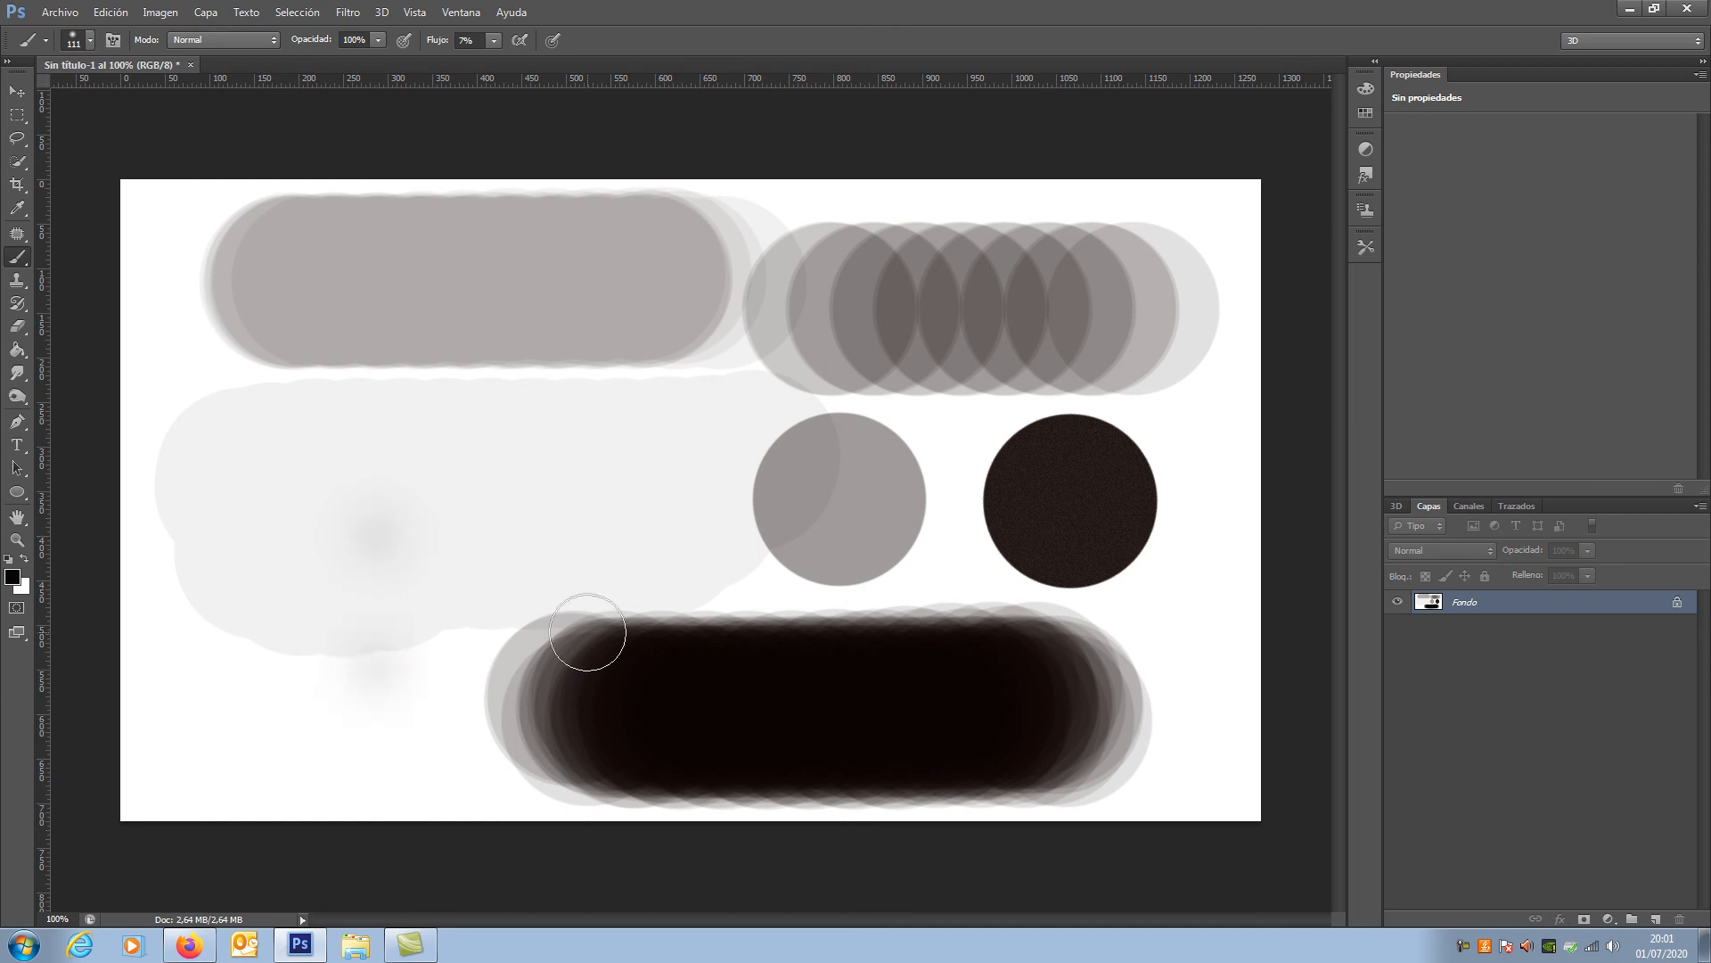
Step: Turn airbrush build-up on and hold the soft brush over the lower faint dab until a dark blurred spot accumulates
left_click(518, 40)
left_click_drag(368, 669, 368, 668)
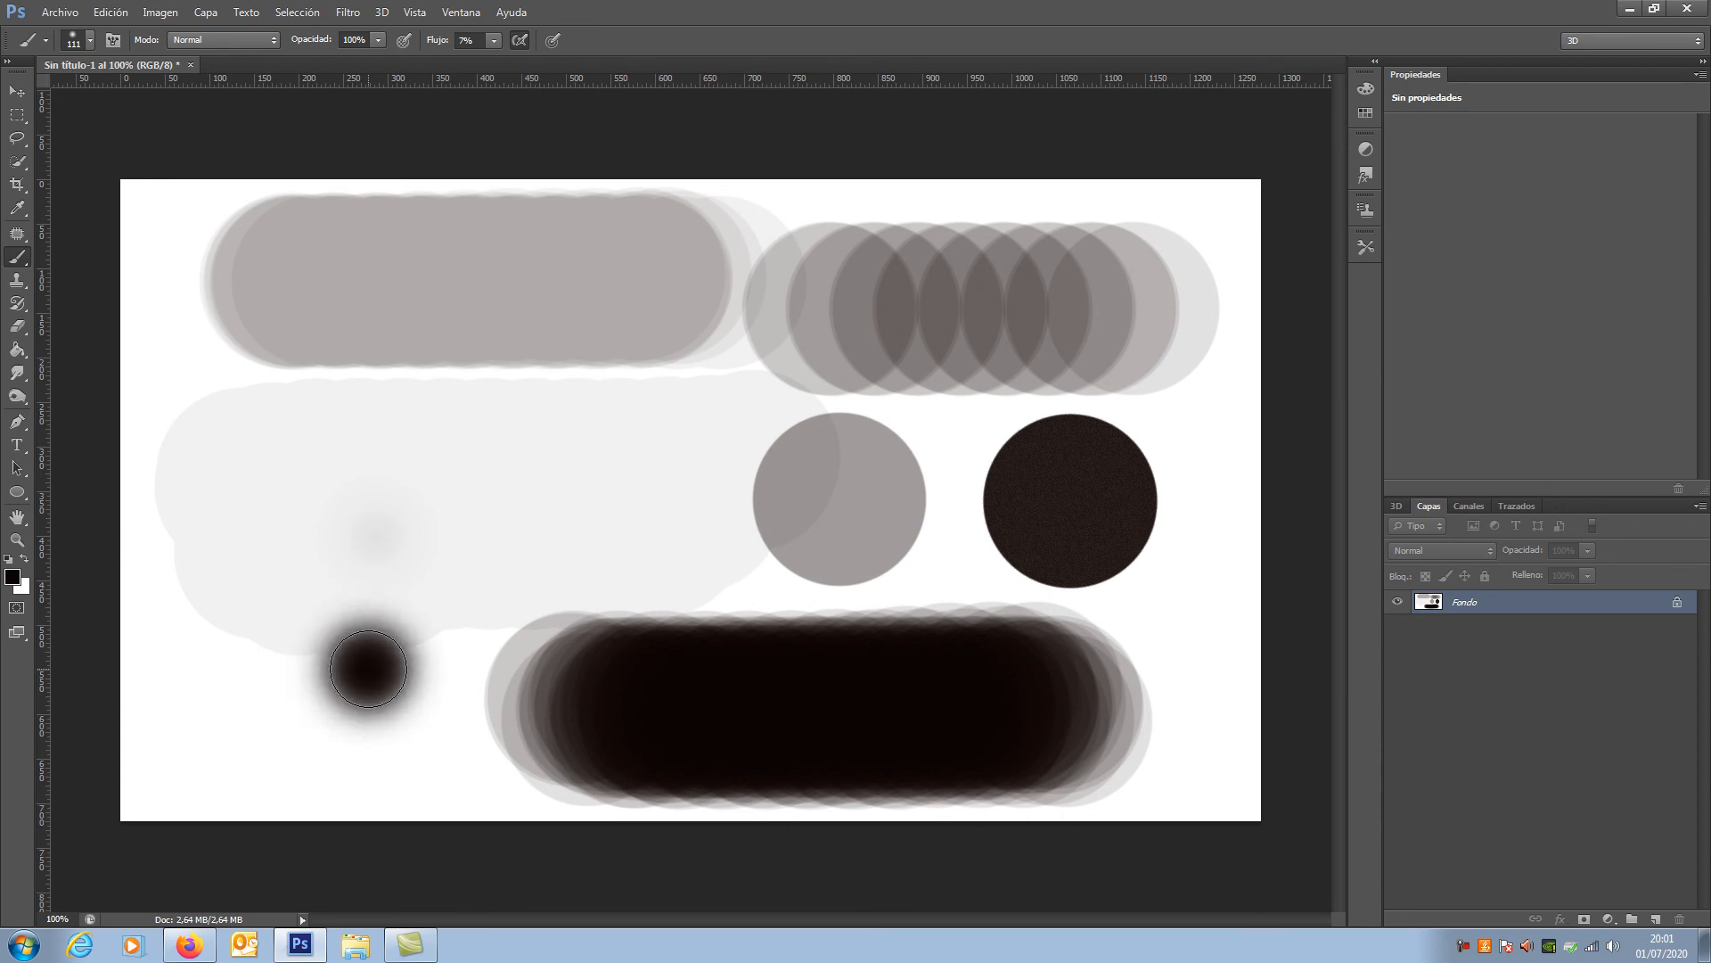
left_click_drag(369, 668, 368, 669)
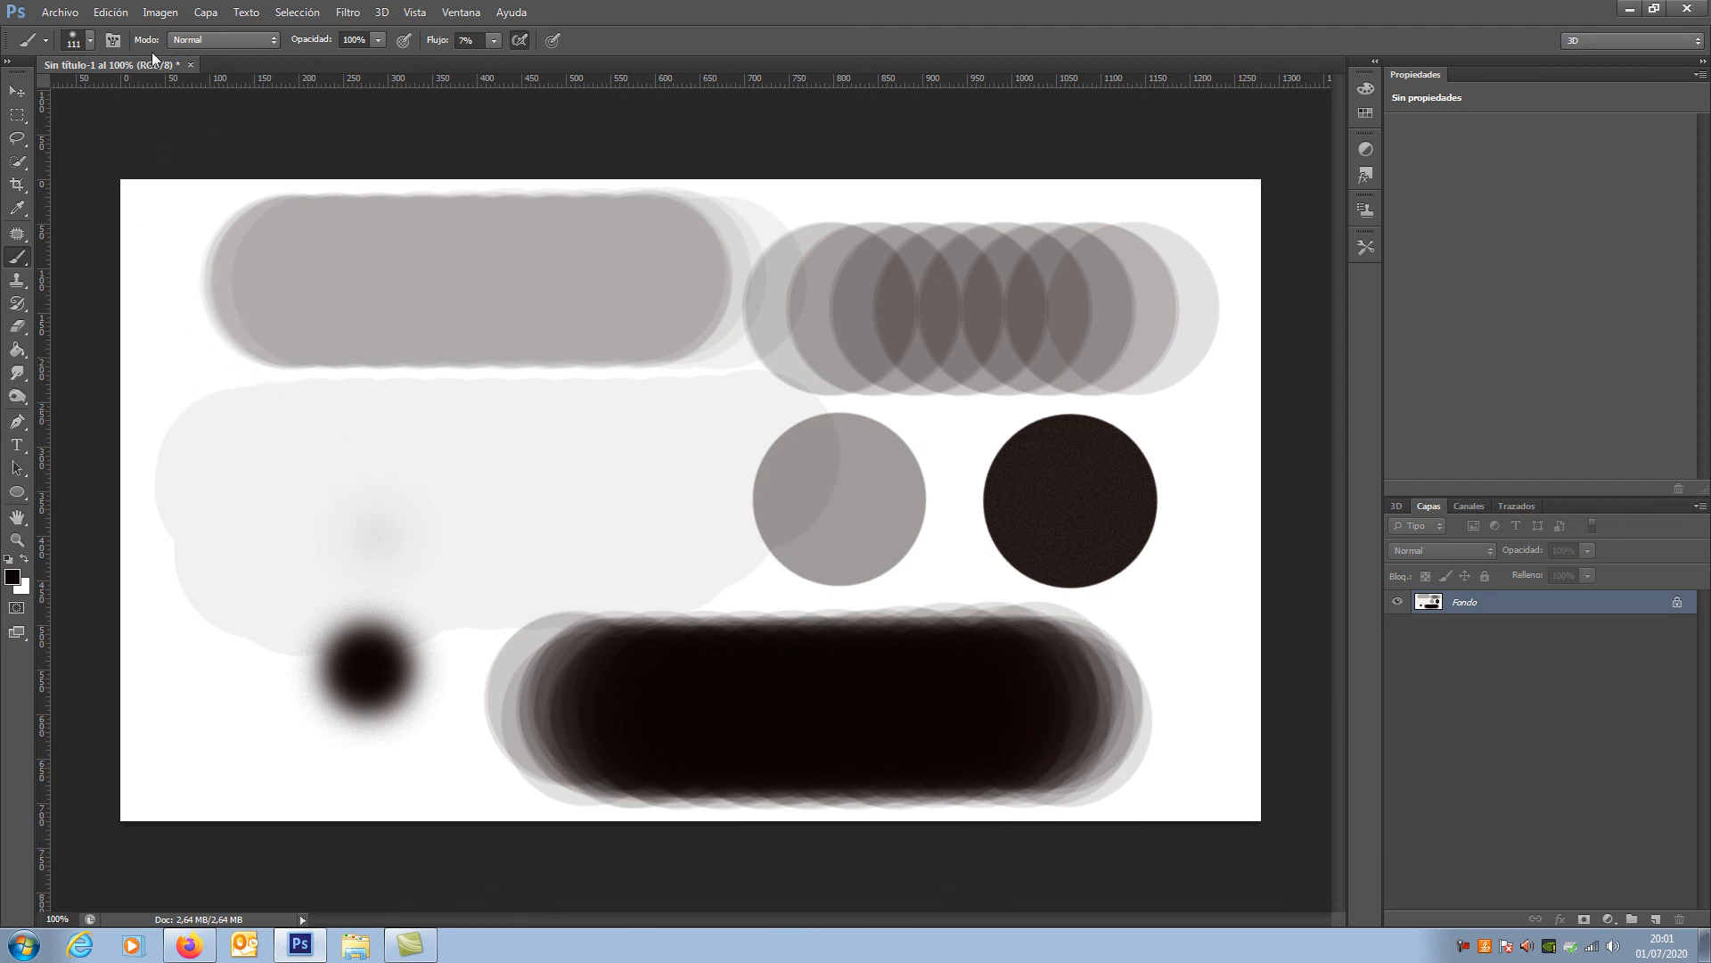
Step: In the brush tip settings, choose the 384 px flying bird tip, rotate it to -53°, enable Voltear Y, and set the spacing to 198%
left_click(120, 42)
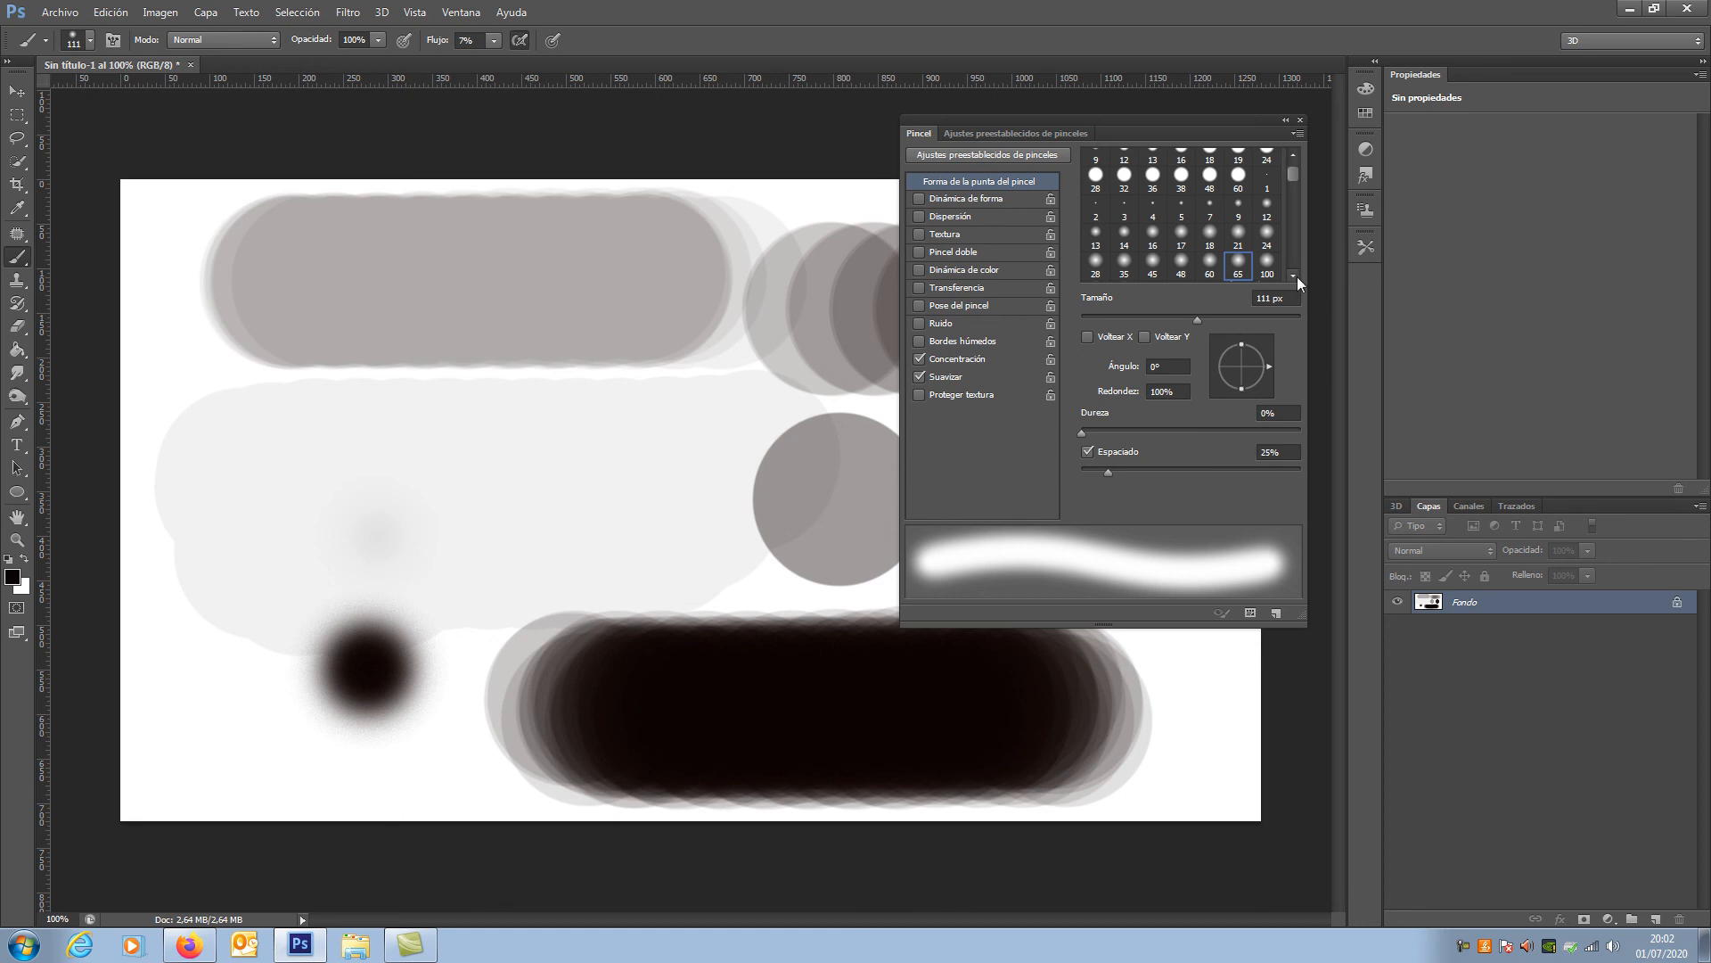
scroll(1297, 277, "down", 10)
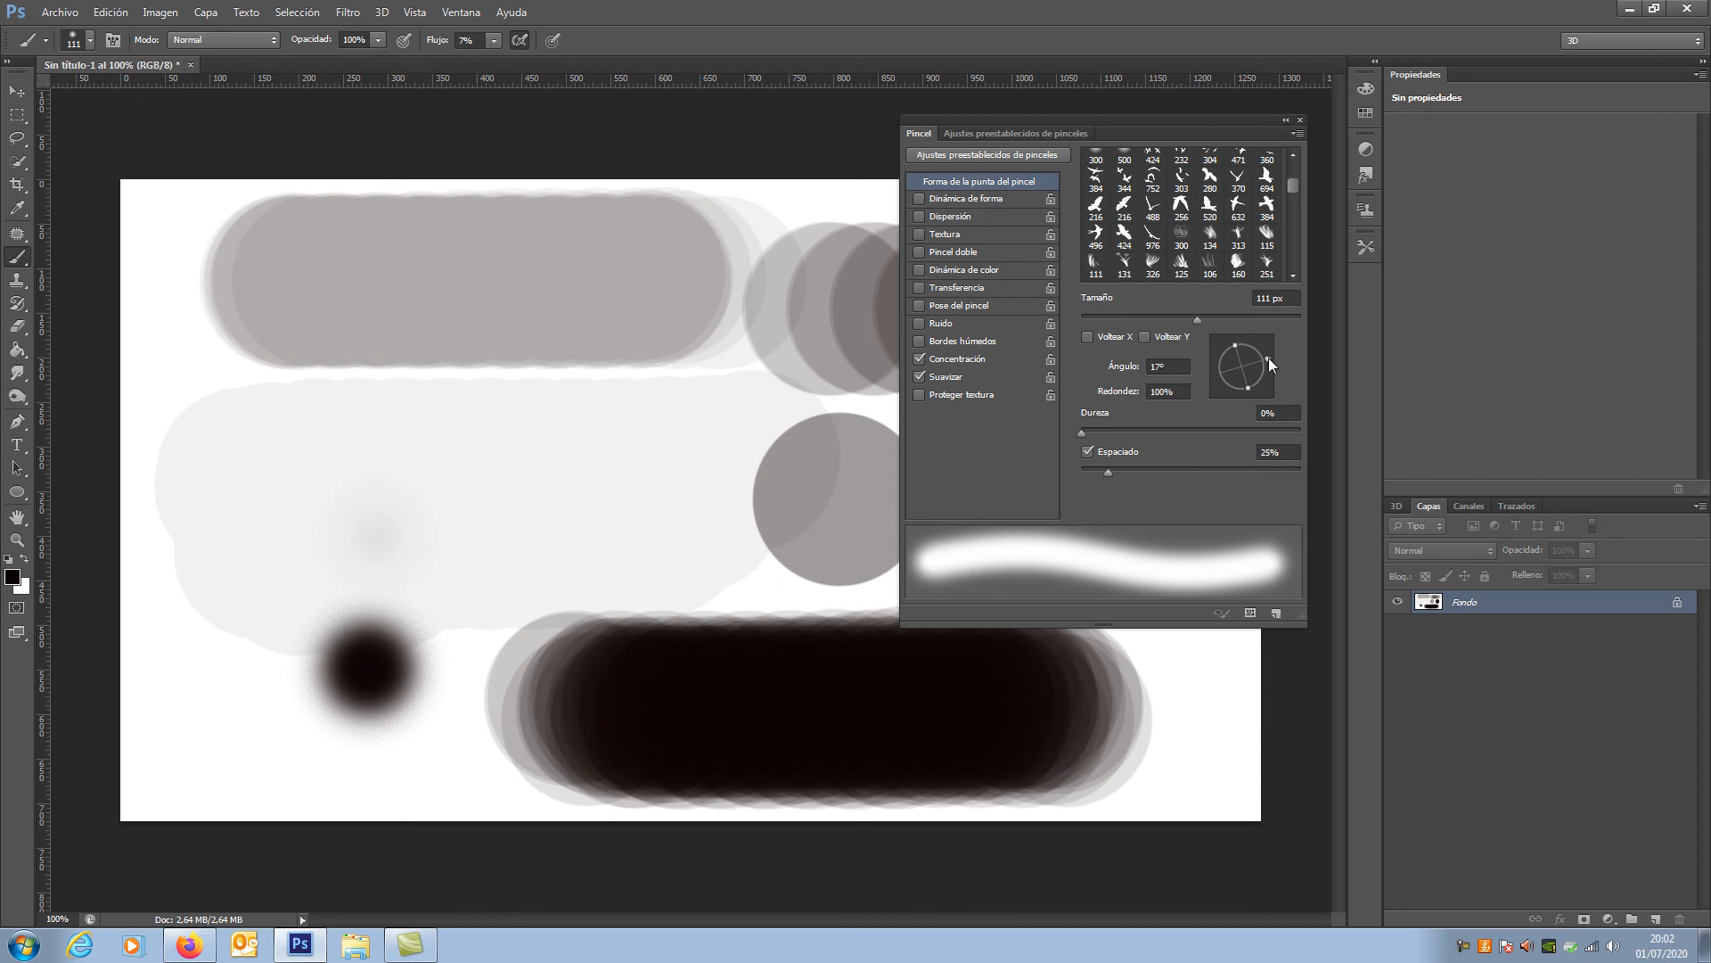
left_click(1267, 206)
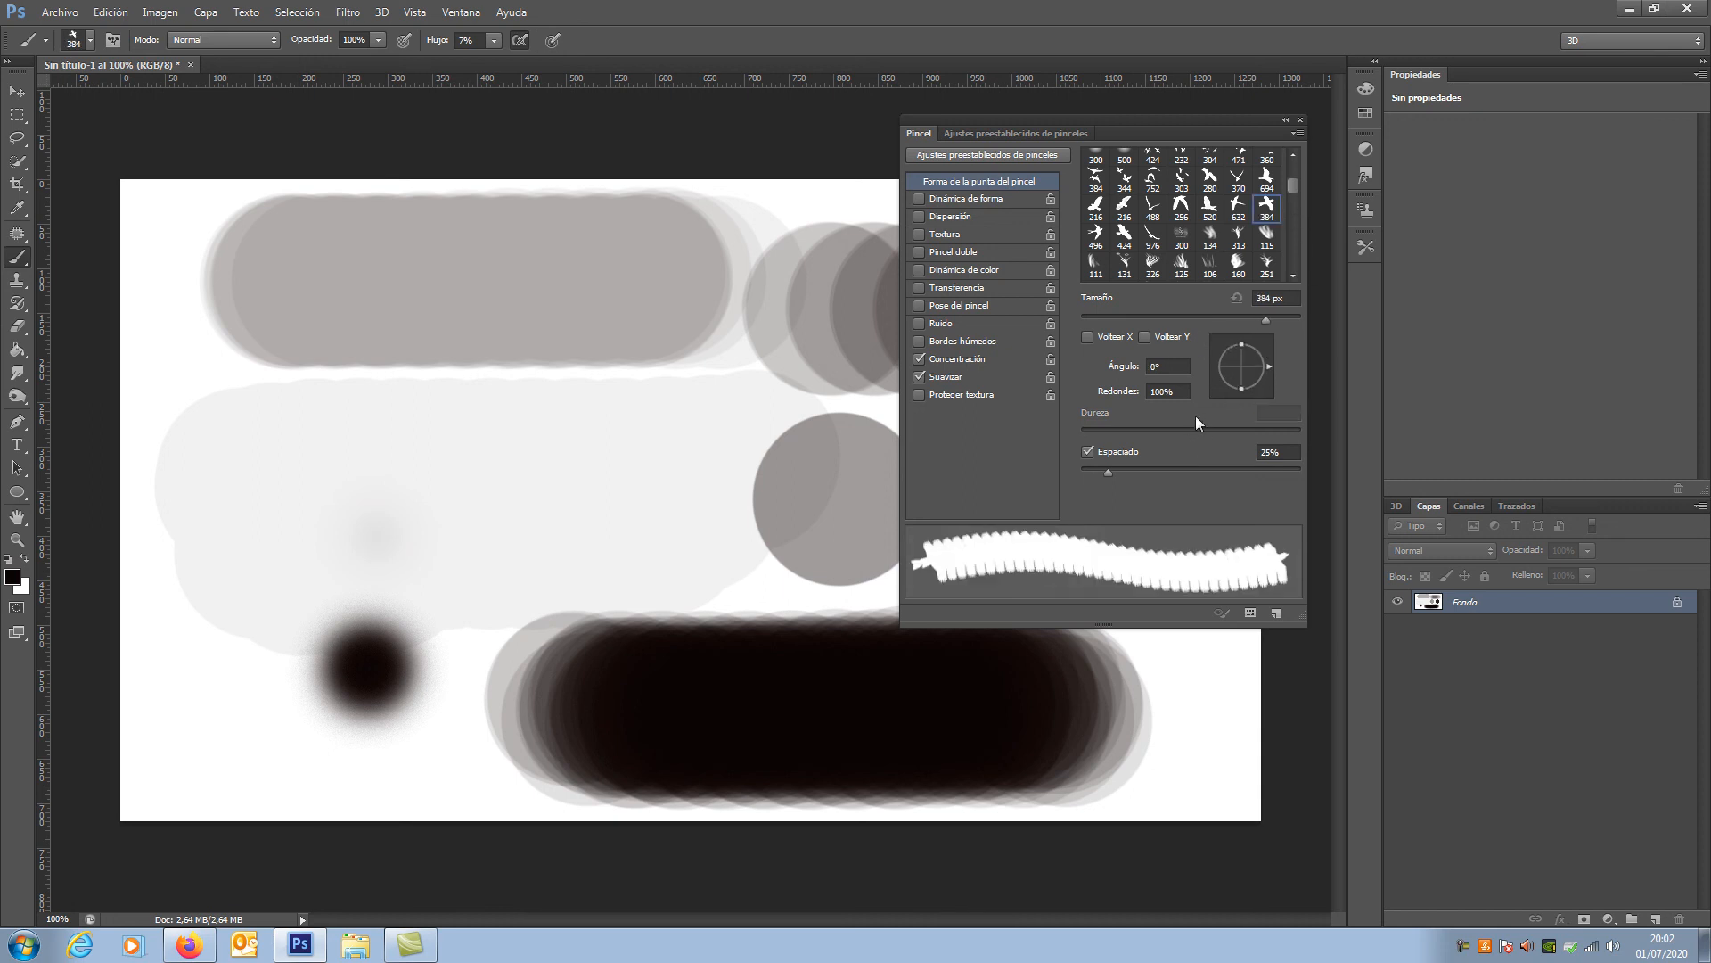
left_click_drag(1264, 360, 1265, 396)
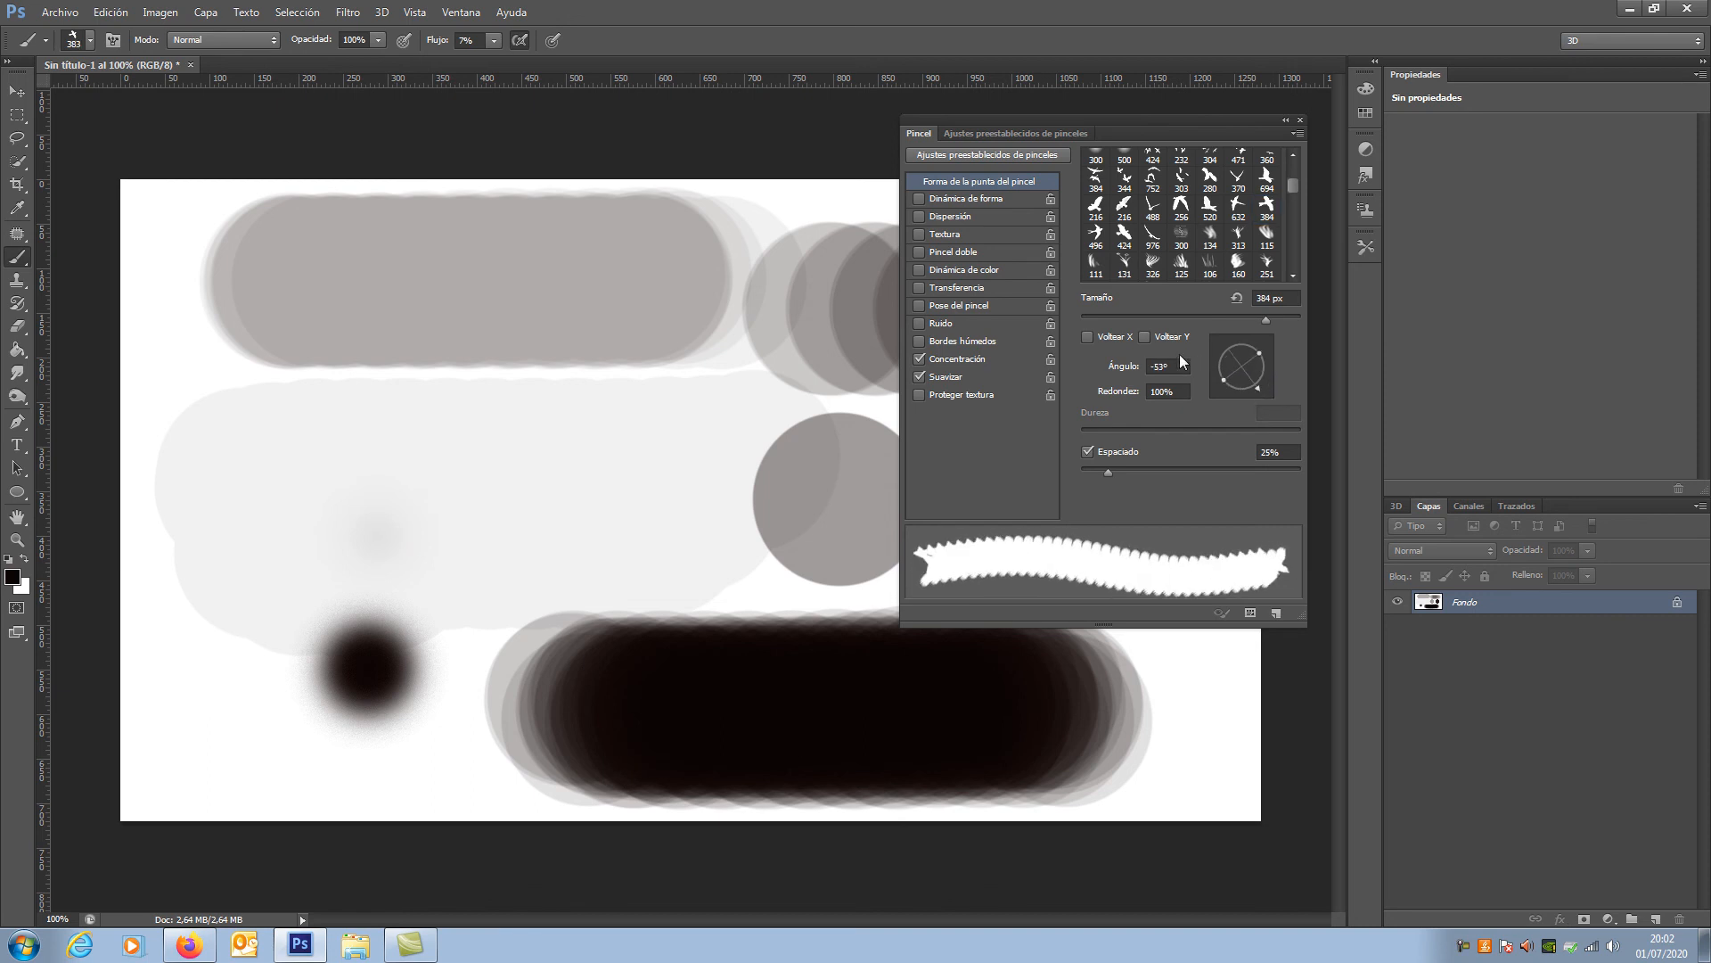
left_click(1144, 337)
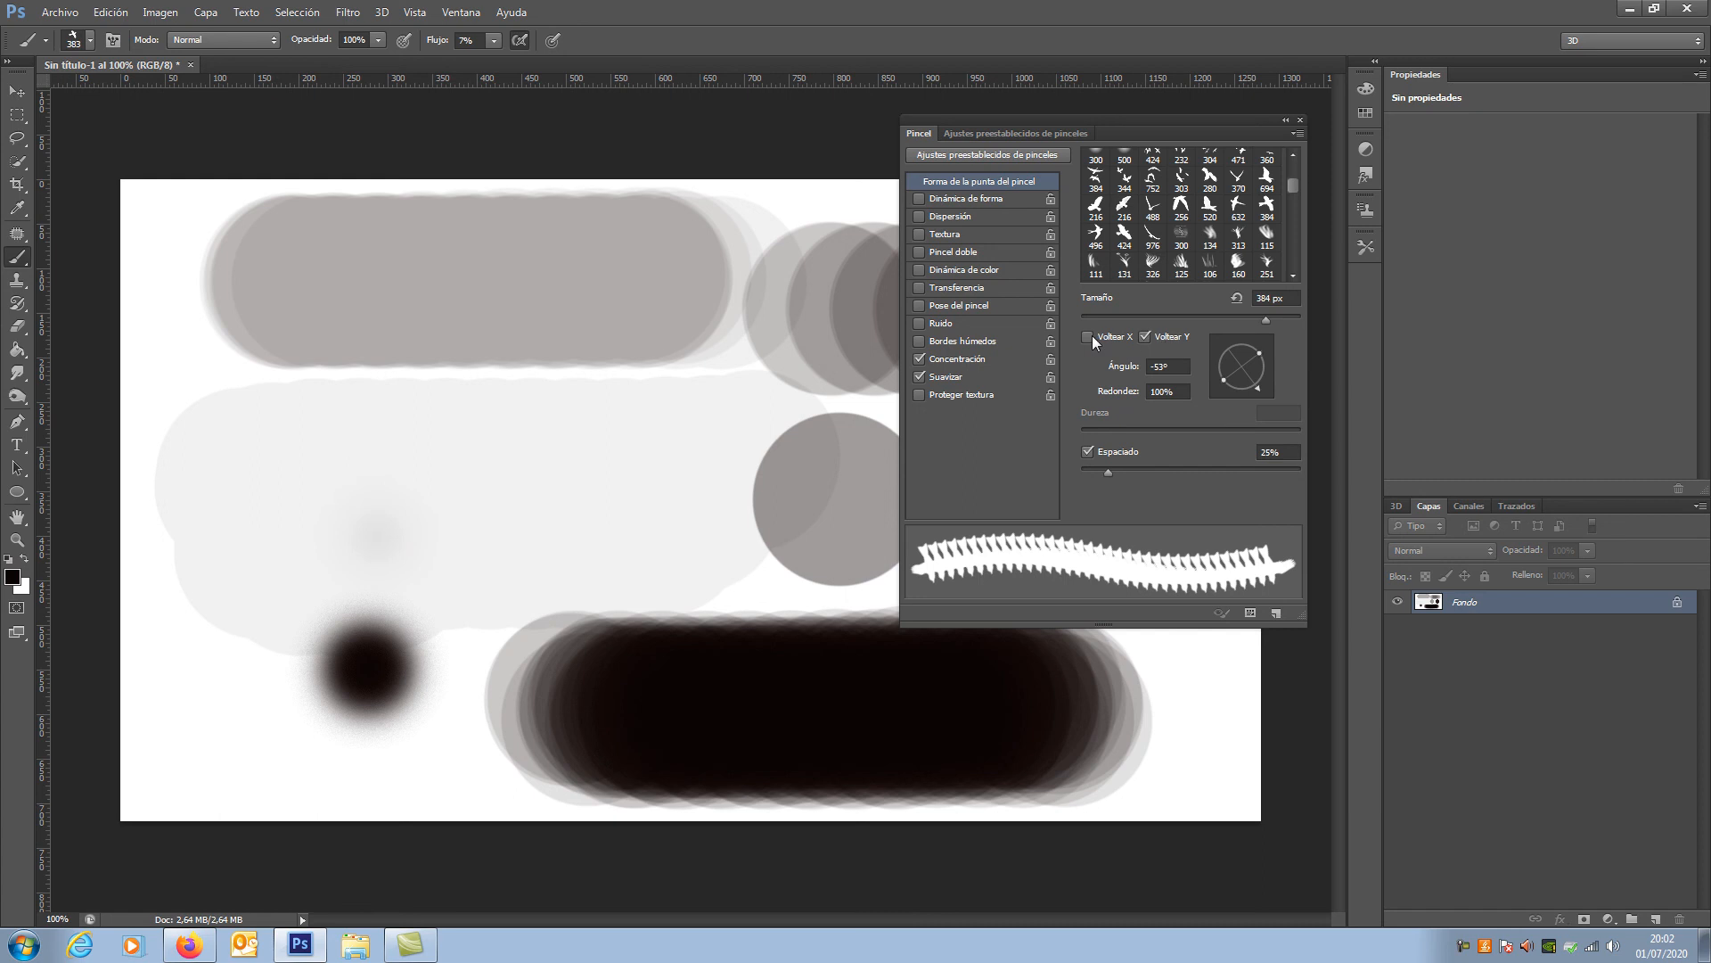
left_click_drag(1109, 473, 1243, 473)
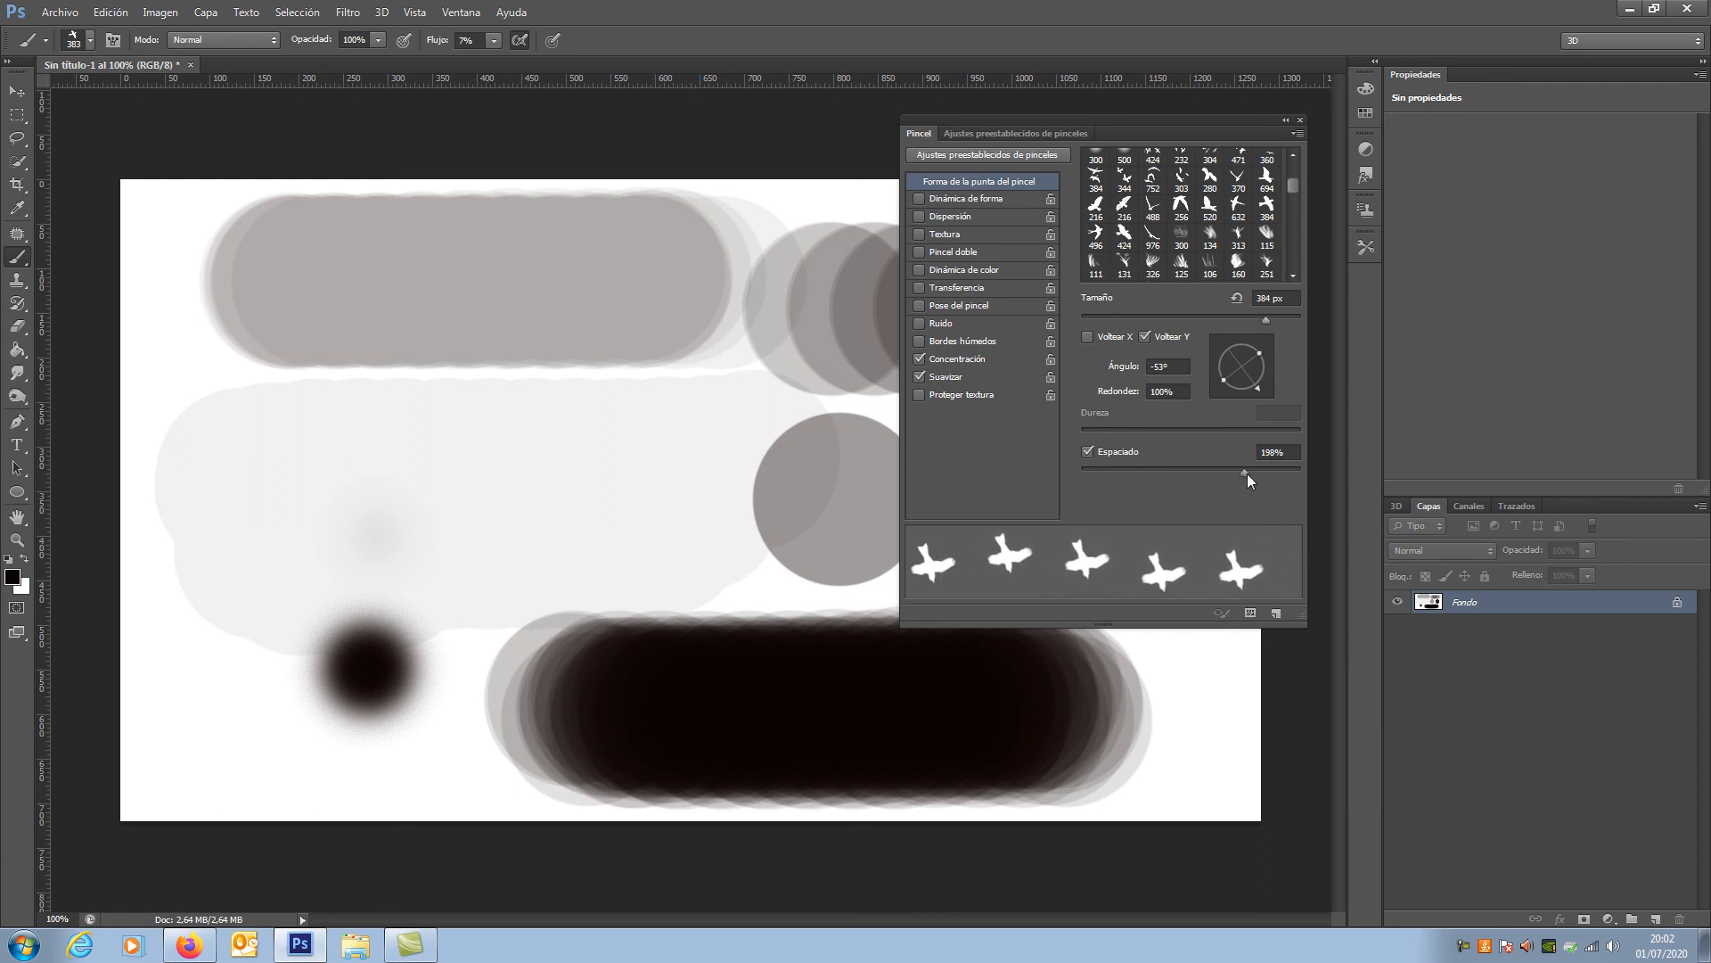
Step: Stamp three separate birds on the canvas: two side by side across the light grey stroke and one over the dark soft spot
left_click(302, 432)
left_click(617, 455)
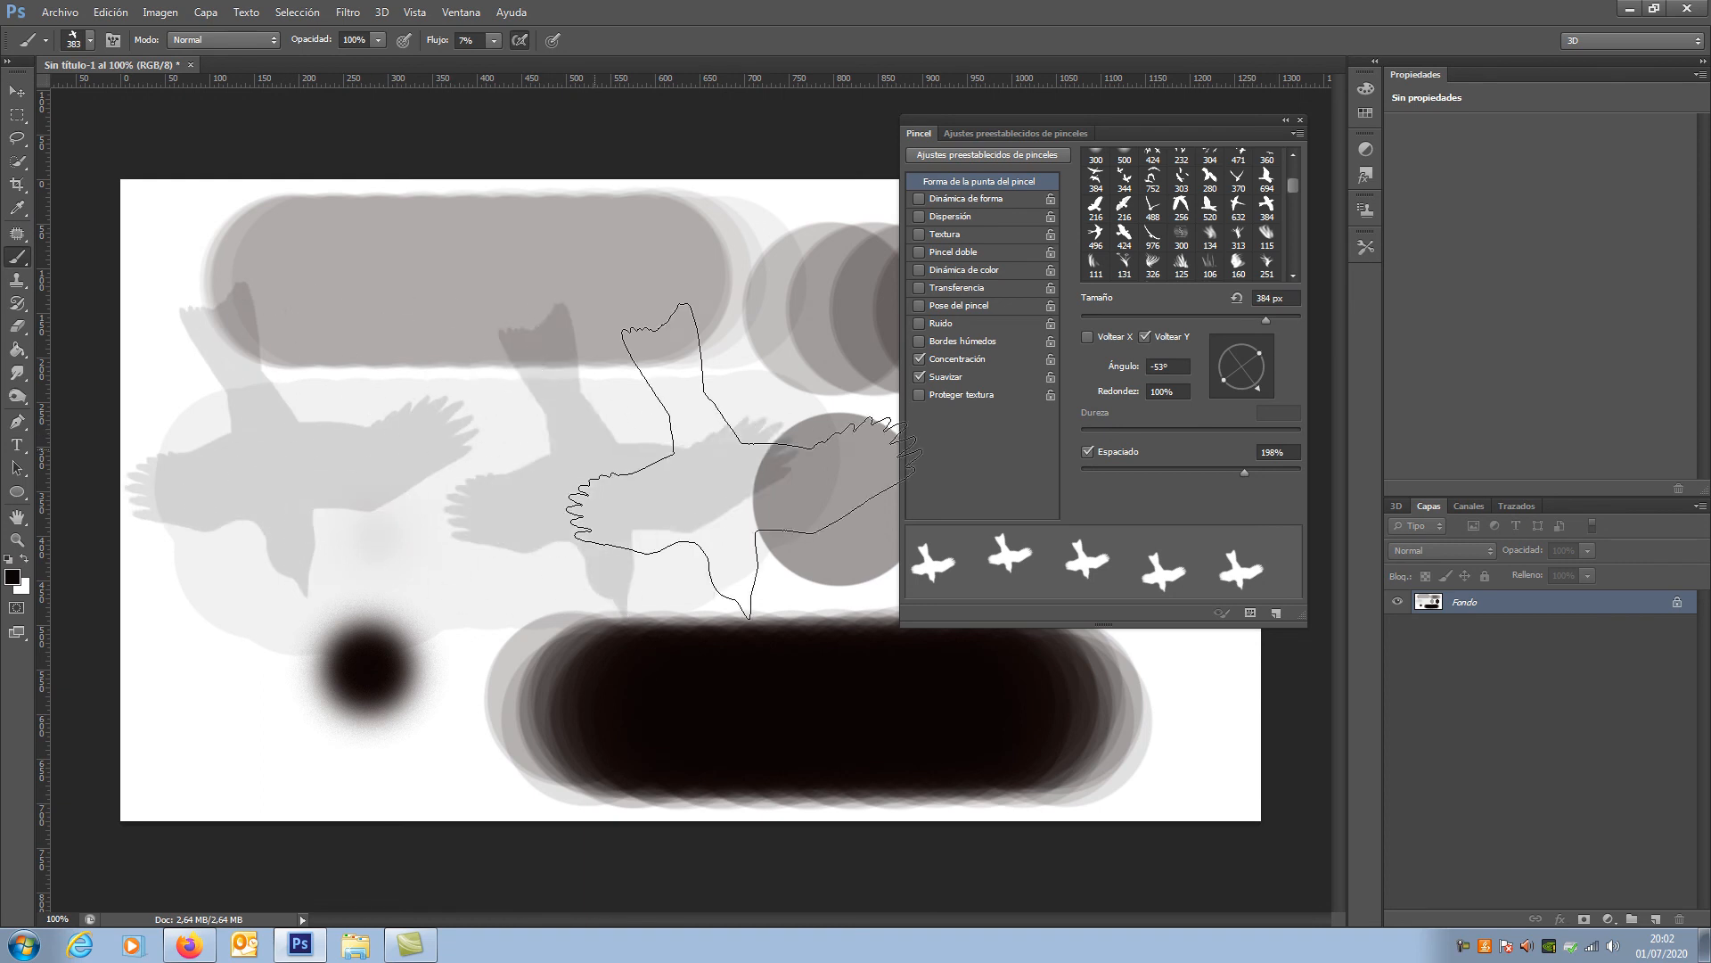
left_click(321, 650)
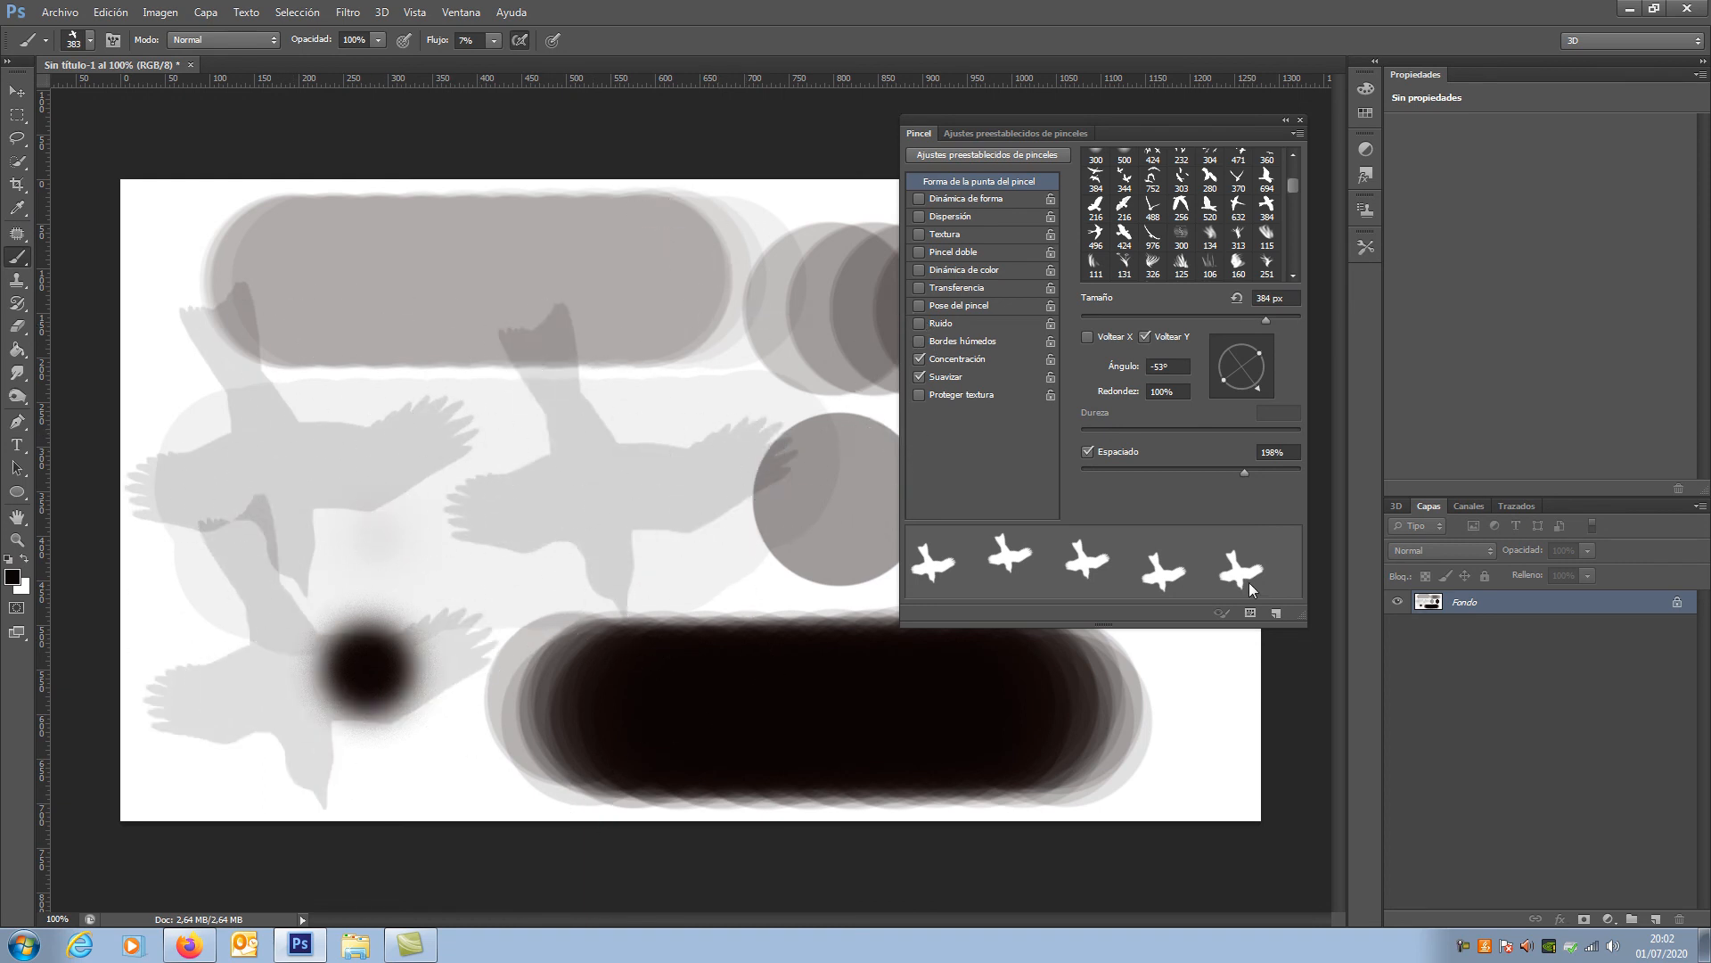
Step: Reduce the brush spacing to 105%, paint overlapping birds across the canvas, and close the brush settings, switching to the Move tool
left_click_drag(1244, 473, 1192, 473)
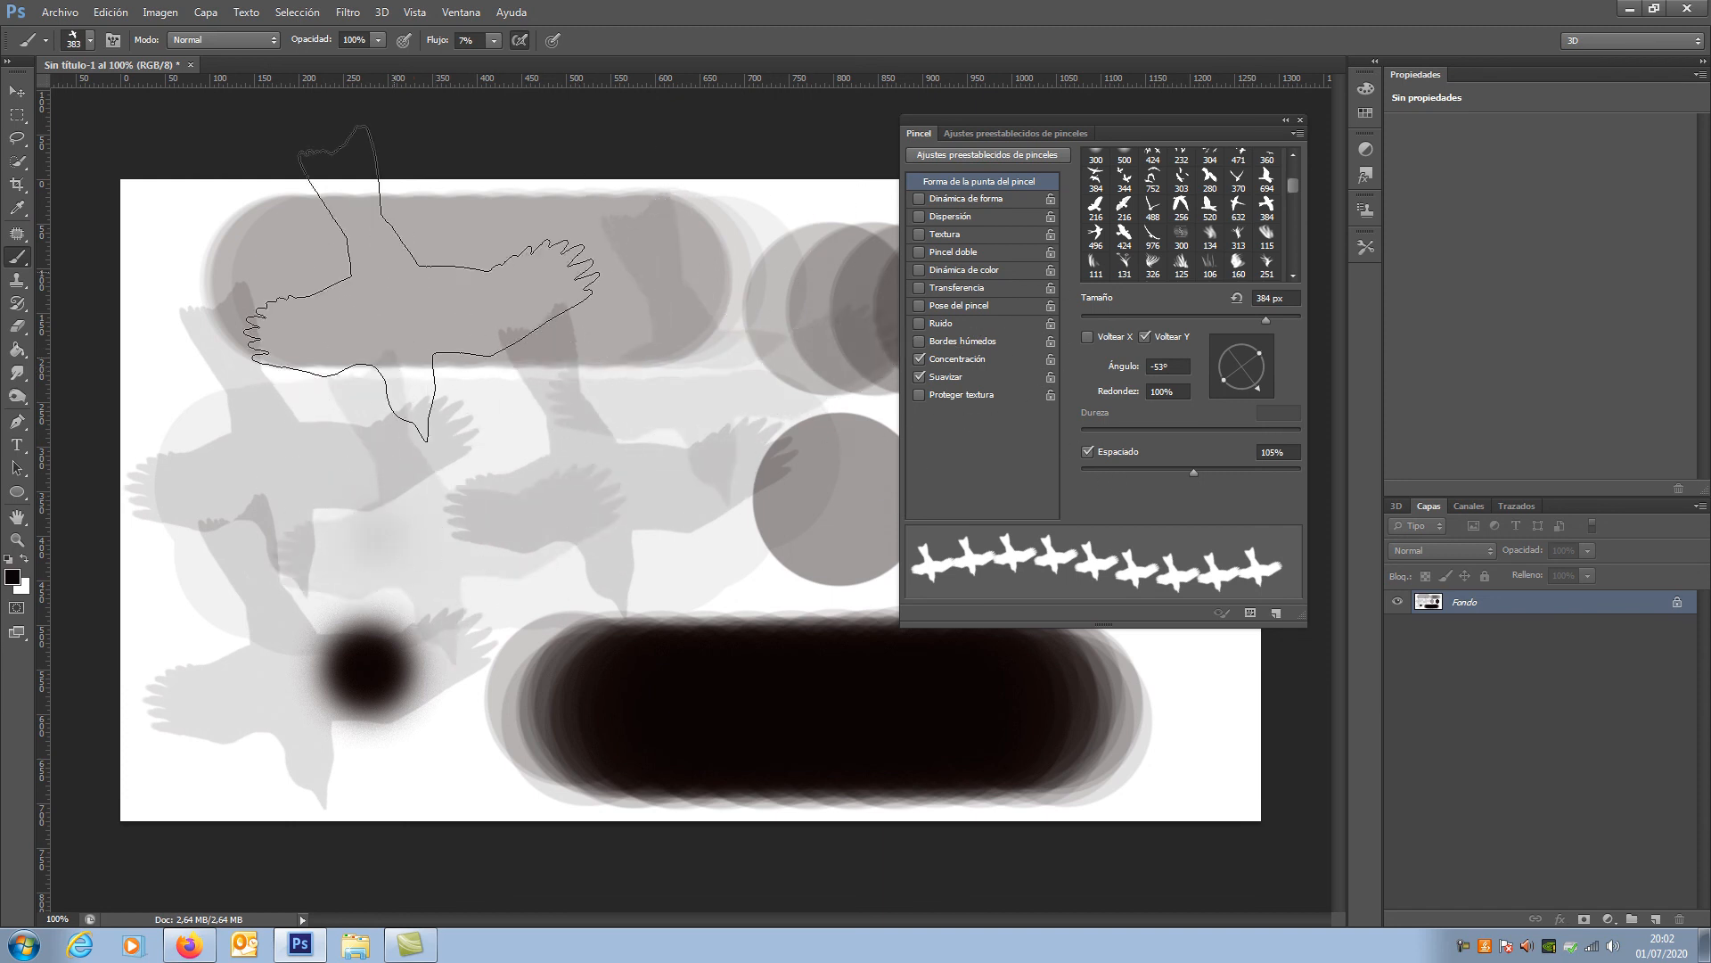
mouse_move(423, 424)
left_mouse_down()
mouse_move(397, 401)
mouse_move(802, 642)
mouse_move(577, 481)
mouse_move(873, 643)
mouse_move(1235, 716)
left_mouse_up()
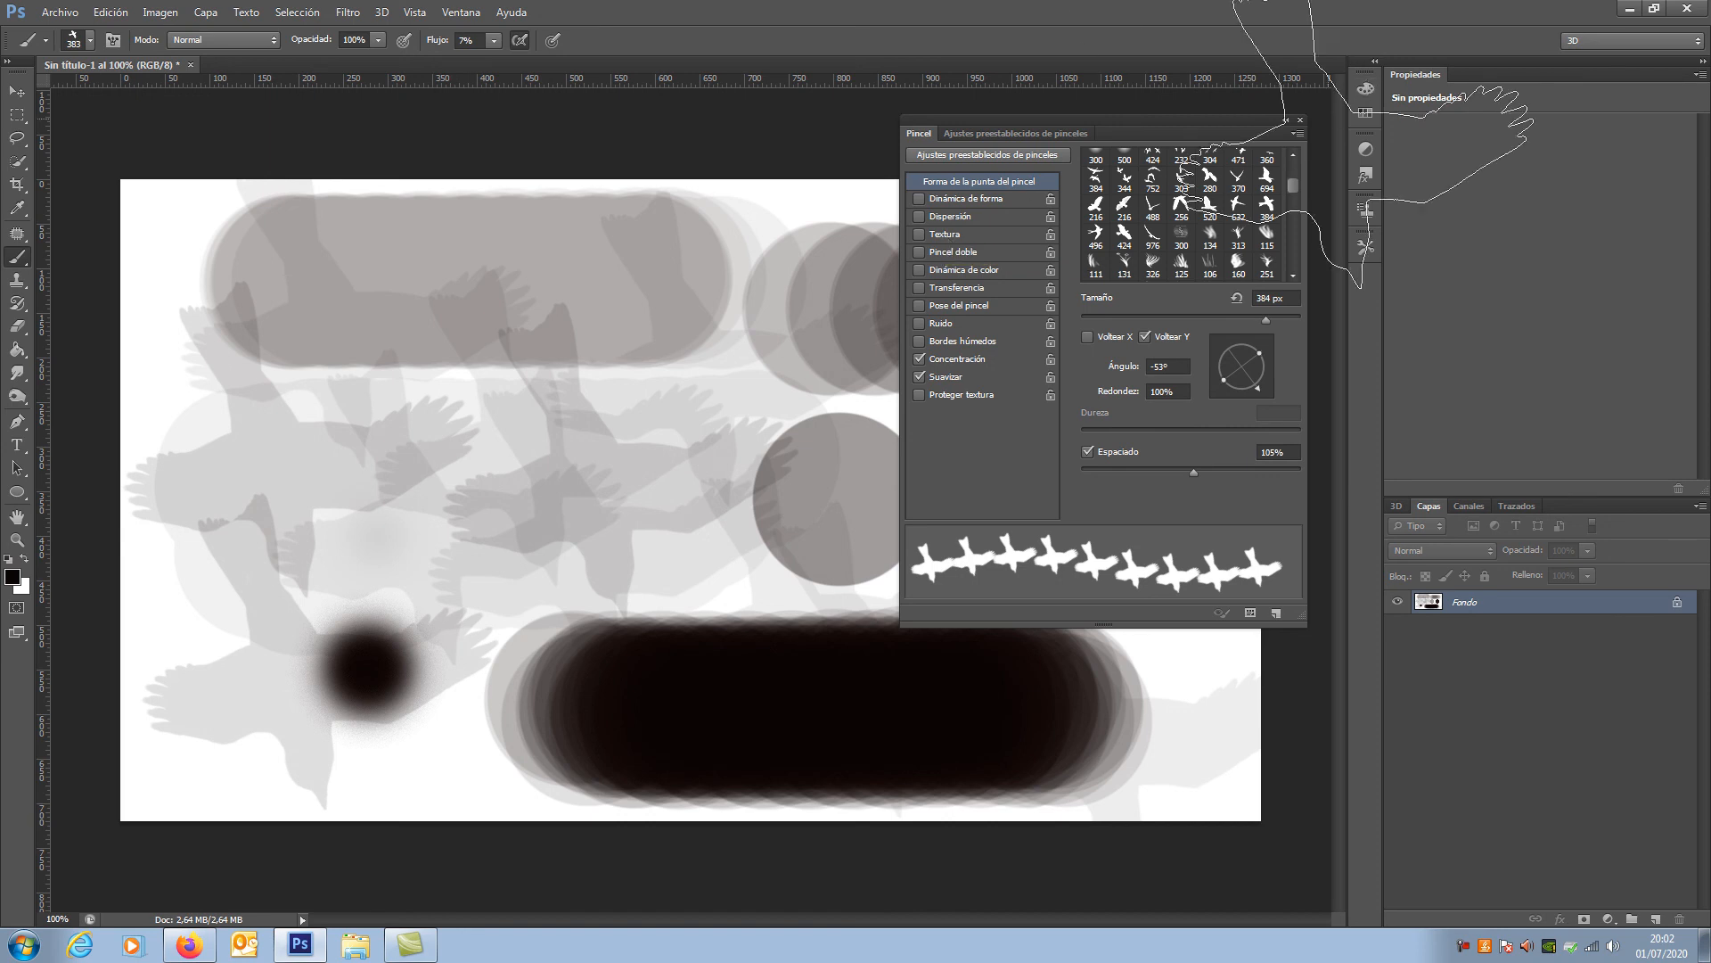
left_click(1301, 120)
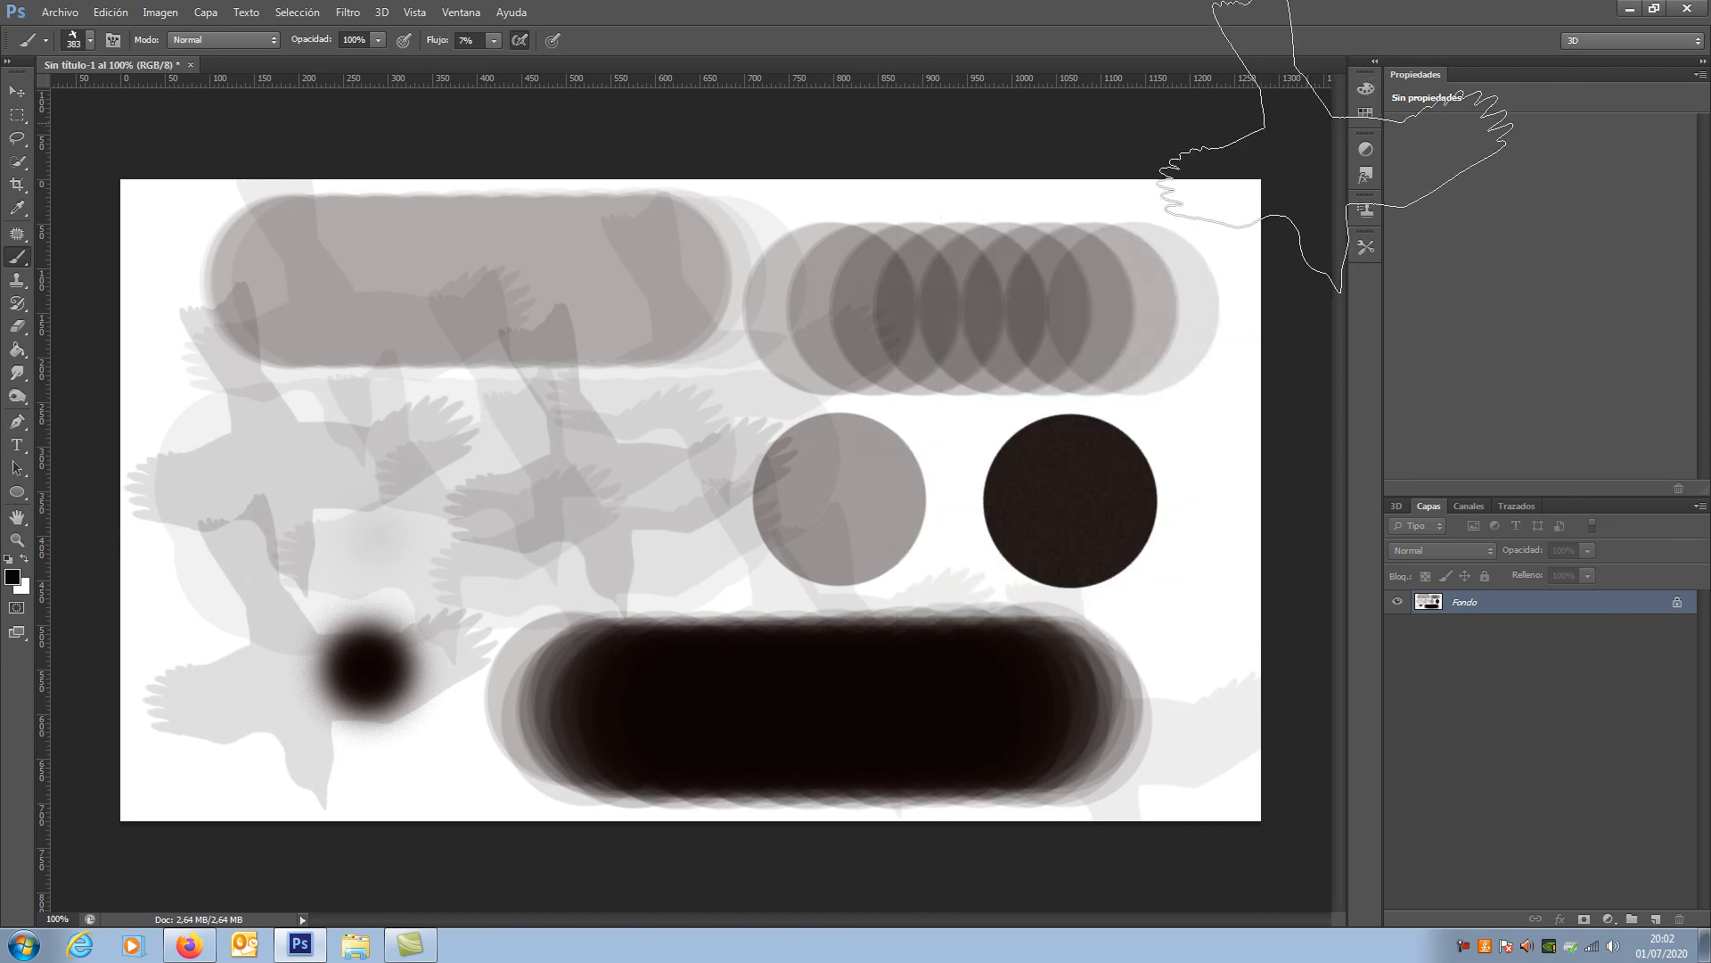
left_click(16, 94)
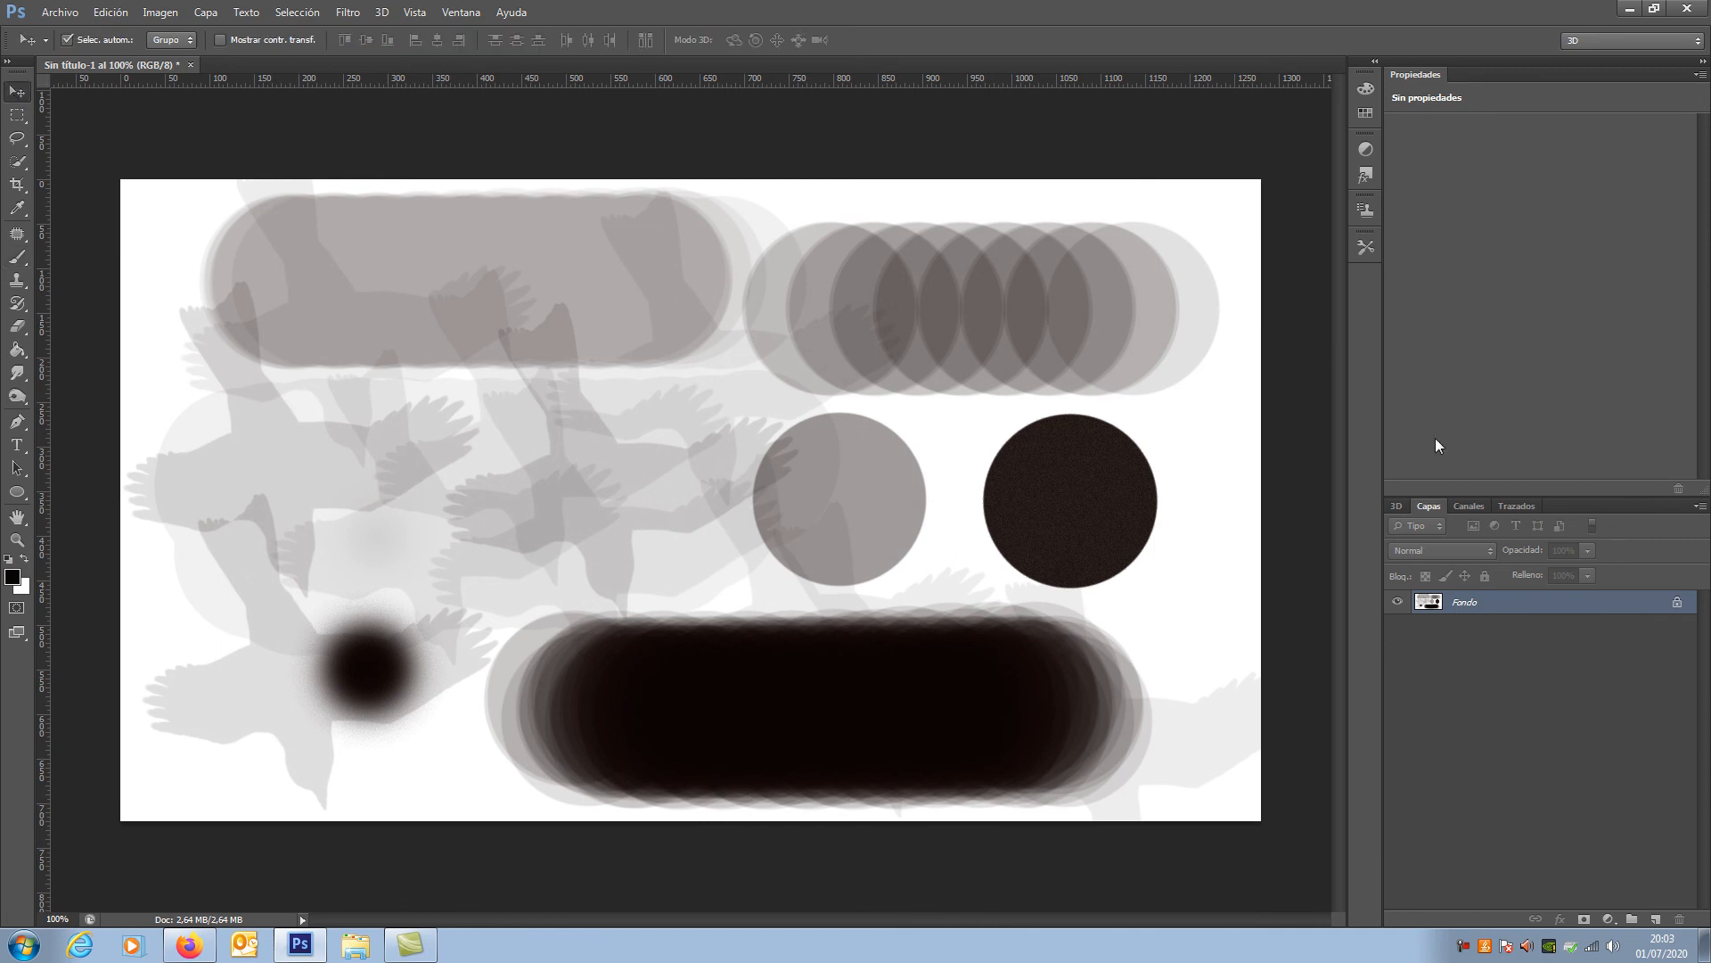